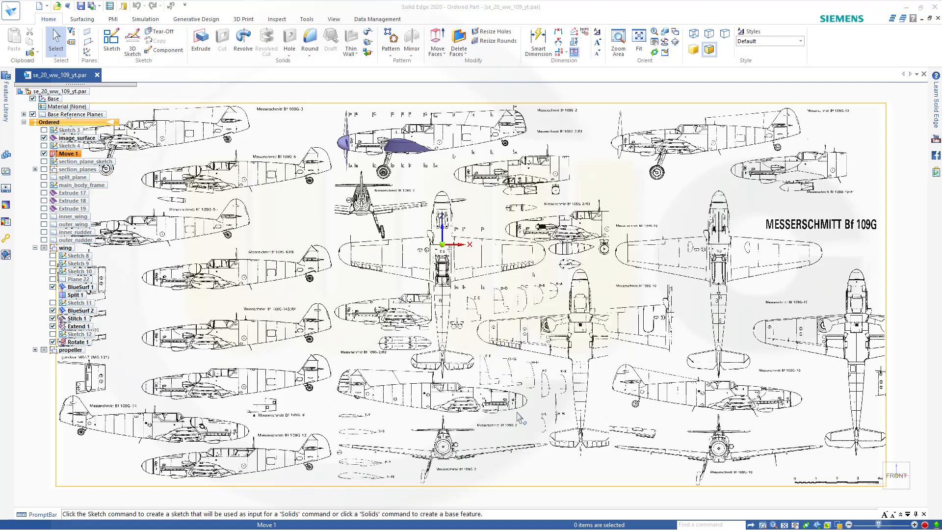
Examine the fuselage cross-section profiles, including F-F to K-K, on the Messerschmitt Bf 109G blueprint.
click(521, 393)
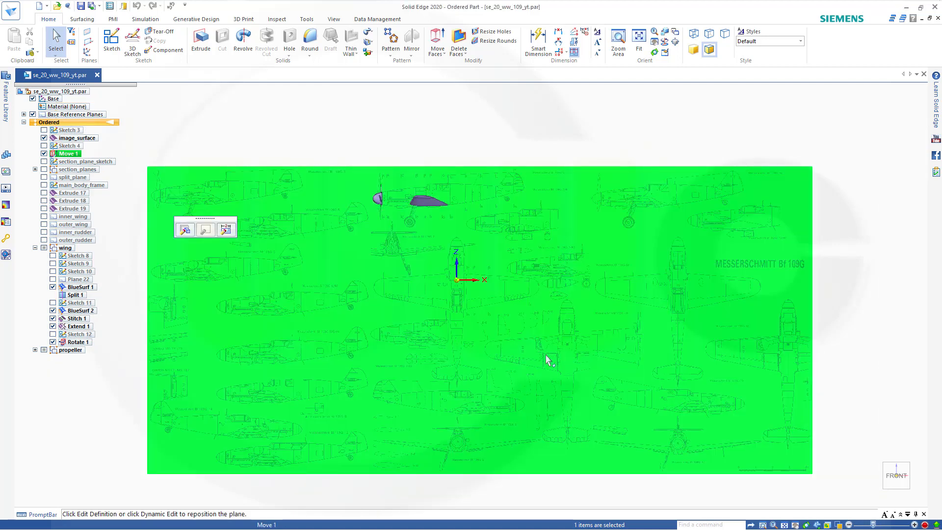
click(526, 133)
scroll(539, 384, up, 3)
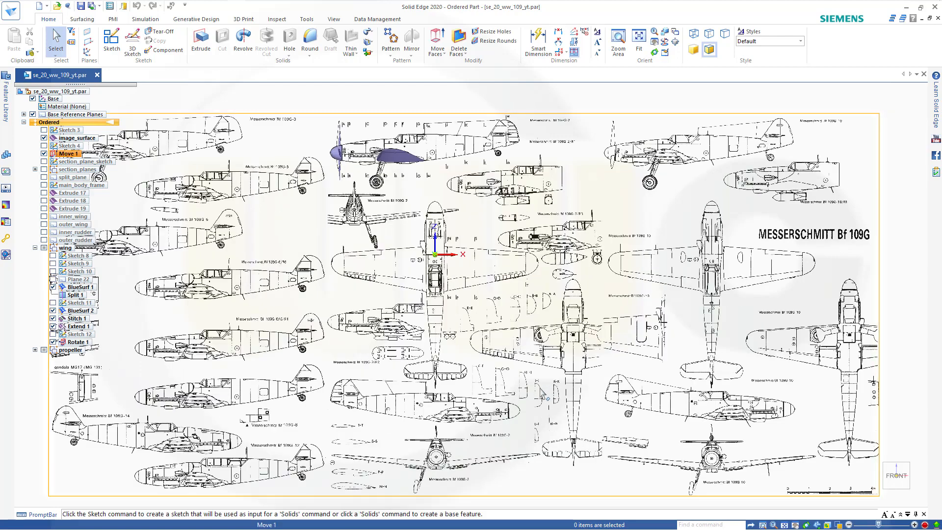
scroll(530, 349, up, 2)
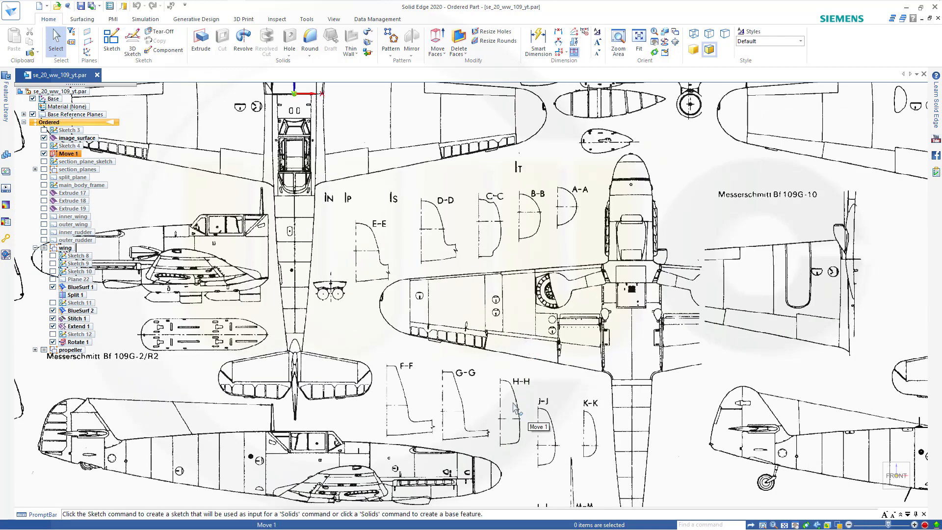
shift+middle_drag(552, 429, 587, 396)
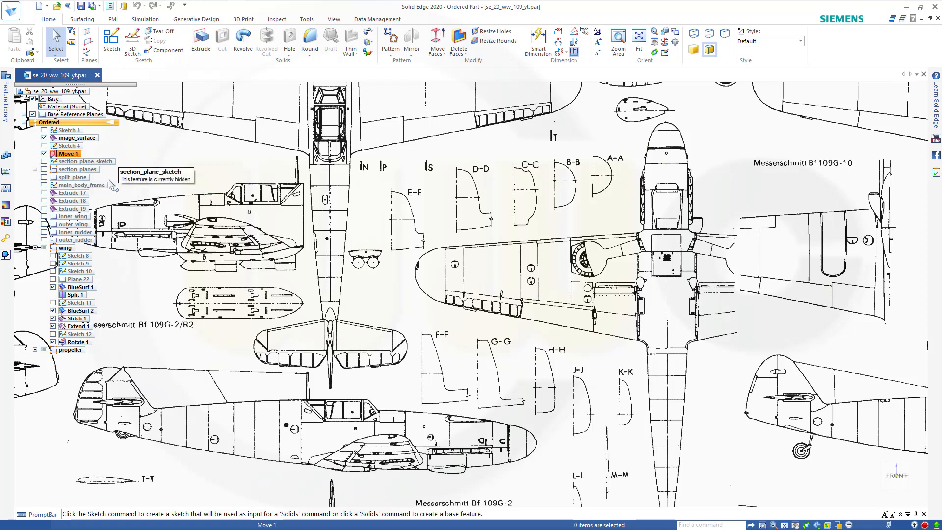
click(86, 162)
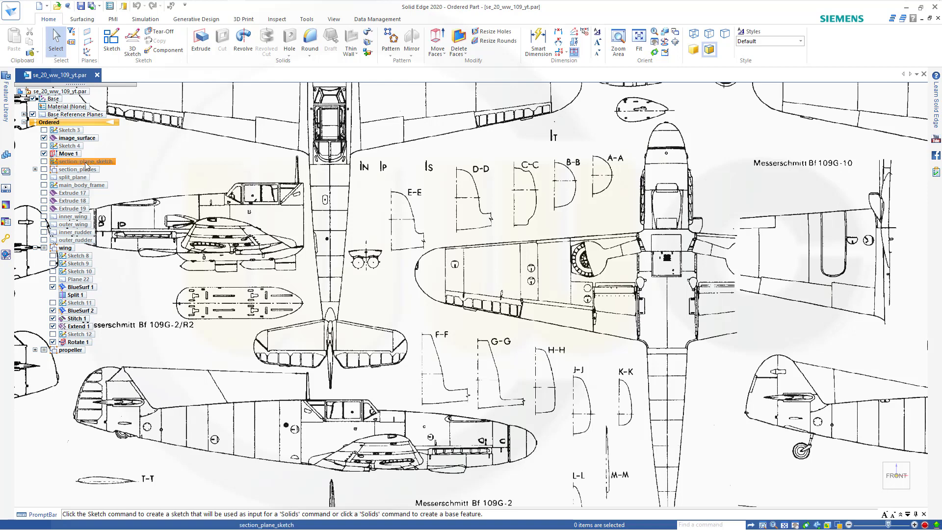
scroll(85, 165, down, 2)
click(70, 153)
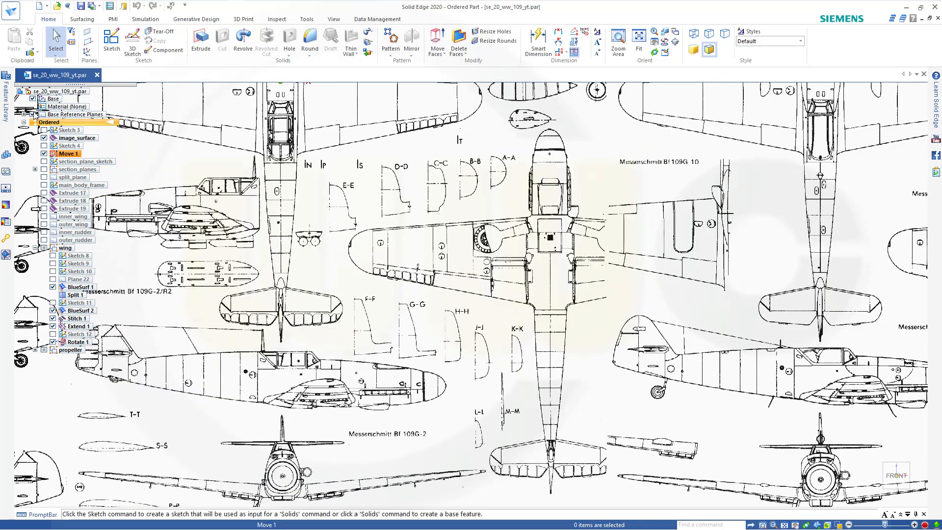
scroll(35, 116, up, 1)
click(38, 129)
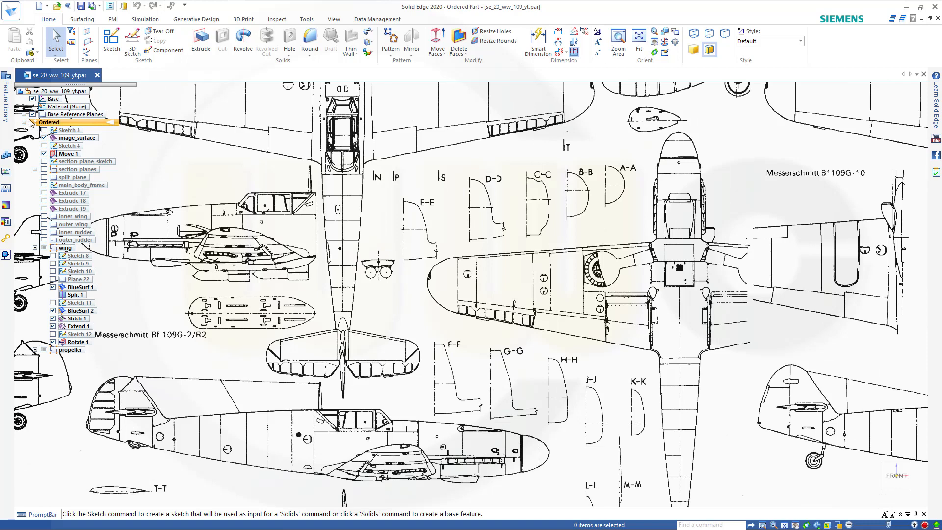
Start a new sketch on the main_sketch_plane reference plane.
click(24, 114)
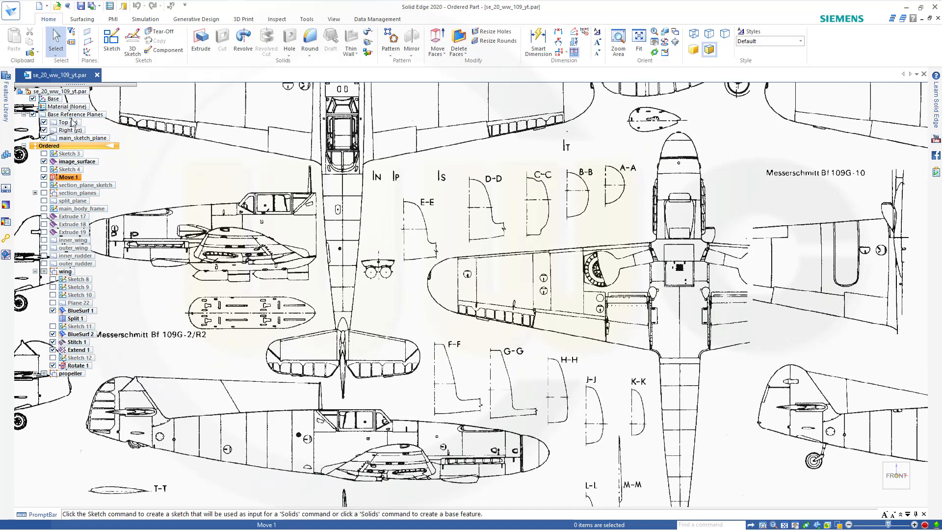
click(109, 41)
click(103, 138)
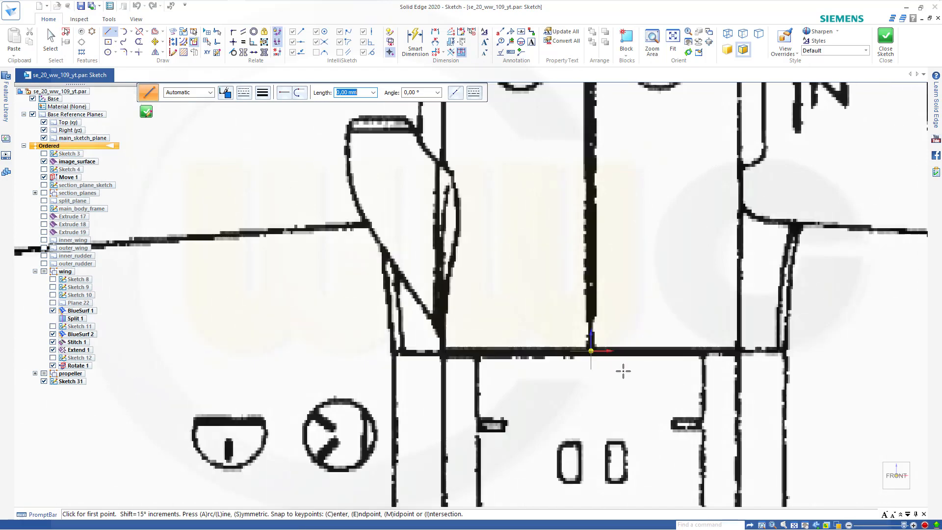
Draw a vertical line along section H-H's centreline, with outward horizontal lines of about 312 mm at its upper end and 276 mm at its lower end.
scroll(623, 371, down, 5)
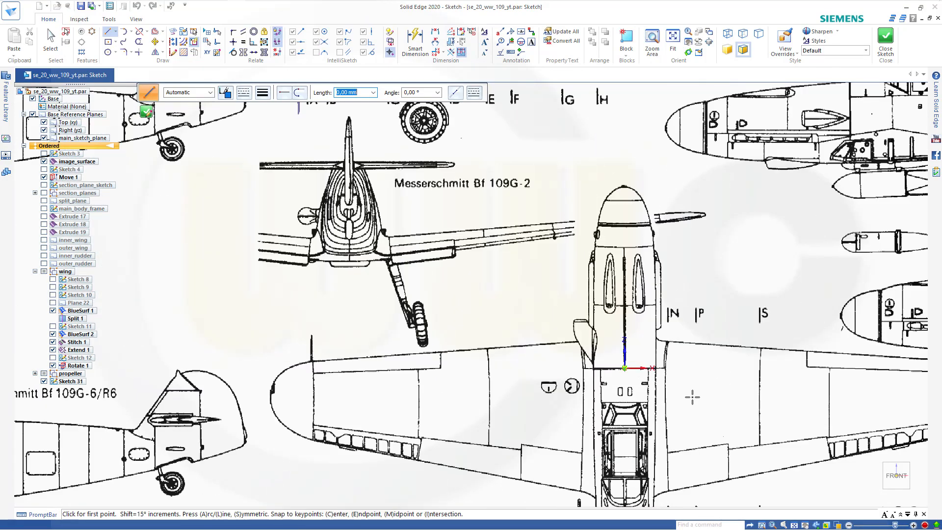
mouse_move(698, 396)
shift+middle_down()
mouse_move(625, 309)
mouse_move(434, 135)
mouse_move(362, 130)
mouse_move(306, 93)
shift+middle_up()
mouse_move(530, 361)
shift+middle_down()
mouse_move(490, 332)
mouse_move(496, 193)
shift+middle_up()
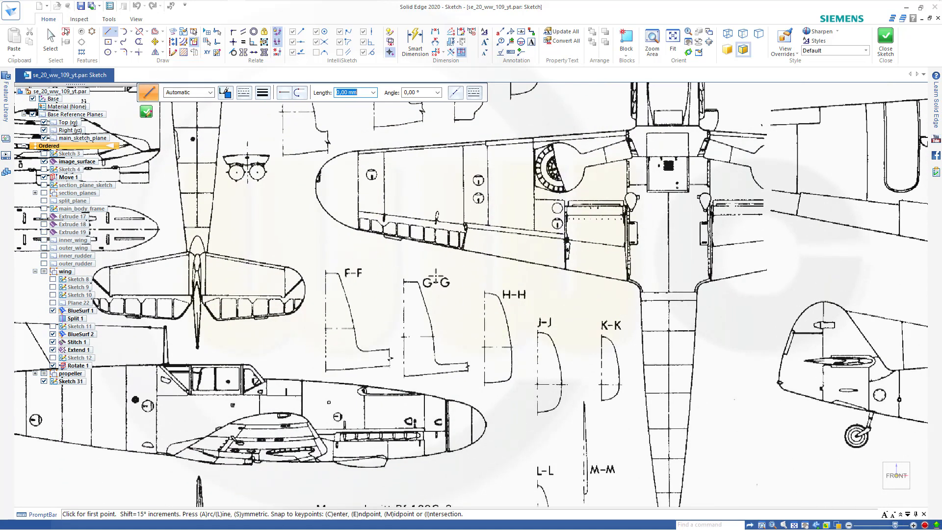
scroll(452, 290, down, 3)
scroll(461, 299, up, 8)
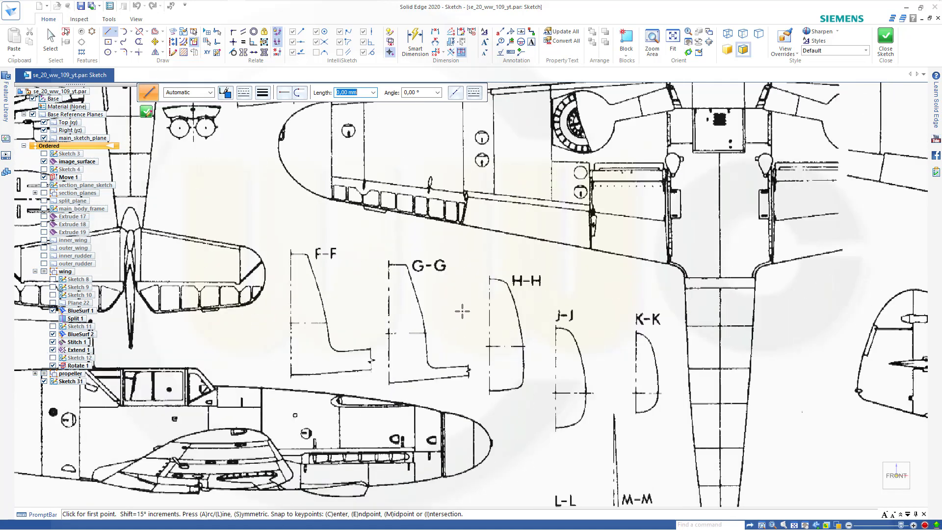
scroll(482, 279, down, 1)
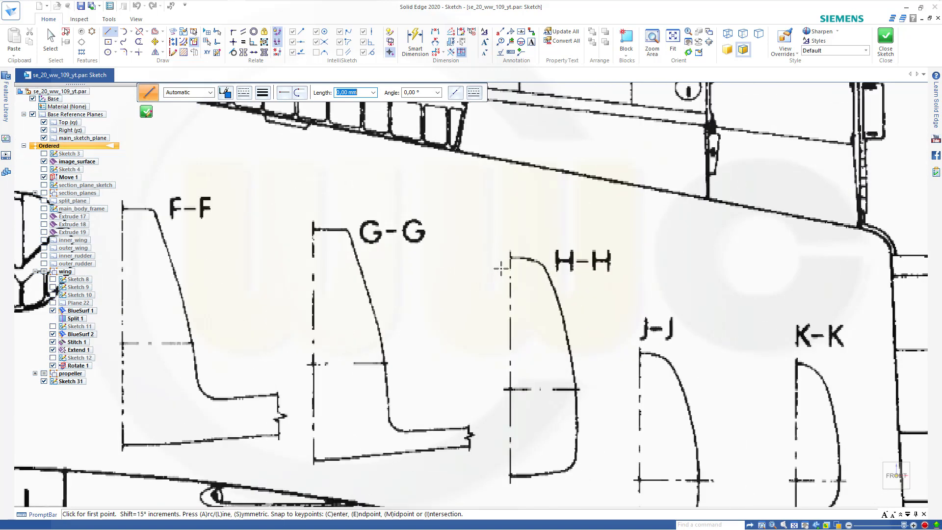
click(469, 255)
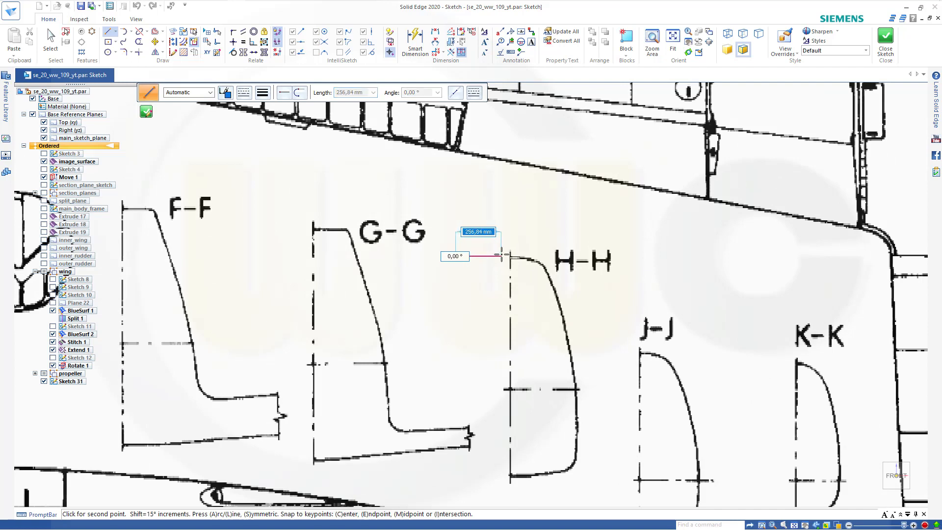
click(511, 255)
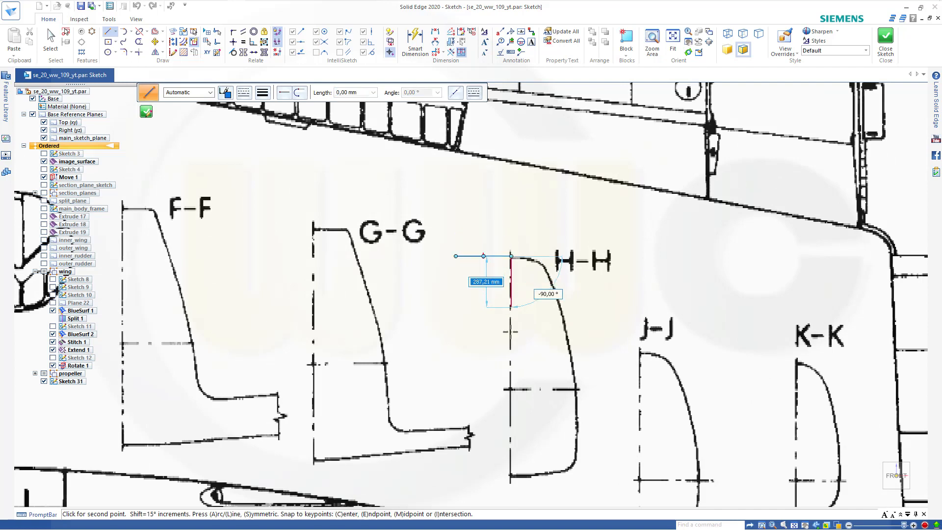
click(511, 474)
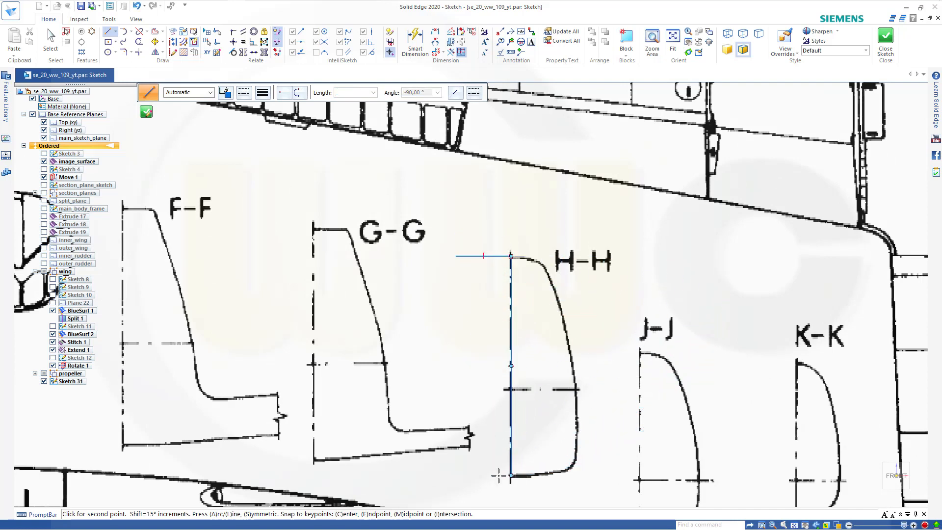
click(462, 475)
key(Escape)
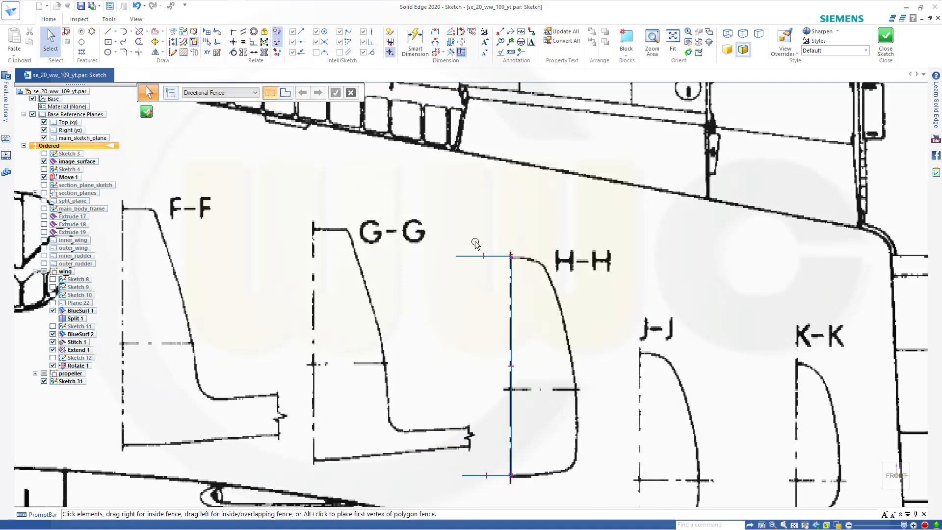
Convert the two horizontal lines at the ends of section H-H's centreline to construction geometry.
click(474, 256)
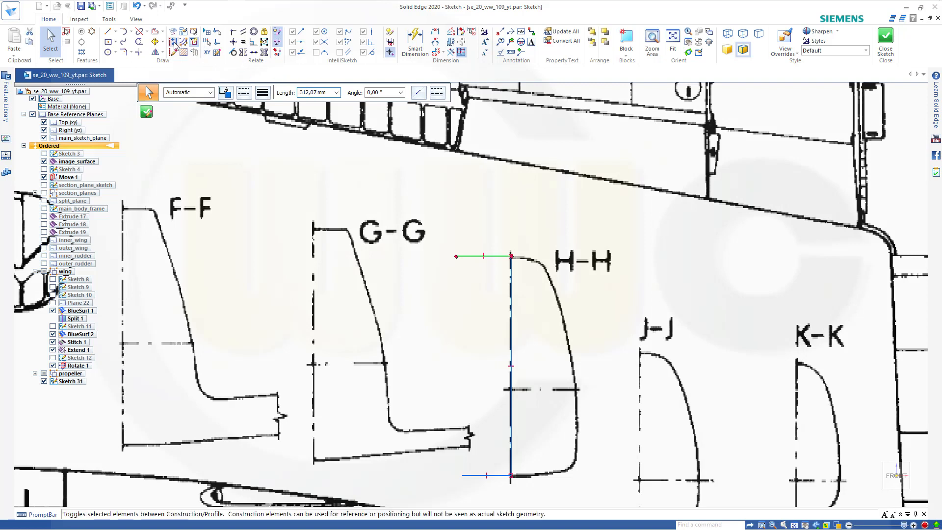
click(173, 41)
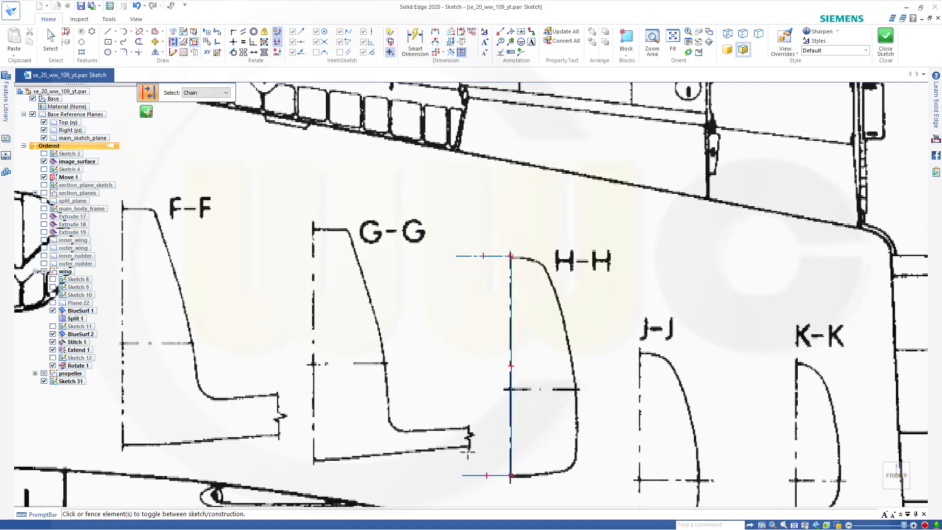
key(Escape)
click(478, 476)
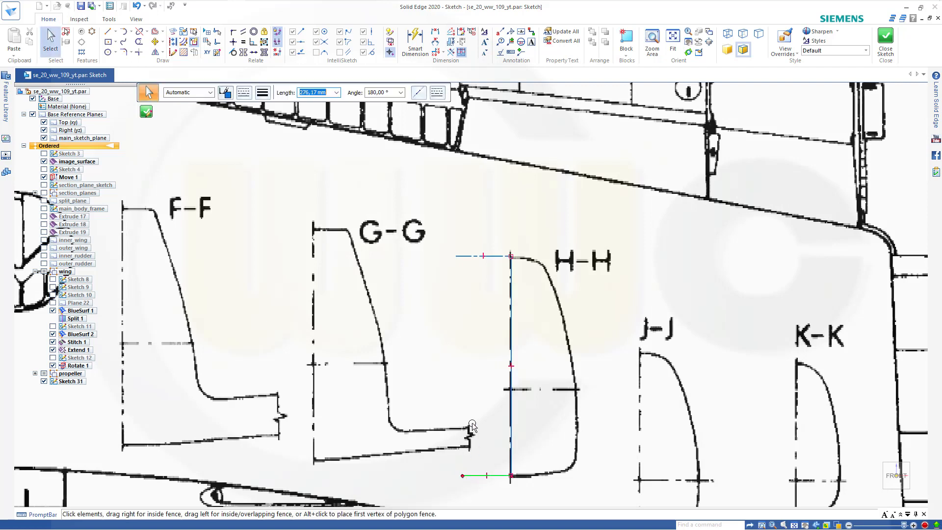
click(172, 42)
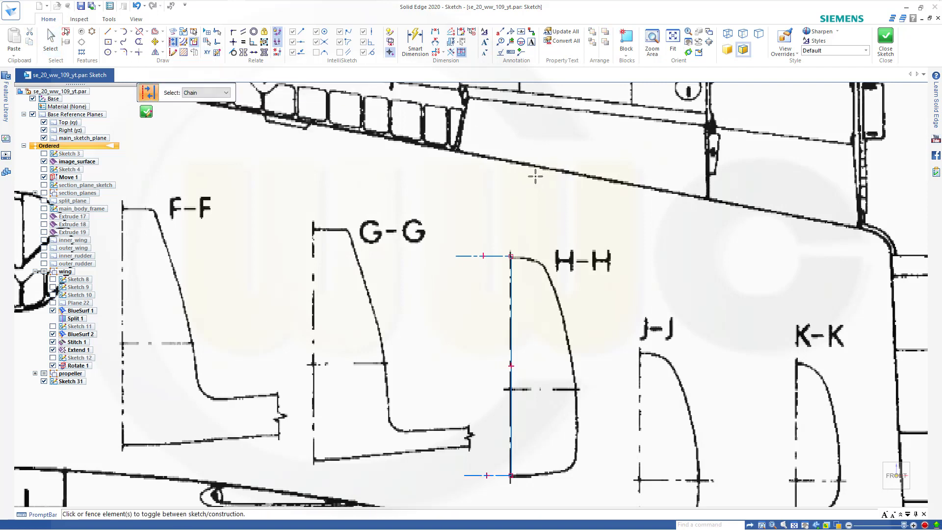
Trace the upper and lower edges of section H-H with tangent arcs starting at the two ends of the vertical centreline.
click(124, 33)
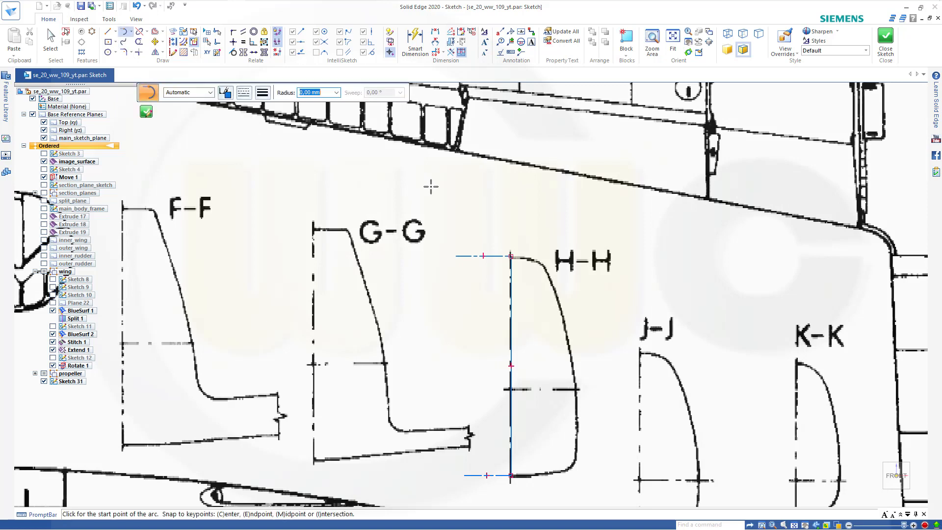
click(512, 256)
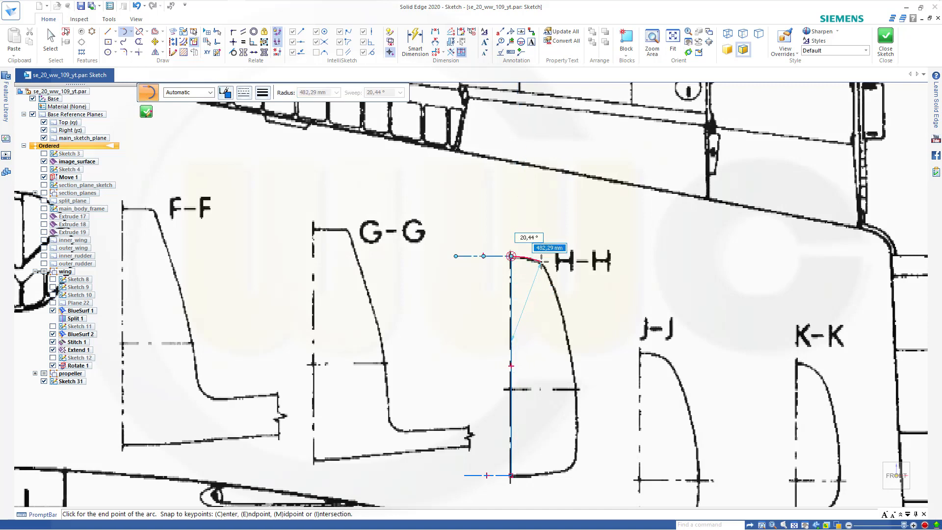
scroll(543, 268, down, 2)
scroll(543, 267, up, 4)
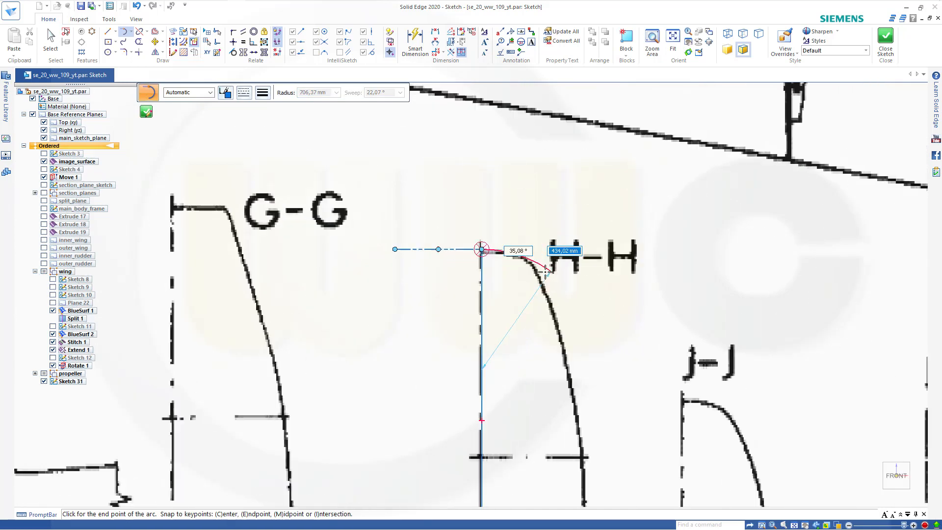
click(526, 257)
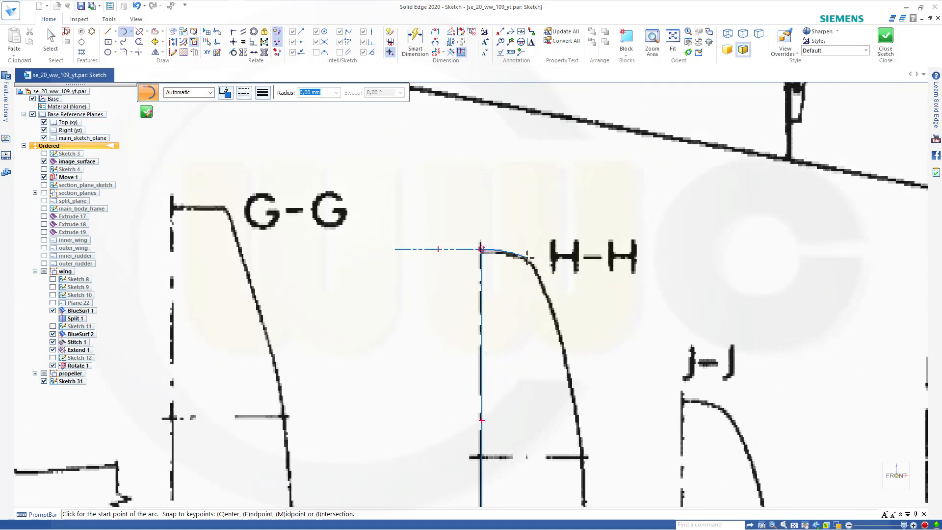
mouse_move(604, 414)
shift+middle_down()
mouse_move(610, 248)
mouse_move(599, 185)
shift+middle_up()
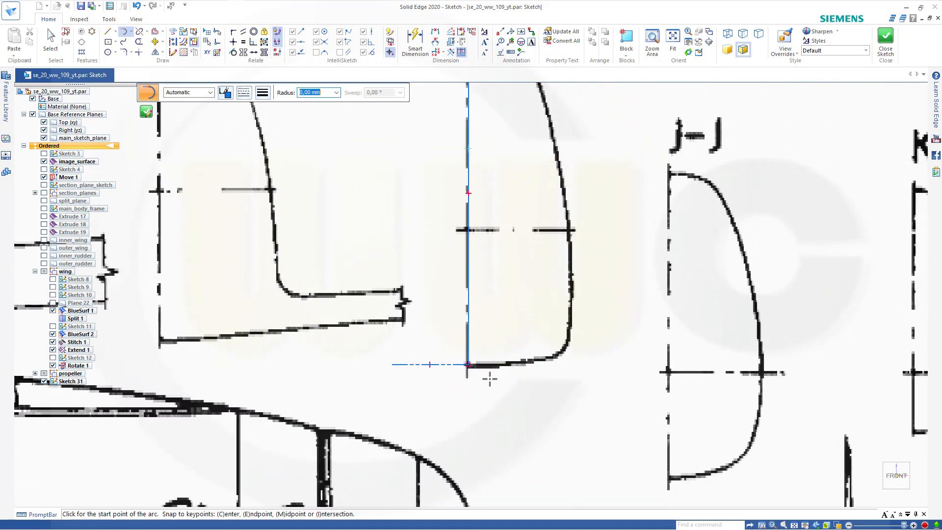
click(468, 365)
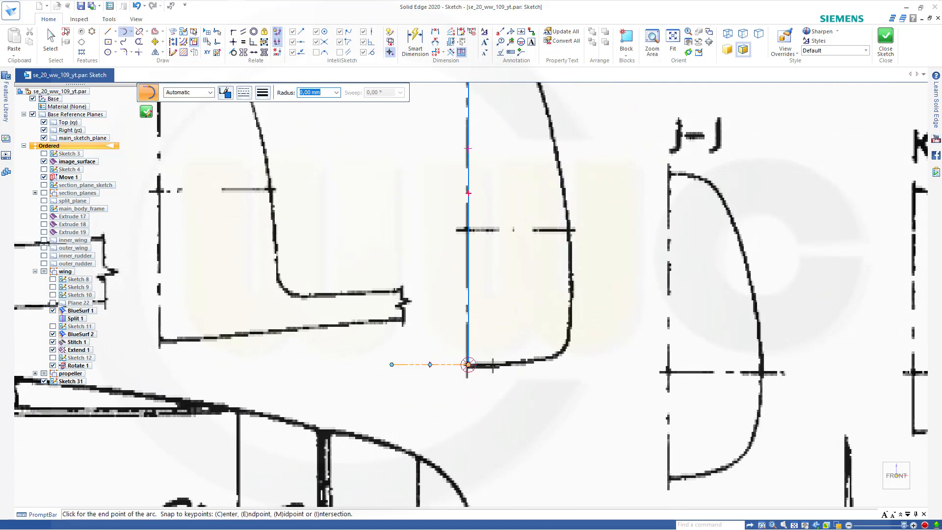
click(552, 358)
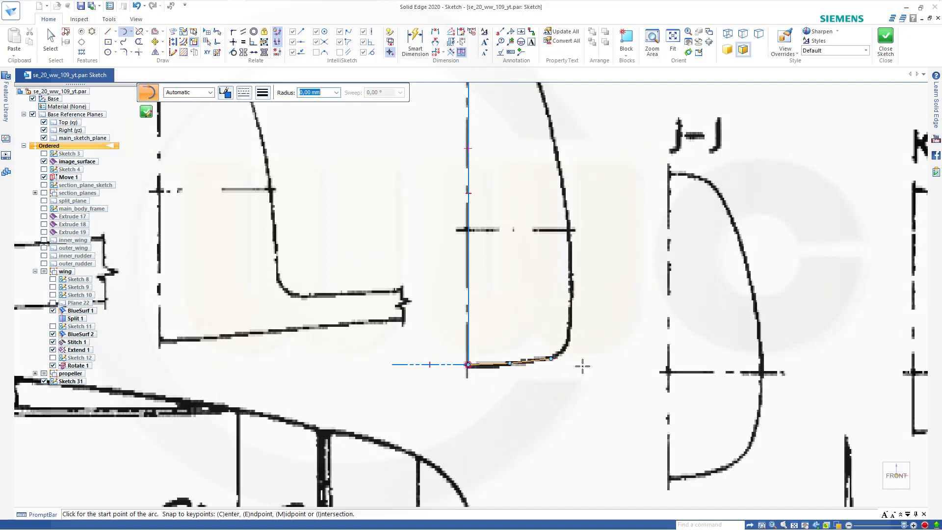
key(Escape)
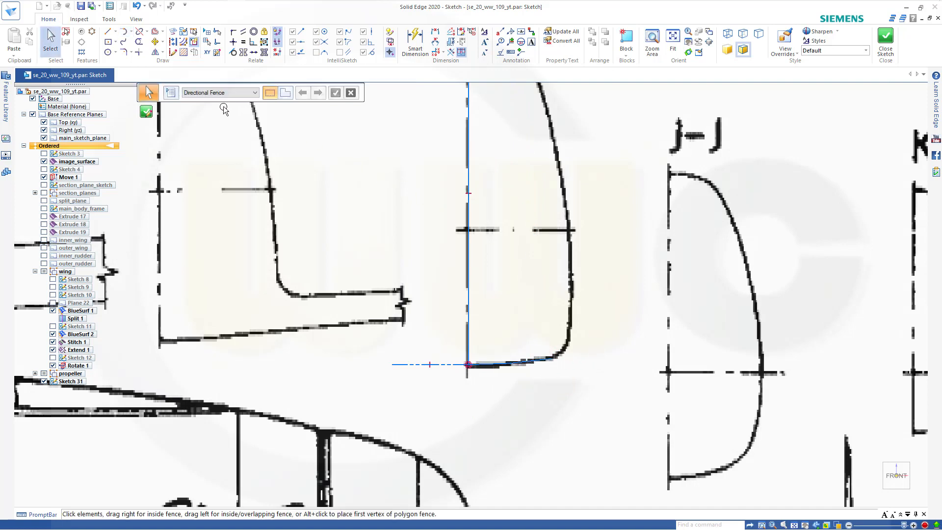
Trace the long curved side of section H-H with a three-point arc between the upper and lower corner regions.
click(132, 32)
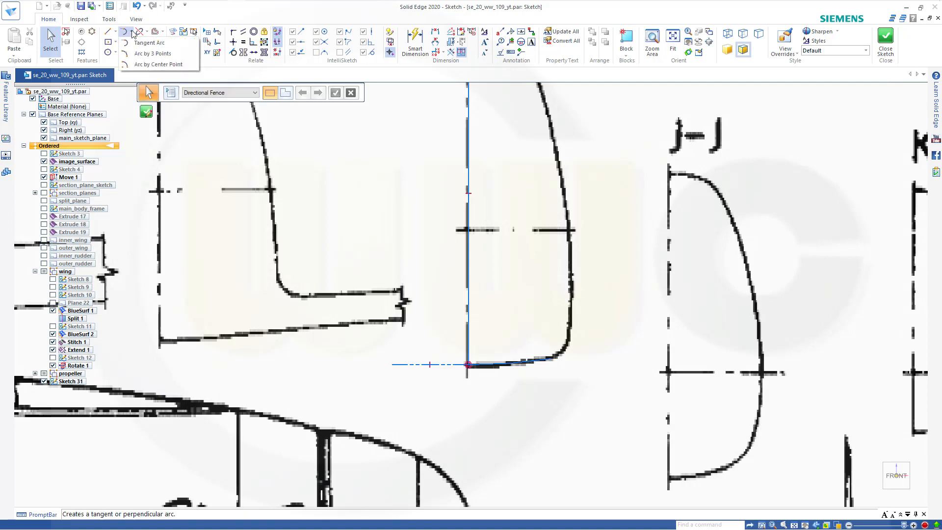
click(146, 54)
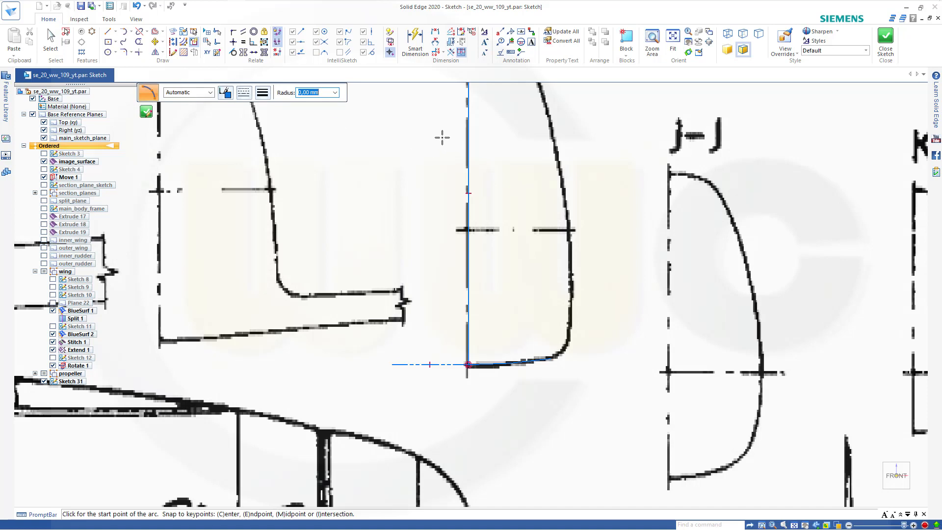
mouse_move(442, 133)
shift+middle_down()
mouse_move(450, 140)
mouse_move(426, 228)
shift+middle_up()
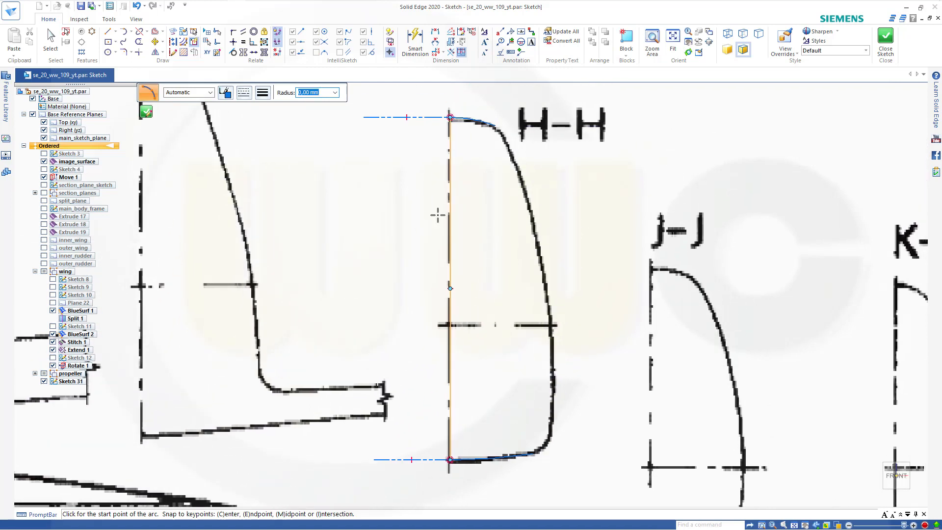
click(510, 147)
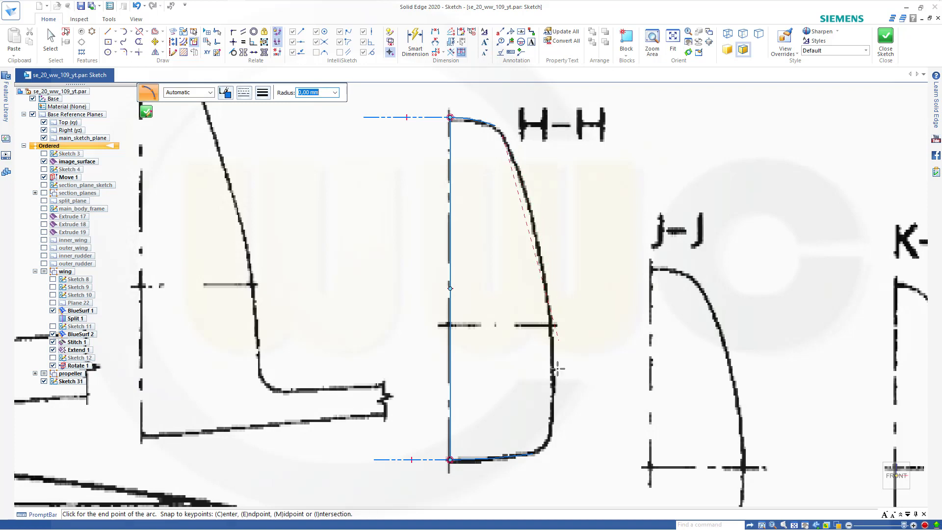
click(550, 438)
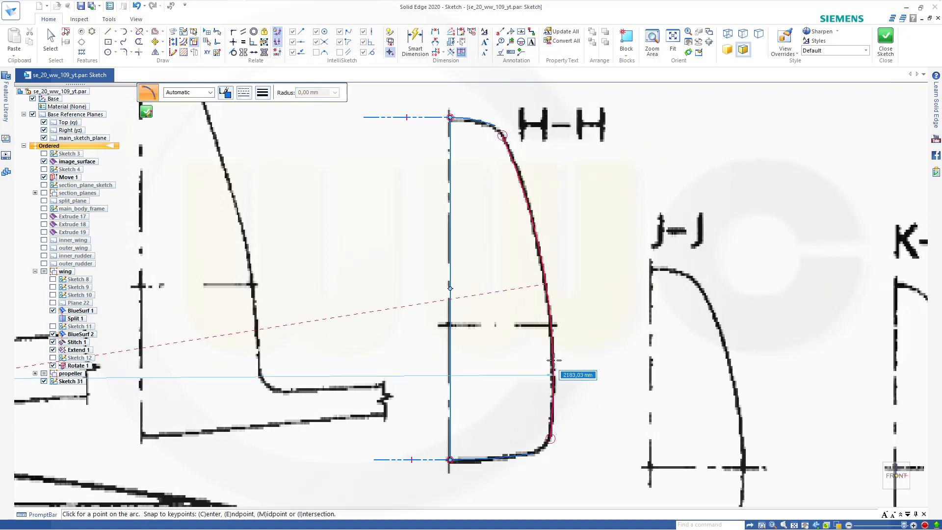
click(544, 280)
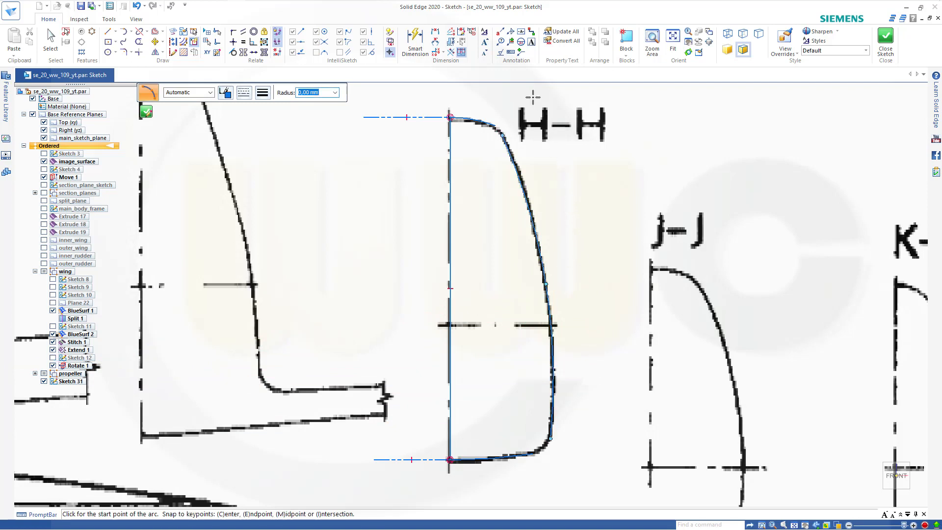
Bridge section H-H's upper corner with an arc of about 39 mm radius and make it tangent to the adjoining arcs.
key(Escape)
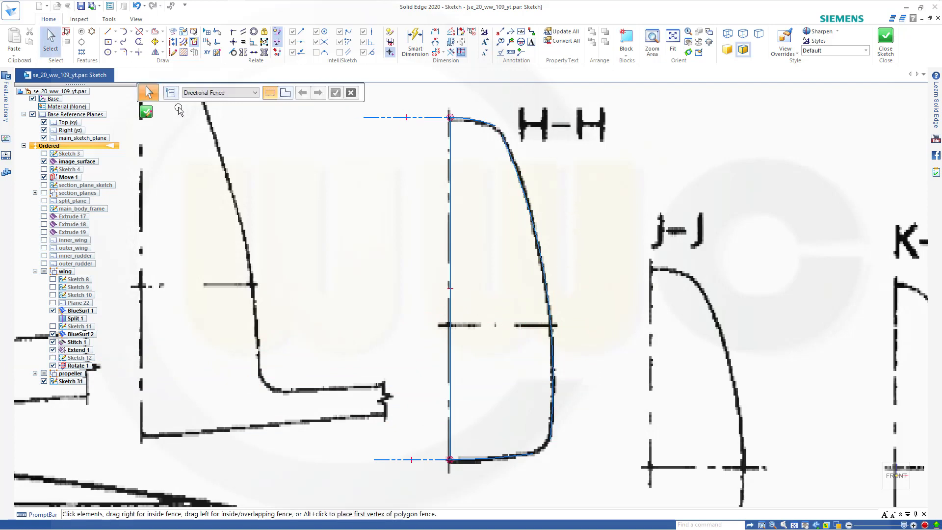
click(124, 36)
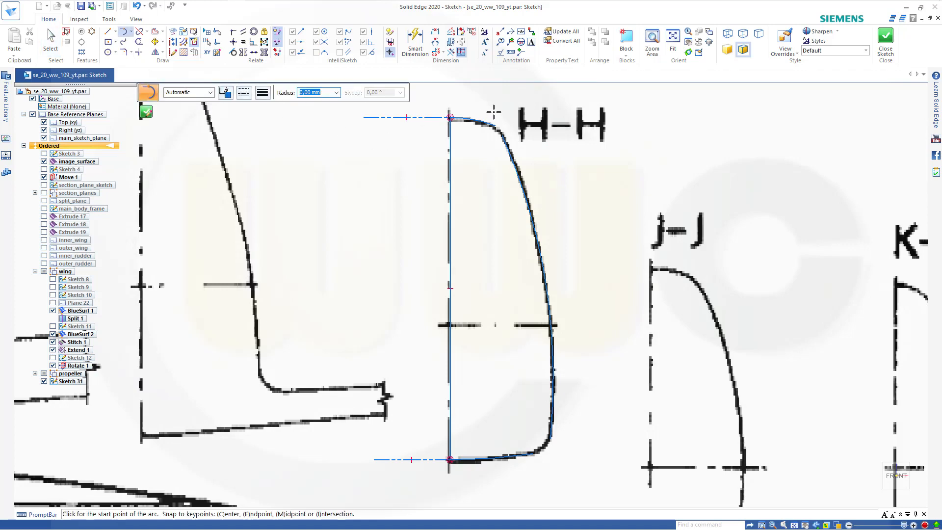
scroll(494, 113, down, 2)
scroll(500, 119, up, 5)
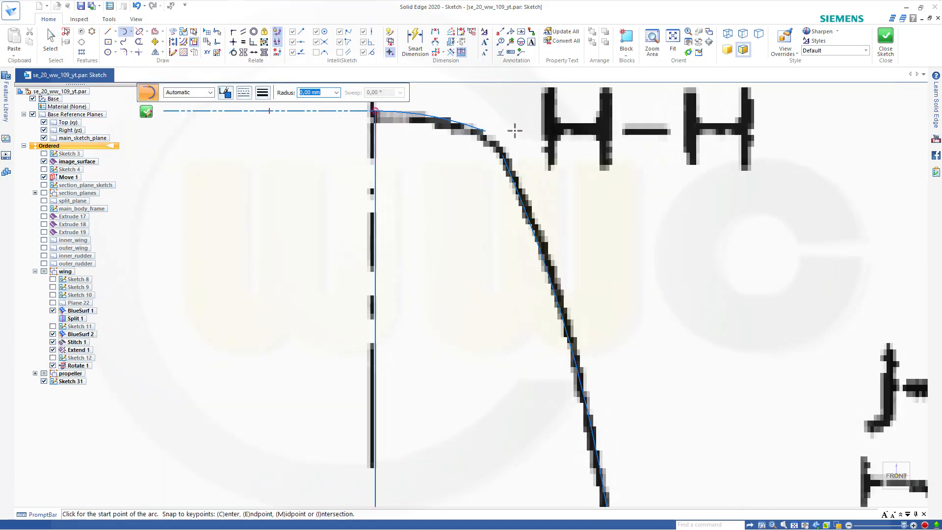
click(486, 132)
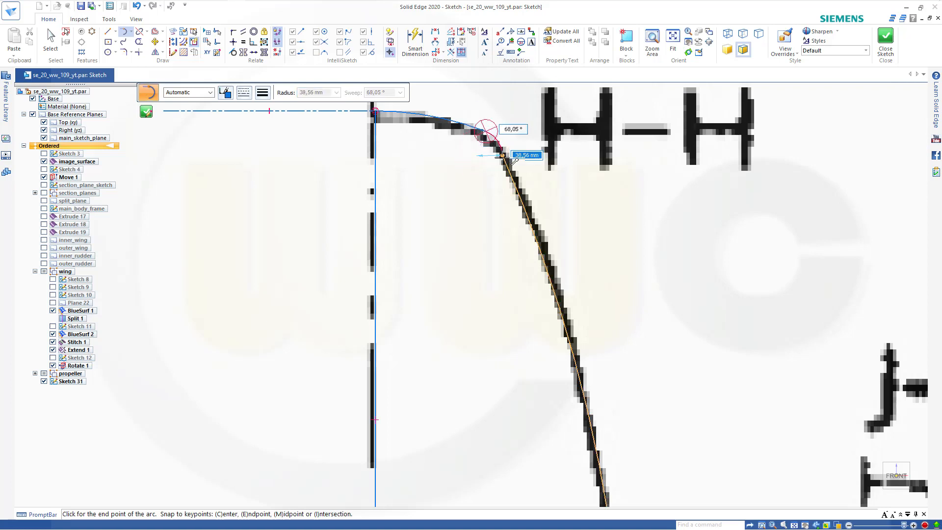
click(503, 155)
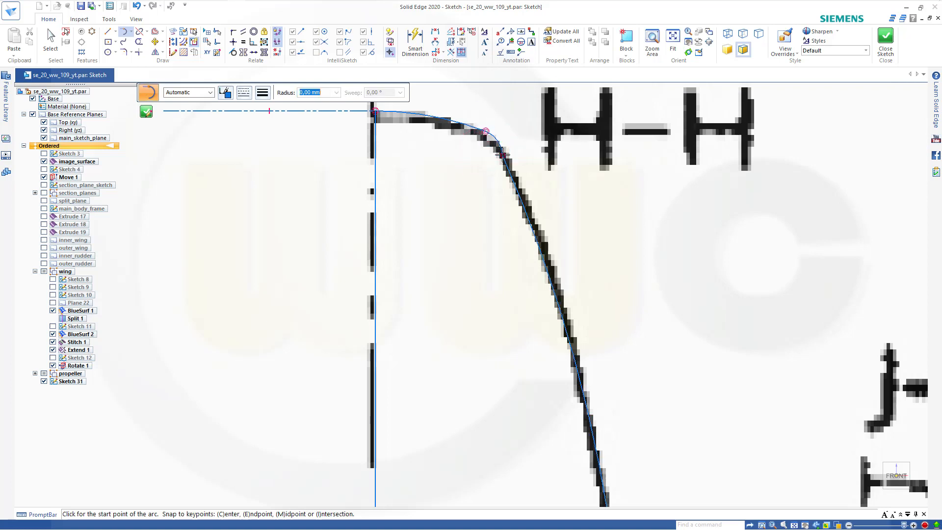
key(Escape)
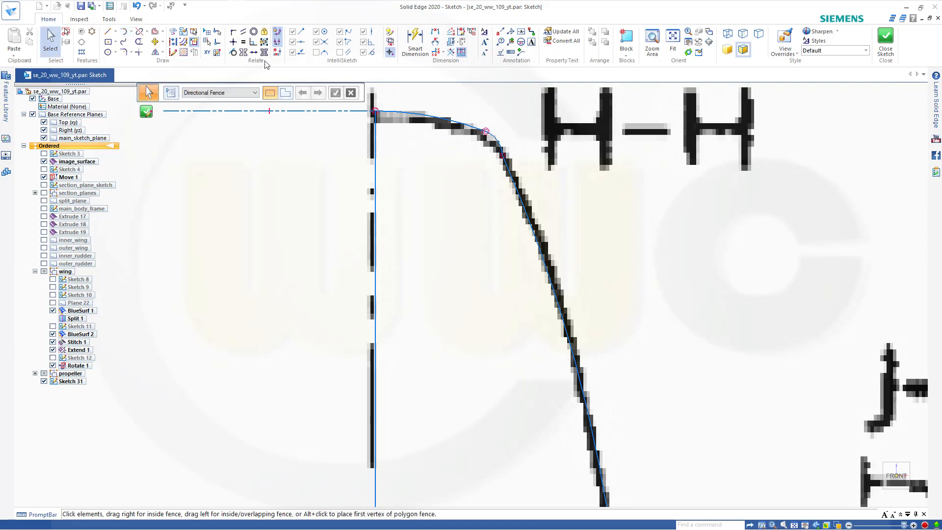
click(234, 52)
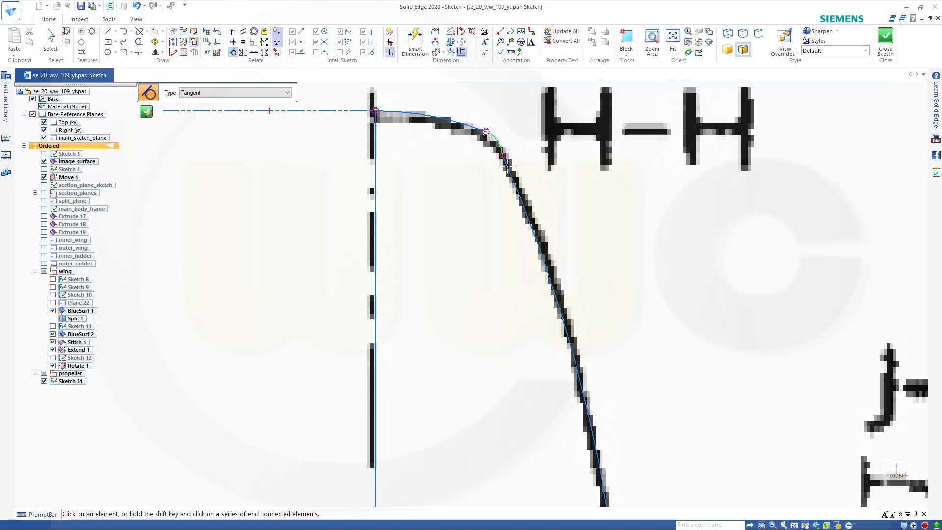
scroll(582, 351, down, 5)
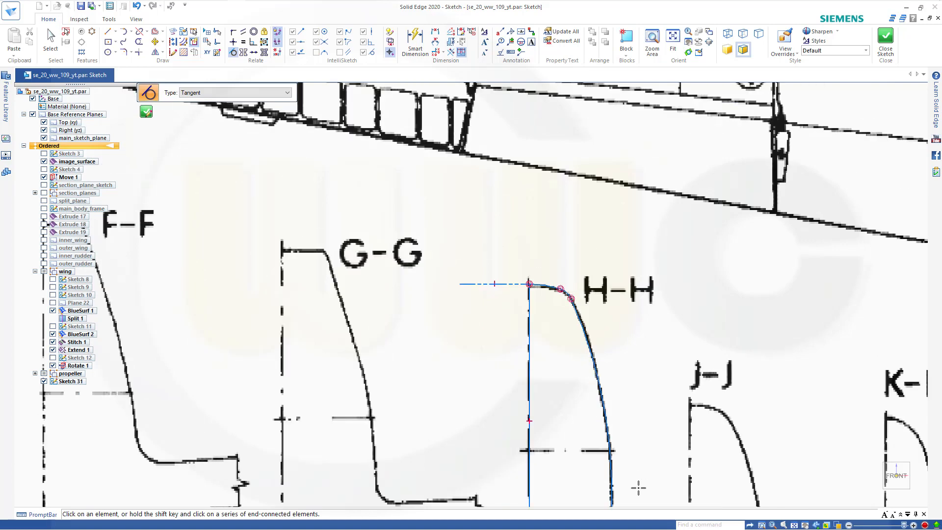
Bridge section H-H's lower corner with an arc of about 78 mm radius and make it tangent to the adjoining arcs.
mouse_move(633, 465)
shift+middle_down()
mouse_move(608, 272)
mouse_move(590, 257)
shift+middle_up()
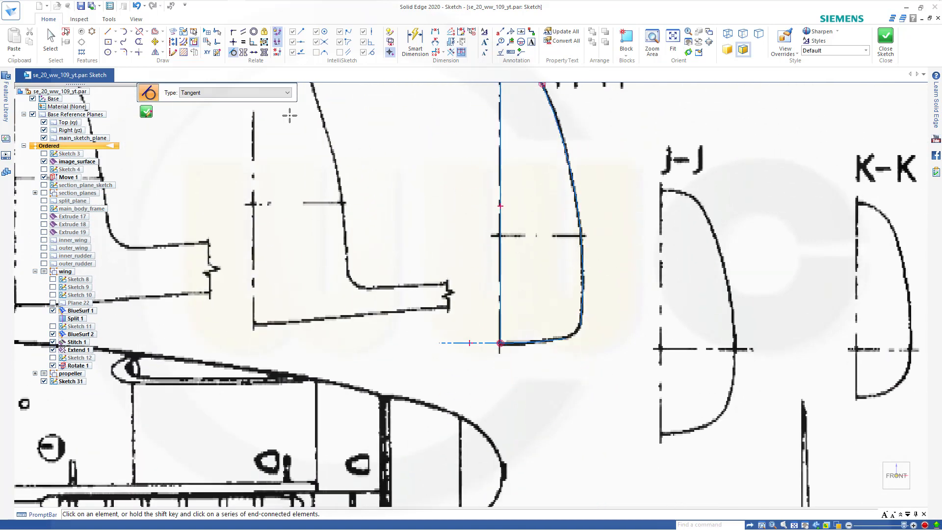
click(125, 34)
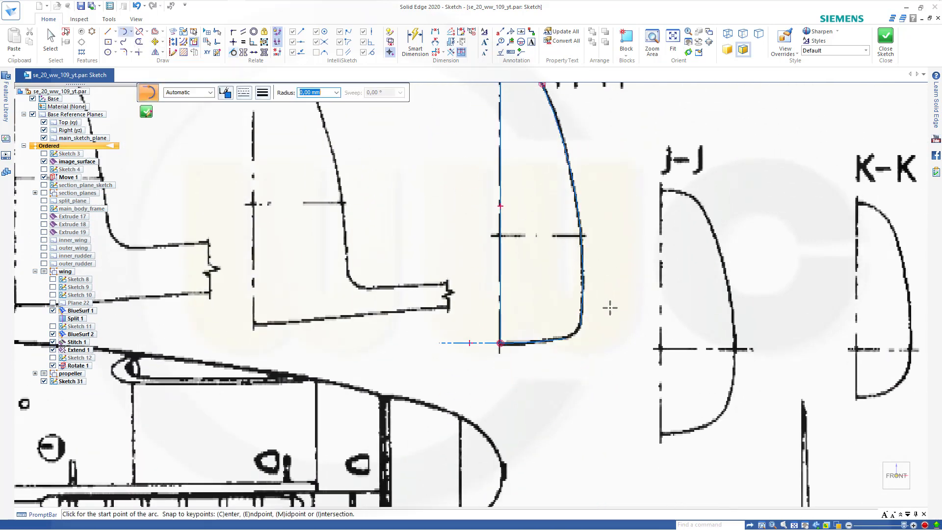
scroll(595, 340, up, 6)
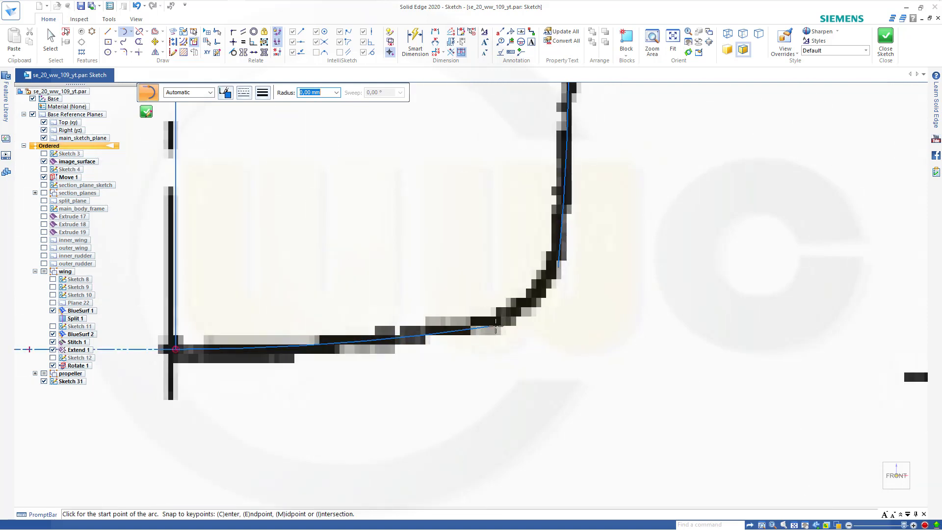
click(494, 326)
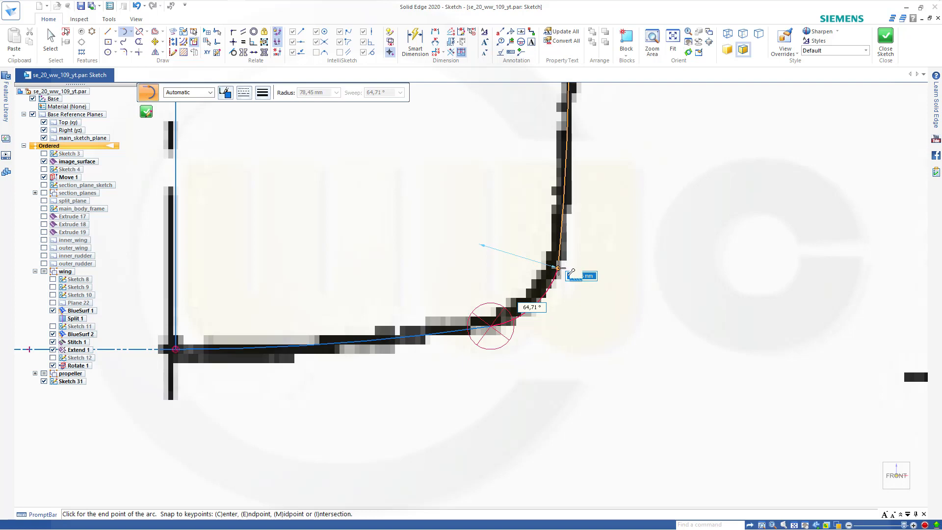
click(559, 267)
key(Escape)
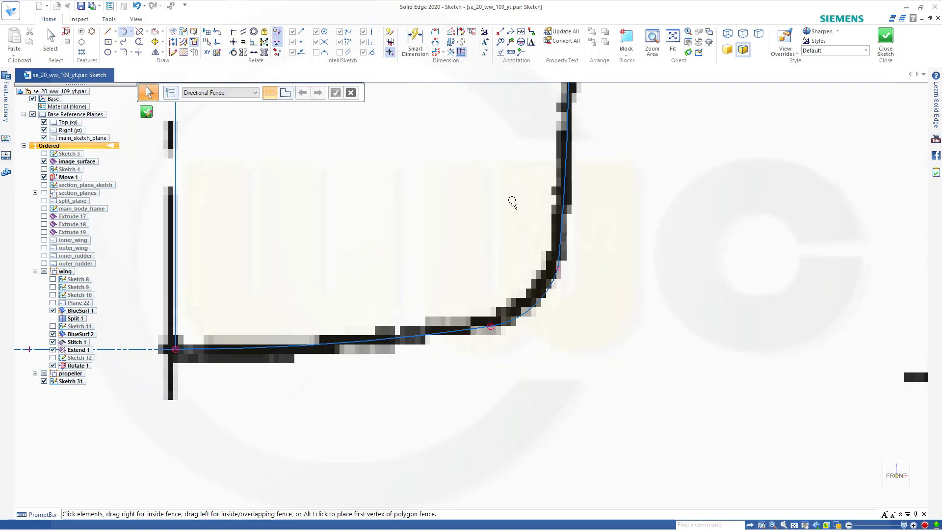
click(233, 51)
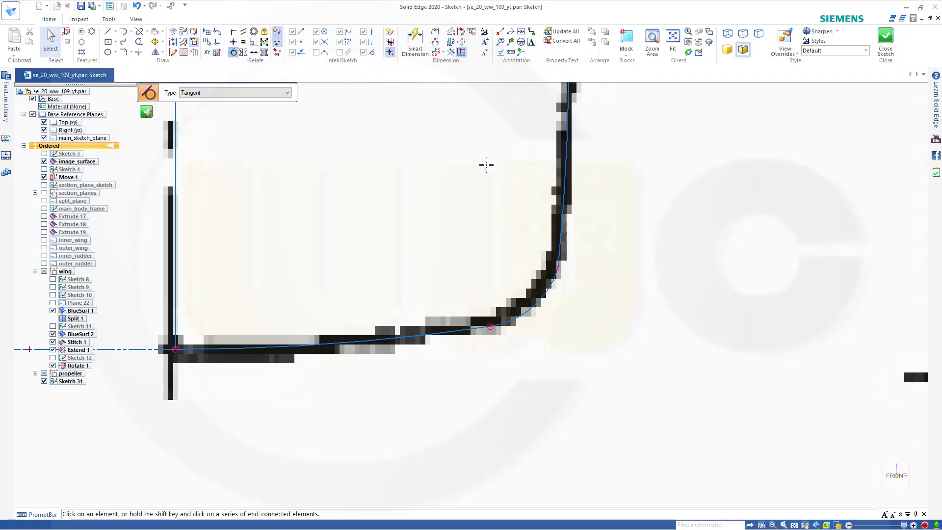
click(554, 248)
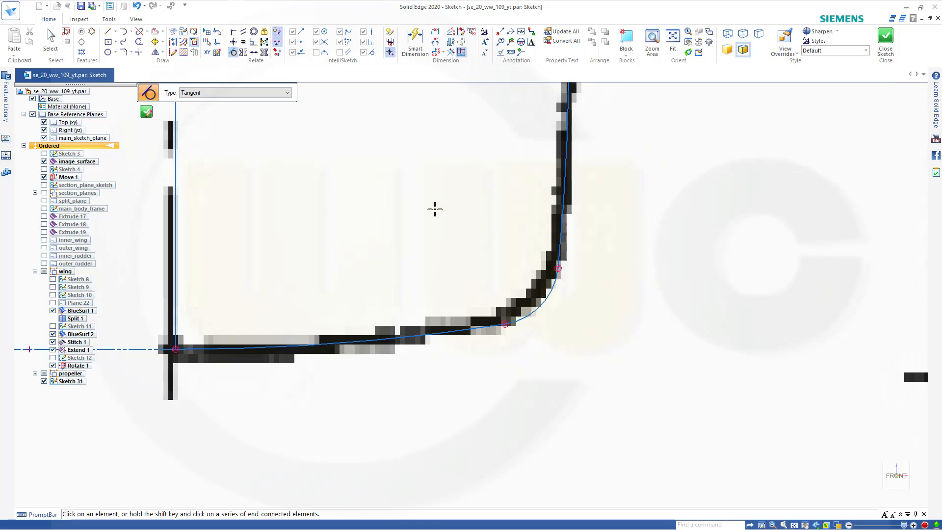
key(Escape)
Group all traced elements of section H-H, copy them as one group, and close the sketch.
scroll(382, 196, down, 6)
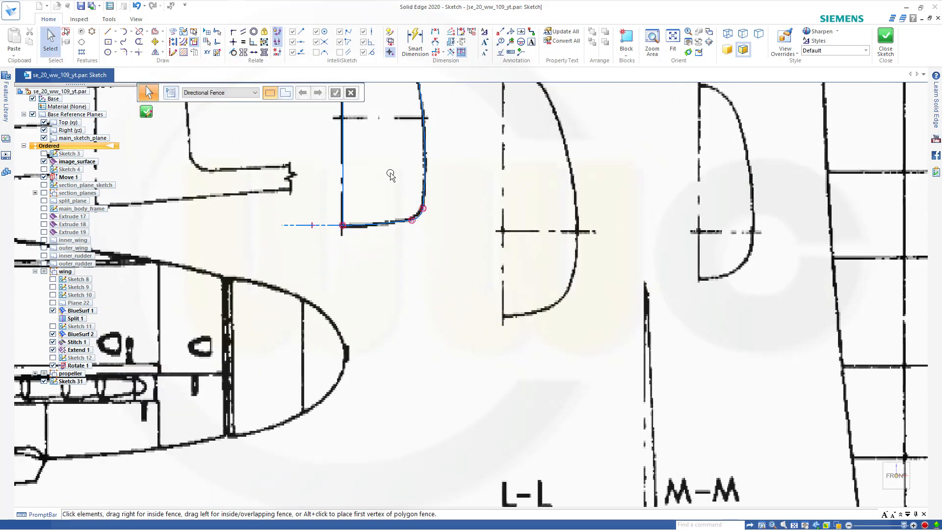
scroll(390, 176, down, 2)
shift+middle_drag(404, 171, 441, 282)
drag(348, 133, 491, 362)
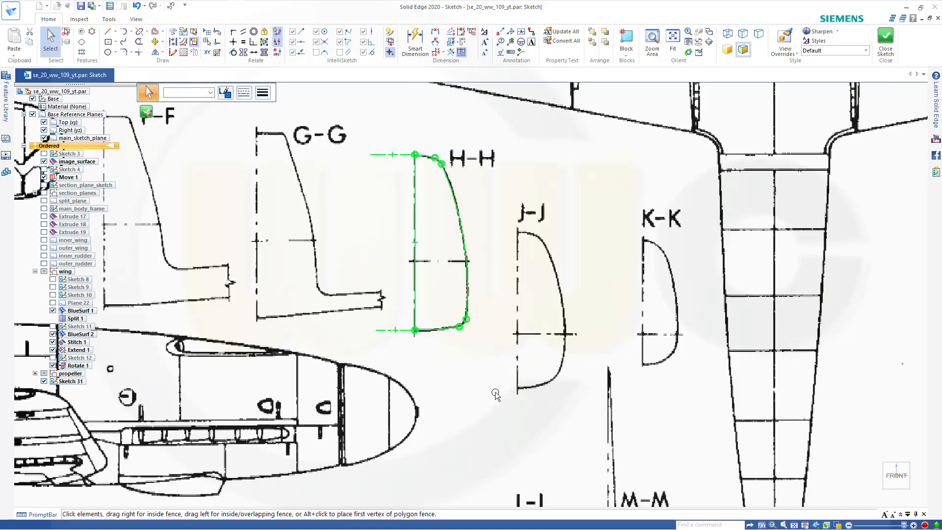
key(ctrl+g)
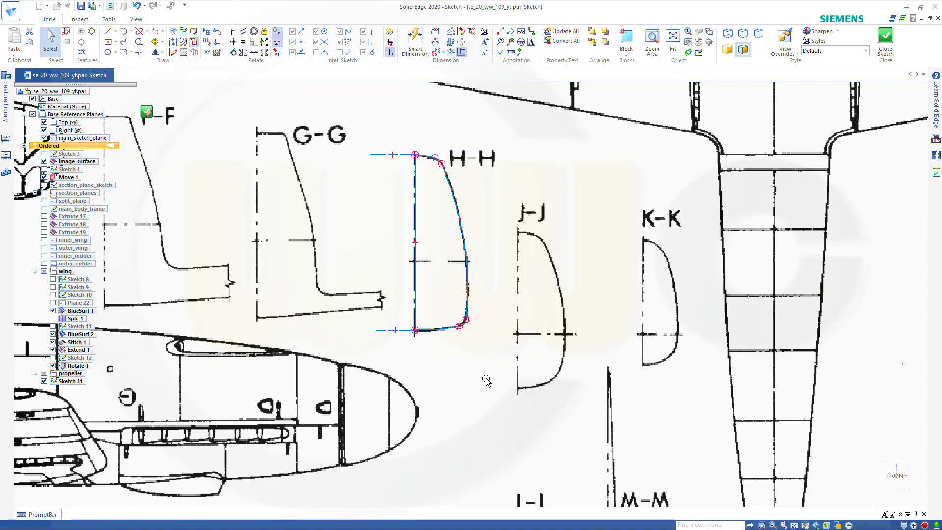
click(444, 329)
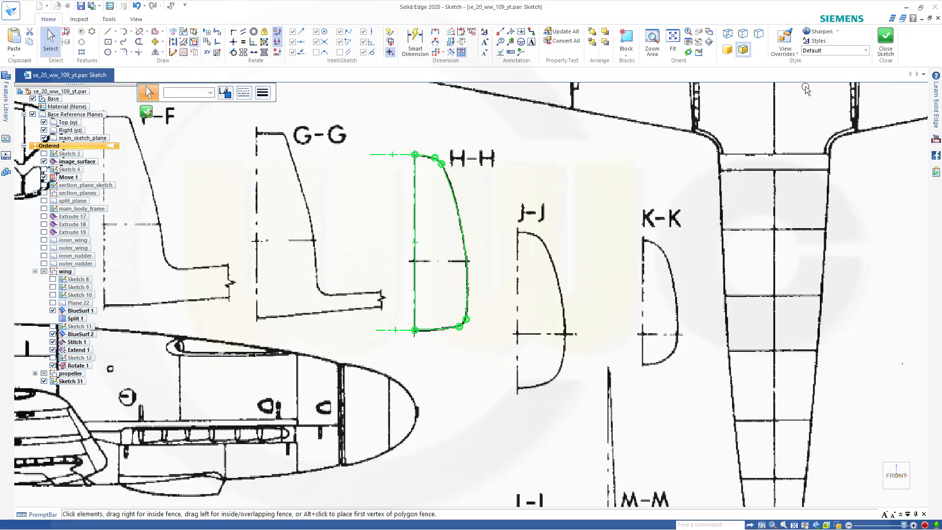
click(886, 39)
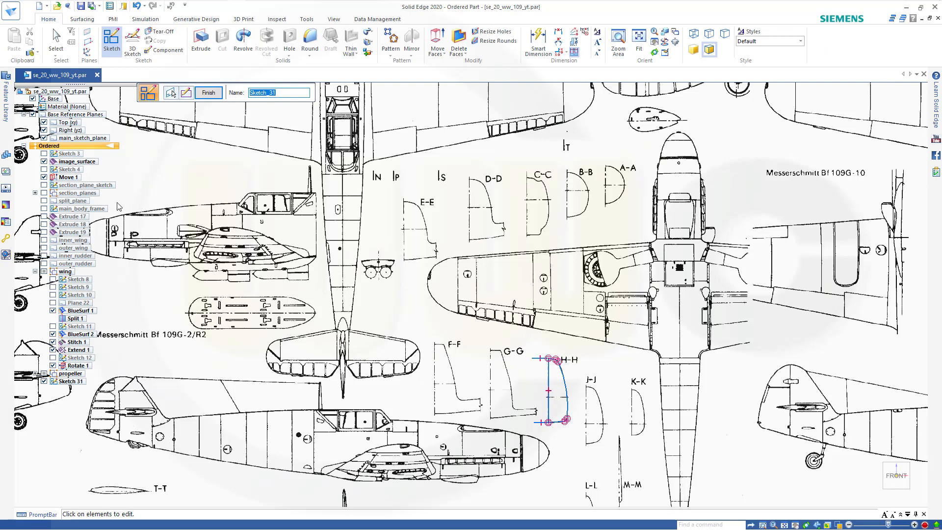
Start a new sketch on section plane H and hide the propeller and wing groups.
click(35, 193)
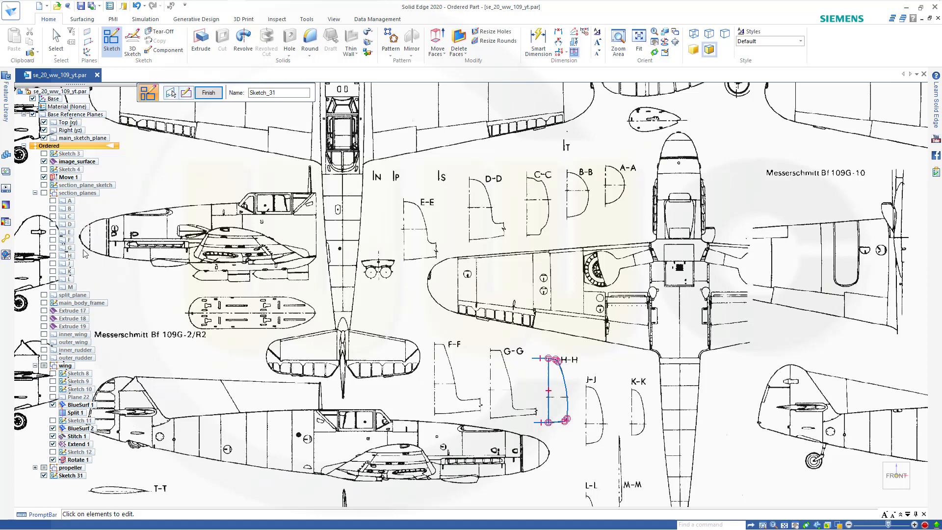
click(112, 43)
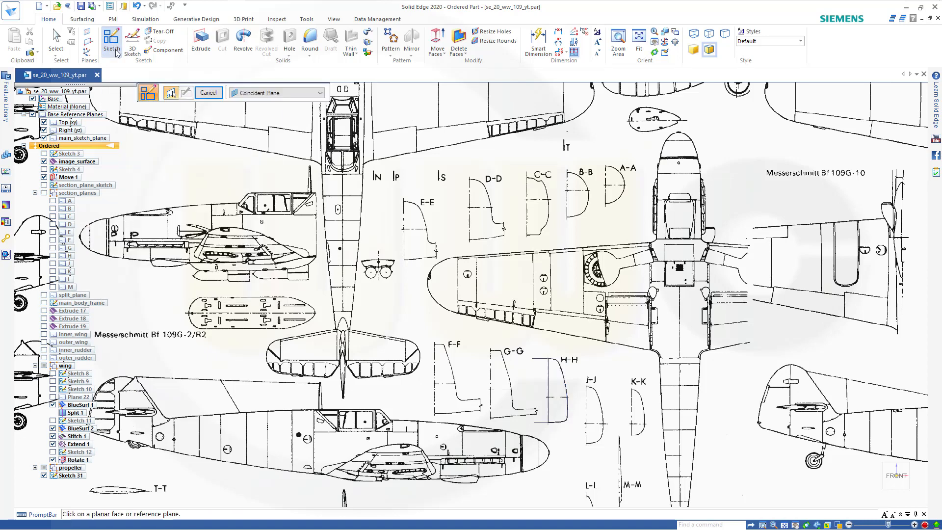
click(67, 256)
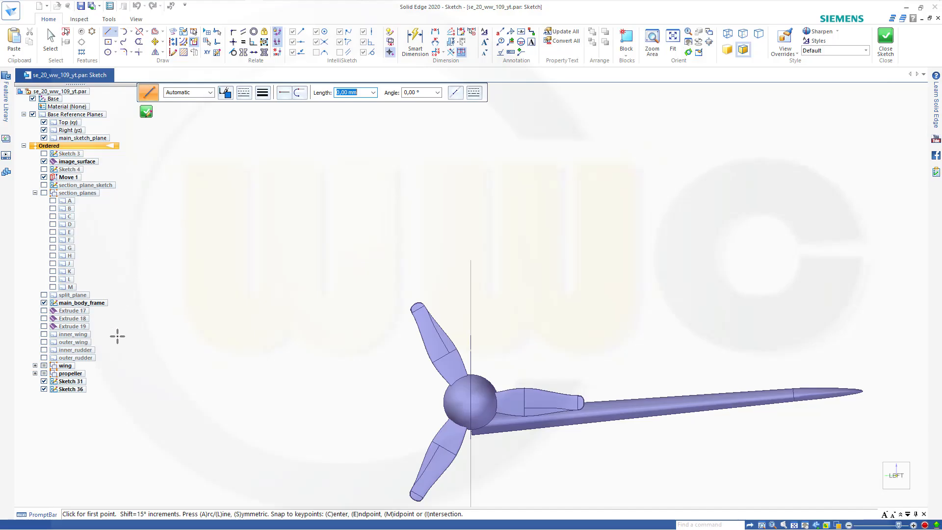
click(44, 374)
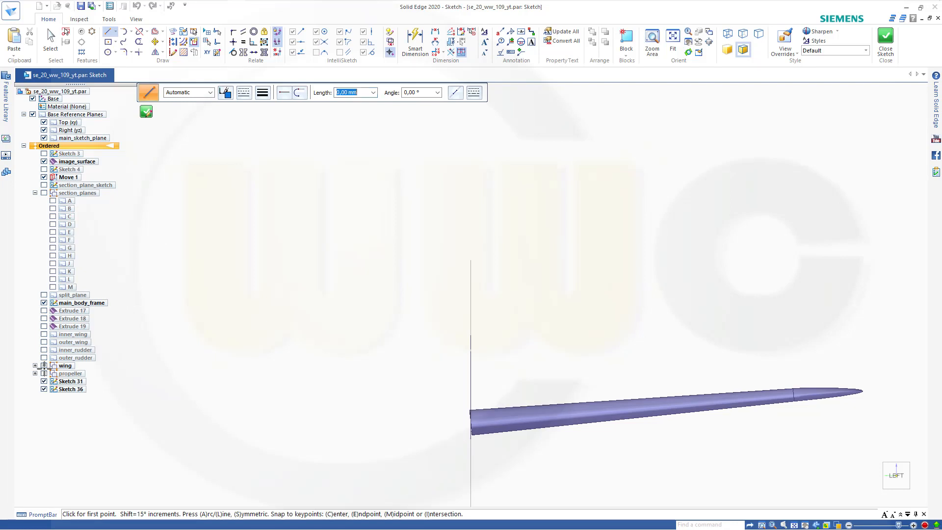
click(43, 366)
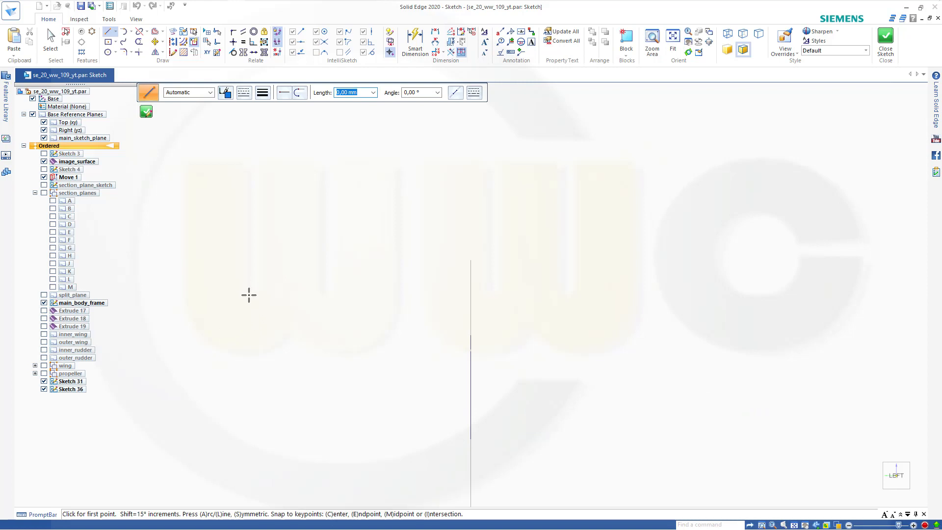
Paste the copied section H-H outline into the sketch beside the vertical reference line and hide the blueprint's image_surface.
key(Escape)
key(ctrl+v)
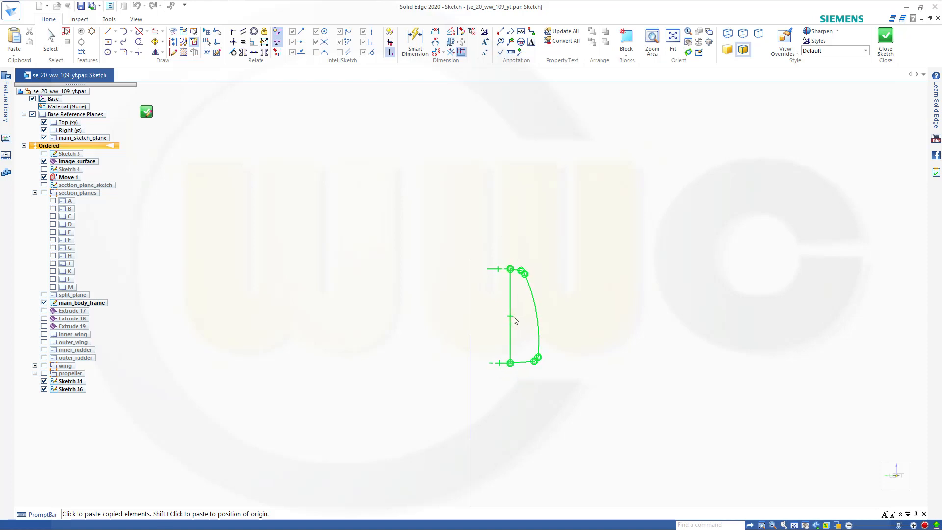
key(Escape)
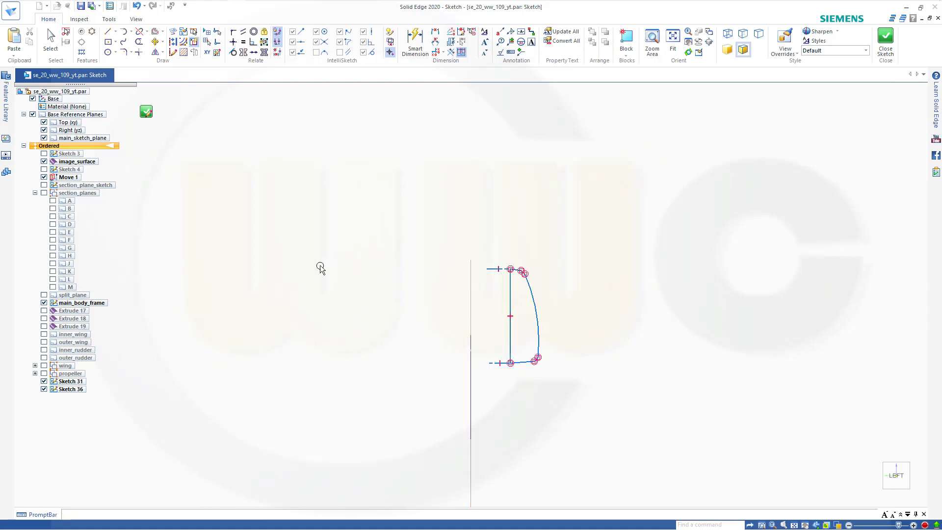
key(Escape)
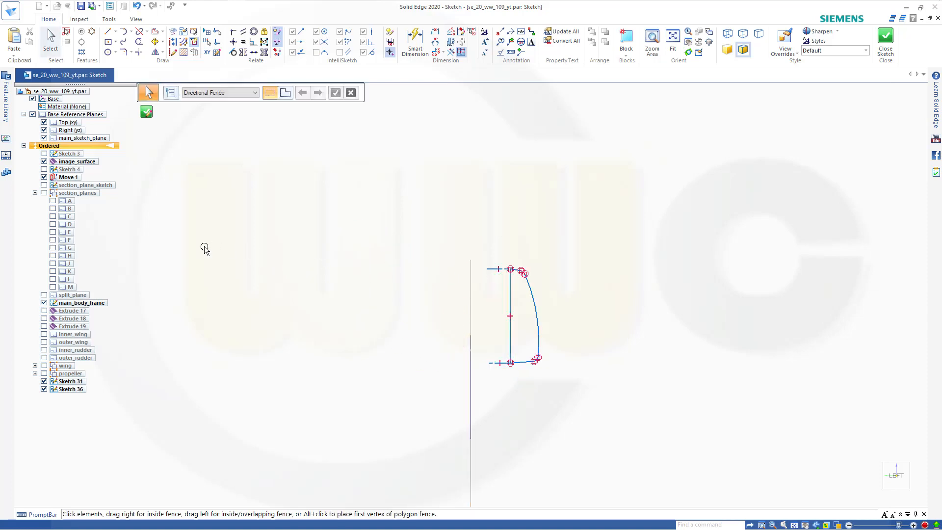
click(44, 162)
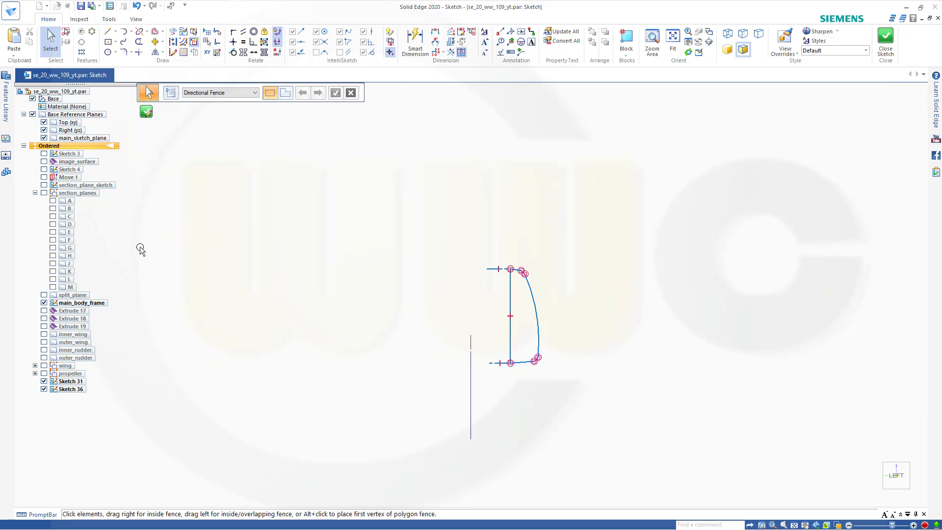
click(44, 303)
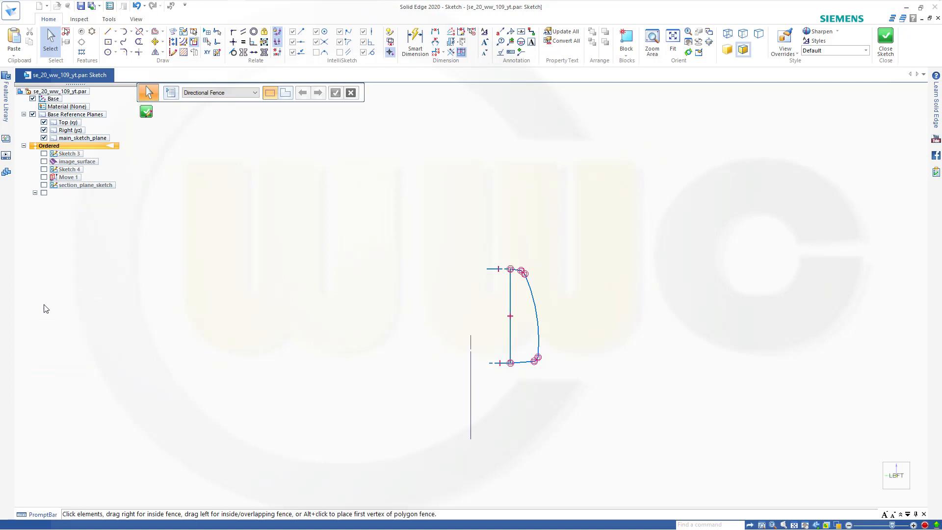
scroll(415, 417, down, 2)
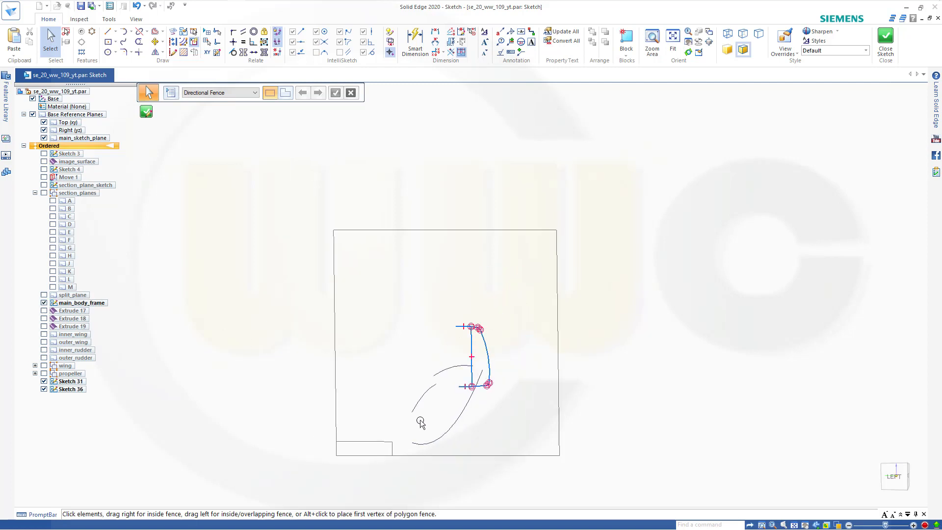
scroll(431, 421, up, 1)
mouse_move(504, 445)
shift+middle_down()
mouse_move(505, 427)
mouse_move(467, 382)
shift+middle_up()
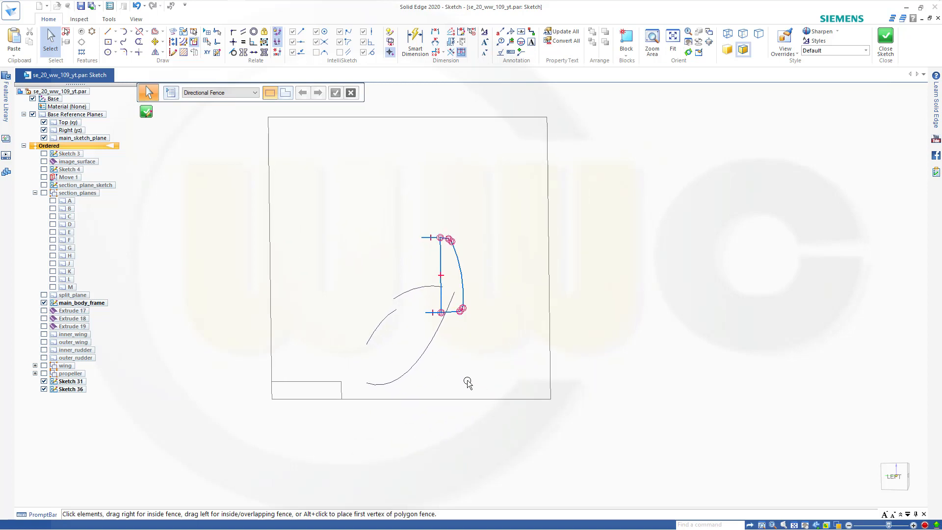
scroll(457, 367, down, 1)
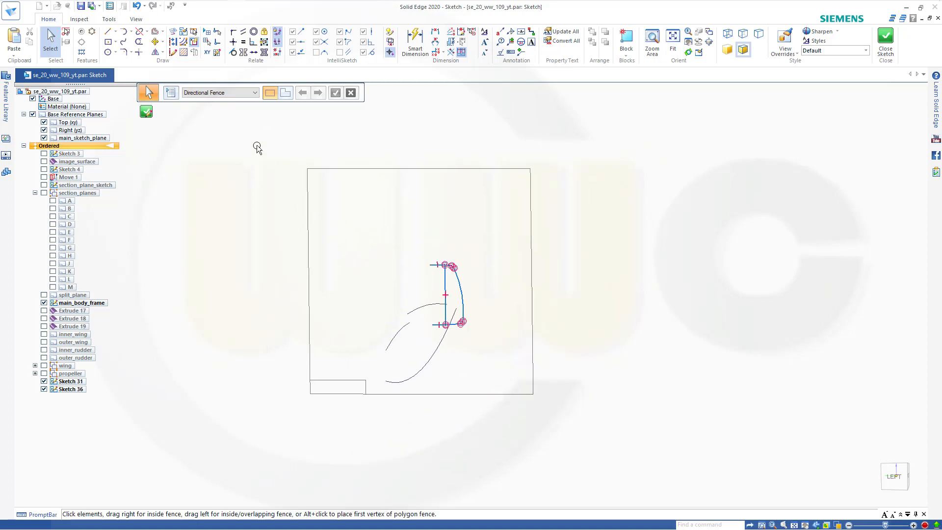
click(155, 42)
mouse_move(494, 344)
mouse_down()
mouse_move(448, 311)
mouse_move(419, 248)
mouse_up()
scroll(410, 338, up, 5)
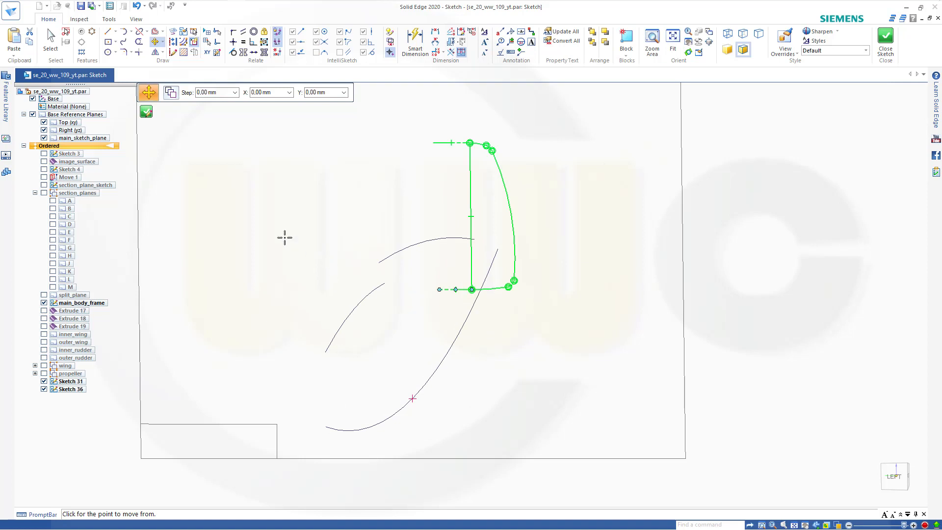
Move the section H-H outline by its lower vertical-line endpoint onto main_body_frame's lower curve, at its crossing with the sketch plane.
click(232, 33)
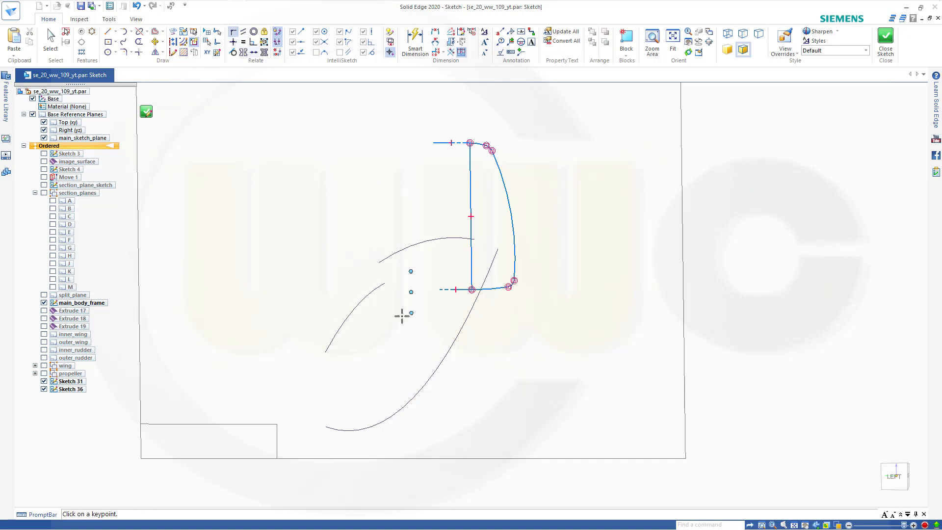
click(155, 41)
drag(396, 131, 542, 307)
click(472, 289)
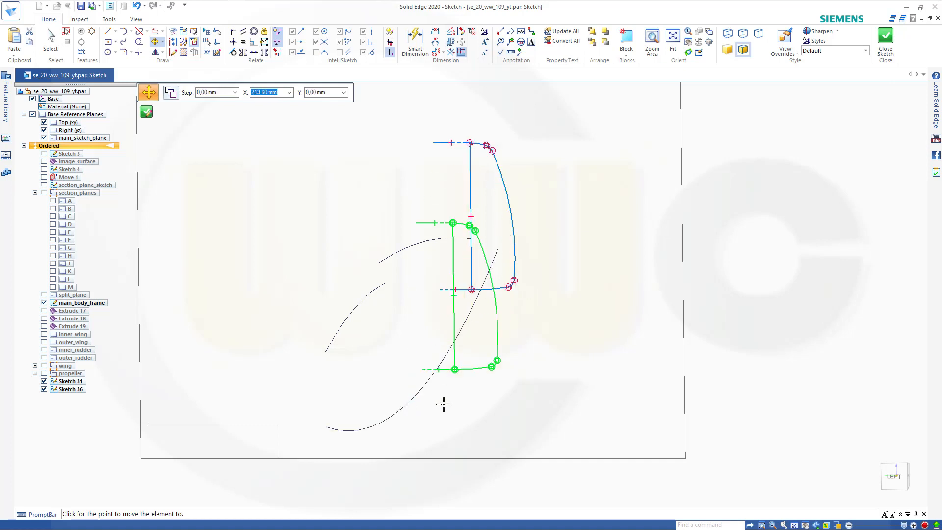
scroll(432, 404, up, 3)
scroll(427, 404, up, 3)
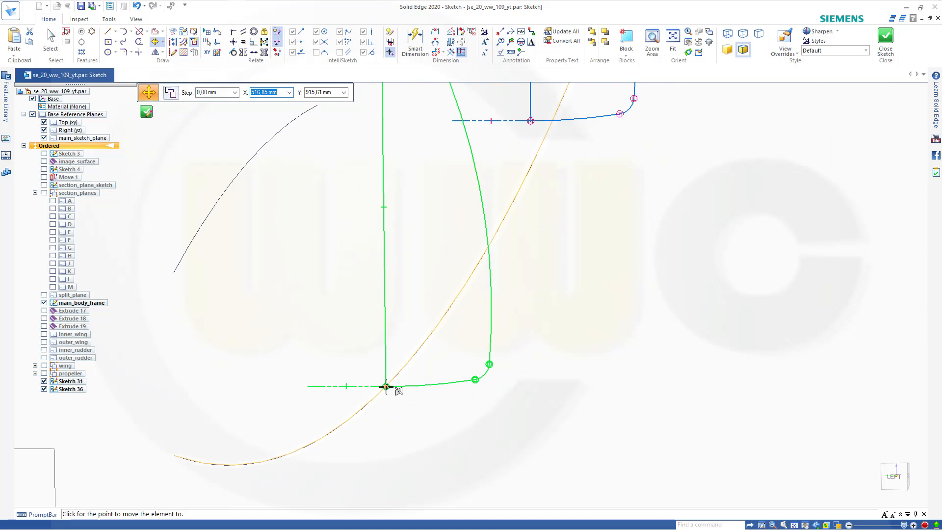
click(386, 386)
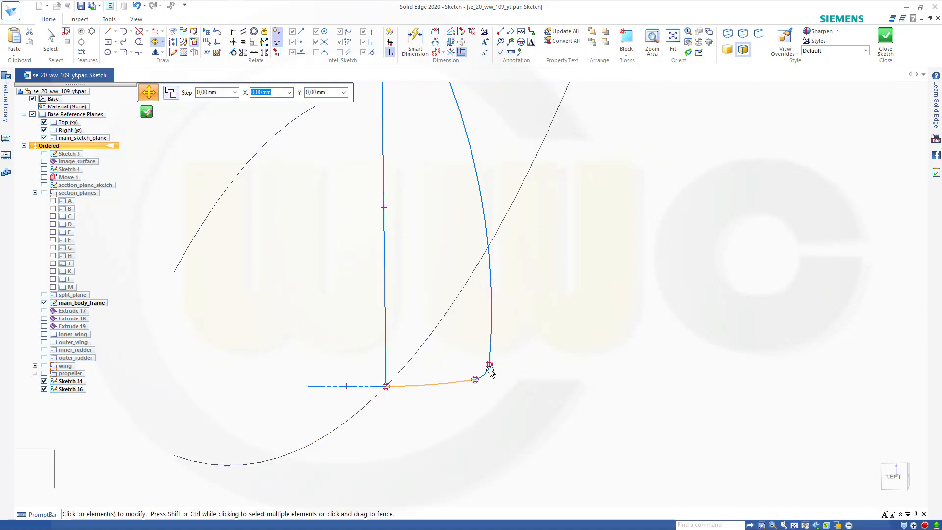
Scale the section outline by about 1.03 around its lower frame point so its upper corner reaches the upper frame curve.
scroll(500, 365, down, 5)
scroll(488, 223, up, 4)
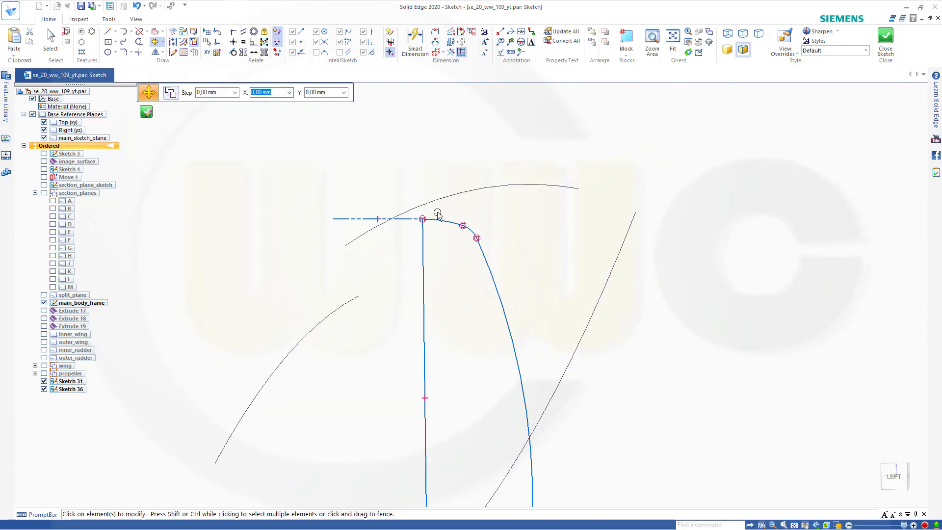
scroll(451, 365, down, 2)
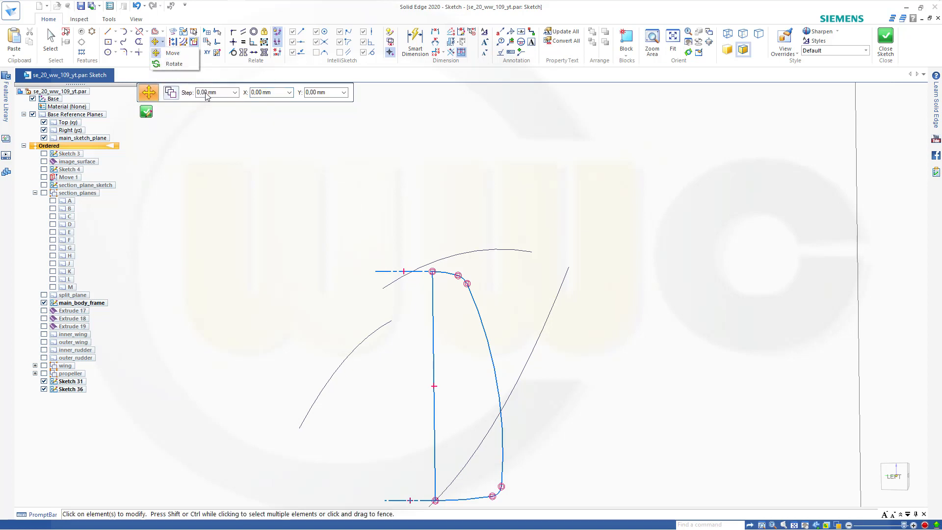
click(162, 52)
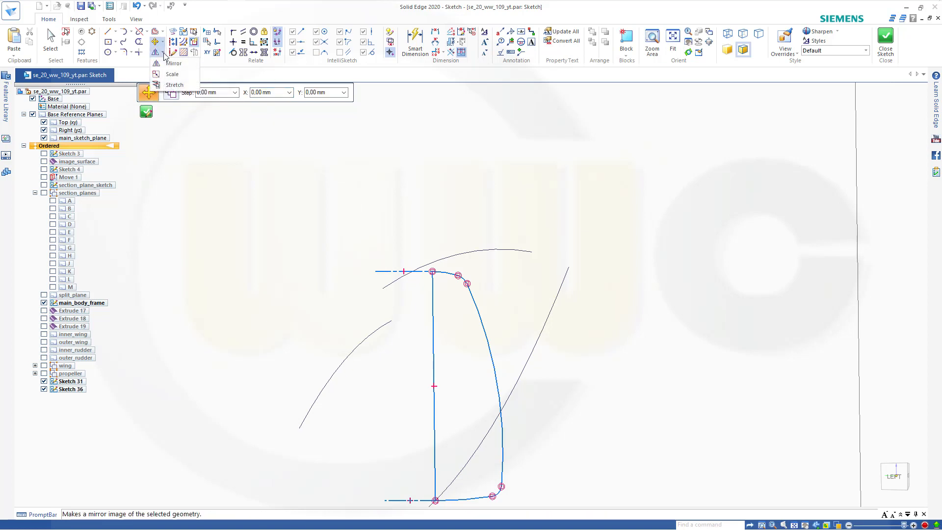
click(171, 75)
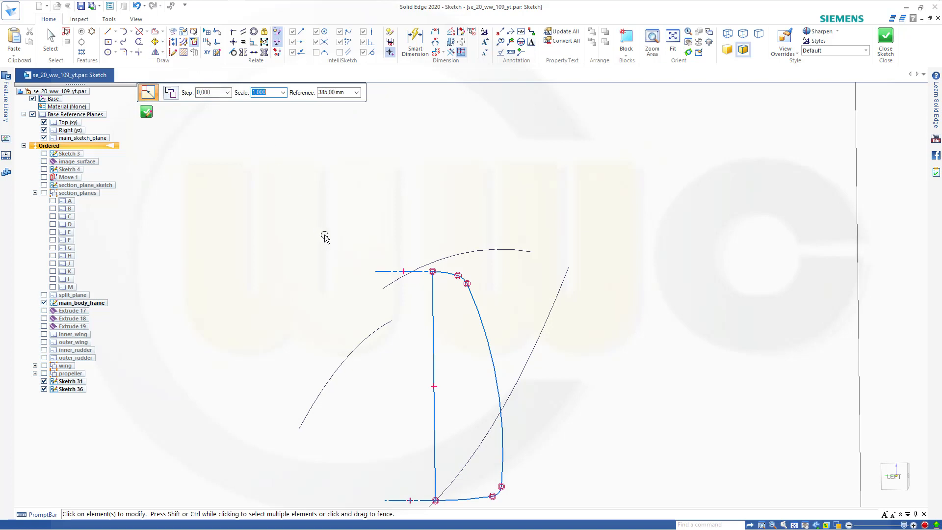
drag(349, 248, 530, 505)
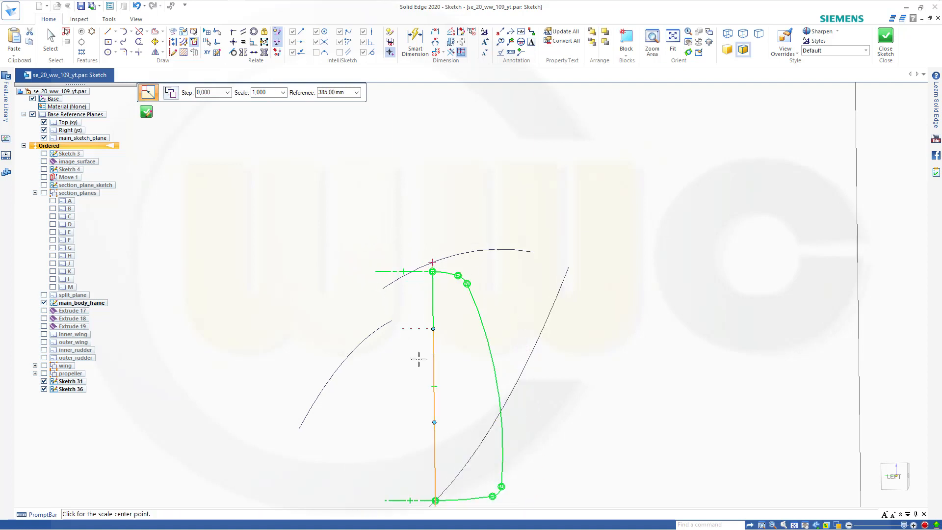
click(435, 500)
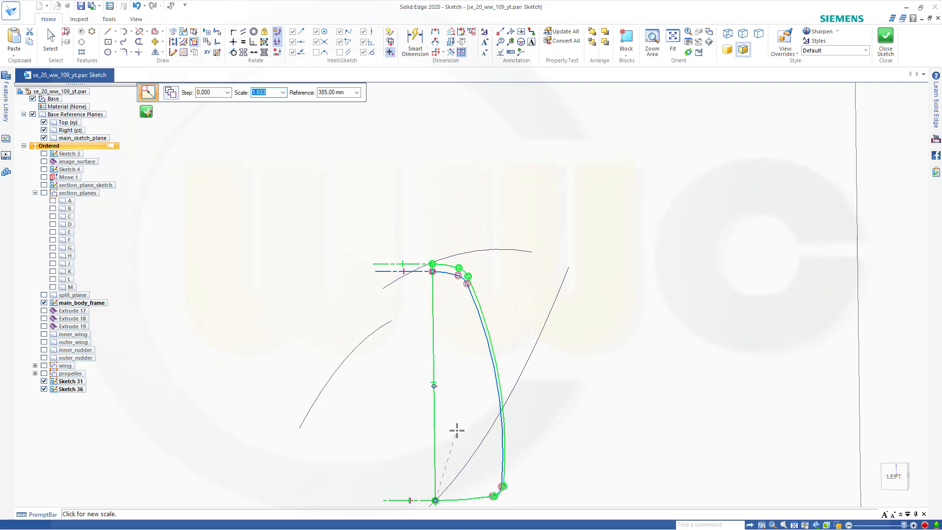
click(457, 430)
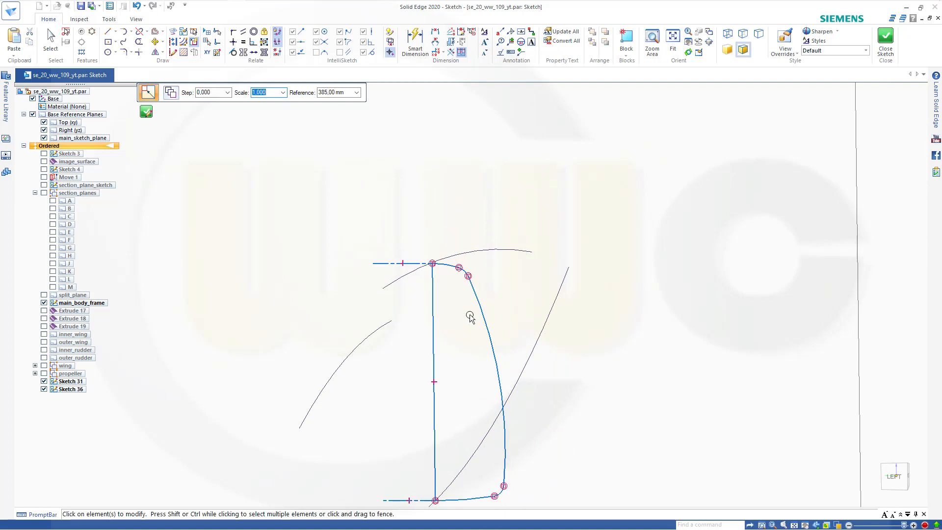
key(Escape)
Connect the outline's upper vertical-line endpoint to the upper main_body_frame curve at its crossing with the sketch plane.
scroll(405, 263, down, 1)
scroll(404, 264, up, 4)
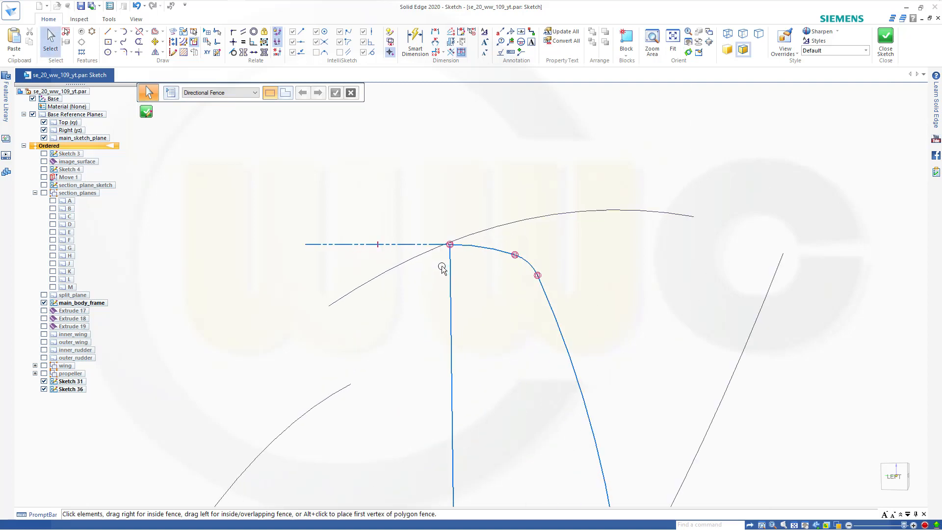
click(234, 31)
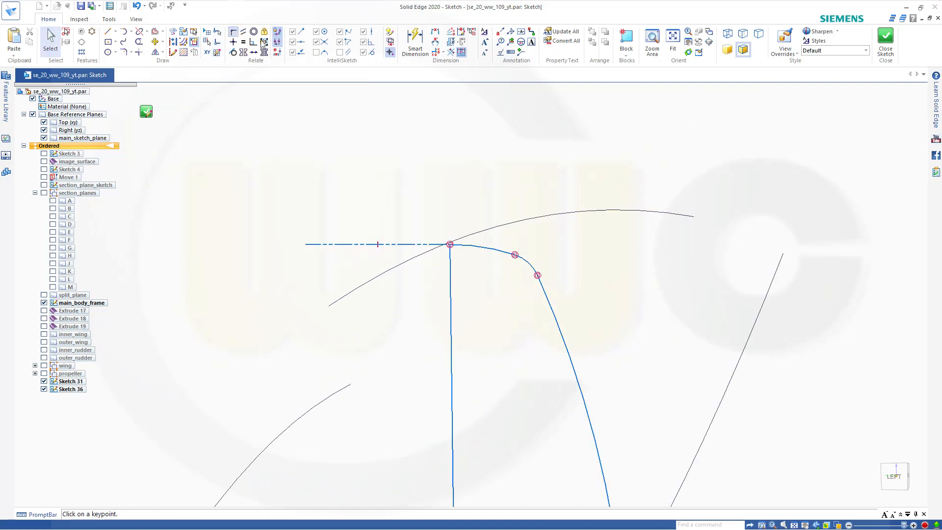
scroll(453, 249, up, 4)
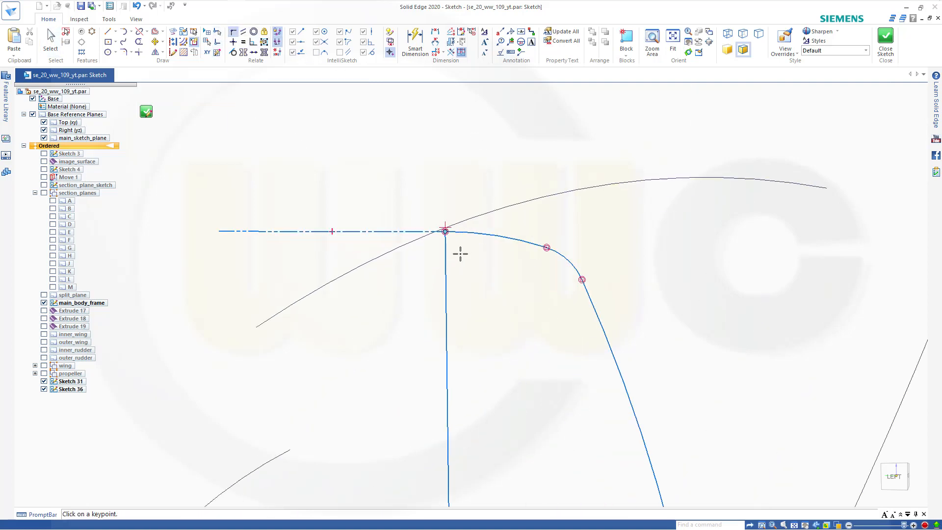
scroll(450, 244, up, 3)
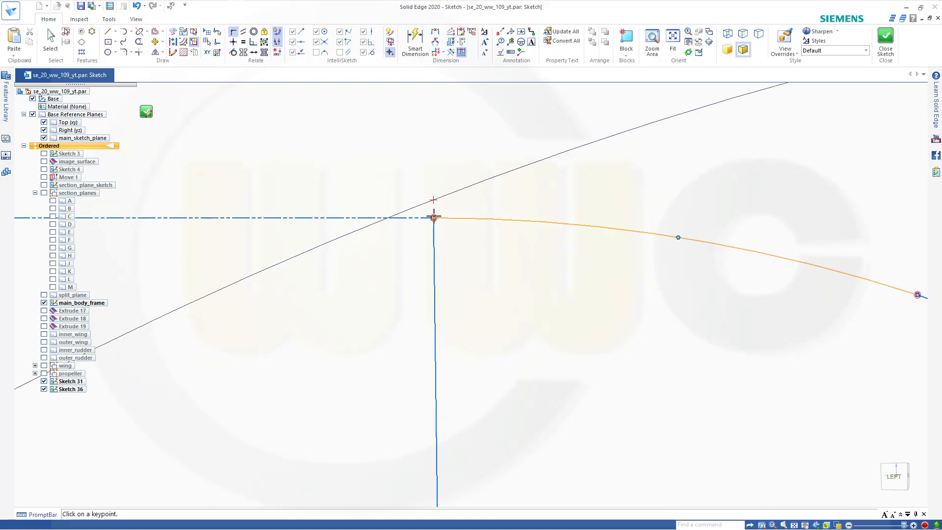
click(433, 217)
click(431, 199)
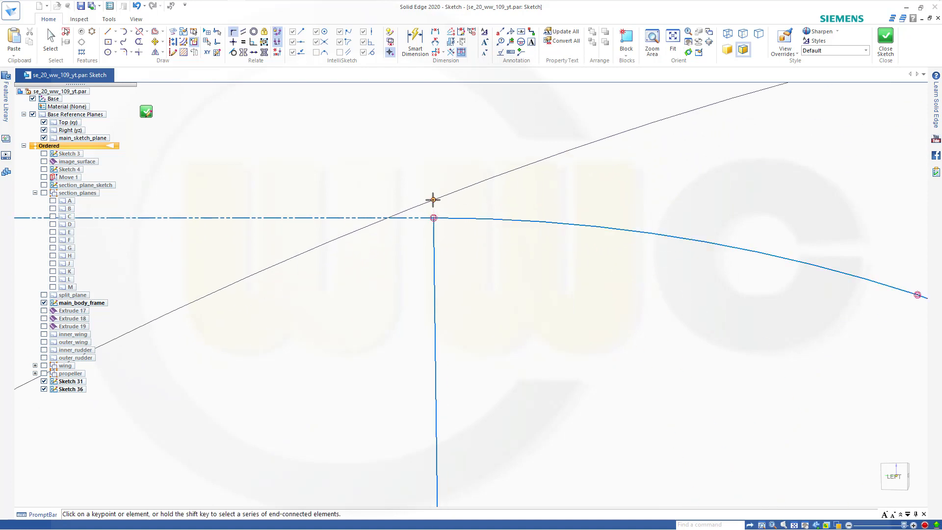
scroll(533, 307, down, 5)
scroll(559, 379, down, 2)
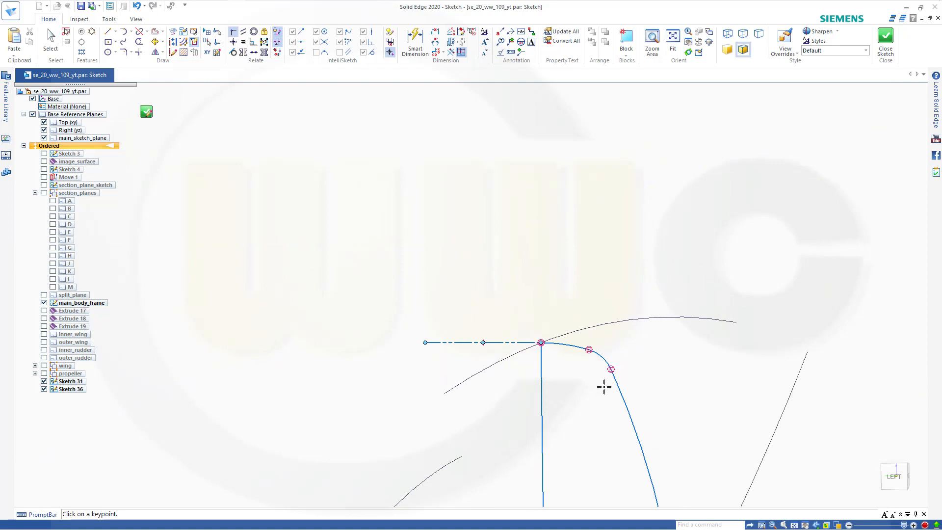
shift+middle_drag(653, 374, 660, 32)
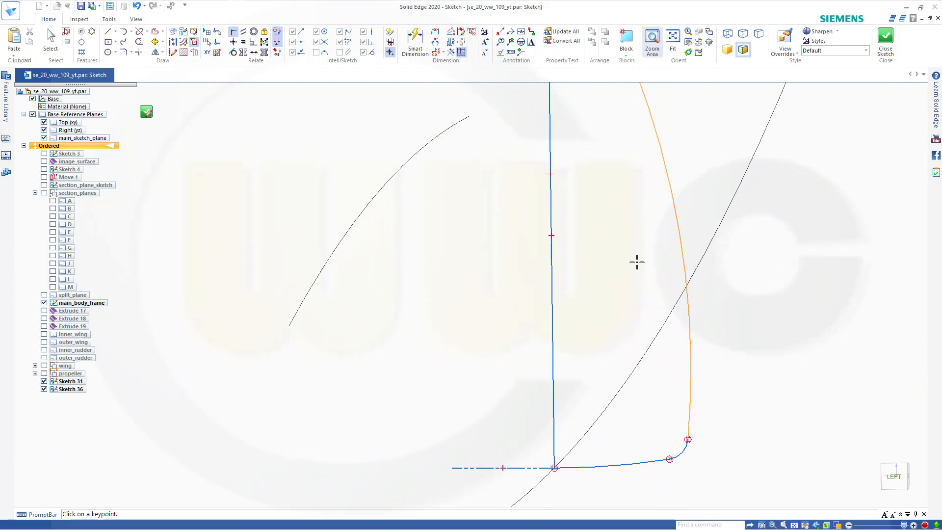
shift+middle_drag(620, 296, 617, 196)
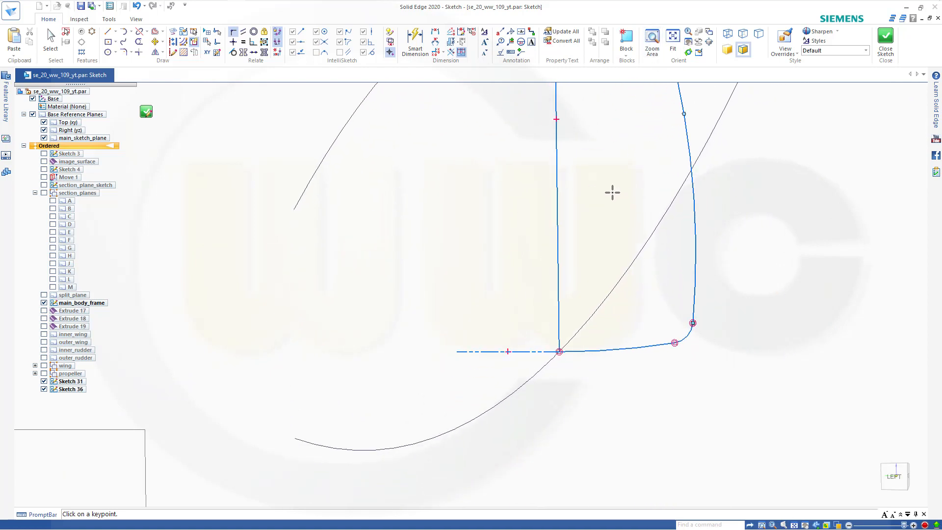
scroll(612, 192, down, 5)
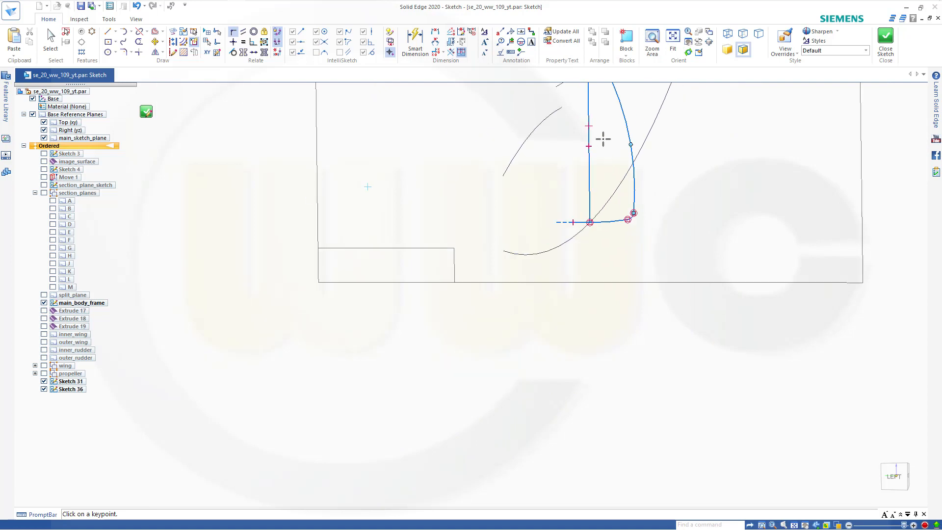
shift+middle_drag(602, 139, 596, 231)
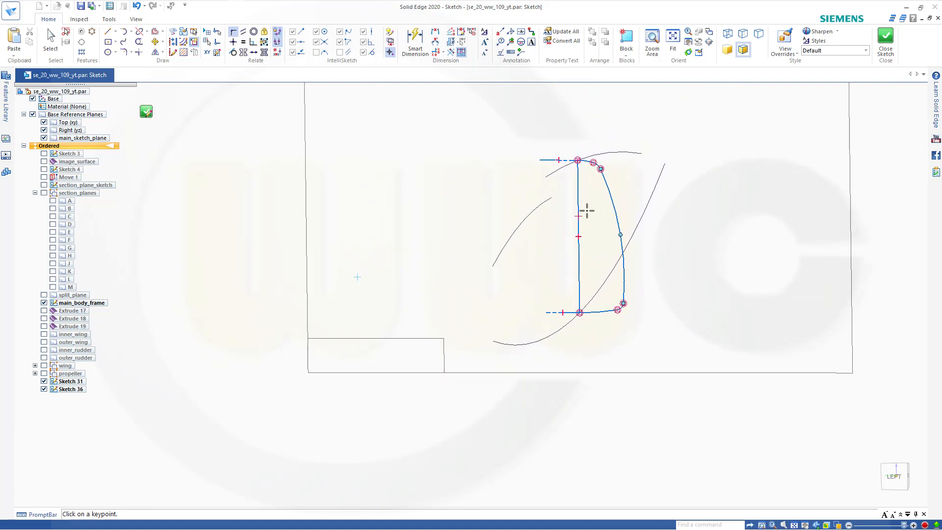
scroll(586, 210, down, 2)
scroll(595, 220, up, 6)
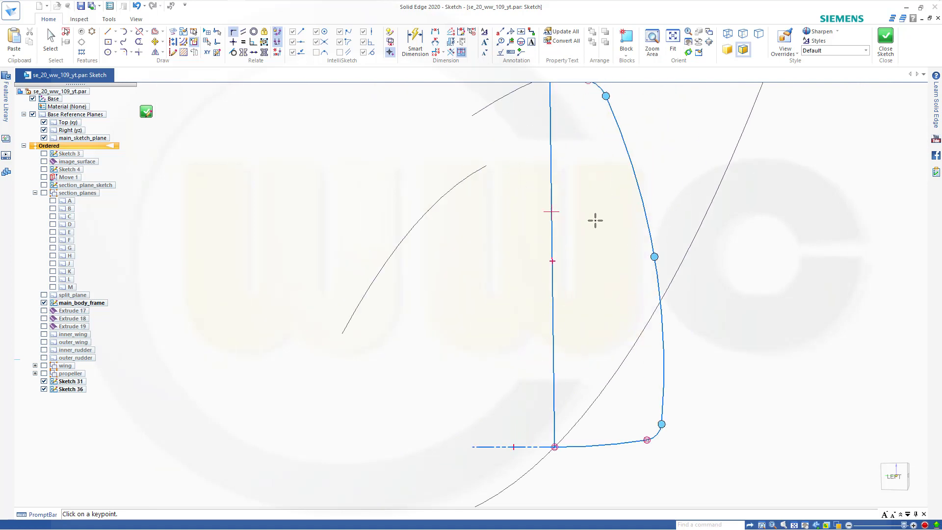
key(Escape)
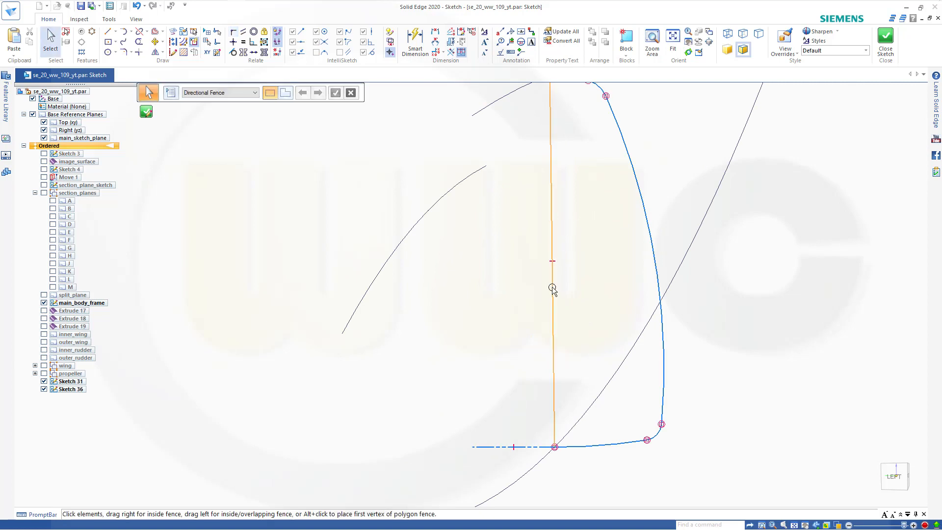
Convert the outline's vertical centre line to construction geometry.
click(550, 288)
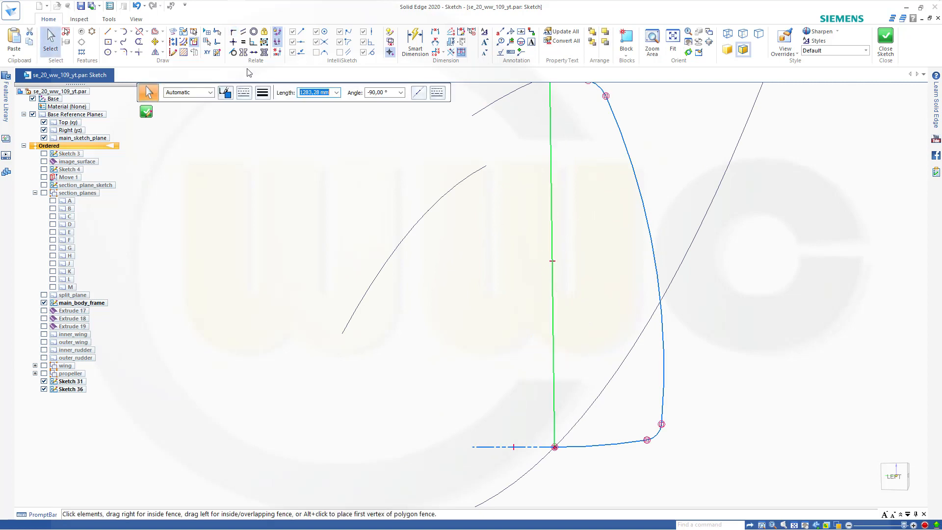
click(173, 42)
scroll(543, 265, down, 3)
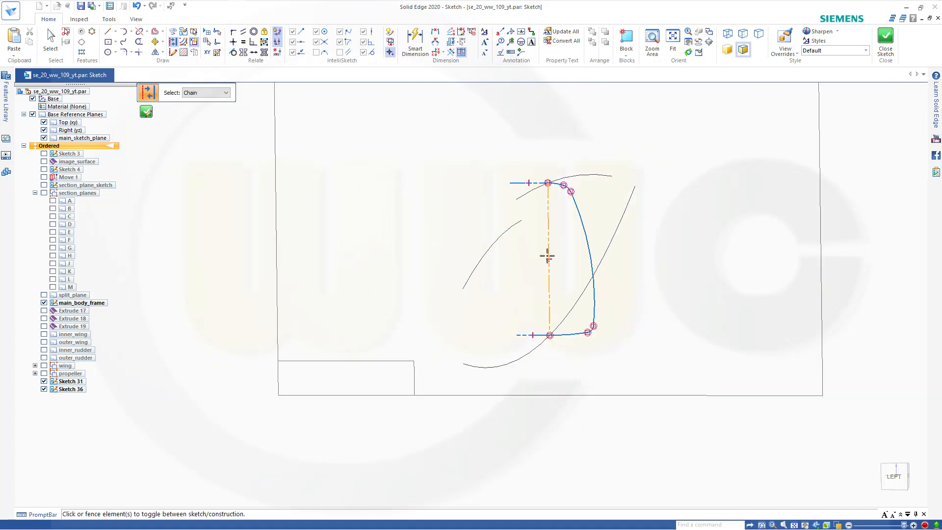
key(Escape)
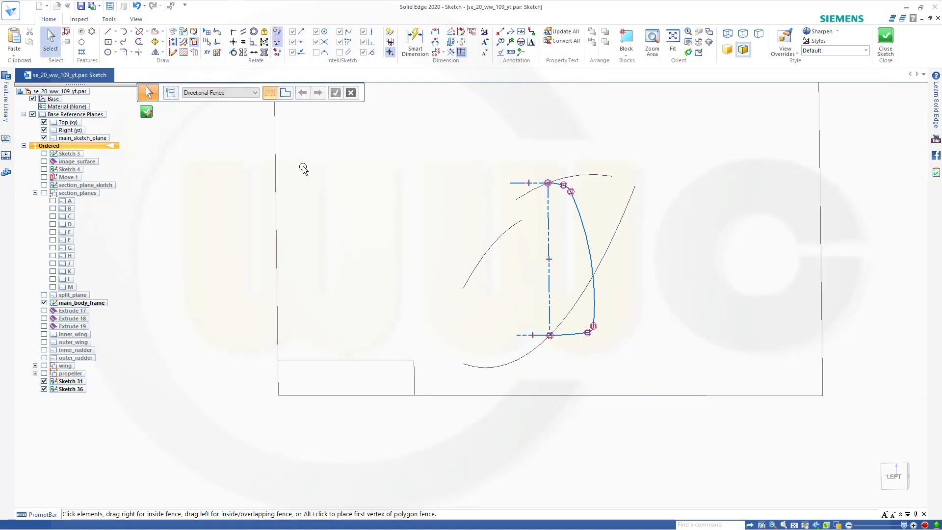
Close and finish the section sketch, and start a new sketch on section plane E.
click(885, 40)
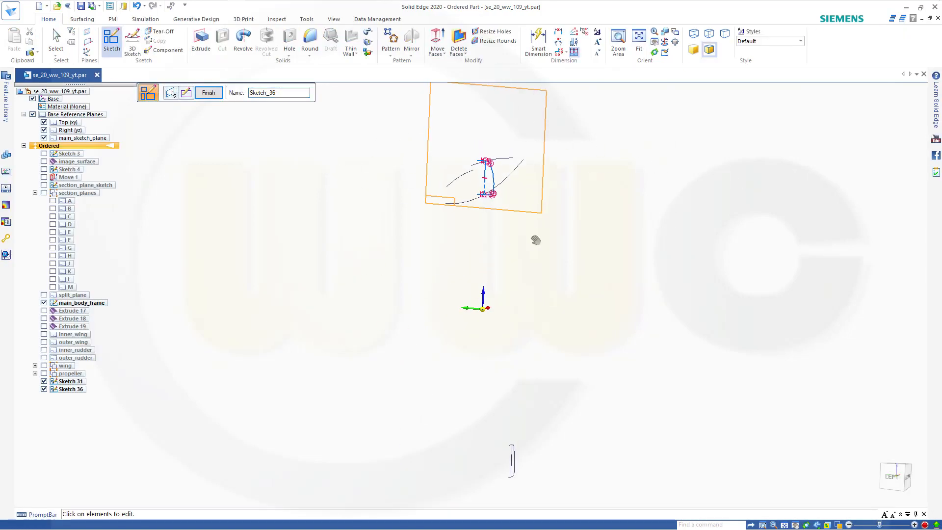
right_click(459, 201)
scroll(456, 201, down, 1)
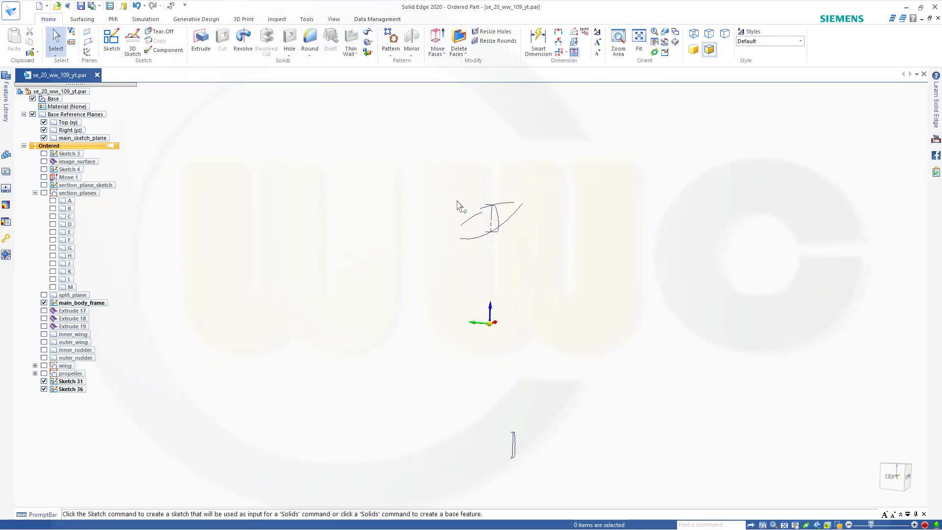
scroll(456, 200, up, 3)
scroll(424, 208, up, 2)
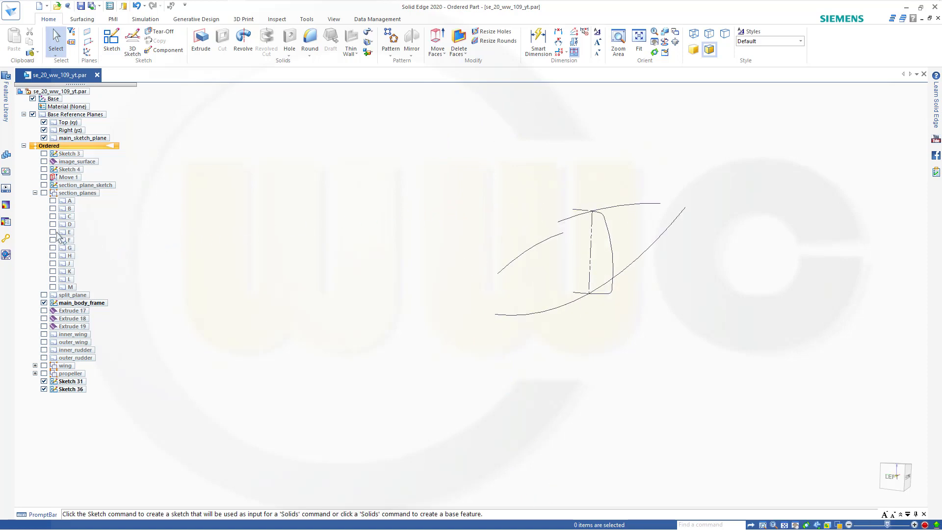
click(111, 42)
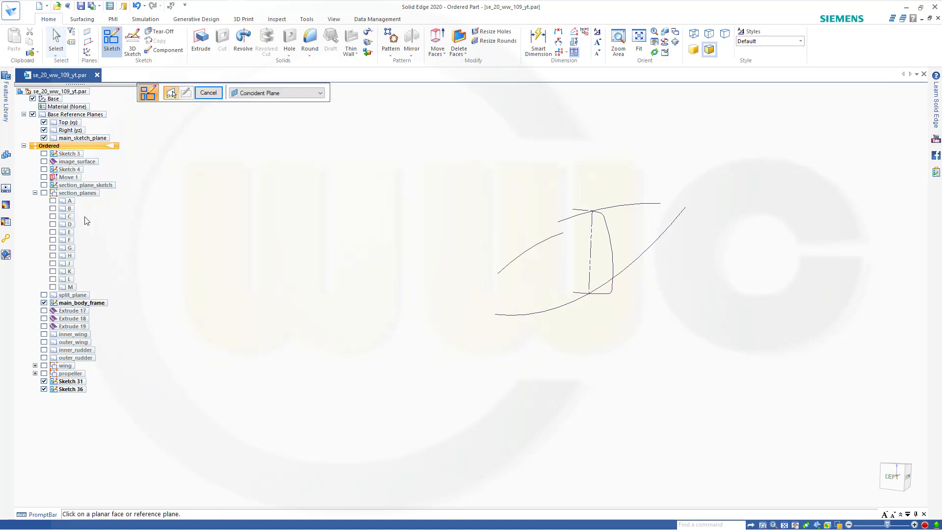
click(66, 234)
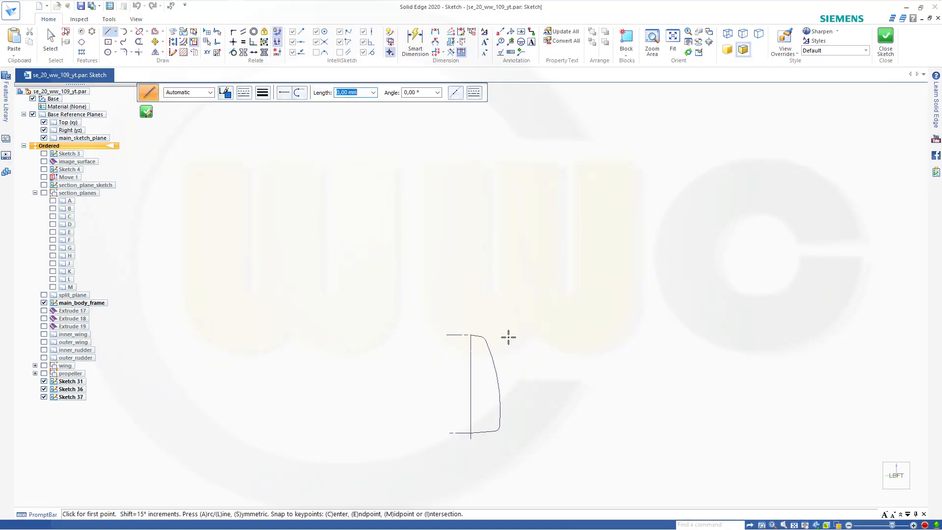
Paste the copied section H-H outline into the new sketch, beside the previously placed section.
key(ctrl+v)
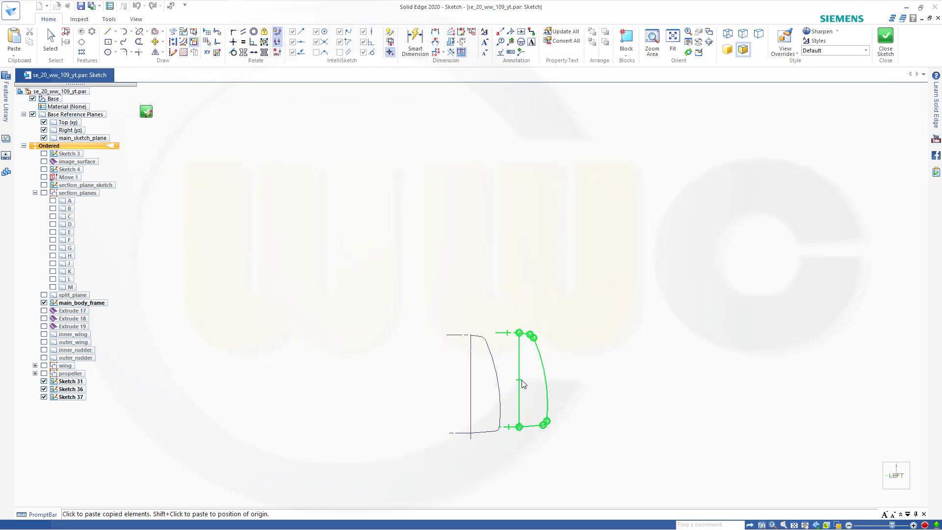
click(529, 391)
key(Escape)
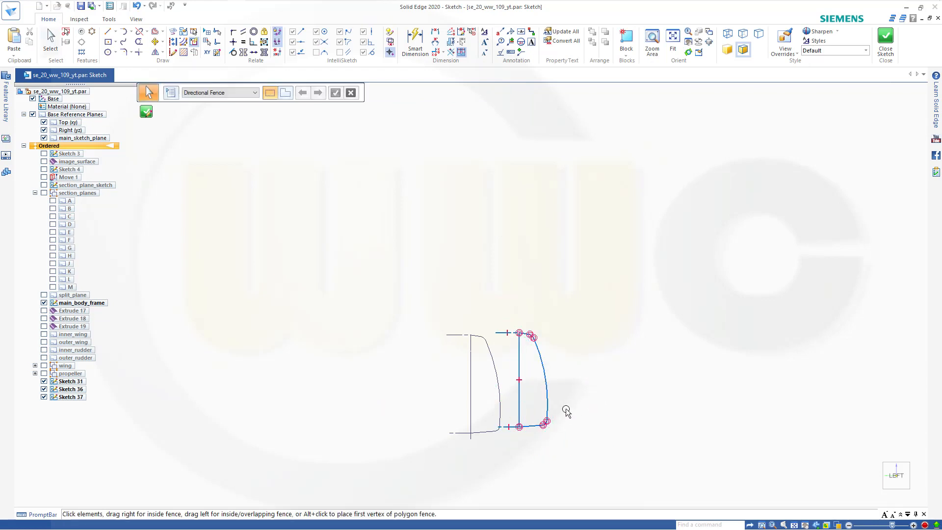
mouse_move(559, 413)
shift+middle_down()
mouse_move(544, 414)
mouse_move(550, 369)
mouse_move(536, 373)
shift+middle_up()
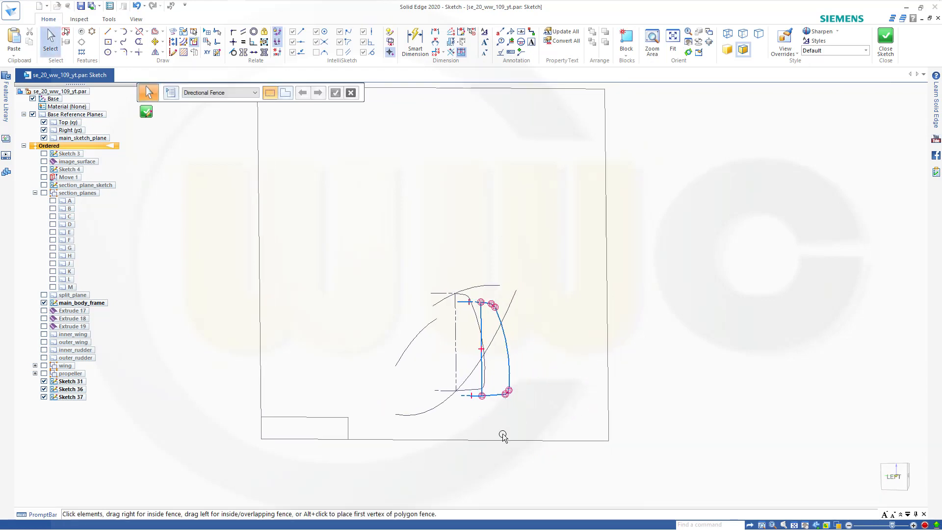
scroll(502, 435, down, 2)
scroll(501, 427, up, 6)
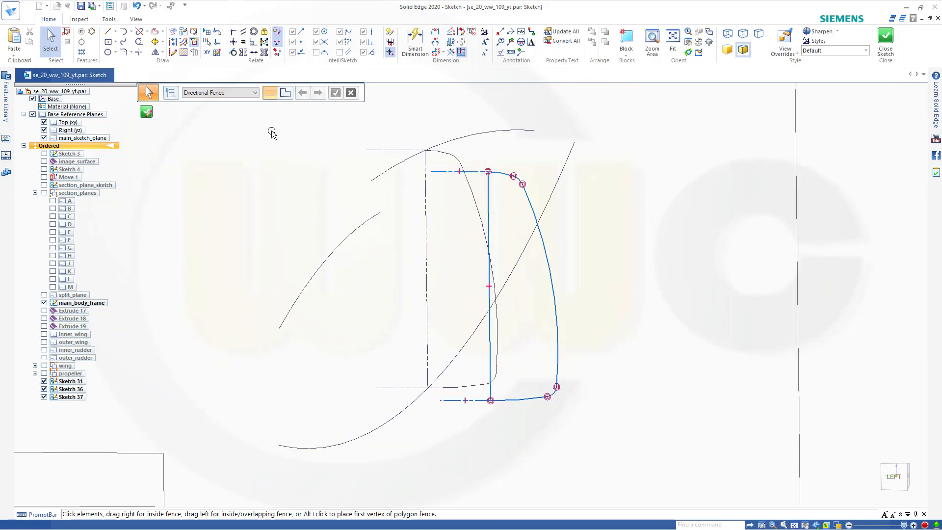
Move the pasted outline so its lower vertical-line endpoint sits on the lower main_body_frame curve.
click(155, 43)
drag(596, 426, 425, 164)
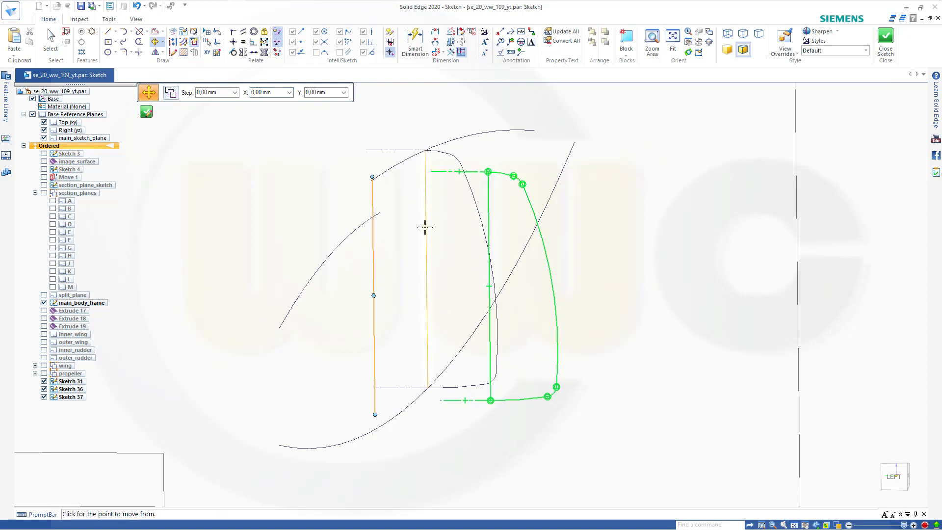
click(490, 401)
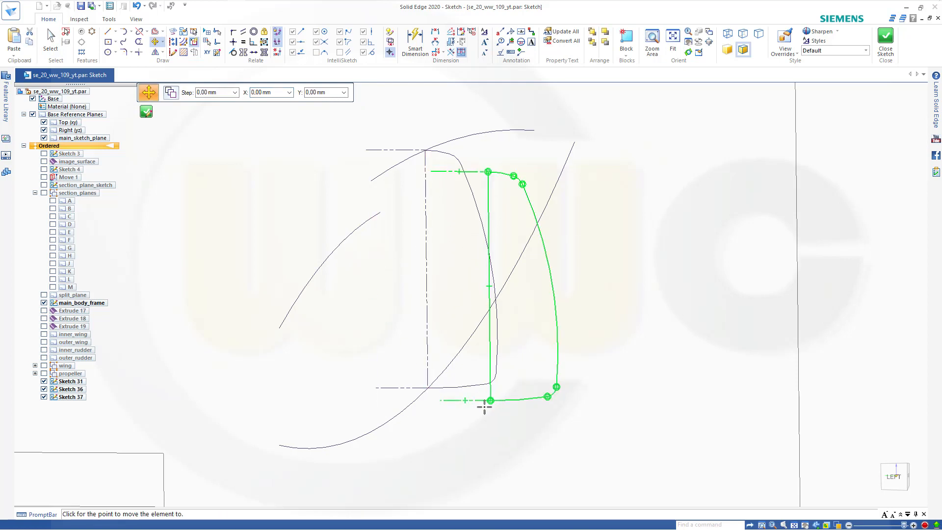
click(375, 429)
key(Escape)
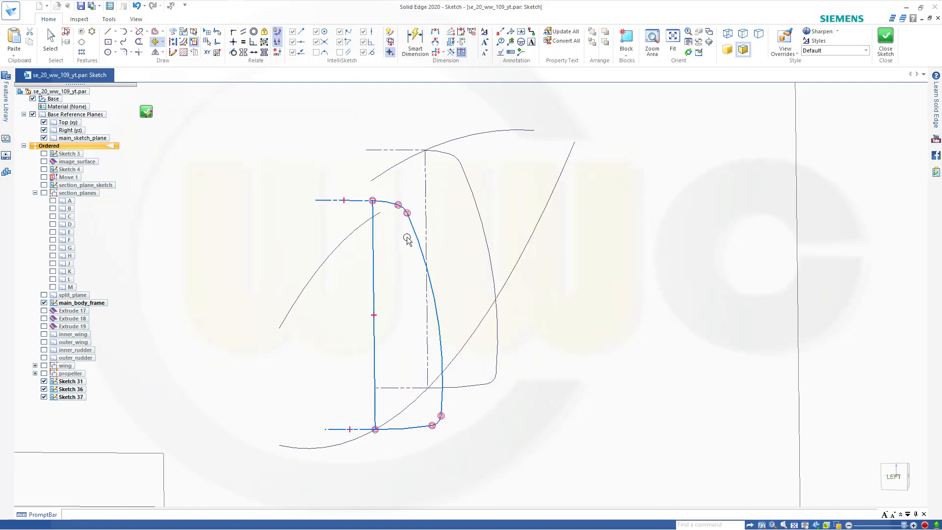
scroll(368, 230, down, 1)
scroll(352, 216, up, 3)
scroll(353, 286, down, 2)
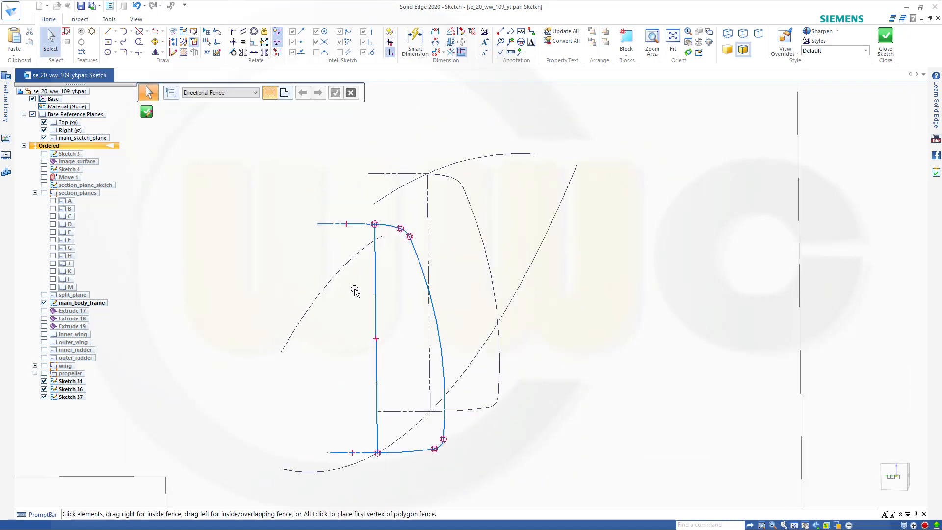
Scale the outline by about 1.11 about its lower vertical-line endpoint, bringing its top near the upper main_body_frame curve.
click(163, 52)
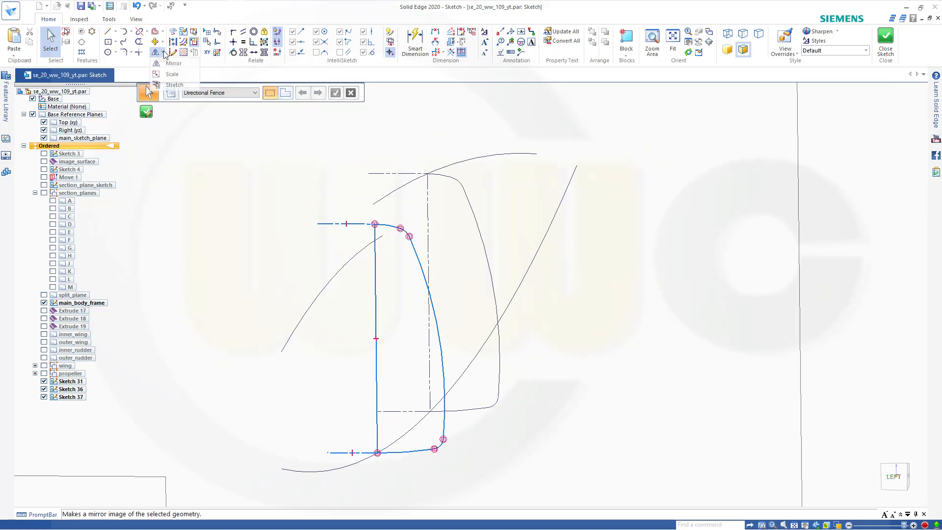
click(169, 77)
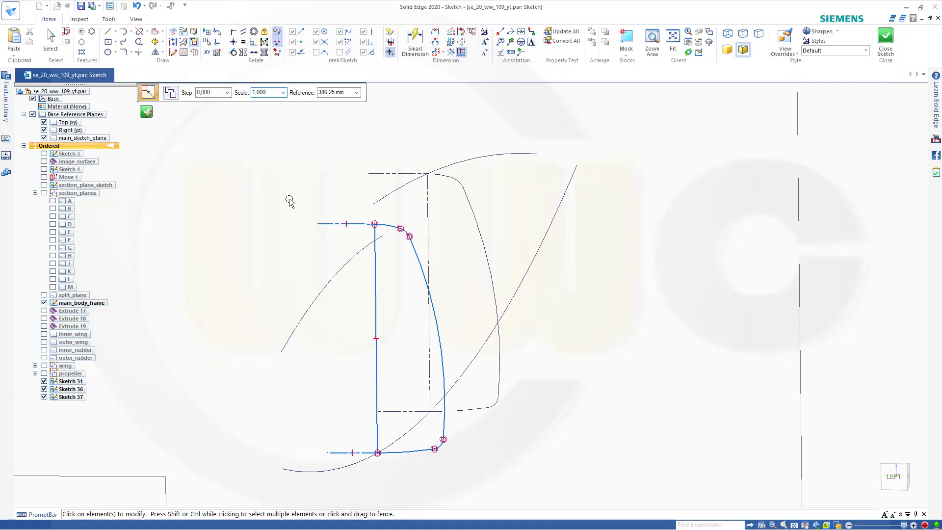
drag(289, 202, 466, 461)
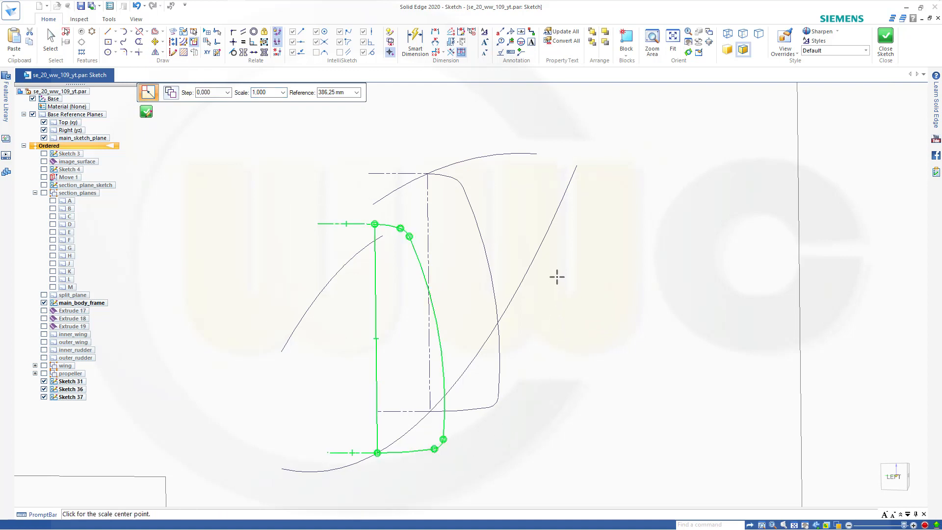
click(377, 453)
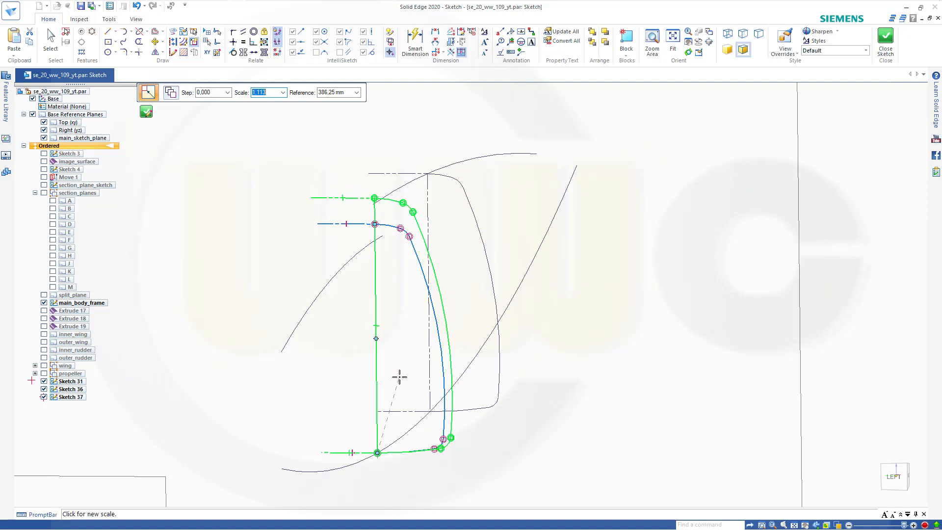
key(Escape)
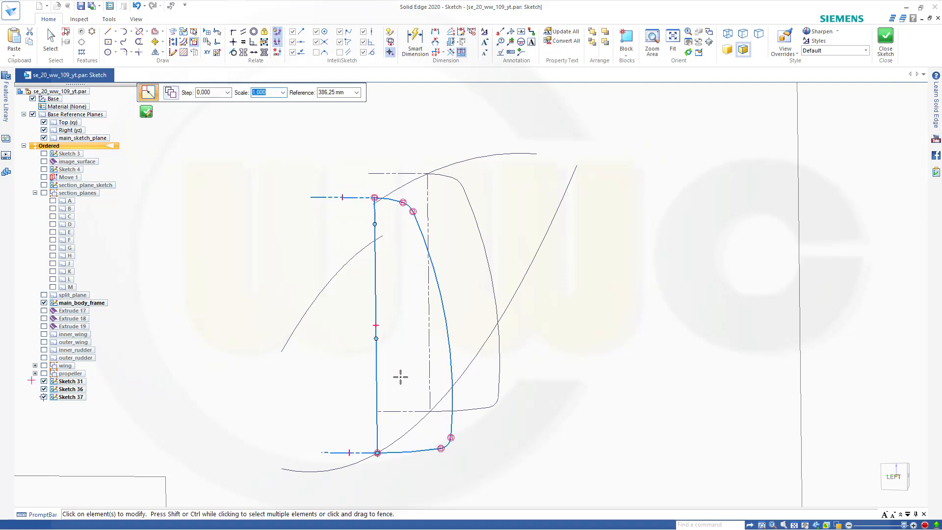
key(Escape)
Connect the scaled outline's upper vertical-line endpoint to the upper main_body_frame curve where it crosses the sketch plane.
scroll(362, 188, down, 3)
scroll(366, 185, up, 8)
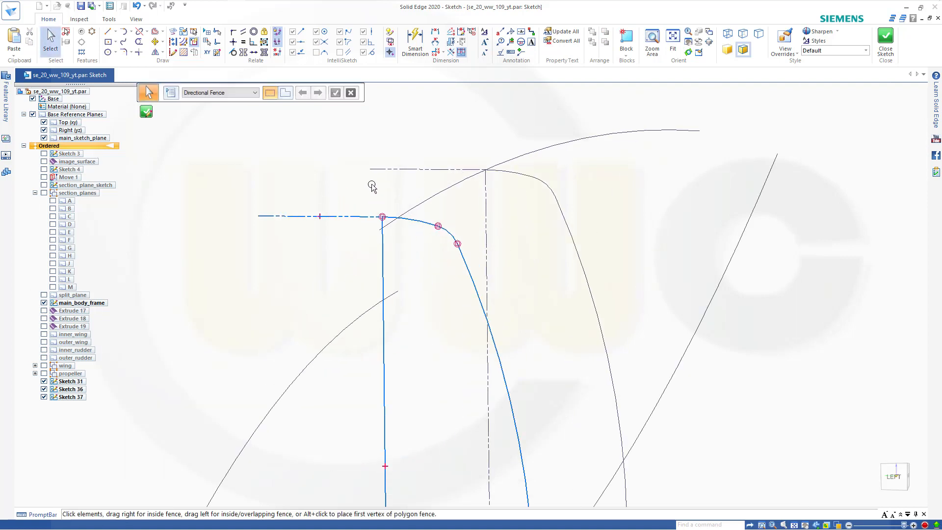
click(233, 32)
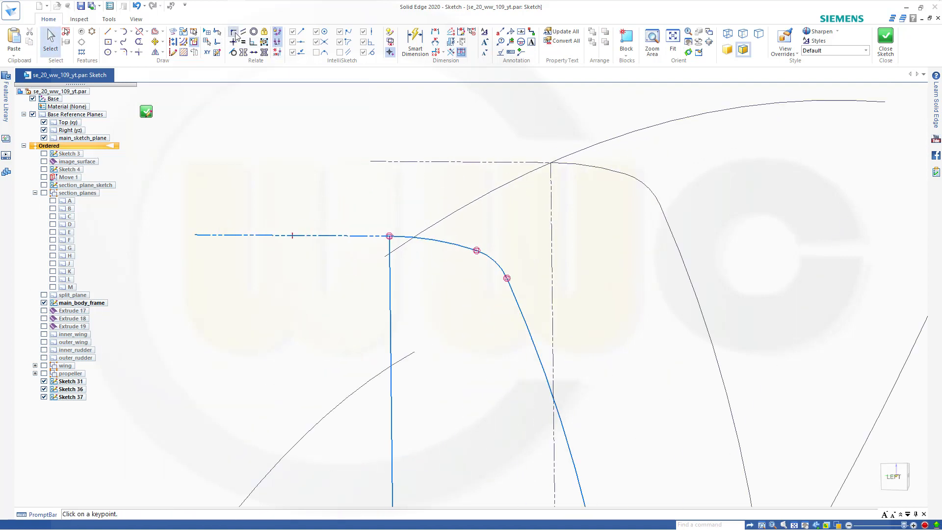
click(389, 236)
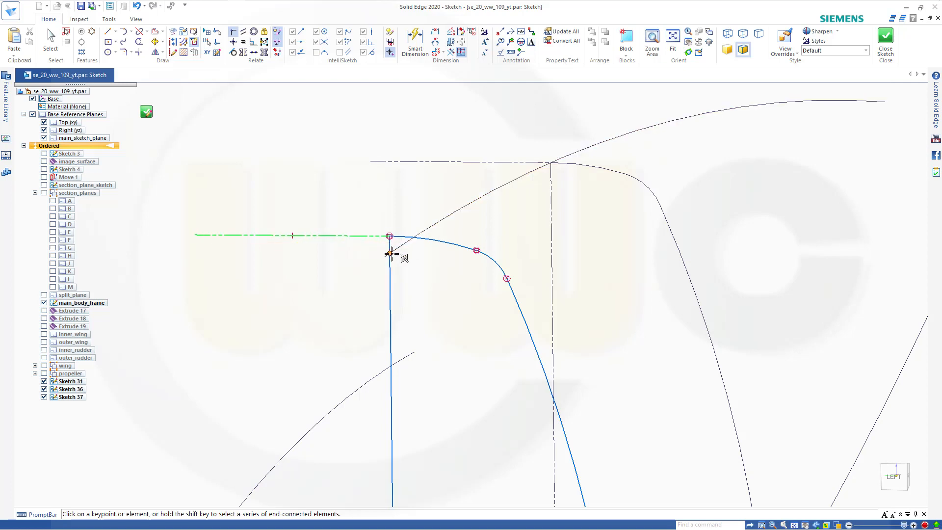
click(390, 254)
scroll(506, 376, down, 5)
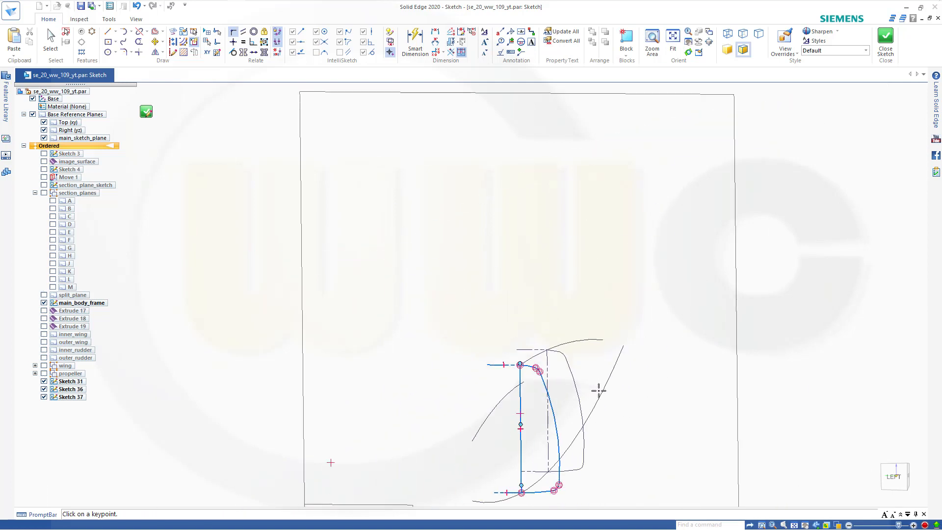
Check the fitted outline from the left side, then close and finish the section E sketch.
click(893, 476)
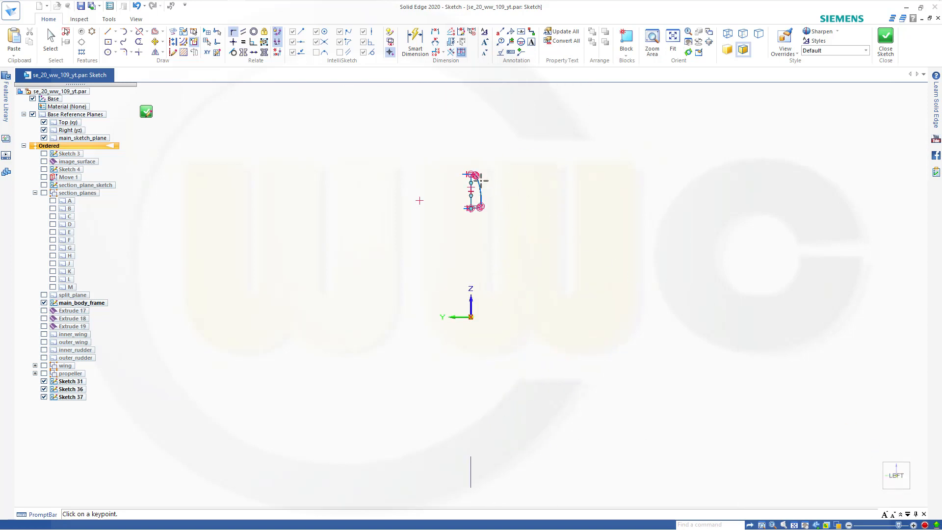
scroll(474, 189, up, 8)
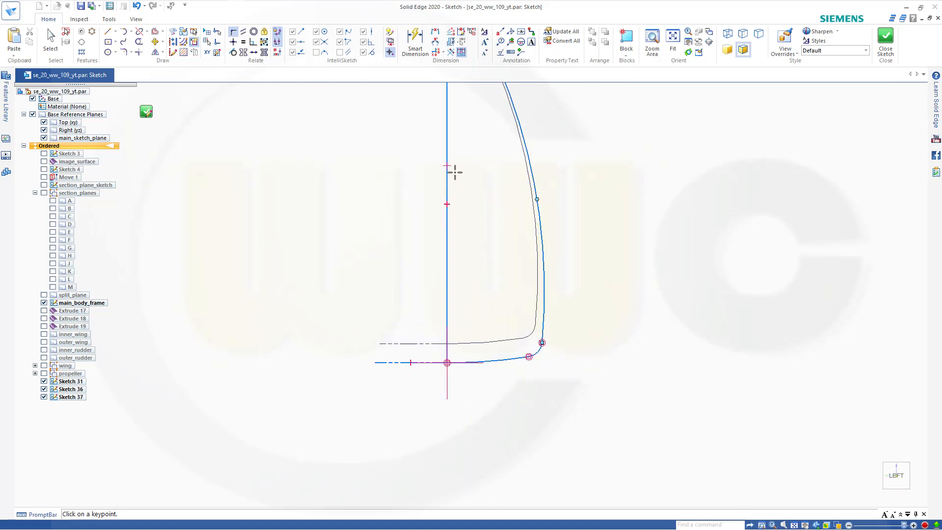
scroll(455, 171, down, 5)
middle_drag(560, 217, 505, 245)
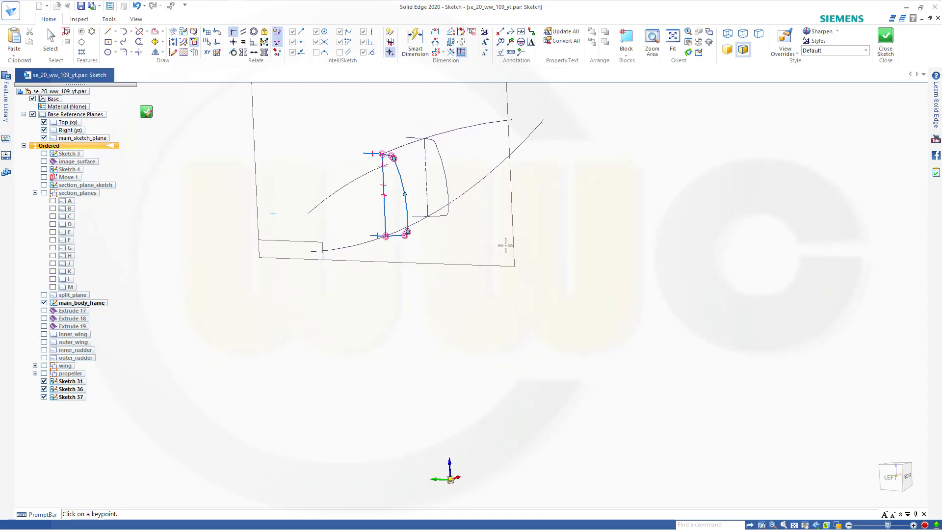
key(Escape)
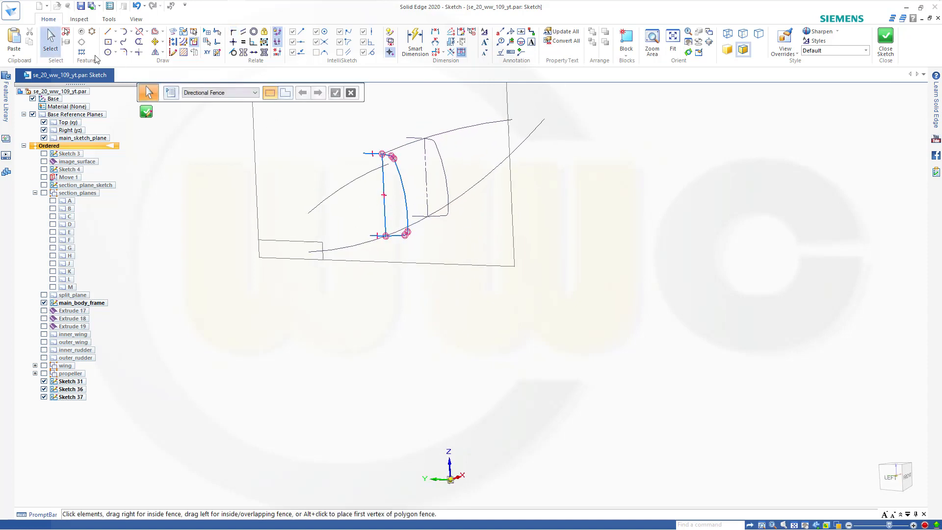
click(885, 49)
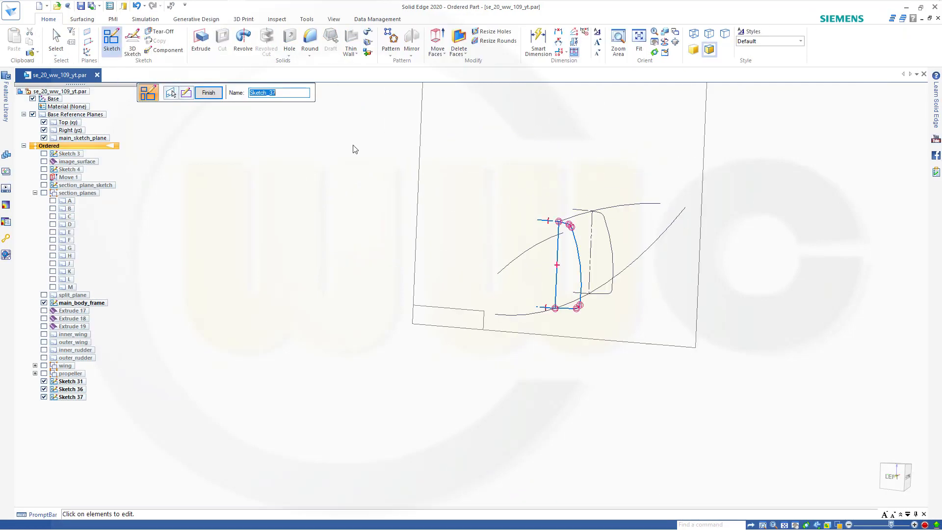
click(207, 94)
click(208, 93)
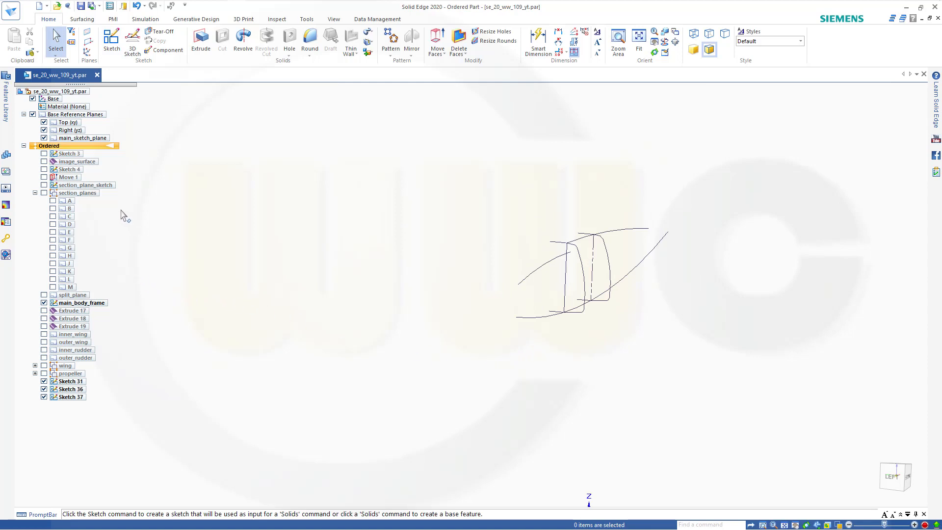
Show the image_surface blueprint and start a new sketch on main_sketch_plane for tracing section L-L.
click(43, 161)
scroll(440, 384, down, 4)
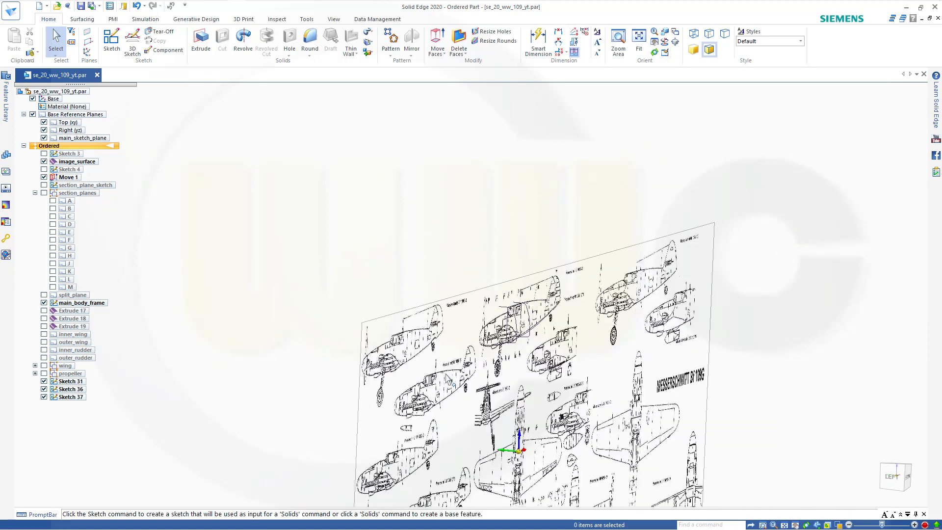
click(116, 51)
click(103, 139)
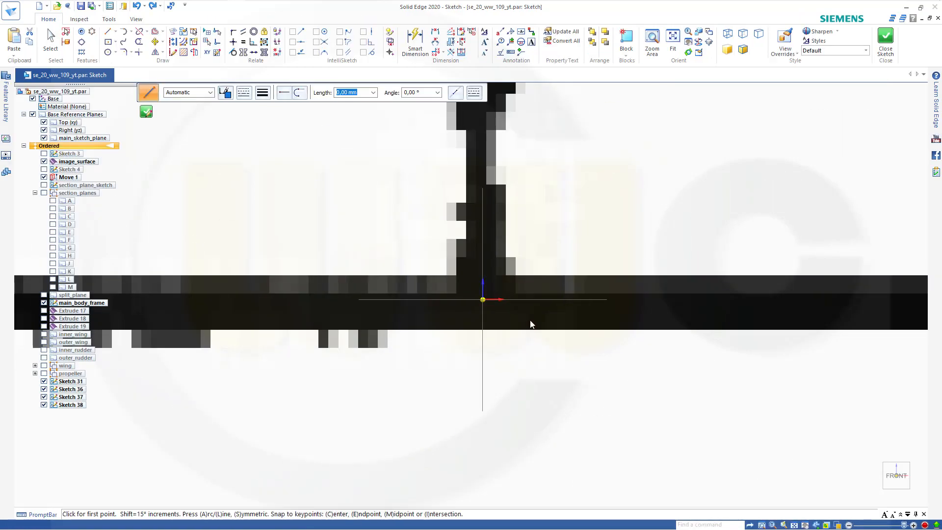
scroll(620, 415, down, 5)
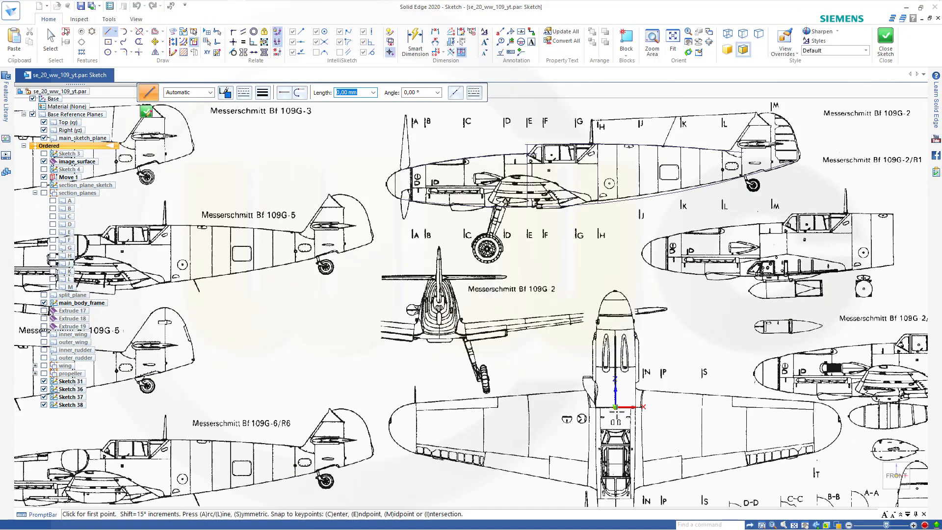
shift+middle_drag(685, 440, 356, 3)
scroll(530, 422, up, 8)
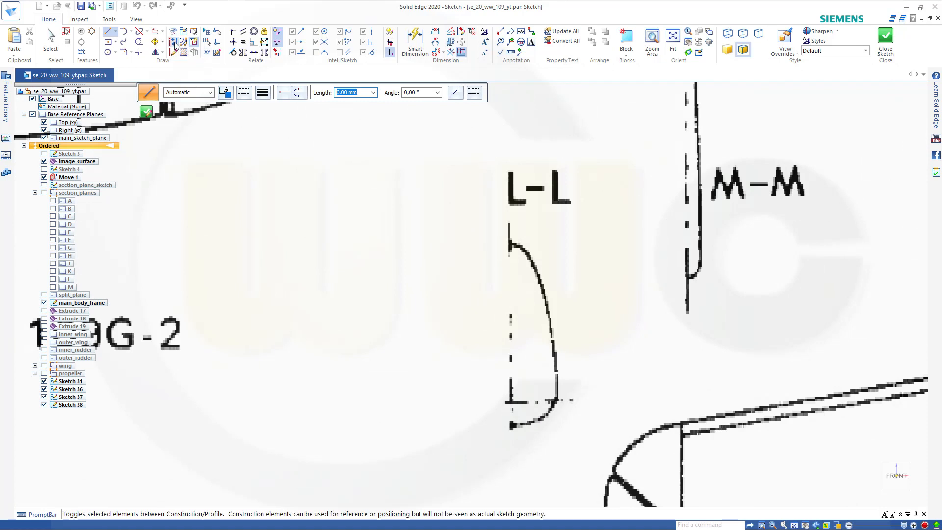
click(174, 42)
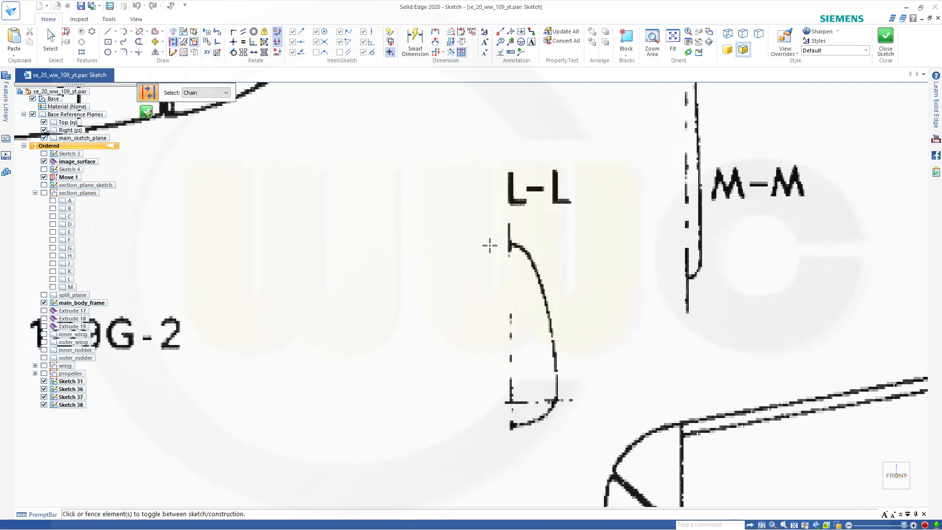
click(107, 32)
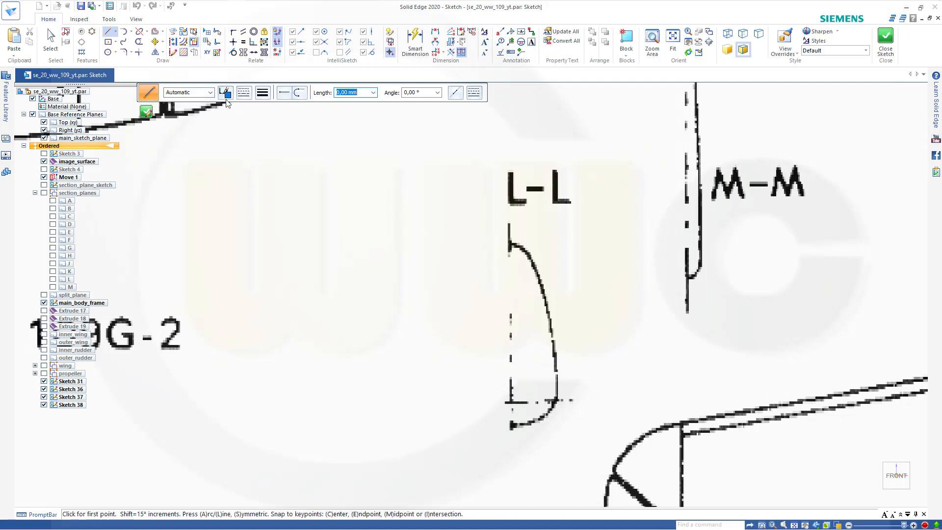
click(173, 41)
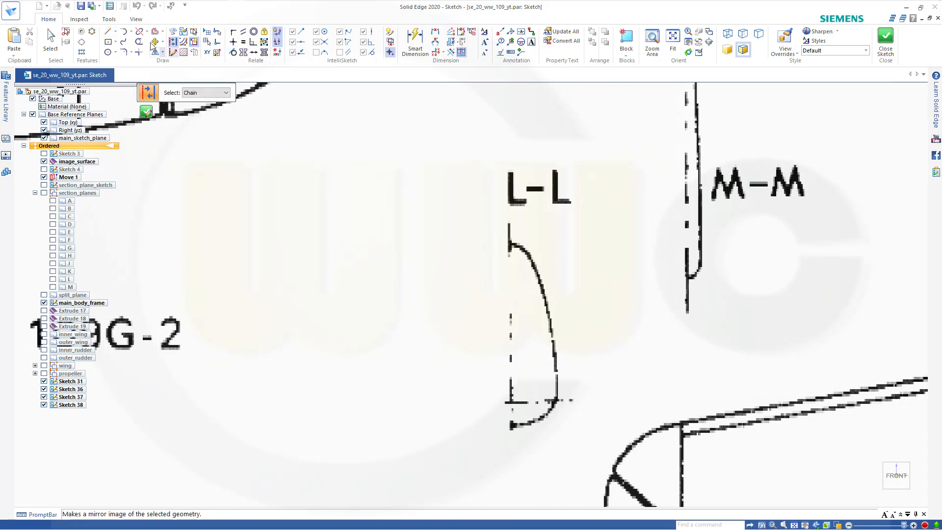
Draw section L-L's connected reference lines: an upper horizontal about 214 mm long, a vertical centre line about 650 mm long, and a shorter lower horizontal.
click(107, 31)
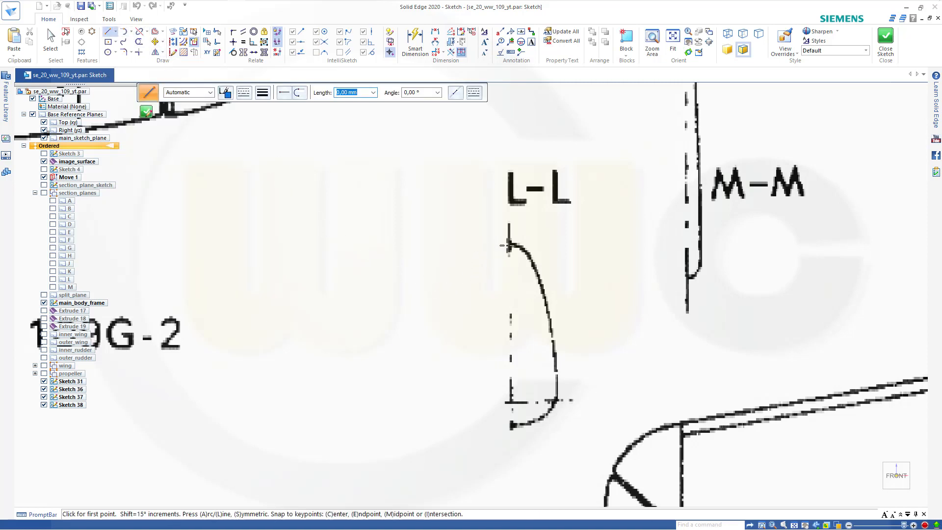
click(451, 241)
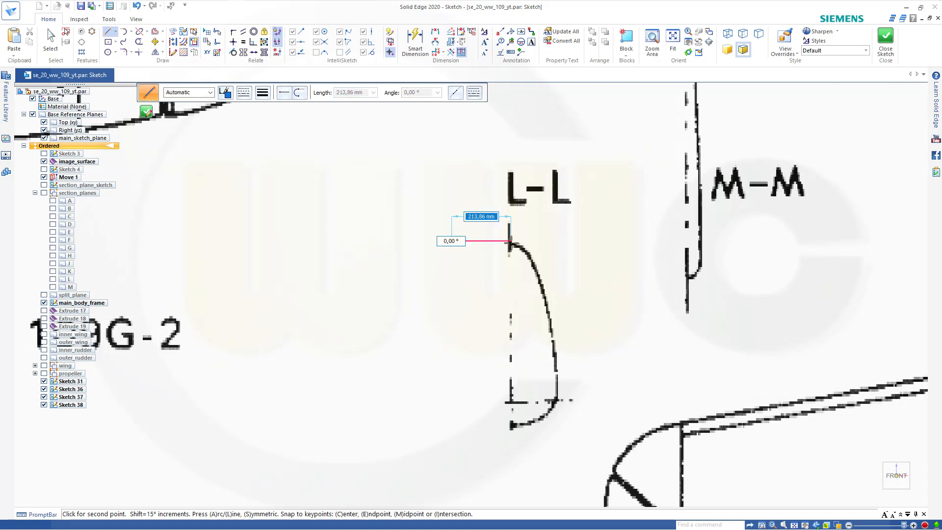
click(510, 240)
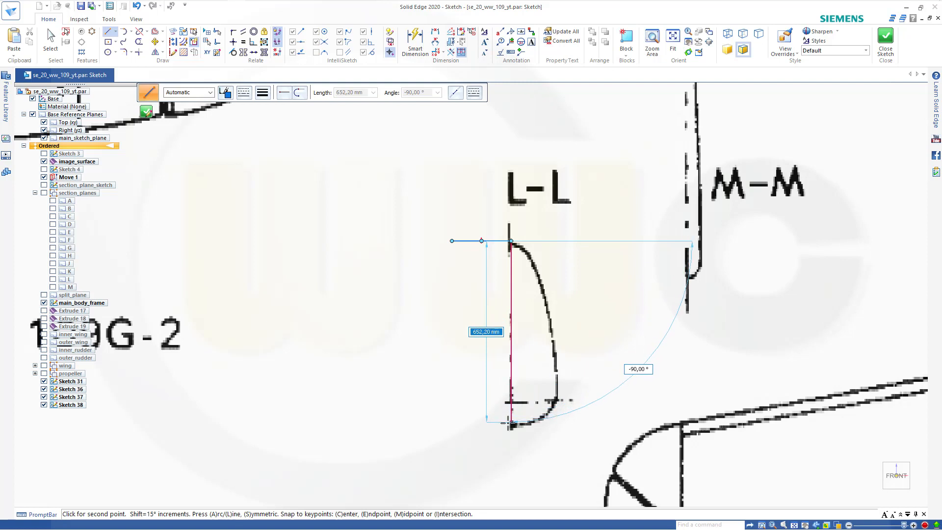
click(510, 424)
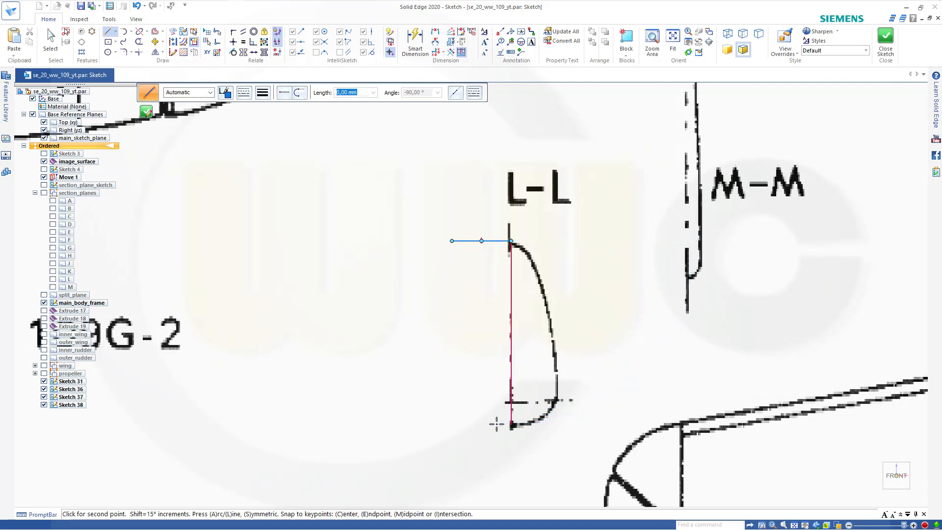
click(467, 424)
key(Escape)
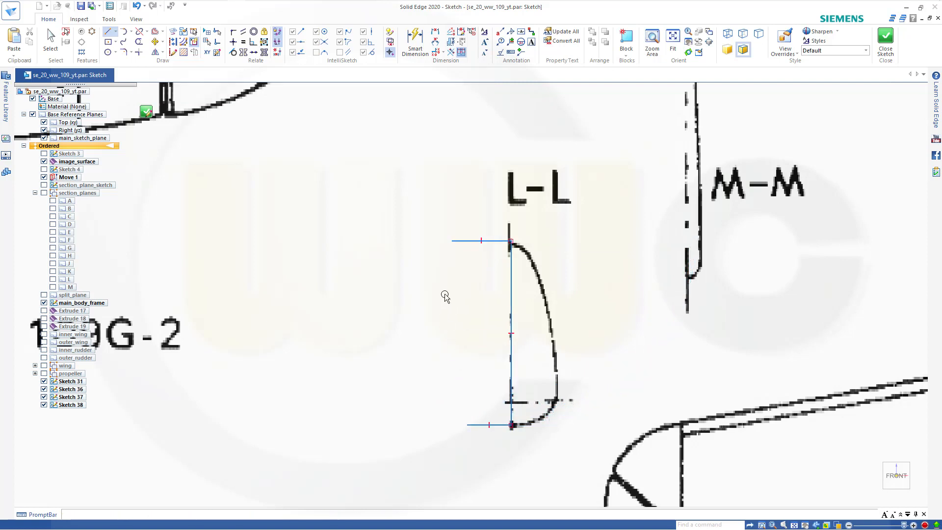
Convert the upper horizontal reference line of section L-L to construction geometry.
click(458, 241)
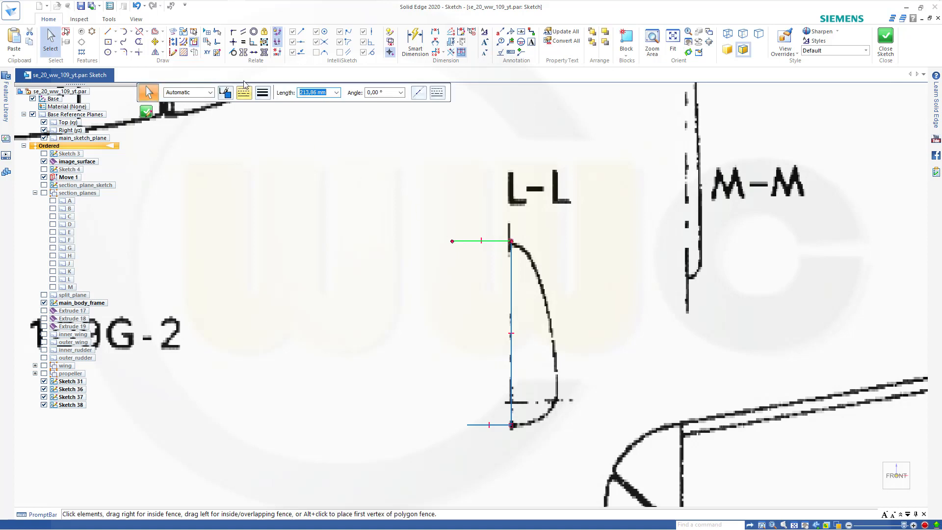
click(173, 42)
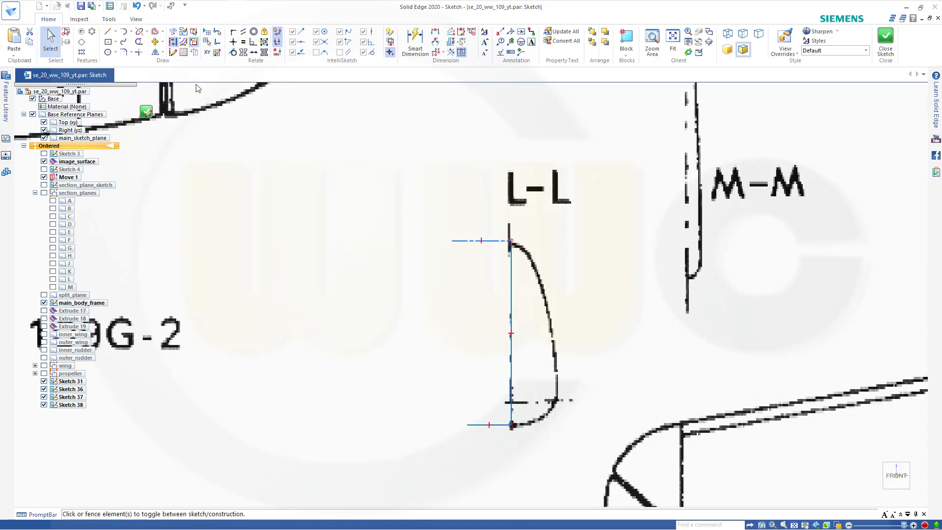
click(510, 296)
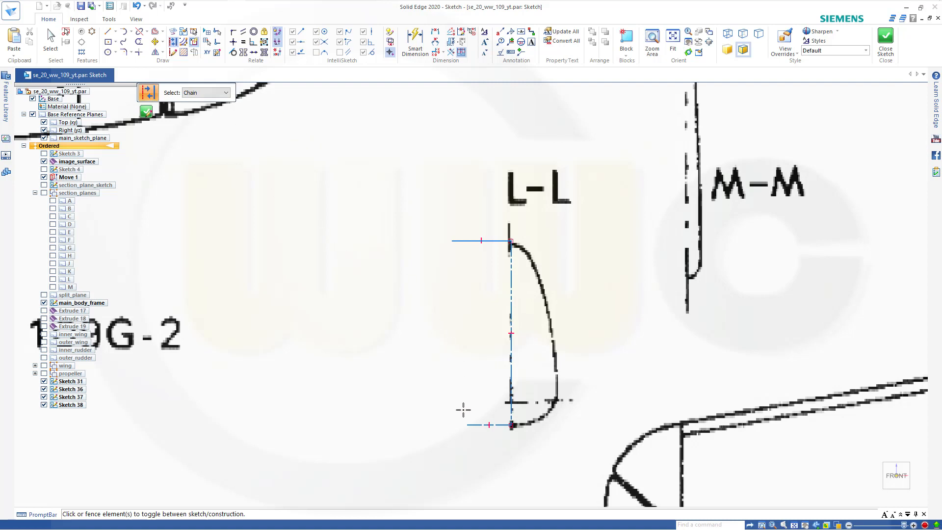
click(458, 241)
key(Escape)
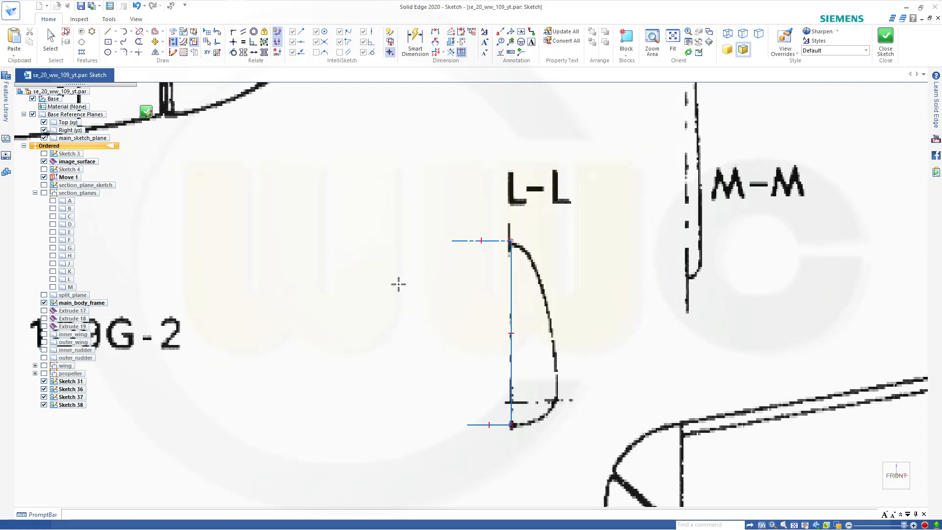
Convert section L-L's vertical centre line and lower horizontal reference line to construction geometry.
click(512, 309)
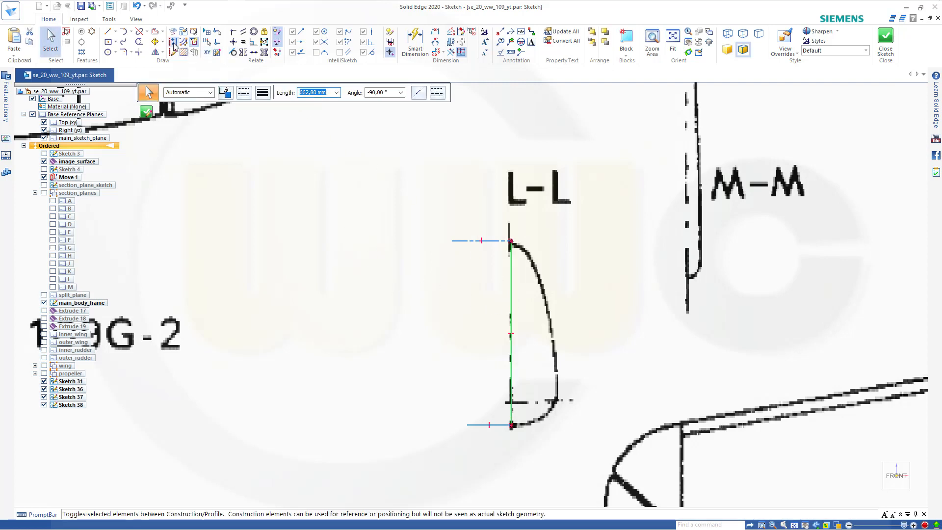
click(173, 43)
key(Escape)
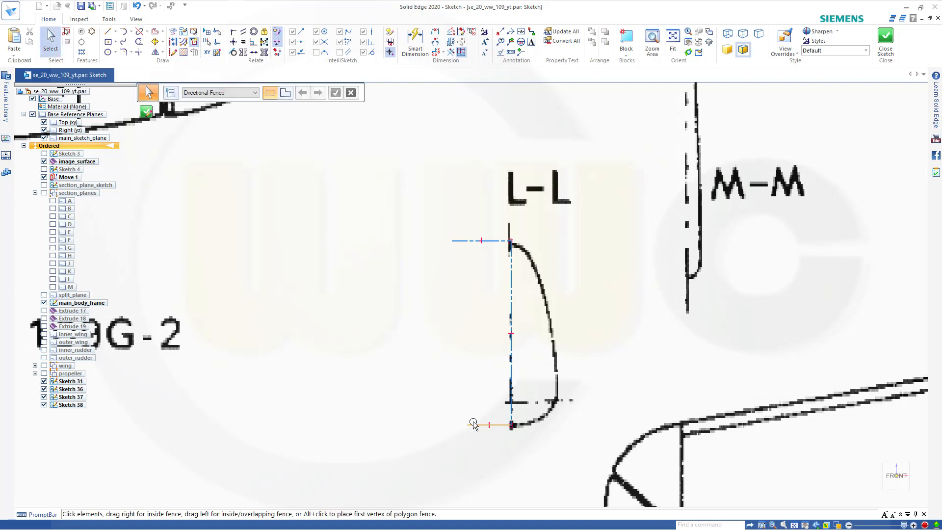
click(475, 425)
click(175, 43)
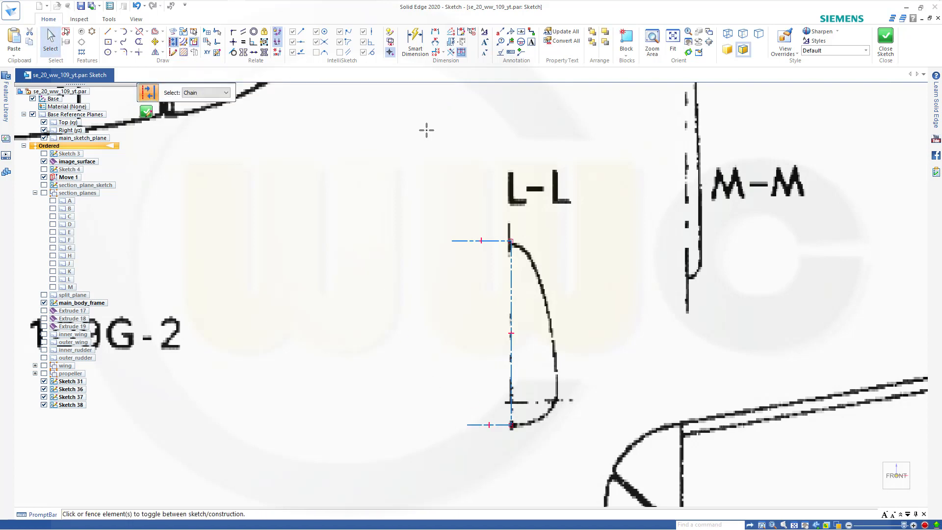
key(Escape)
Draw a tangent arc from the lower end of L-L's centre line along the start of the blueprint's bottom curve.
scroll(567, 263, down, 1)
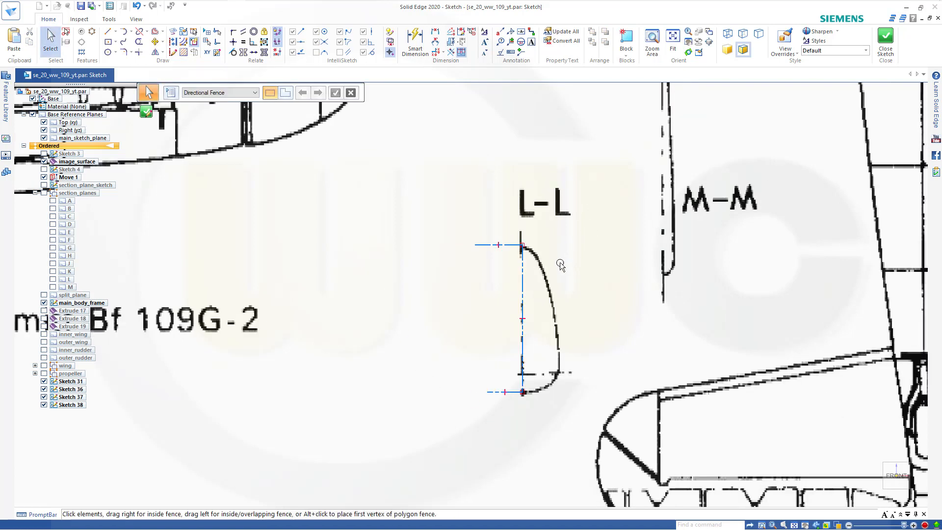
scroll(561, 263, up, 1)
click(124, 32)
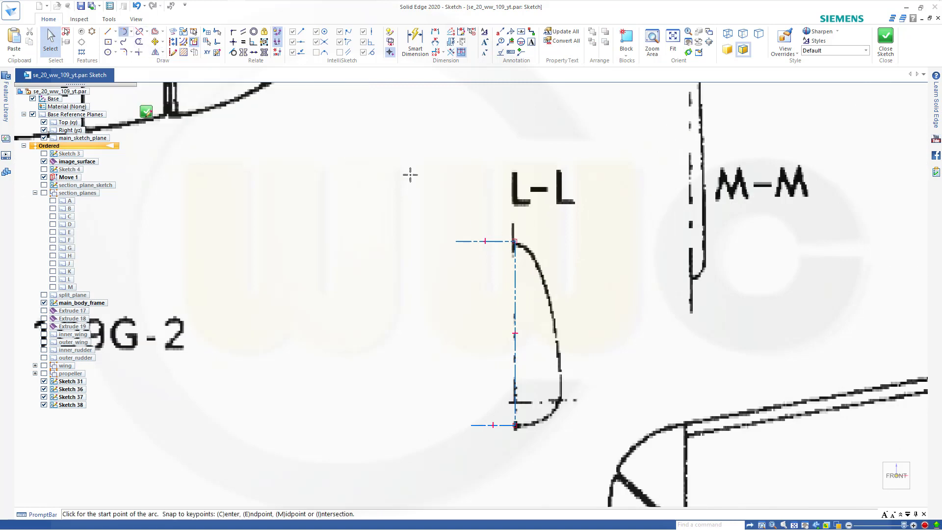
scroll(547, 469, down, 1)
scroll(539, 465, up, 1)
scroll(539, 465, up, 3)
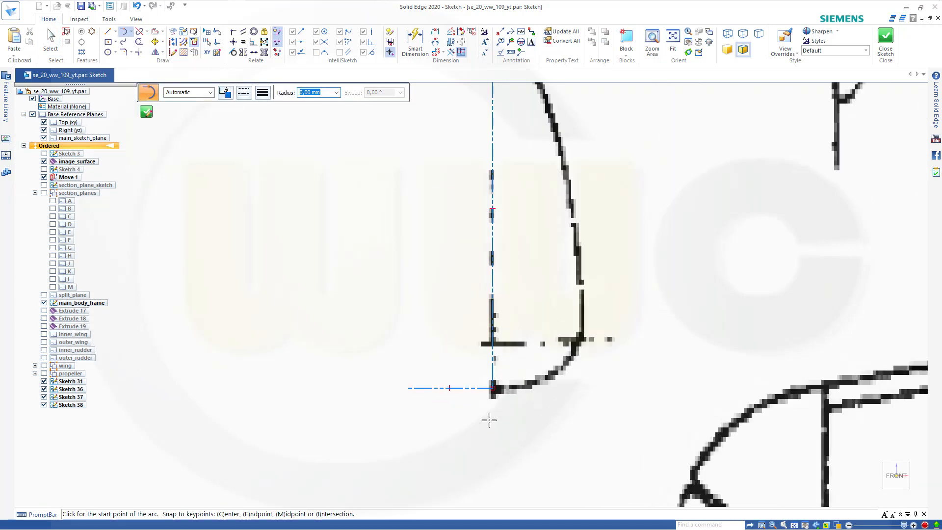
click(492, 388)
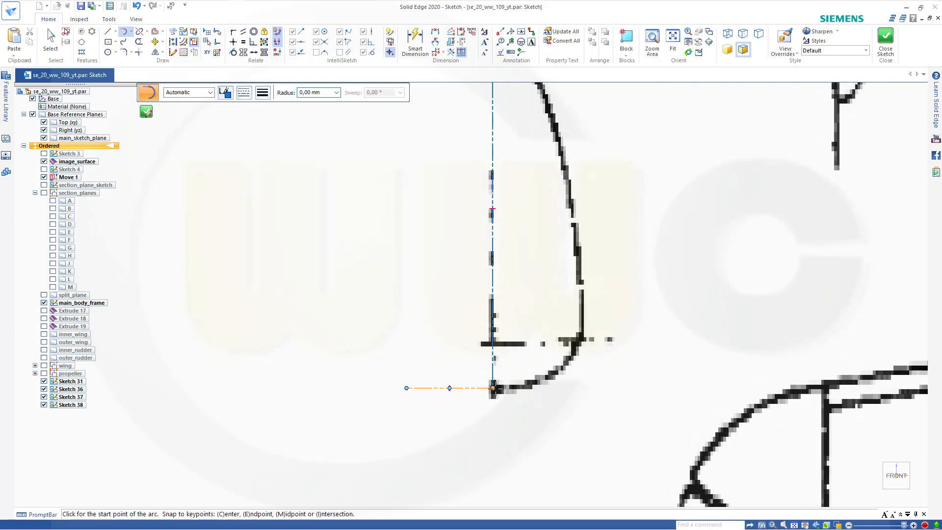
click(559, 374)
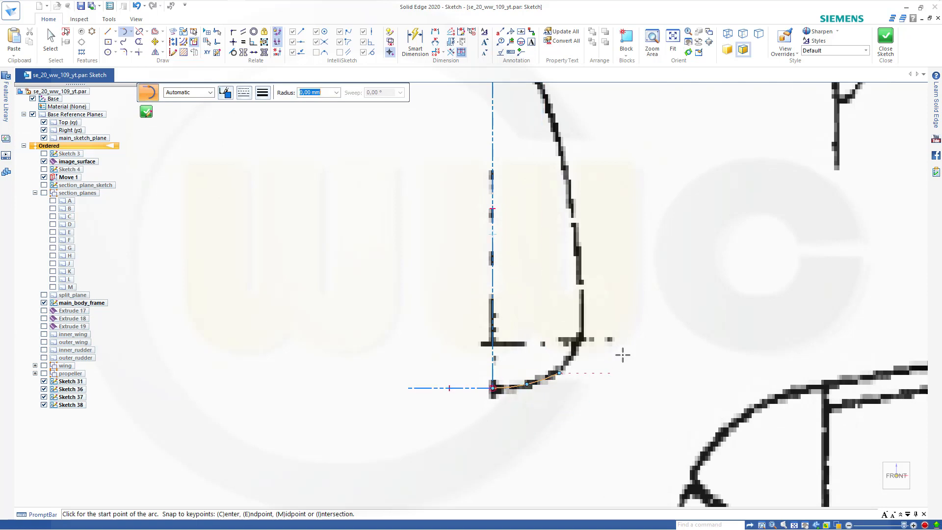
Draw a short tangent arc from the upper end of L-L's centre line, following the start of the blueprint's top curve.
scroll(622, 186, down, 1)
scroll(622, 181, up, 2)
scroll(621, 170, down, 2)
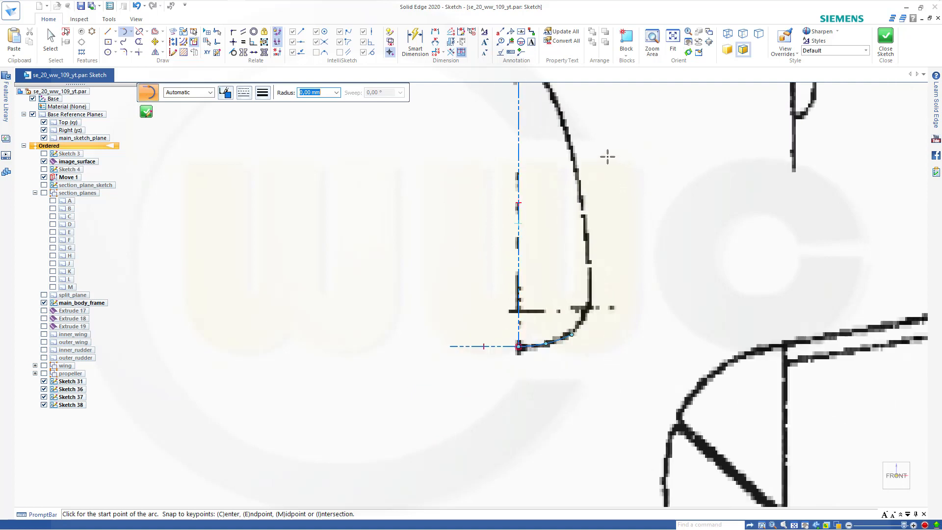
middle_drag(607, 156, 579, 332)
scroll(563, 267, down, 1)
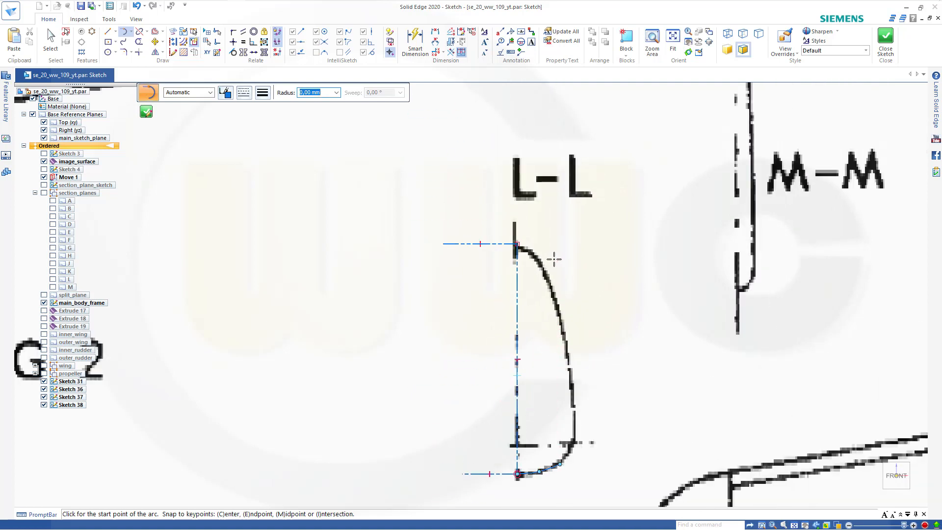
scroll(551, 259, up, 3)
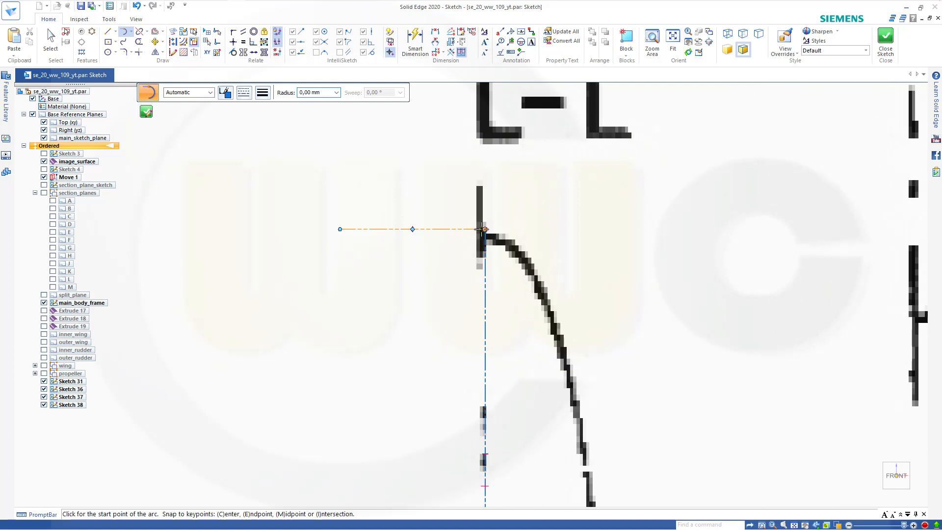
click(484, 229)
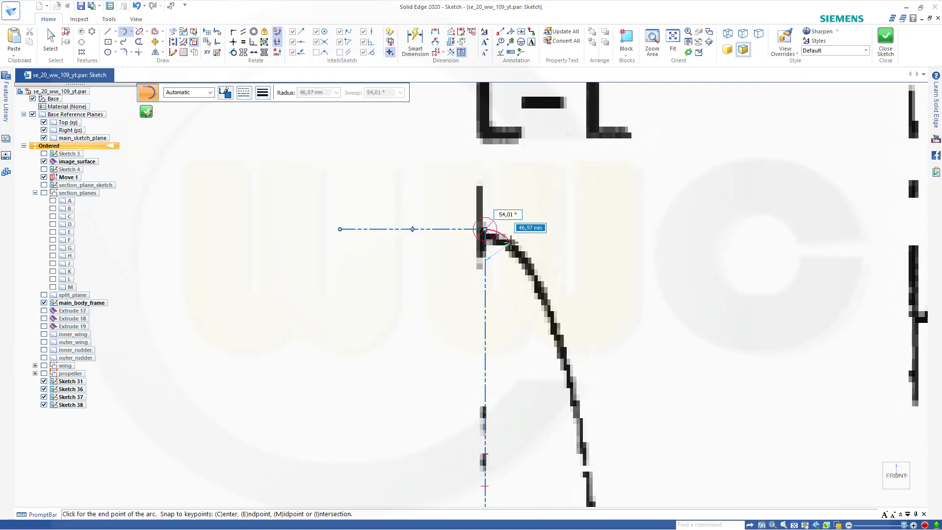
click(515, 241)
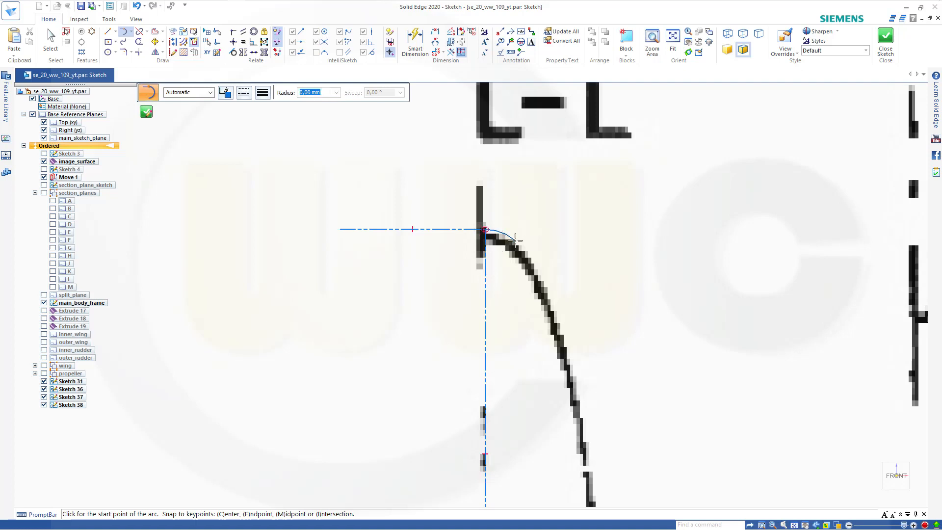
key(Escape)
Trace the long side of section L-L with a three-point arc running from near the top arc to near the bottom arc.
scroll(657, 412, up, 2)
scroll(672, 442, down, 3)
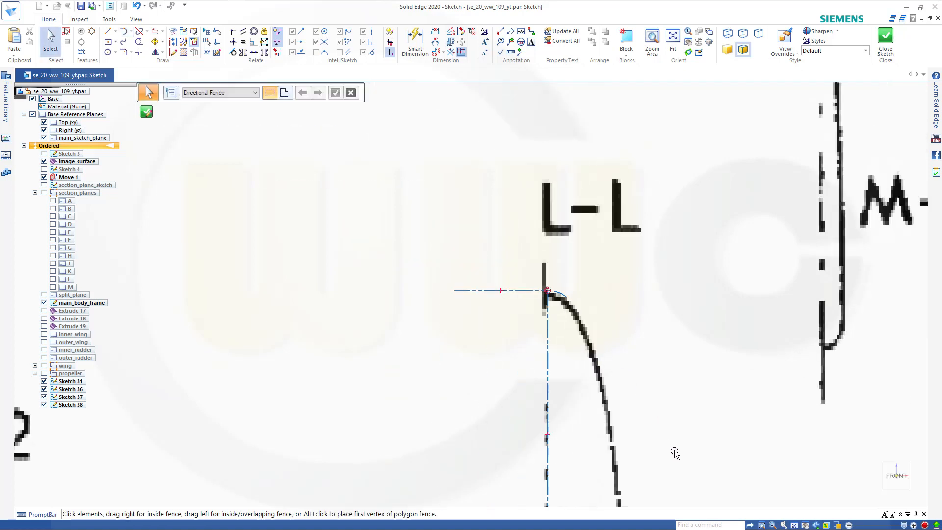
mouse_move(674, 455)
shift+middle_down()
mouse_move(611, 343)
mouse_move(614, 352)
shift+middle_up()
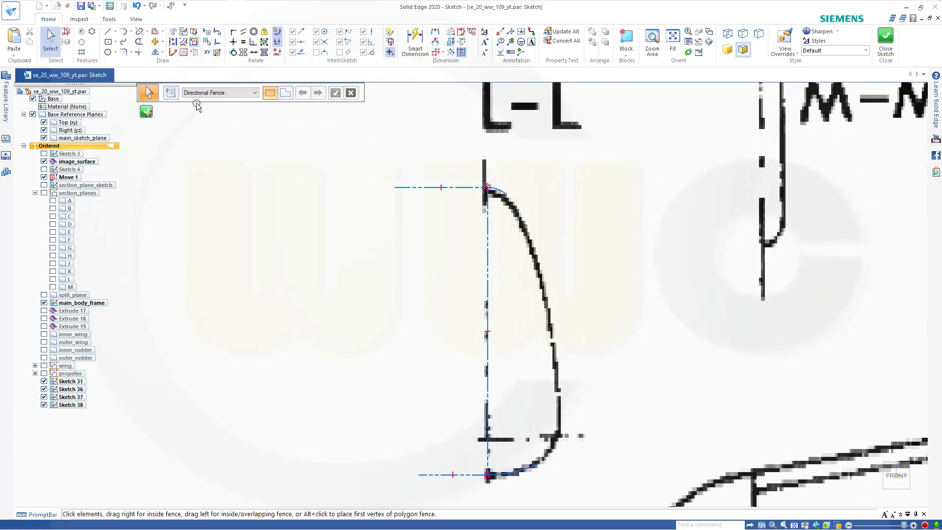
click(130, 31)
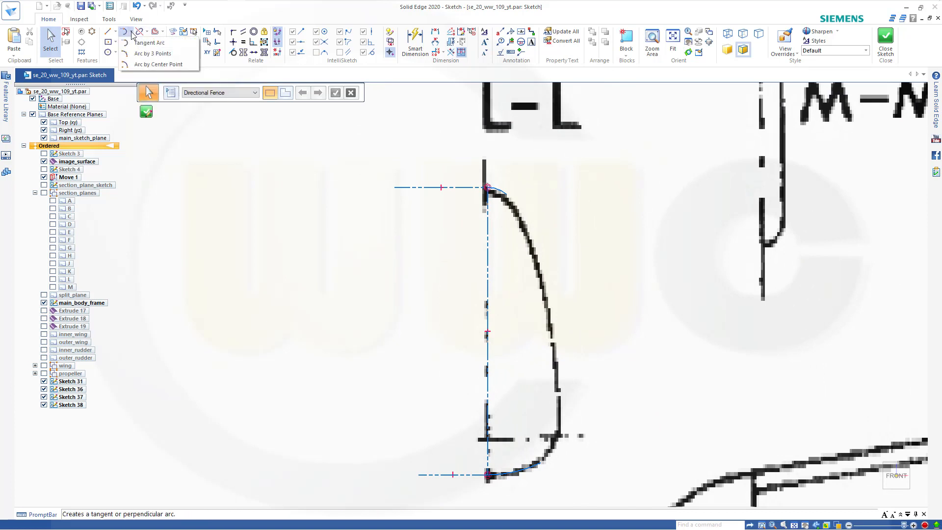
click(152, 54)
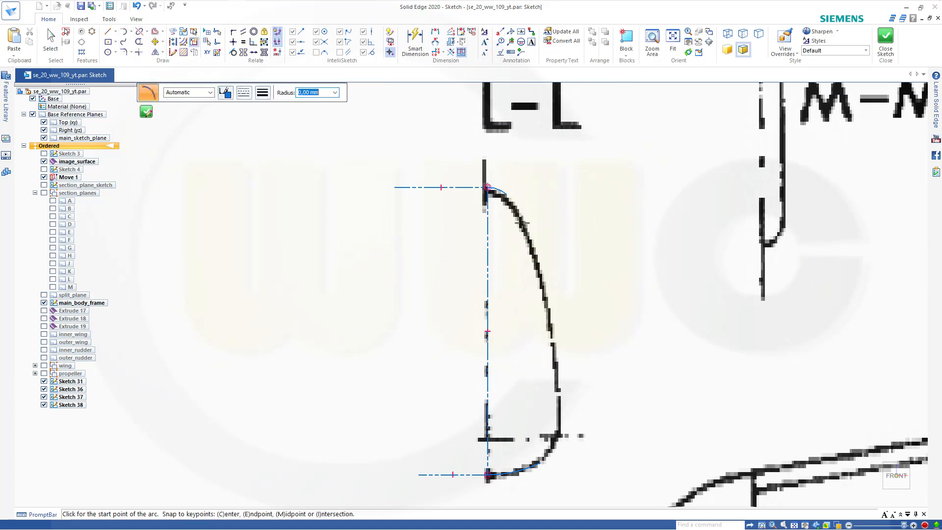
click(521, 212)
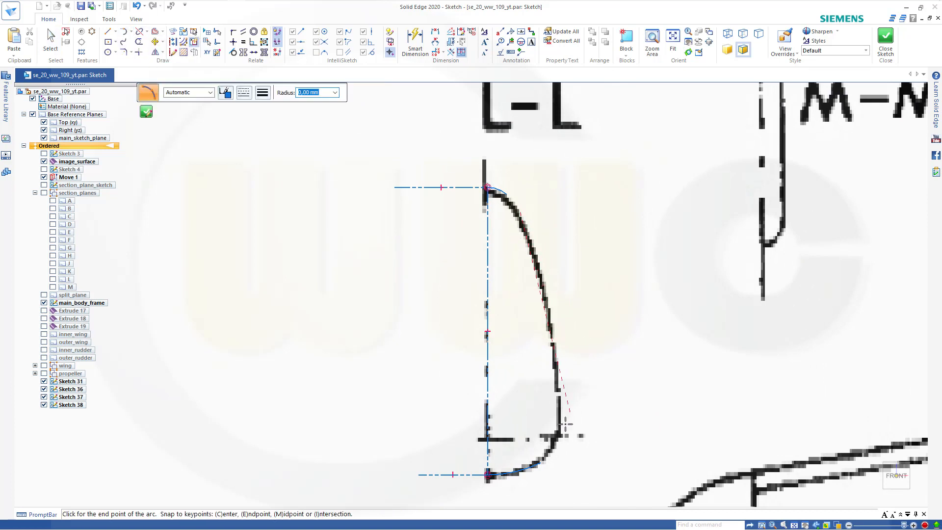
click(554, 444)
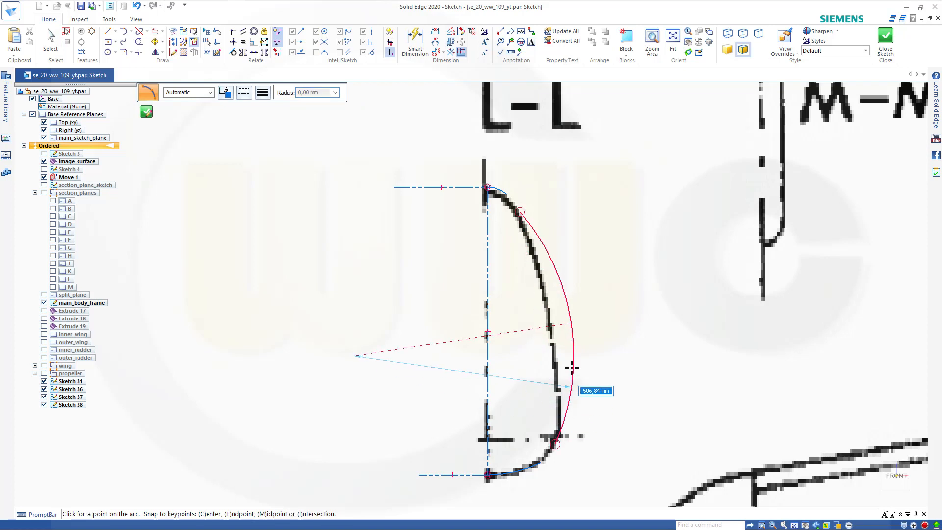
click(552, 338)
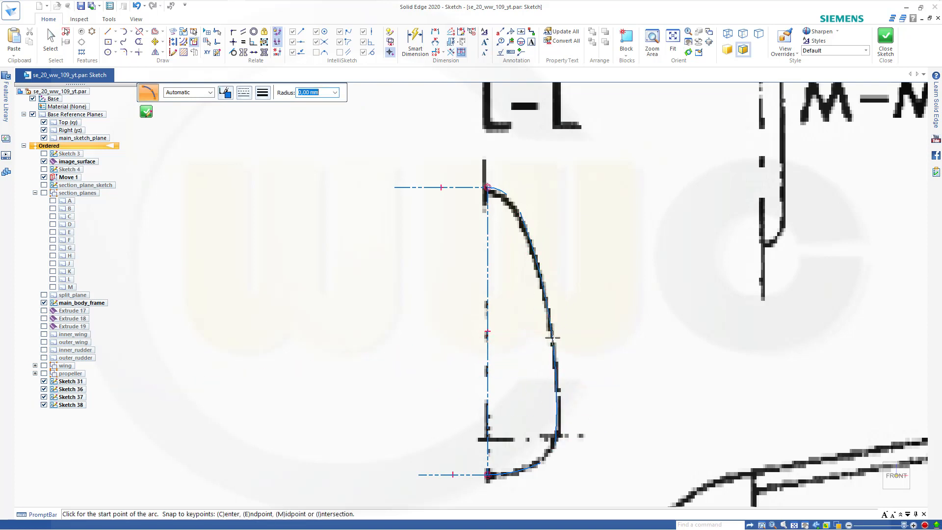
key(Escape)
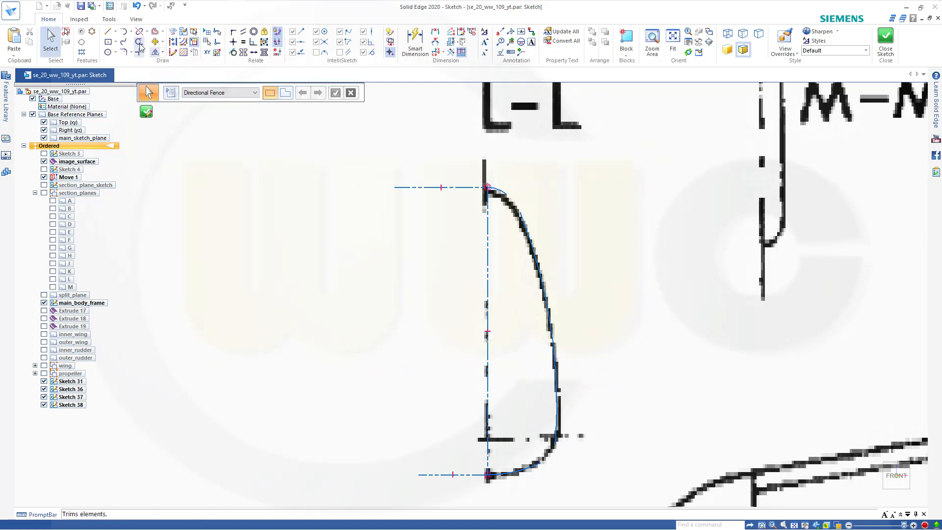
Bridge the gap between the top arc and the long side arc with a tangent arc, and apply a tangent relation to the side arc.
click(124, 31)
scroll(559, 230, down, 2)
scroll(499, 182, up, 5)
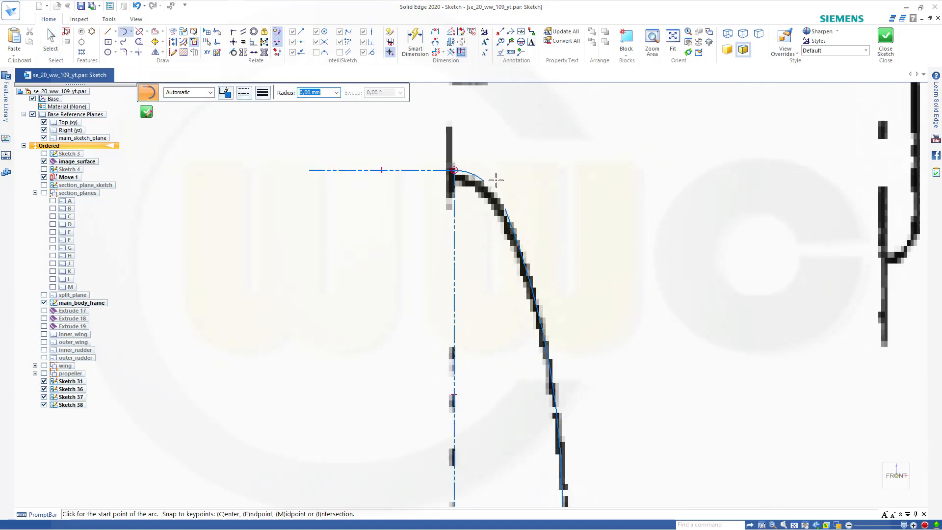
click(478, 181)
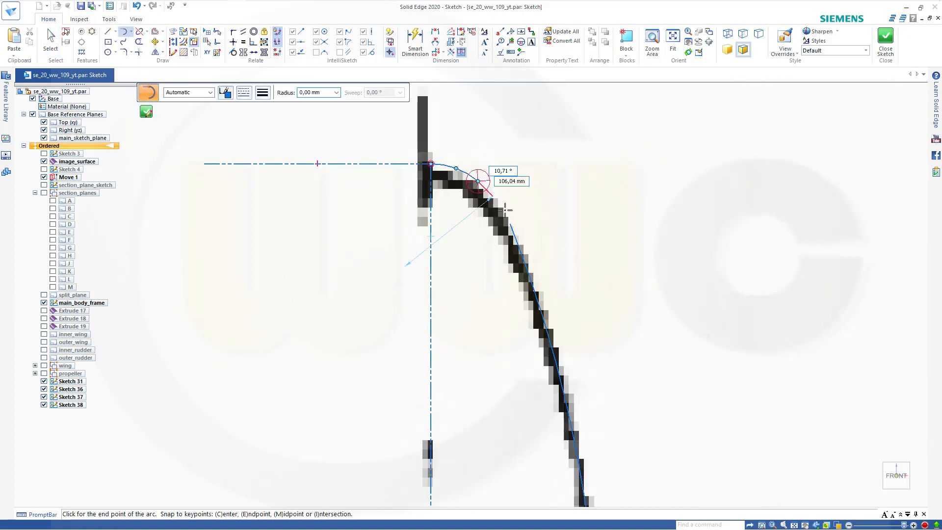
click(510, 224)
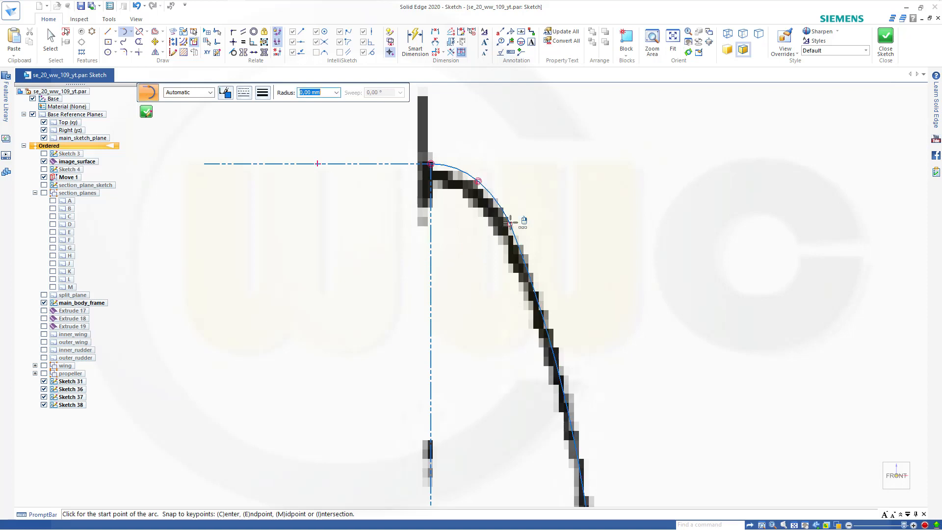
key(Escape)
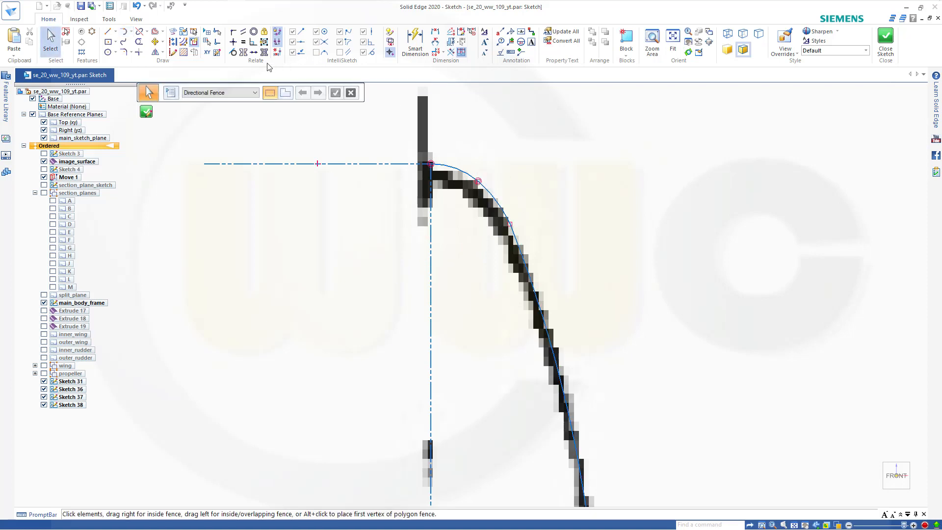
click(233, 52)
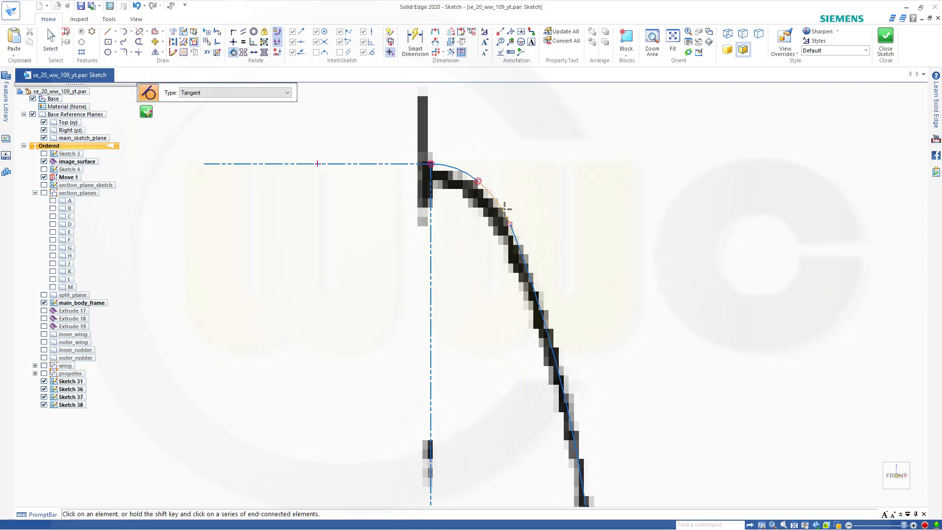
click(514, 237)
Join the bottom arc to the long side arc with a tangent arc of about 60 mm radius, and make it tangent to the side arc.
scroll(637, 363, down, 4)
shift+middle_drag(668, 441, 595, 168)
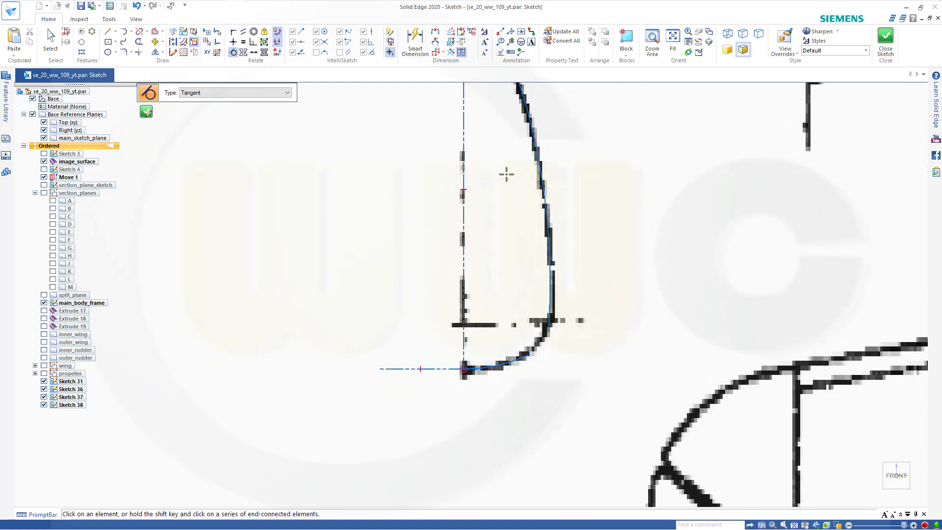
click(124, 32)
scroll(538, 362, up, 4)
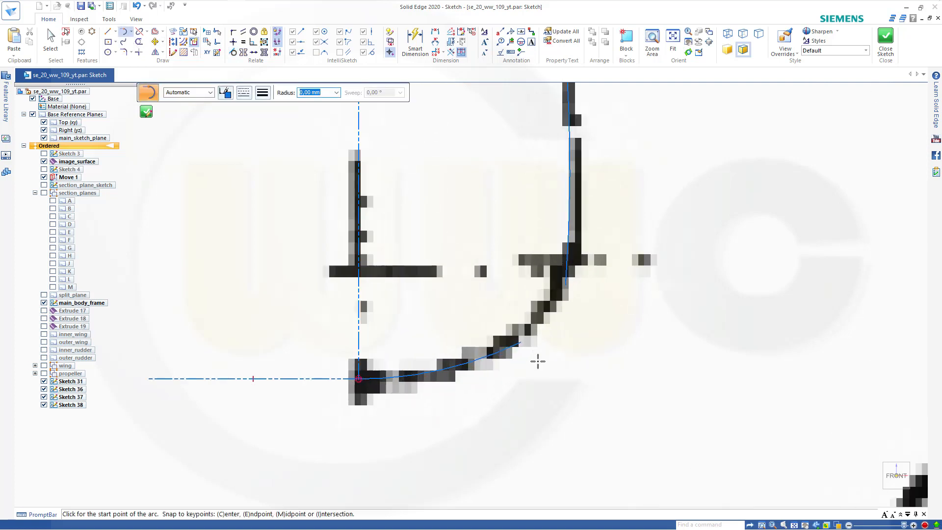
click(521, 342)
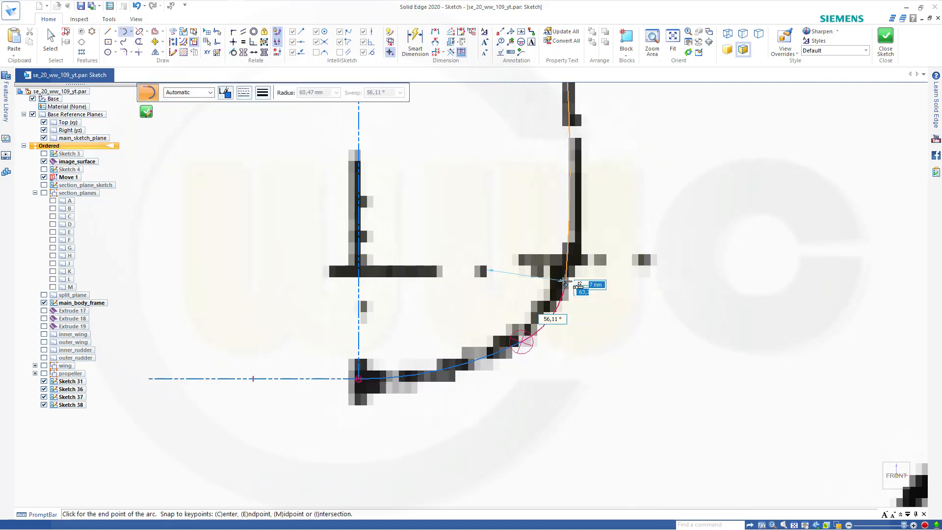
click(565, 285)
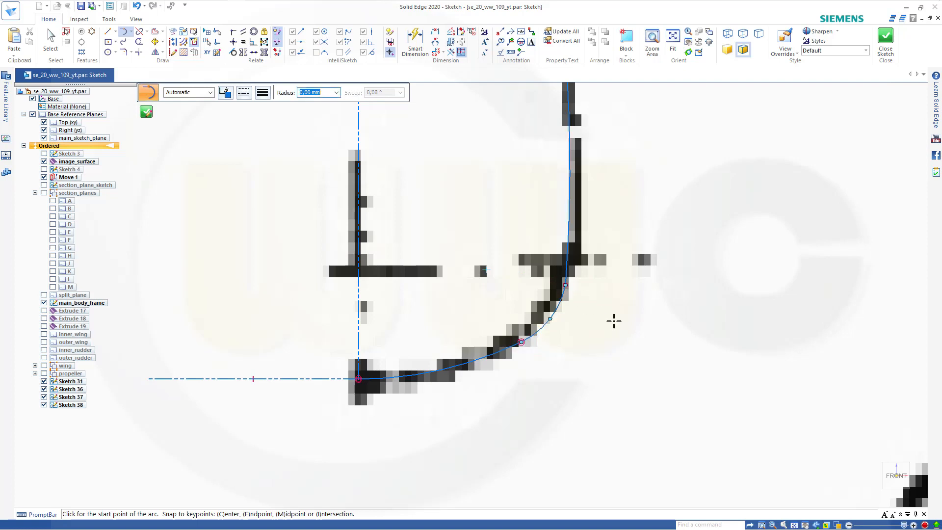
key(Escape)
click(234, 52)
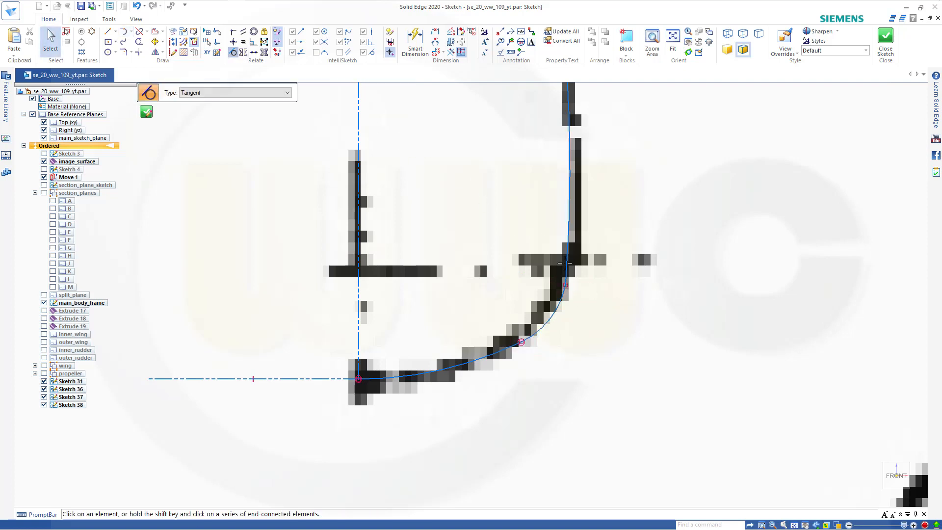
click(570, 270)
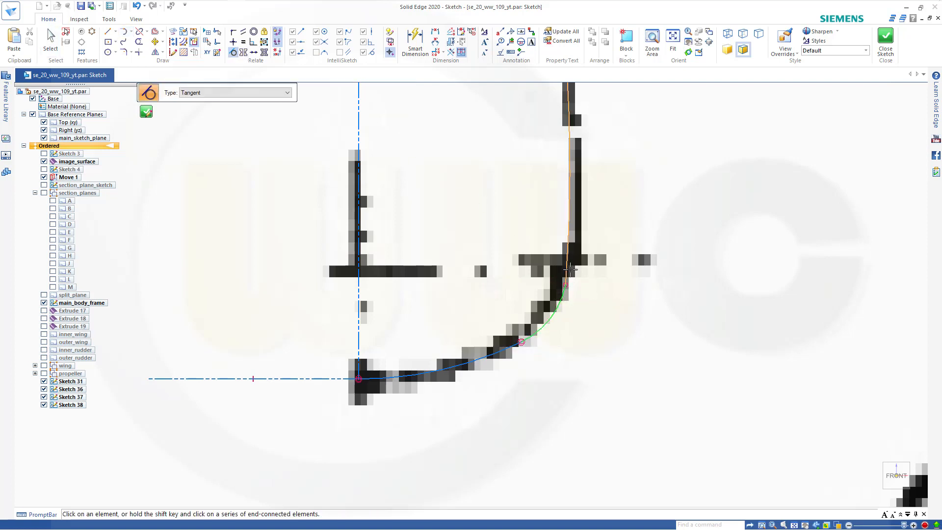
key(Escape)
Select the complete section L-L outline with its reference lines, and close the sketch.
scroll(669, 293, down, 6)
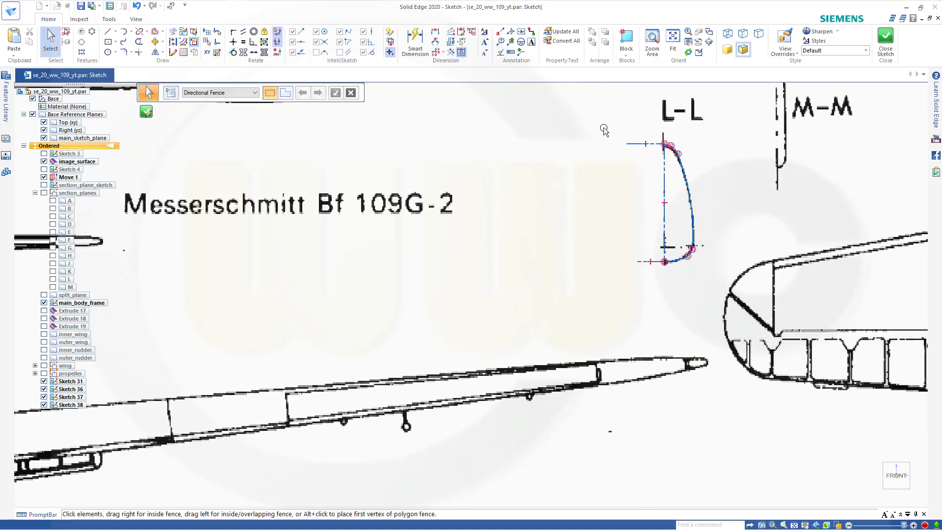
mouse_move(604, 126)
mouse_down()
mouse_move(630, 223)
mouse_move(711, 292)
mouse_up()
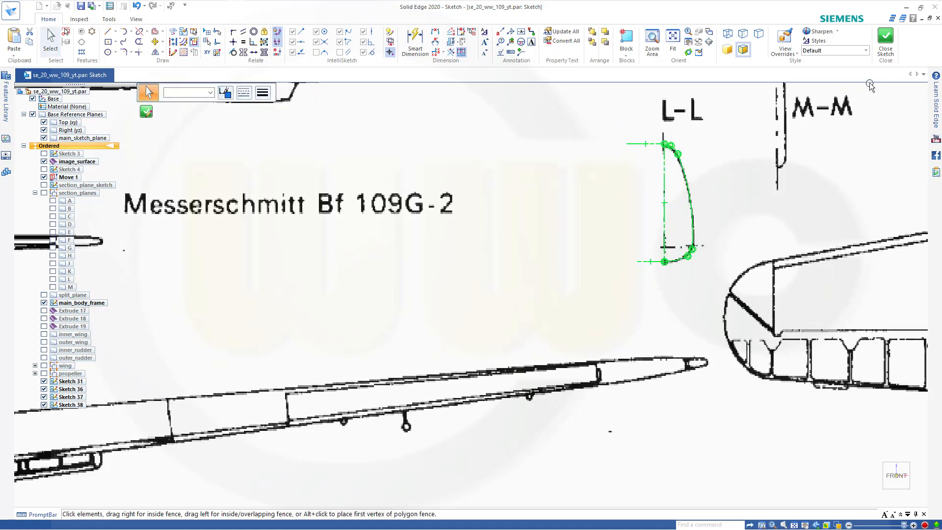
click(883, 42)
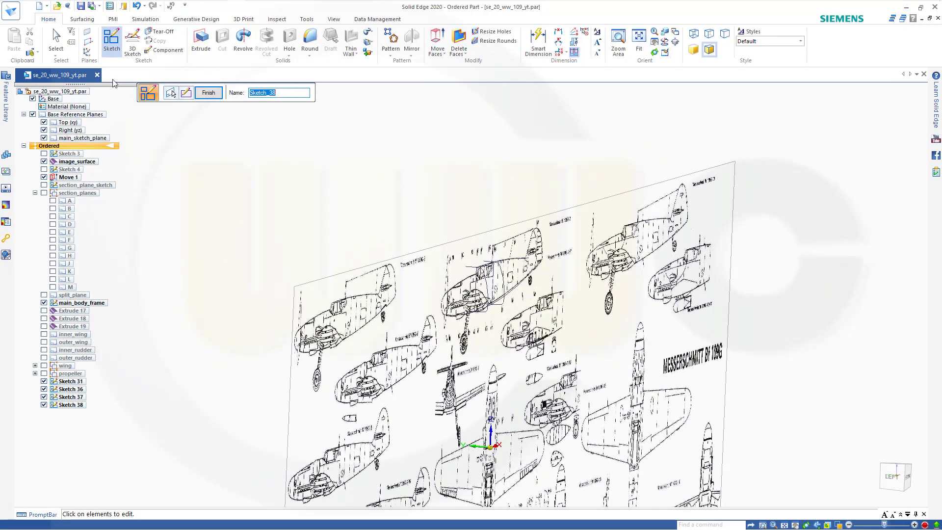
Finish the traced section sketch and paste the copied L-L outline into a new sketch on section plane L, beside the existing sections.
click(208, 93)
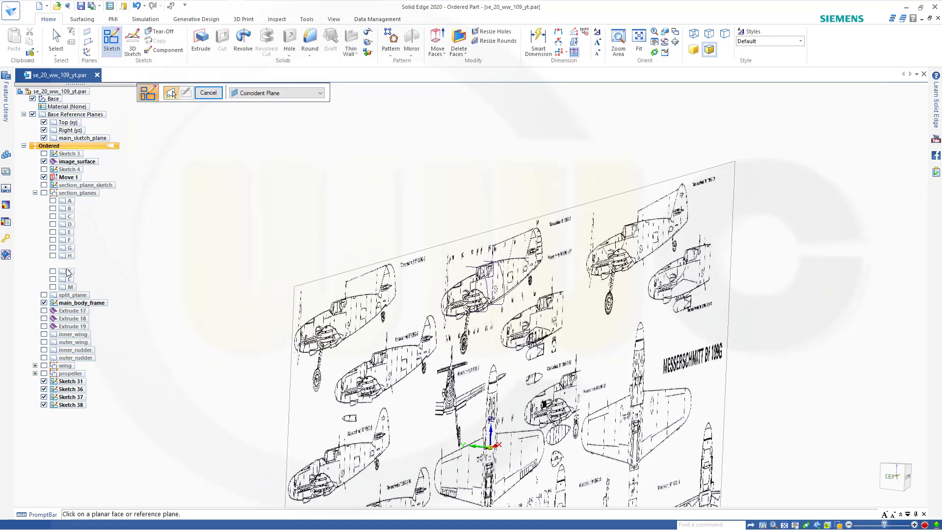
click(67, 279)
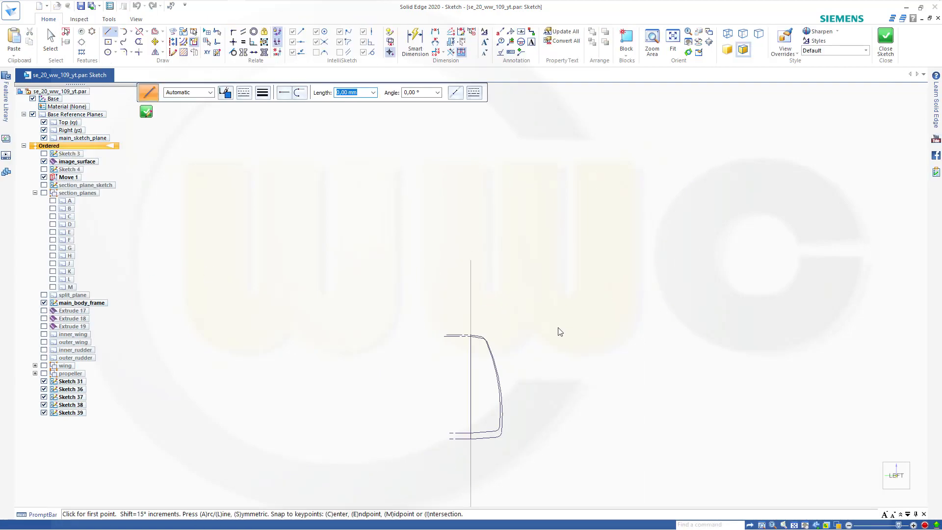
key(ctrl+v)
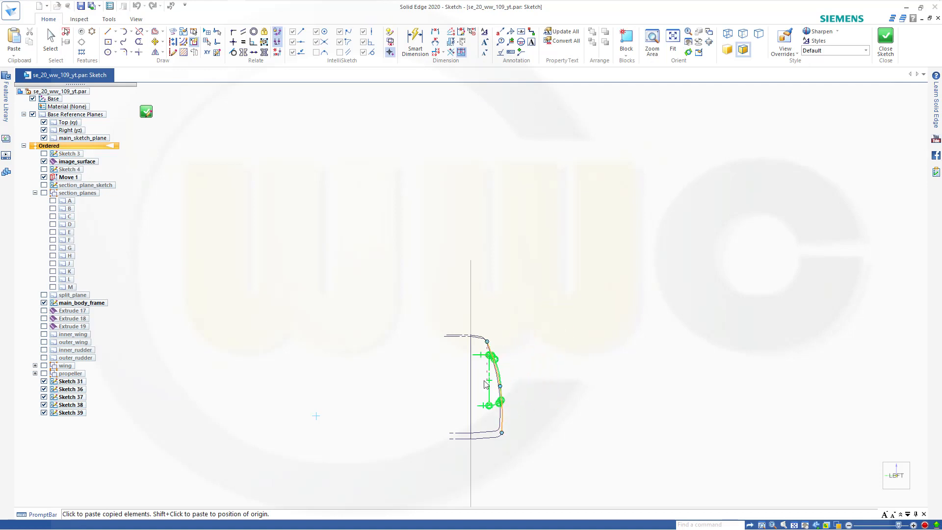
key(Escape)
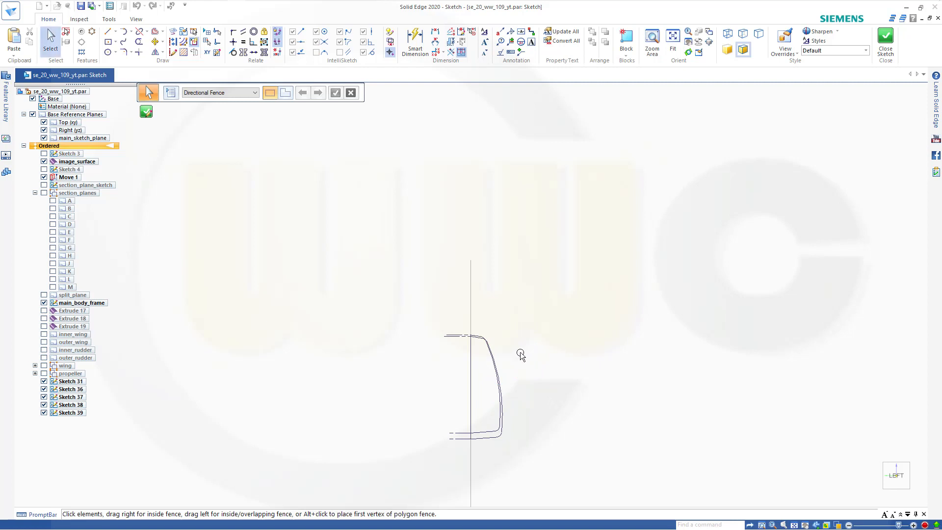
key(ctrl+v)
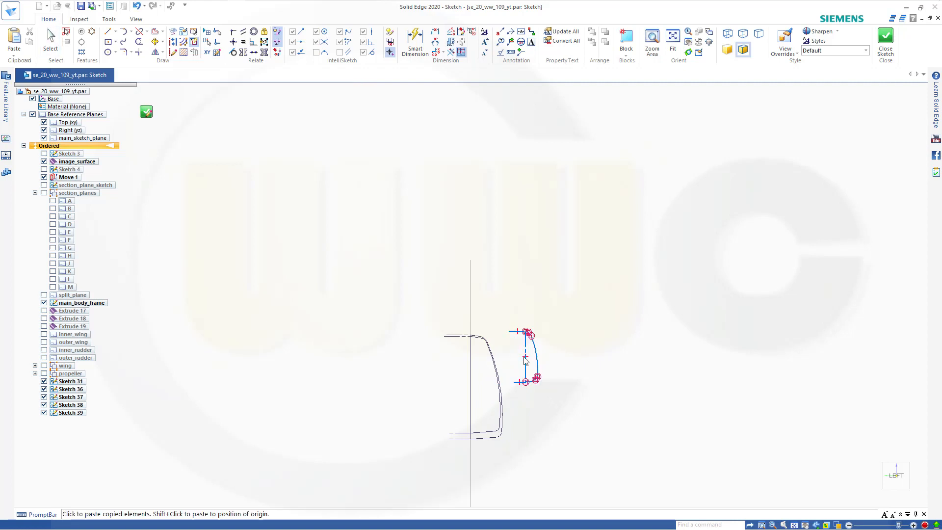
key(Escape)
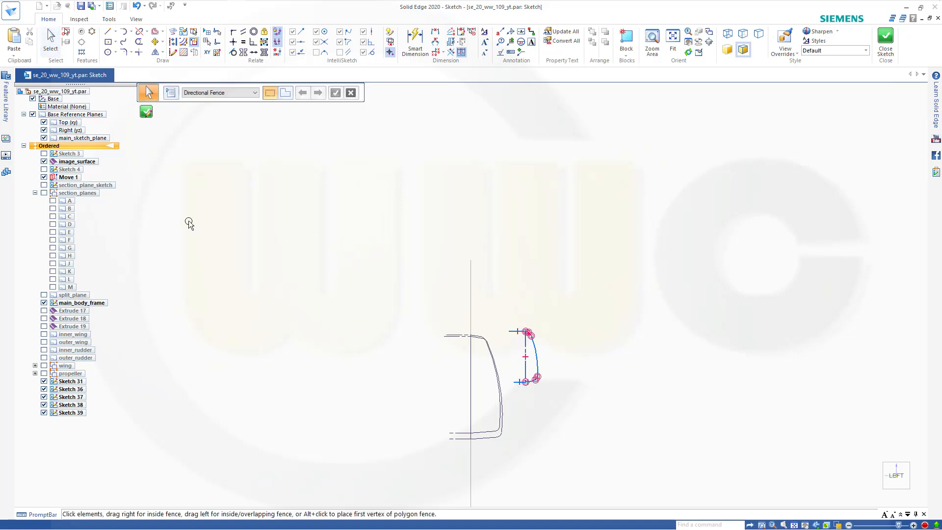
Hide the blueprint image surface to expose the pasted outline and the body frame curves.
click(44, 162)
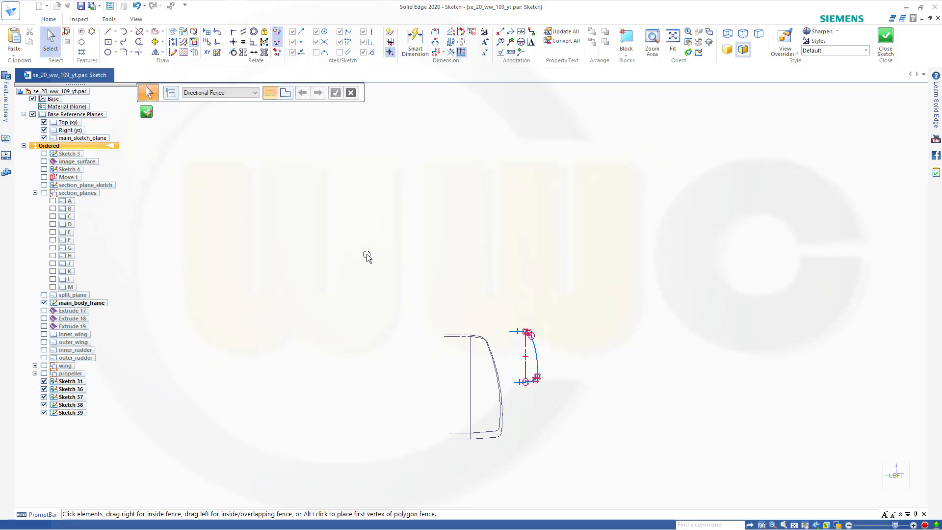
middle_drag(364, 259, 330, 266)
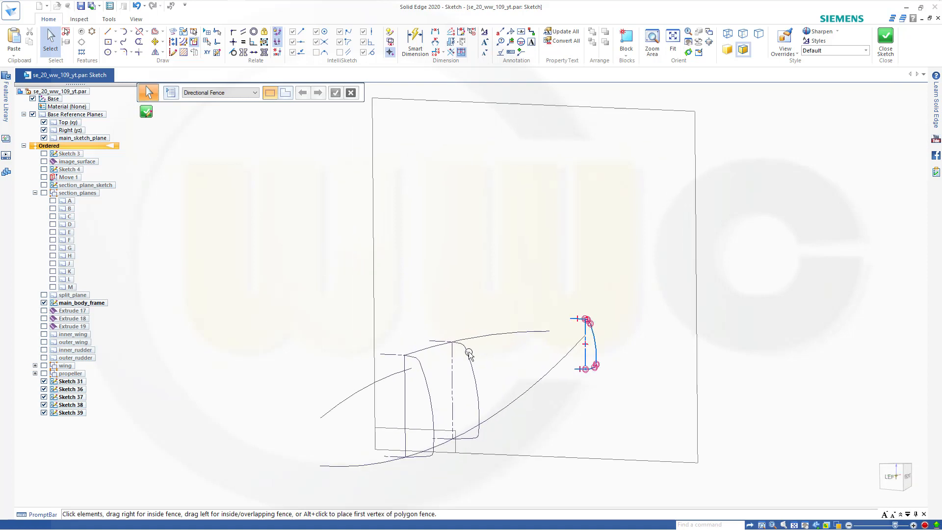
scroll(522, 391, down, 3)
scroll(522, 392, up, 3)
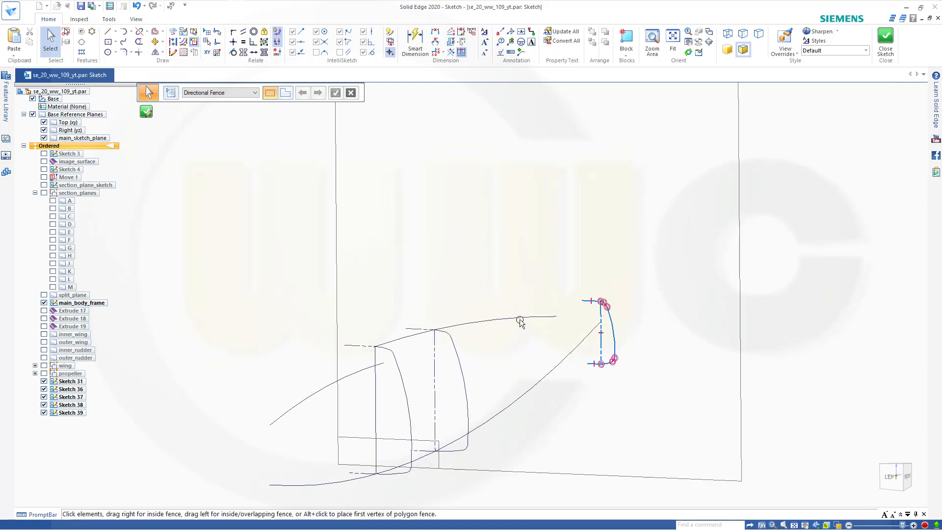
Move the pasted L-L outline from the lower end of its vertical reference line onto the lower main body frame curve.
click(156, 44)
drag(573, 280, 643, 385)
scroll(623, 403, up, 2)
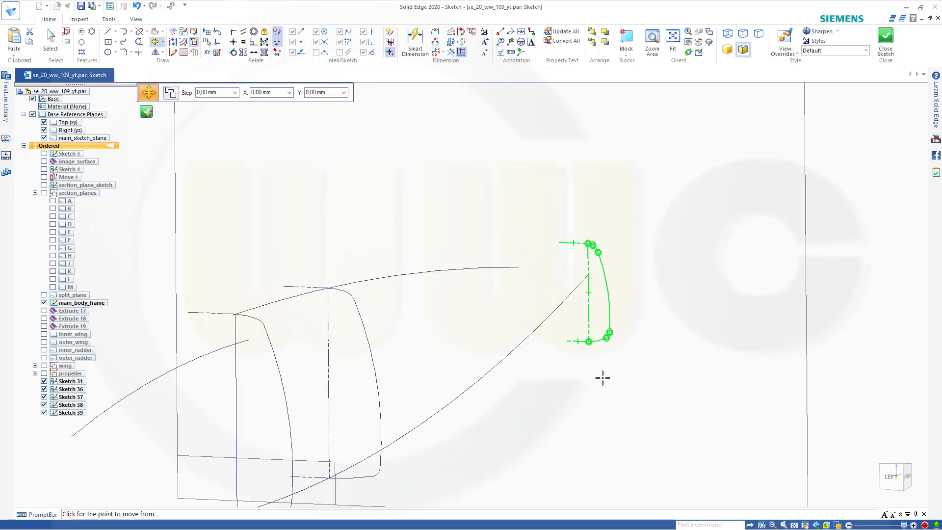
scroll(601, 375, up, 1)
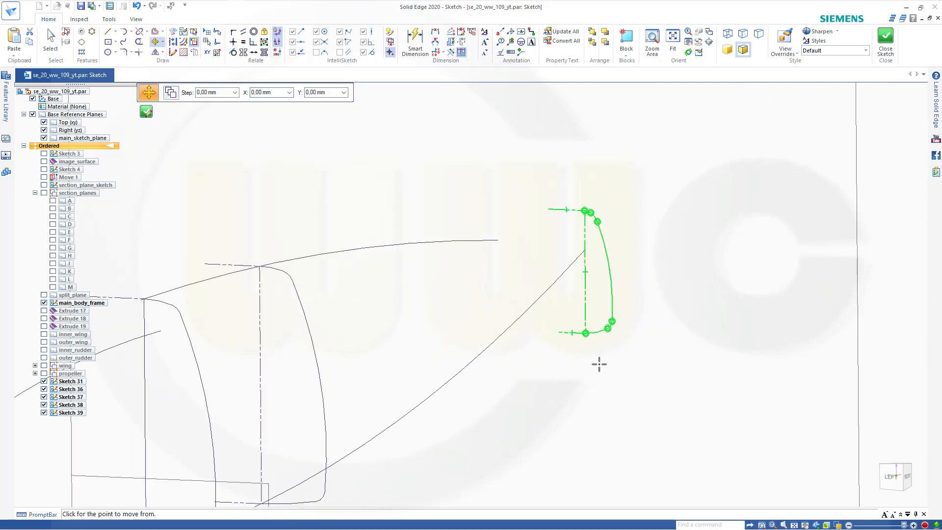
click(586, 333)
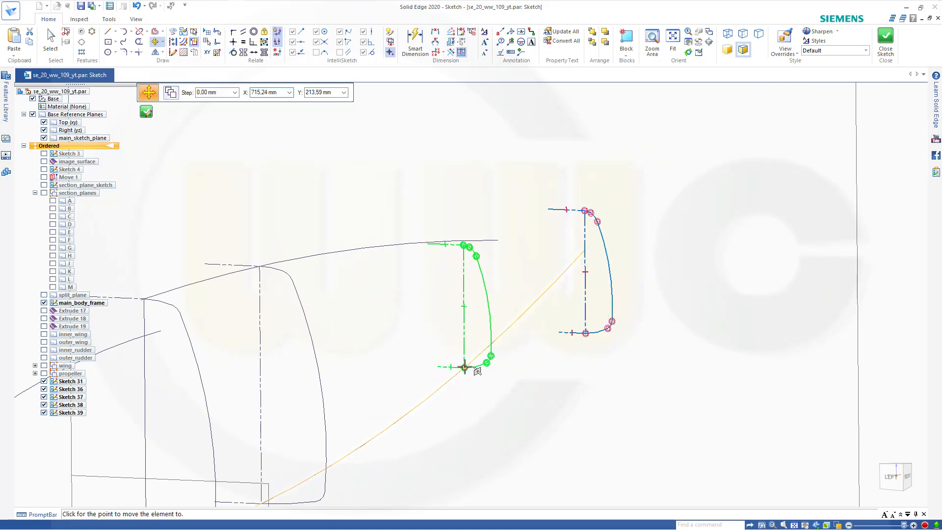
click(465, 367)
key(Escape)
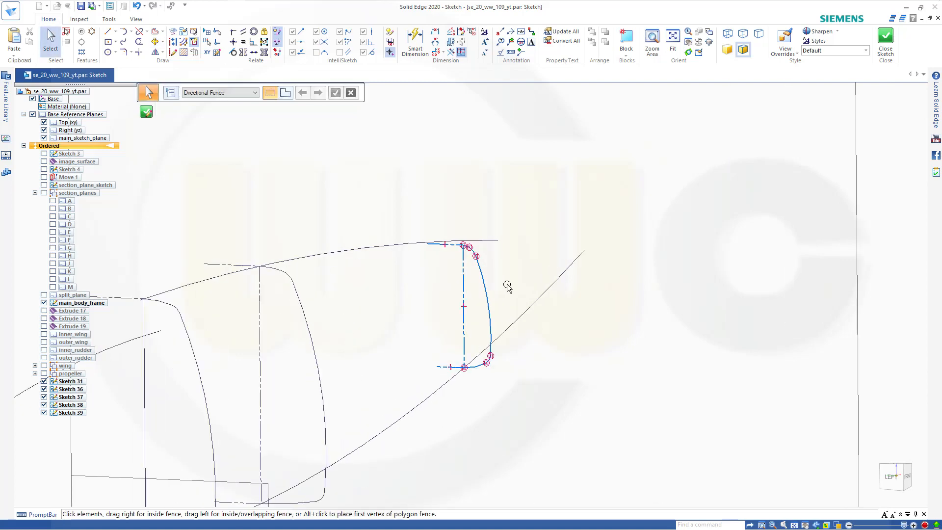
Connect the top endpoint of the L-L outline to the upper main body frame curve, and finish the sketch.
mouse_move(507, 287)
middle_down()
mouse_move(538, 269)
mouse_move(532, 284)
mouse_move(515, 274)
middle_up()
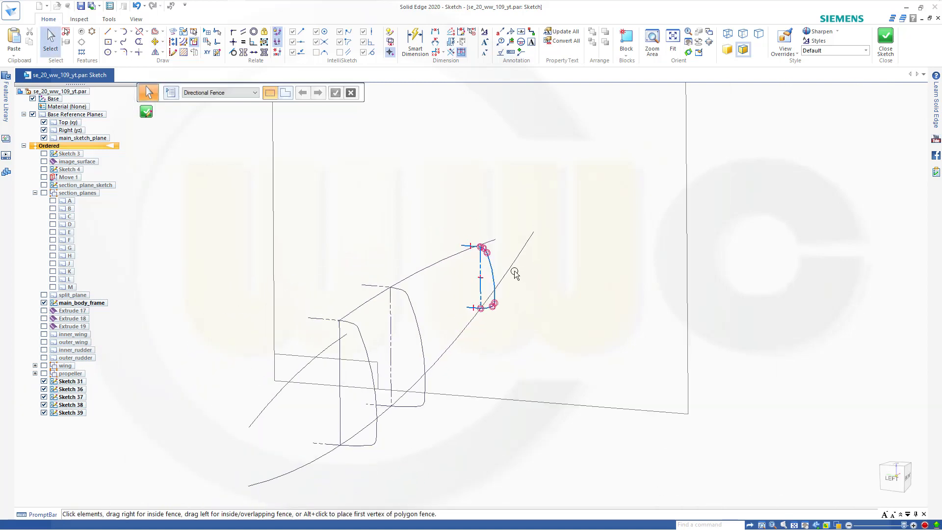
scroll(515, 273, up, 5)
scroll(446, 200, up, 3)
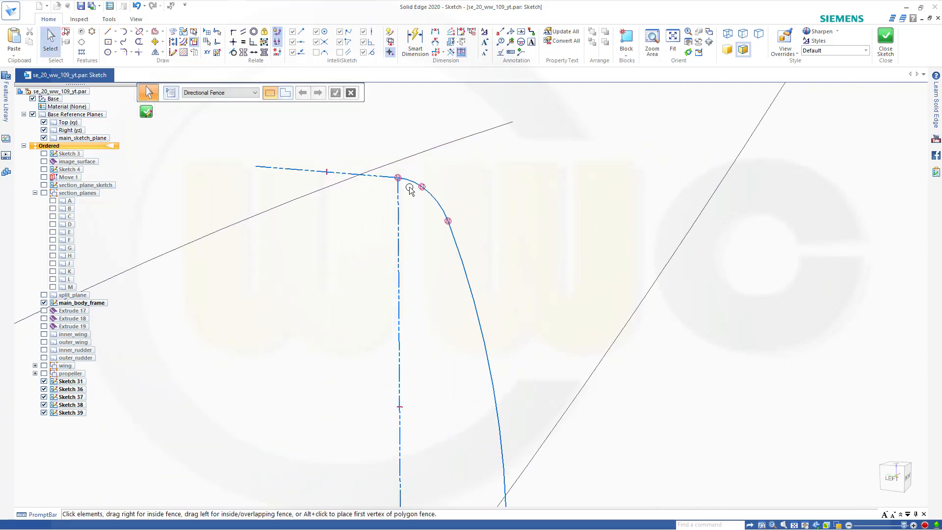
scroll(410, 189, down, 2)
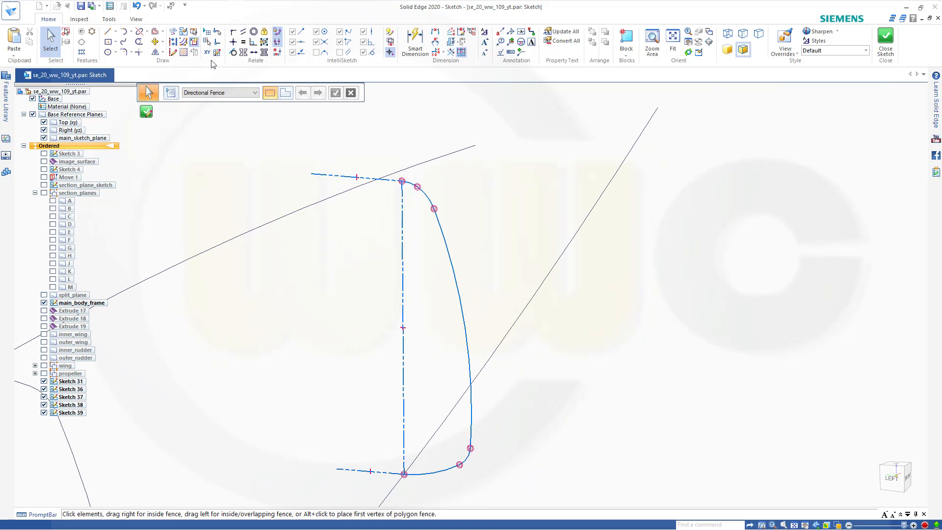
click(232, 33)
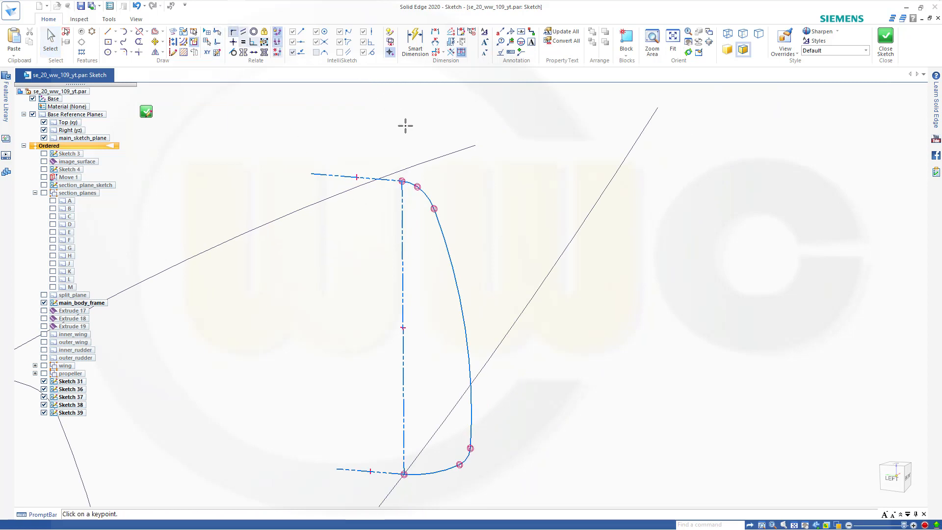
click(401, 171)
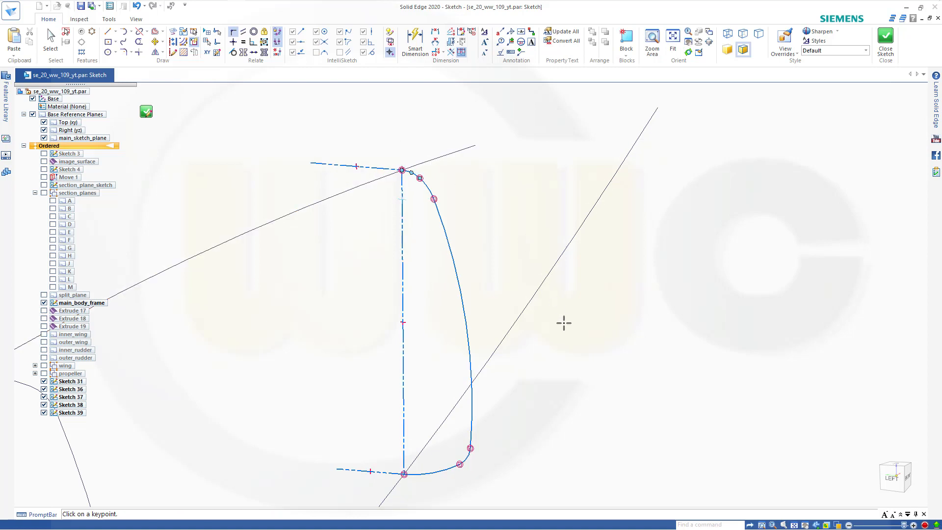
key(Escape)
scroll(562, 333, down, 1)
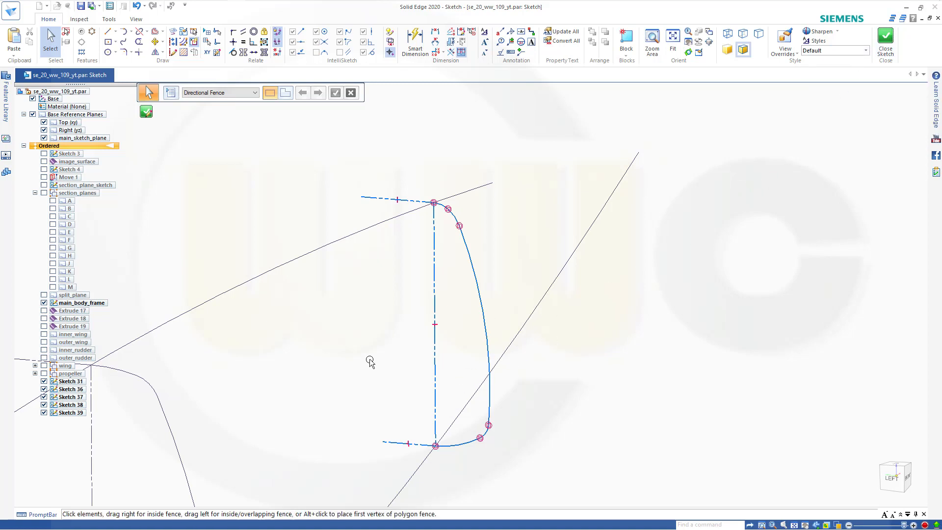
scroll(393, 453, down, 5)
shift+middle_drag(456, 465, 523, 343)
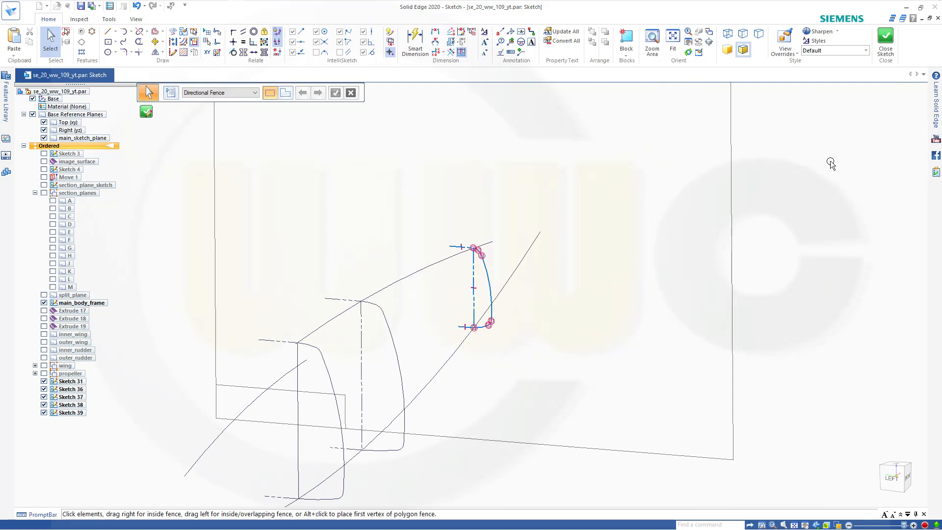
click(893, 55)
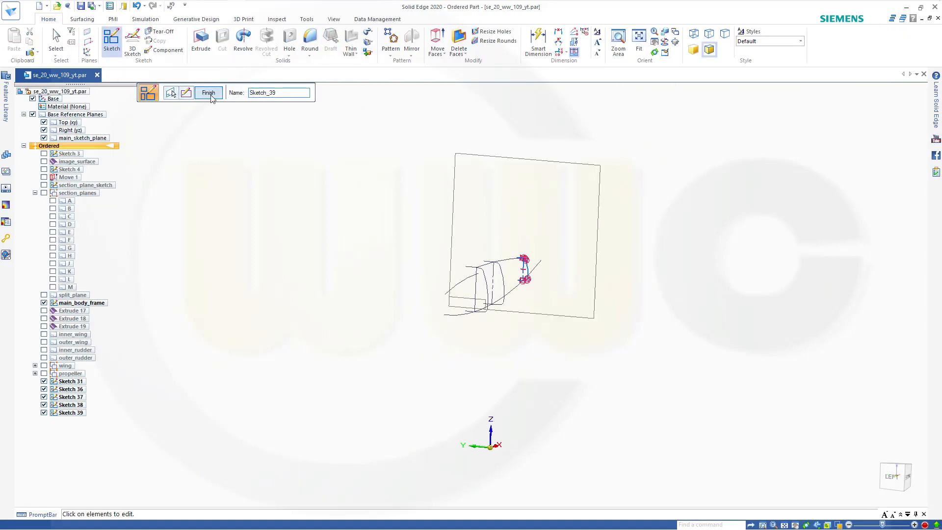
click(208, 93)
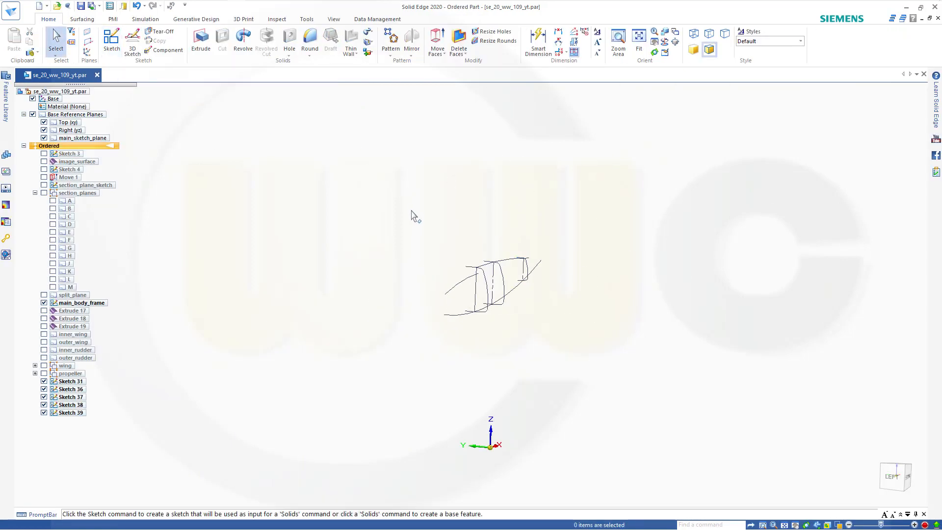
Edit the profile of Sketch 37 to convert its solid vertical centre line to construction geometry, and finish the sketch.
middle_drag(414, 212, 361, 232)
scroll(365, 234, down, 2)
scroll(366, 236, up, 5)
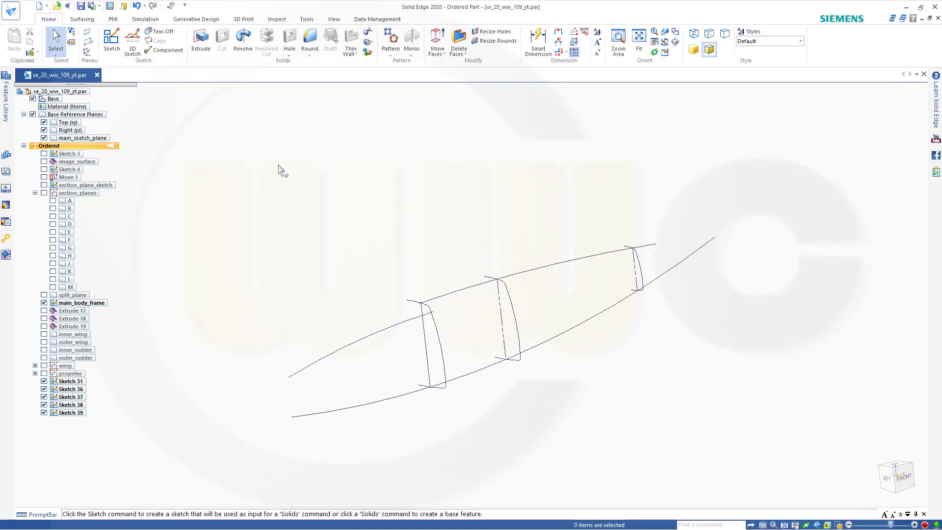
click(82, 19)
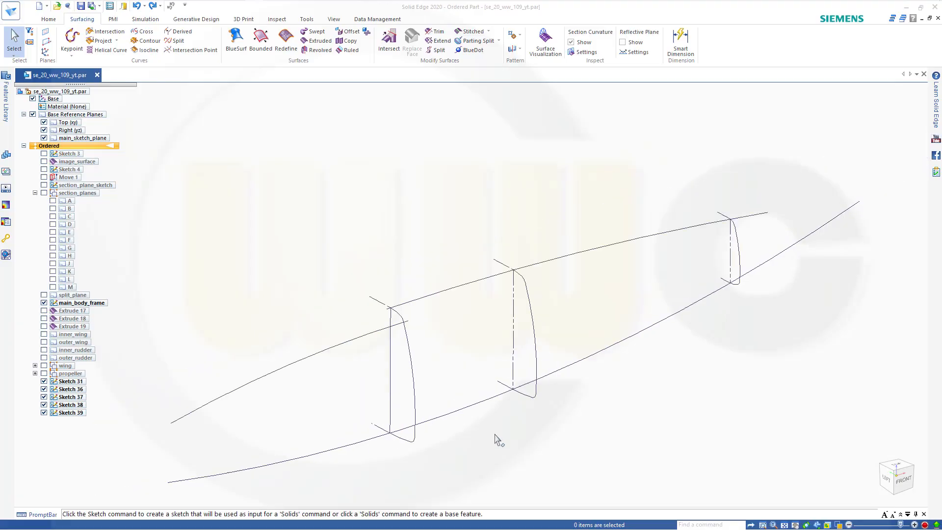
scroll(496, 436, up, 2)
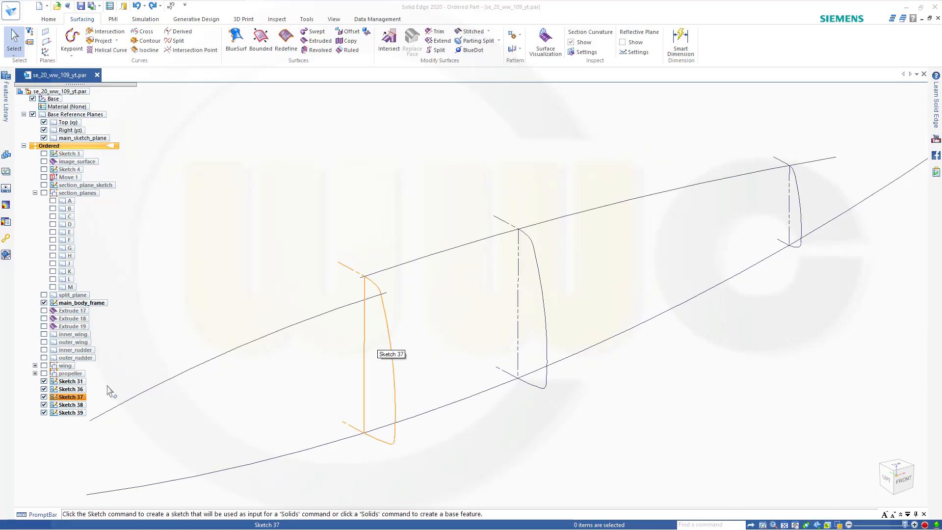
click(70, 397)
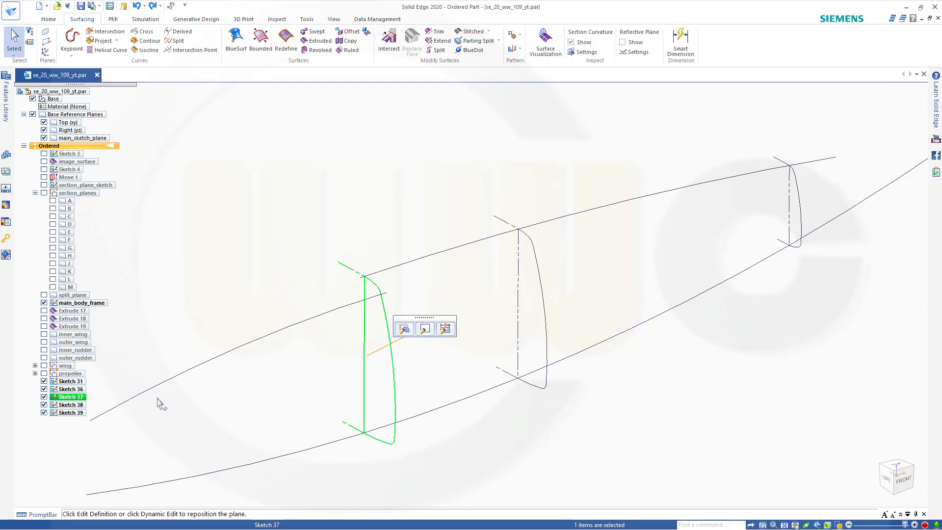
click(425, 329)
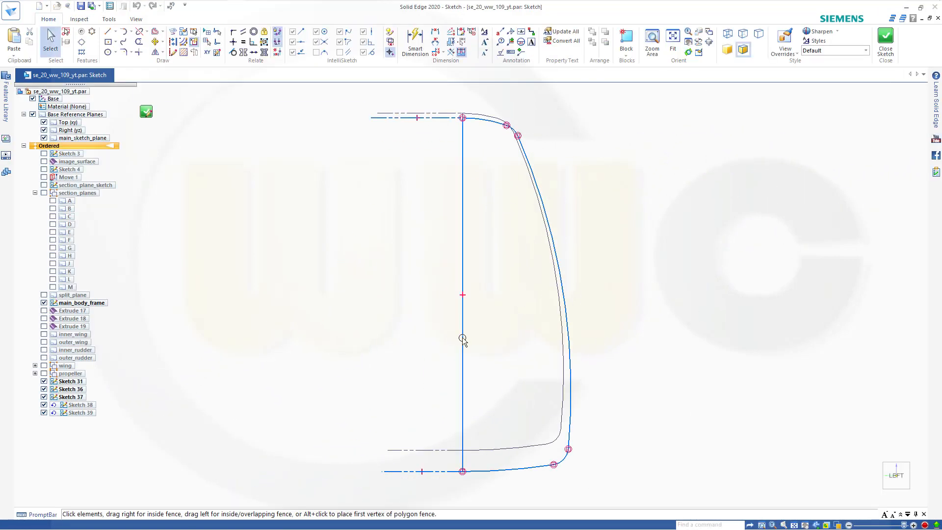
click(461, 336)
click(173, 42)
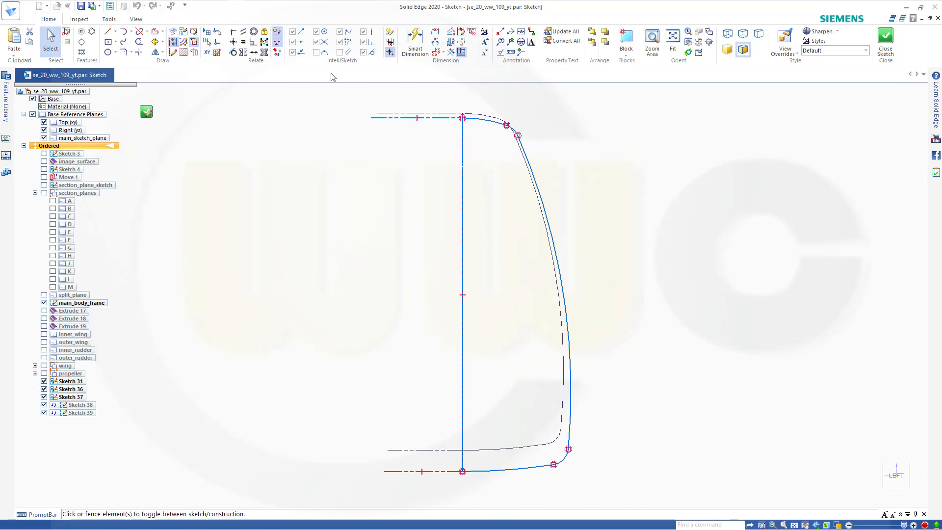
click(885, 40)
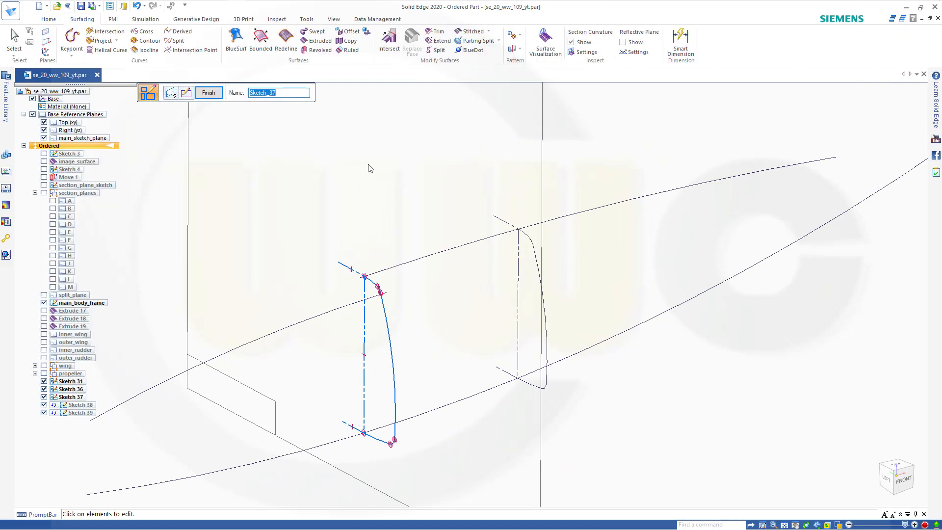
click(208, 93)
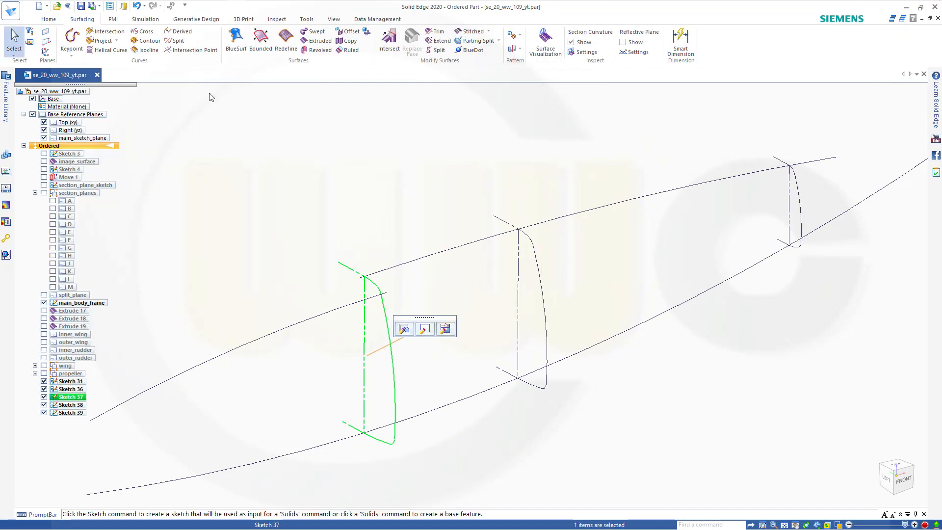
key(Escape)
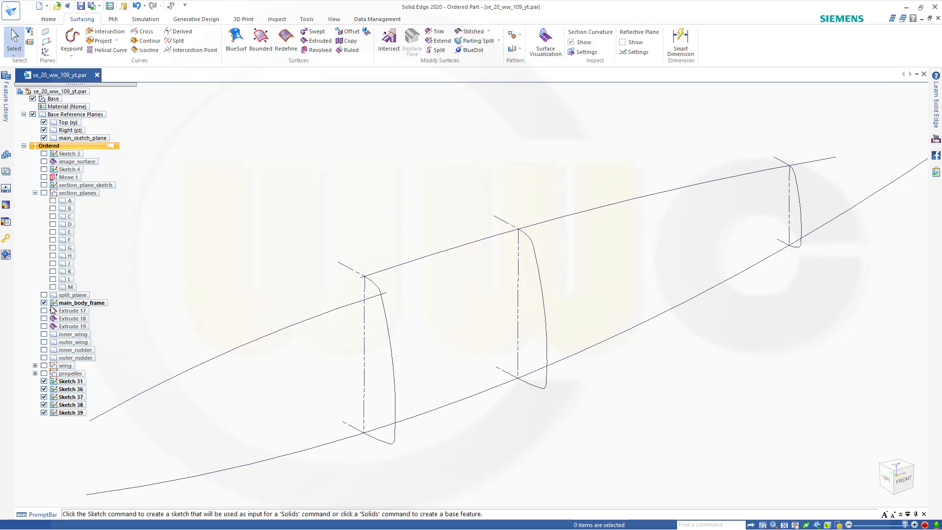
Hide the main_body_frame sketch and show the surfaces Extrude 17, Extrude 18 and Extrude 19.
click(44, 303)
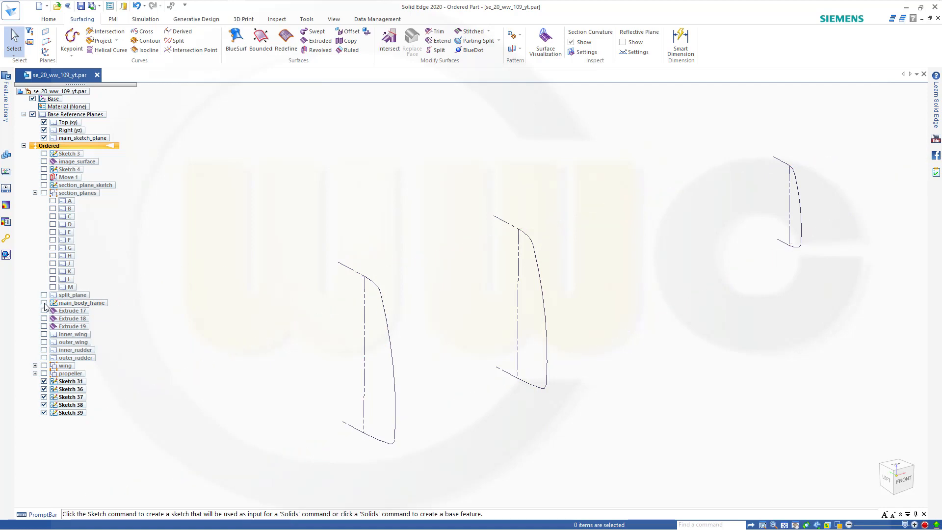
click(44, 310)
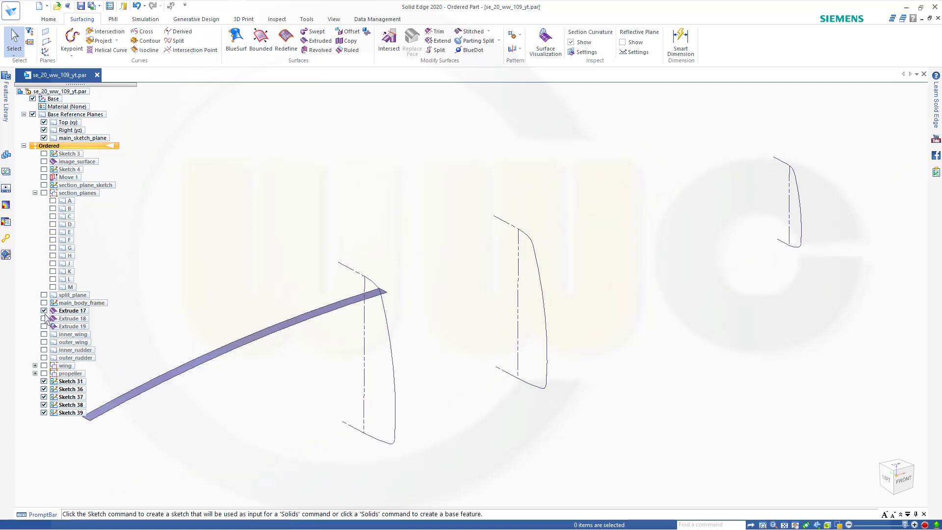
click(45, 319)
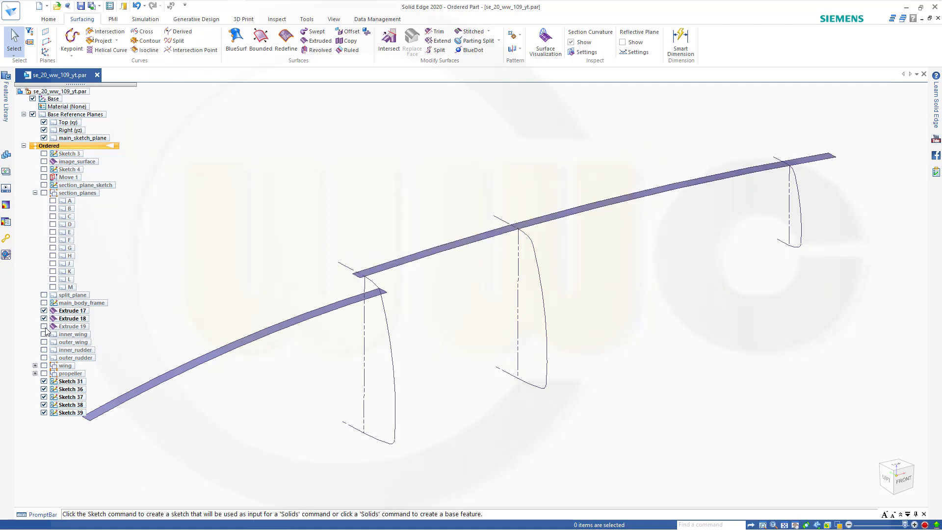
click(44, 326)
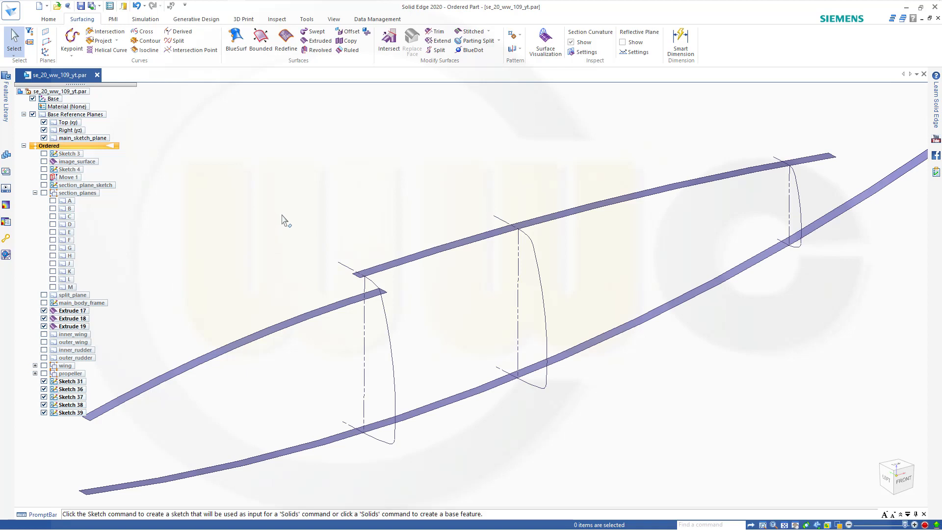
Start a BlueSurf using the three fuselage section outlines from front to rear as chained cross sections.
click(236, 39)
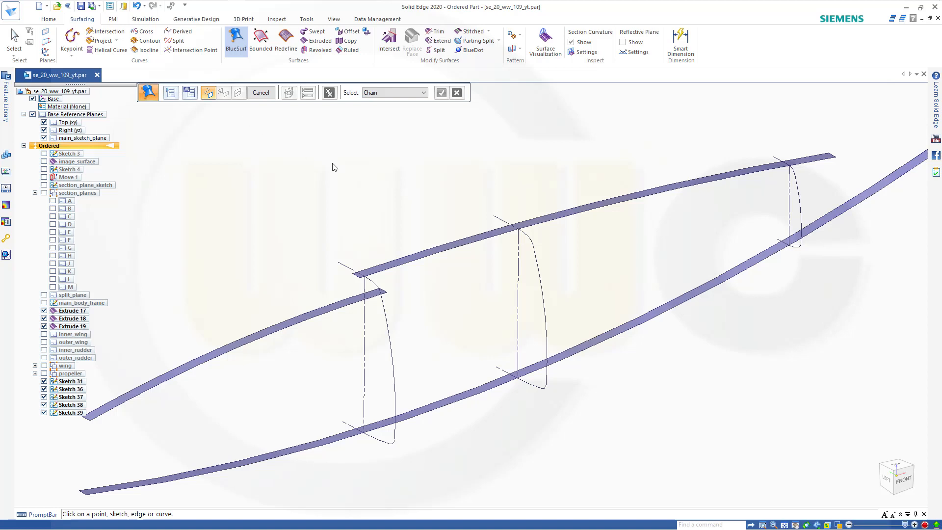
click(373, 287)
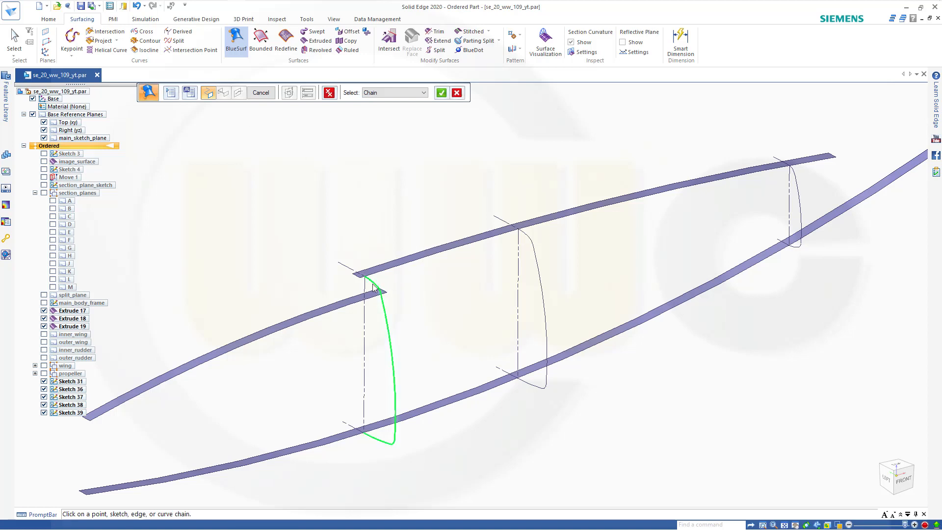
click(442, 93)
click(524, 239)
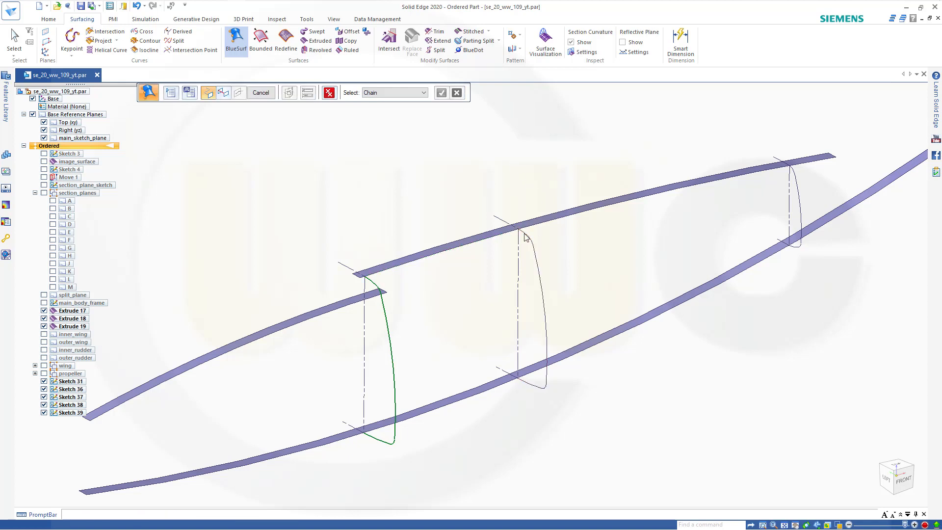
click(442, 93)
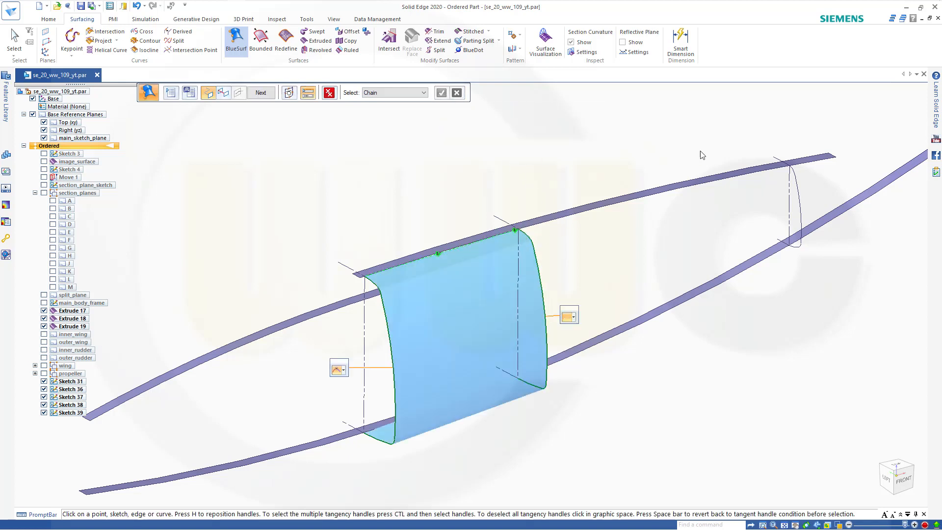
click(795, 168)
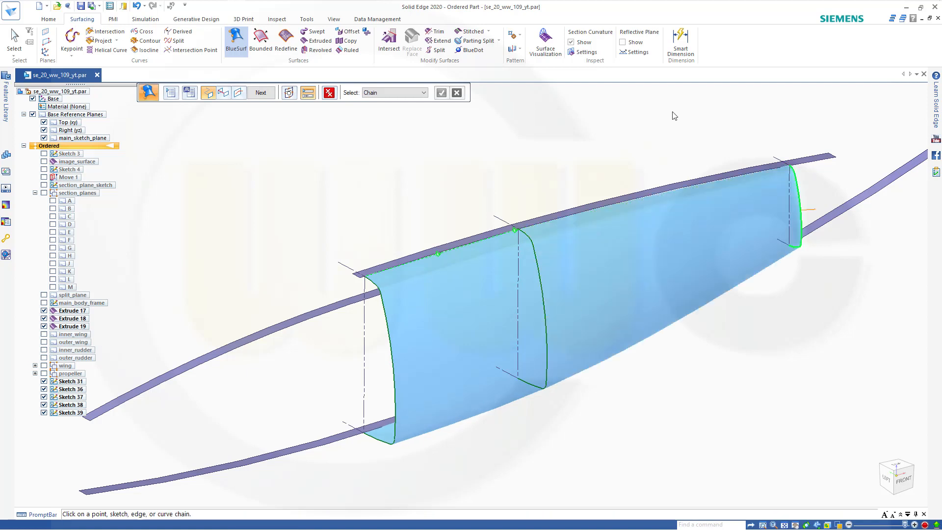
click(441, 93)
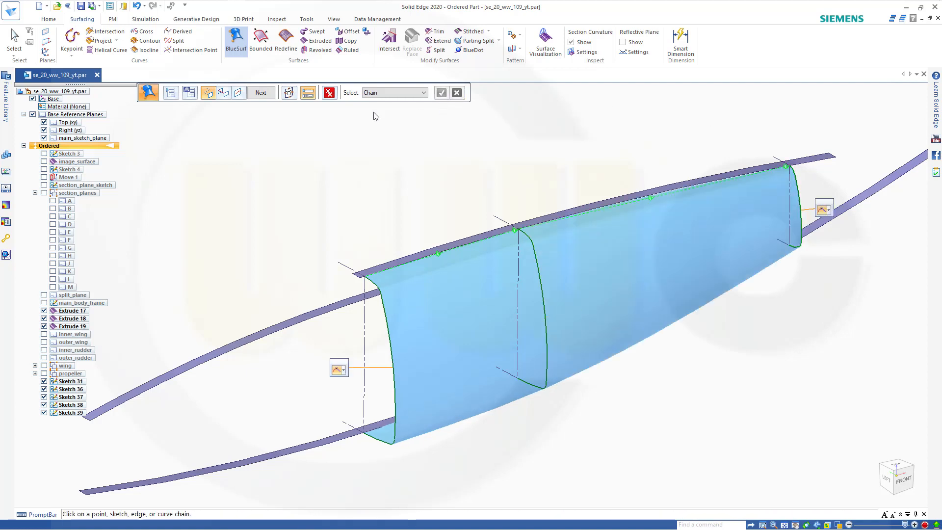
click(259, 94)
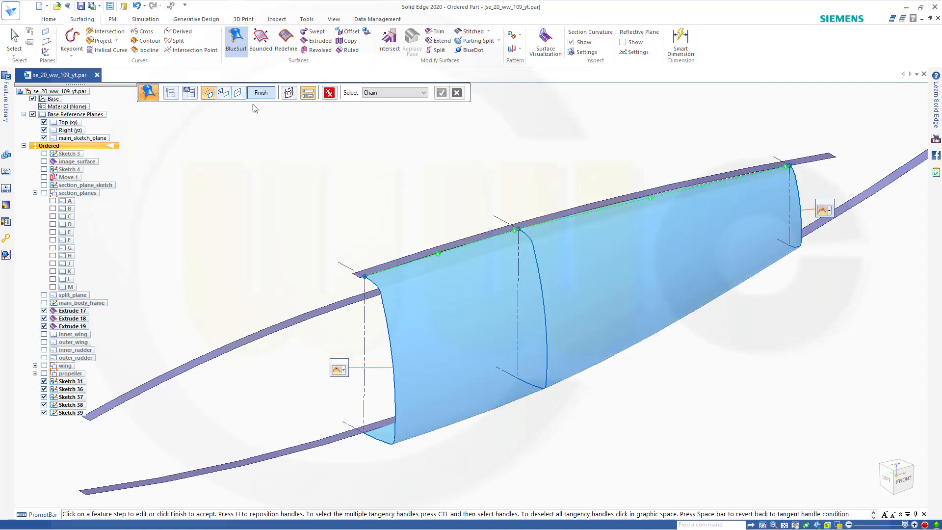
Add the edge of the upper rear strip, Extrude 18, as a guide curve with a tangent condition.
click(223, 94)
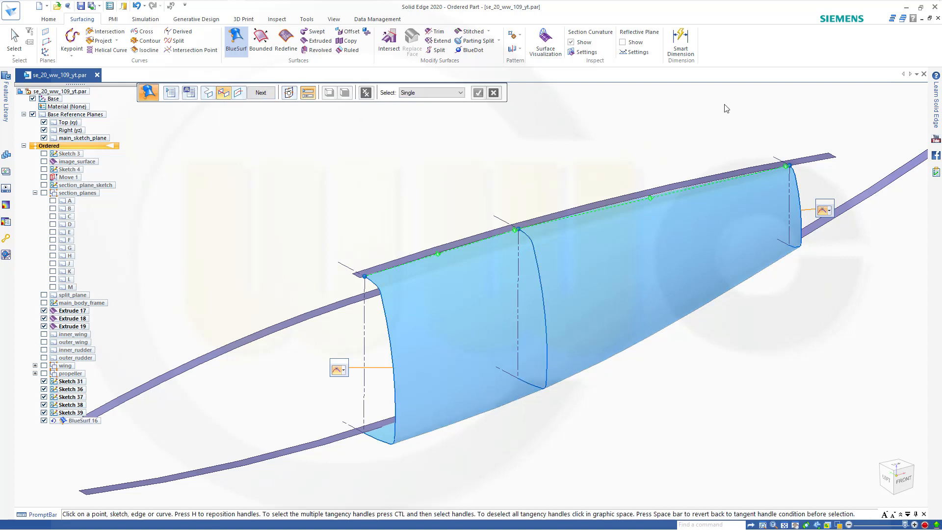
click(808, 163)
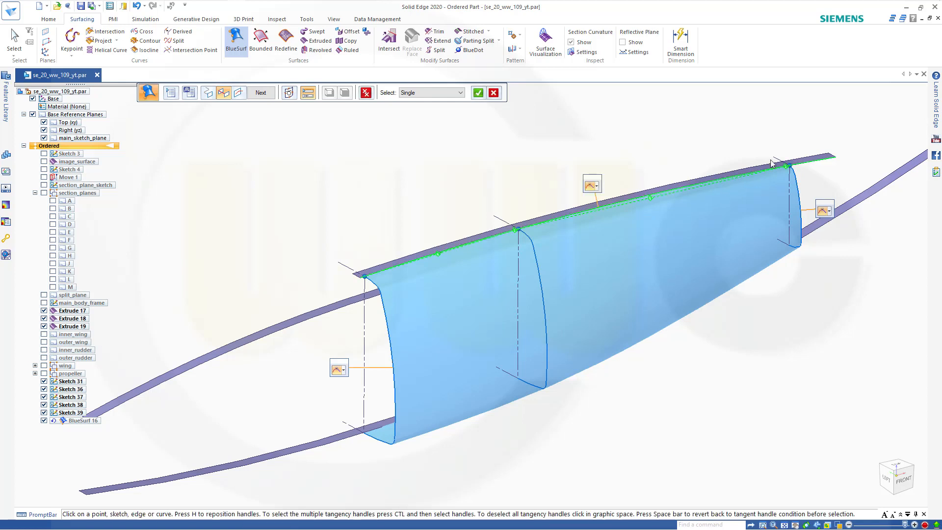
click(596, 189)
click(604, 209)
click(477, 93)
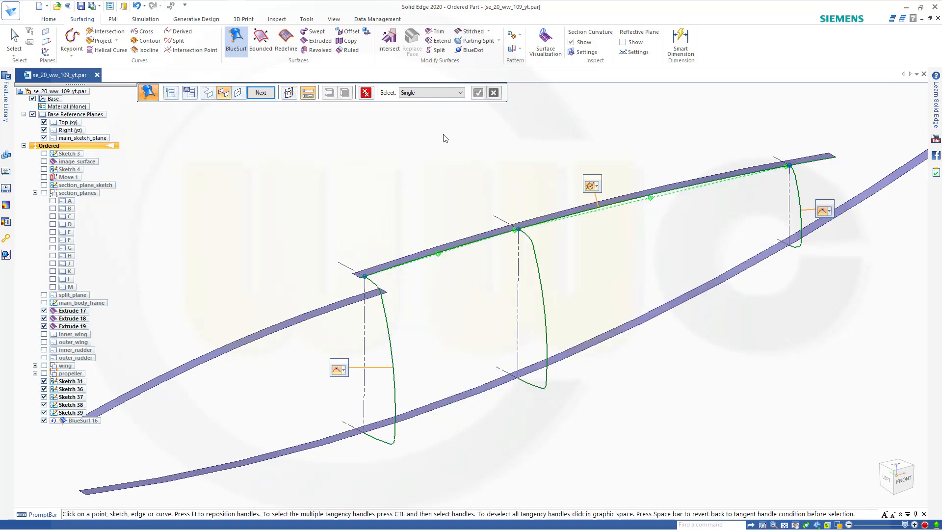
Add the edge of the lower strip, Extrude 19, as a second guide curve with a tangent condition, and finish the BlueSurf.
click(758, 269)
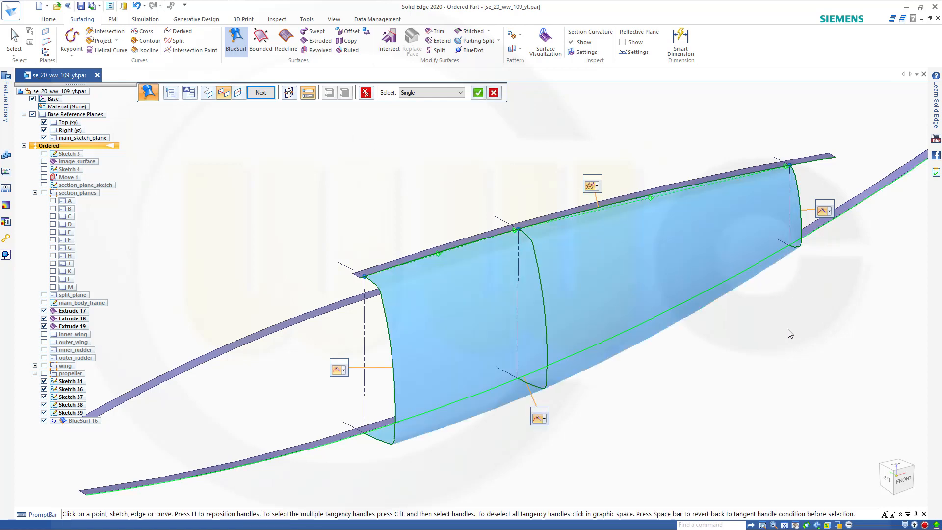
click(545, 418)
click(583, 438)
click(478, 92)
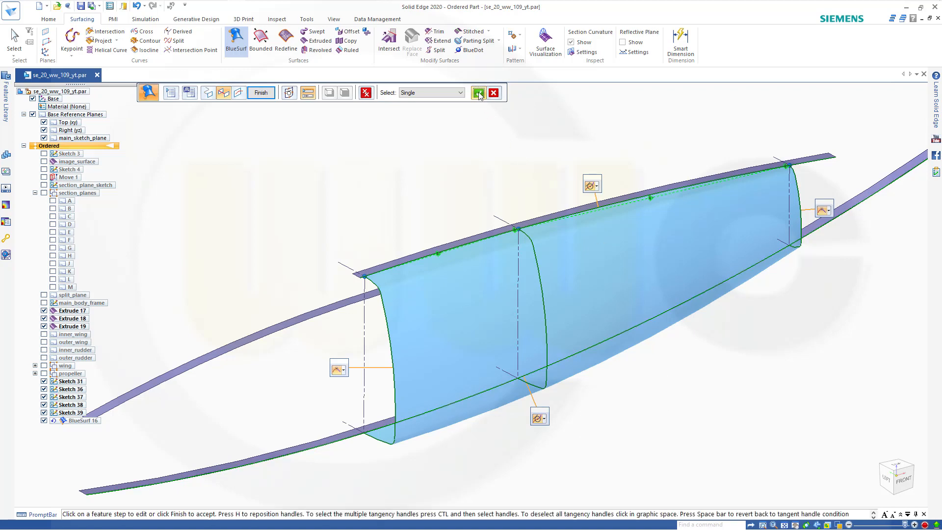
click(478, 93)
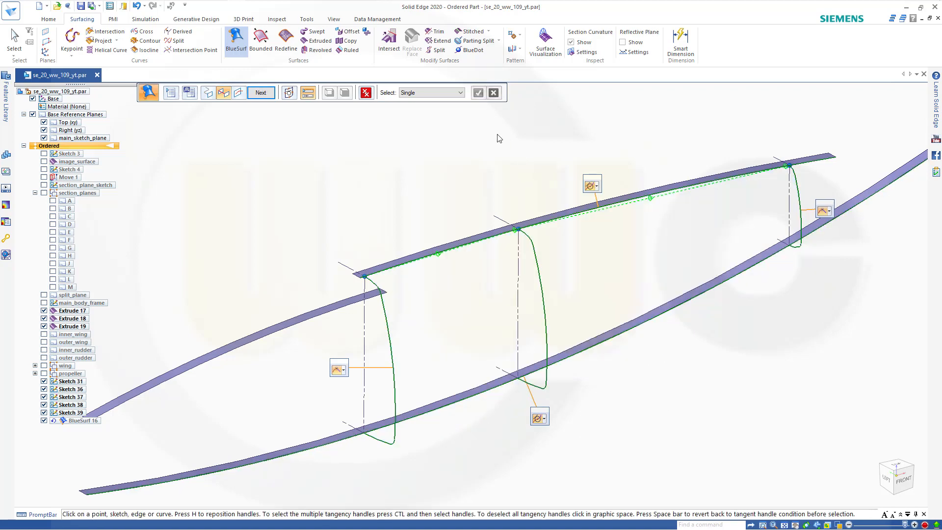
click(262, 95)
click(262, 93)
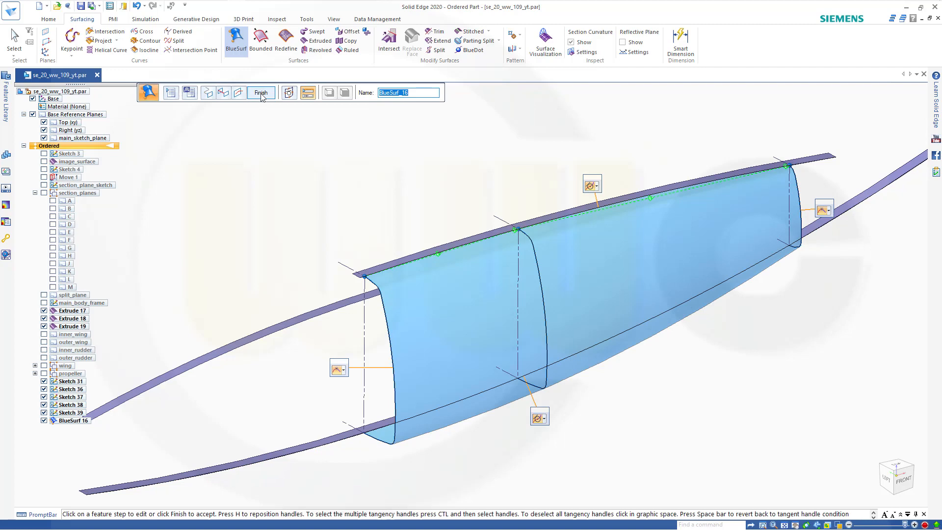
click(261, 93)
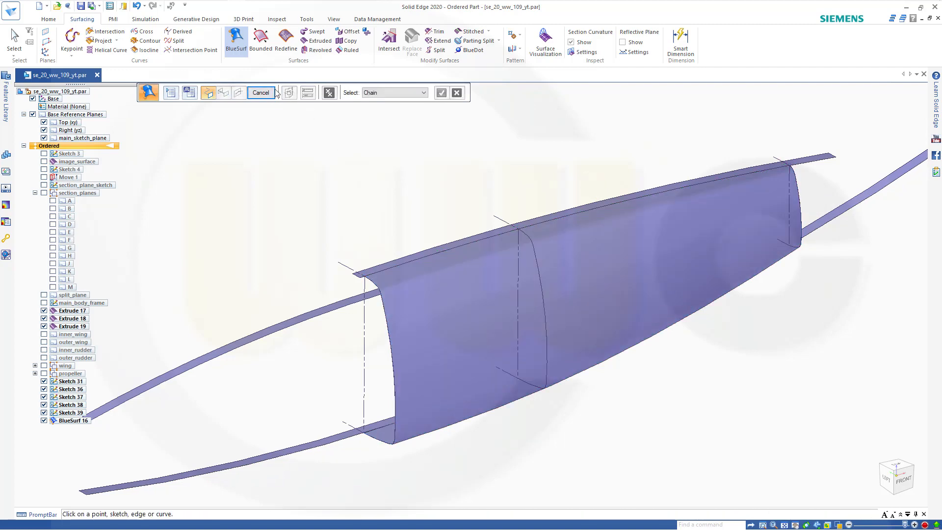
click(256, 93)
Hide Extrude 17, Extrude 18 and Extrude 19, and show the main_body_frame sketch and split_plane.
mouse_move(520, 189)
middle_down()
mouse_move(517, 165)
mouse_move(533, 172)
middle_up()
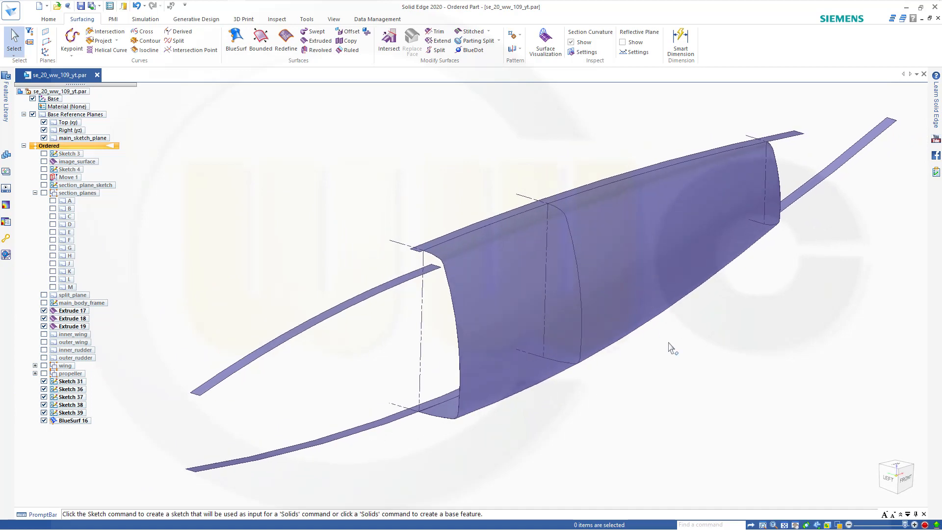
scroll(720, 369, down, 2)
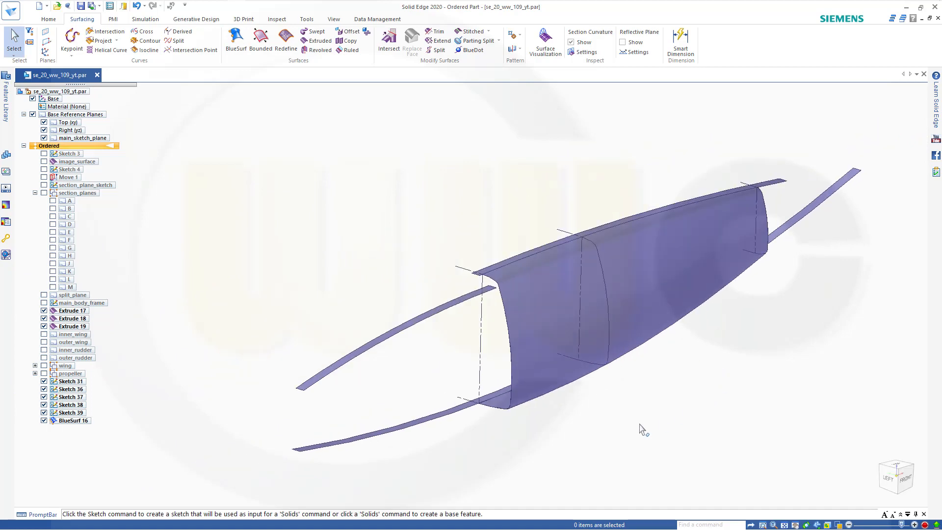
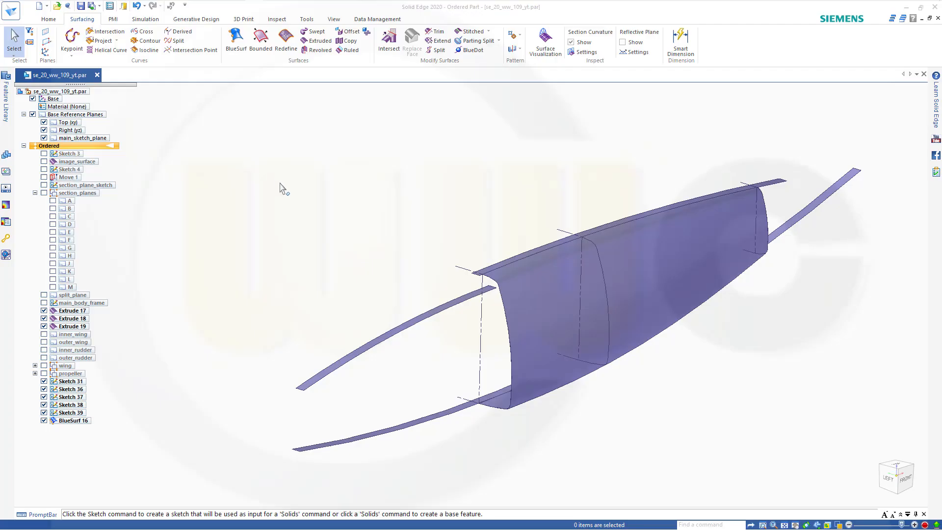
click(44, 311)
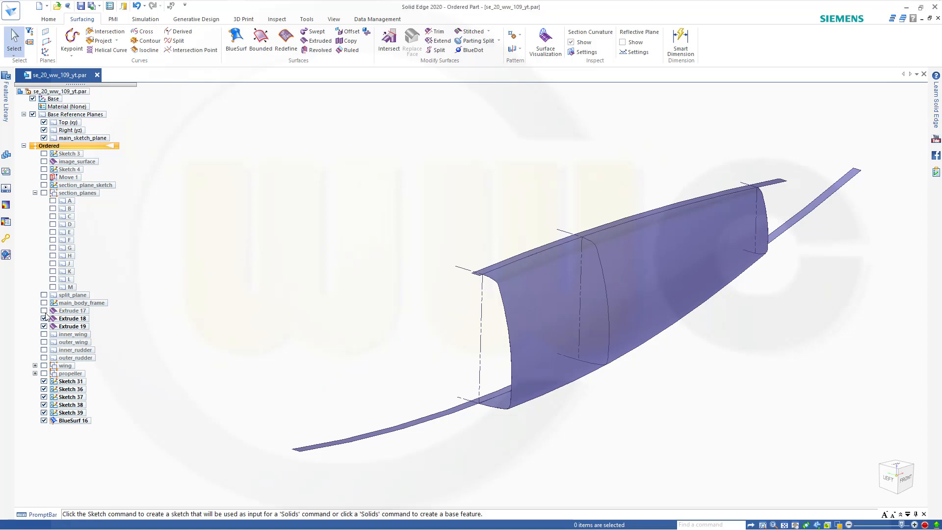
click(45, 318)
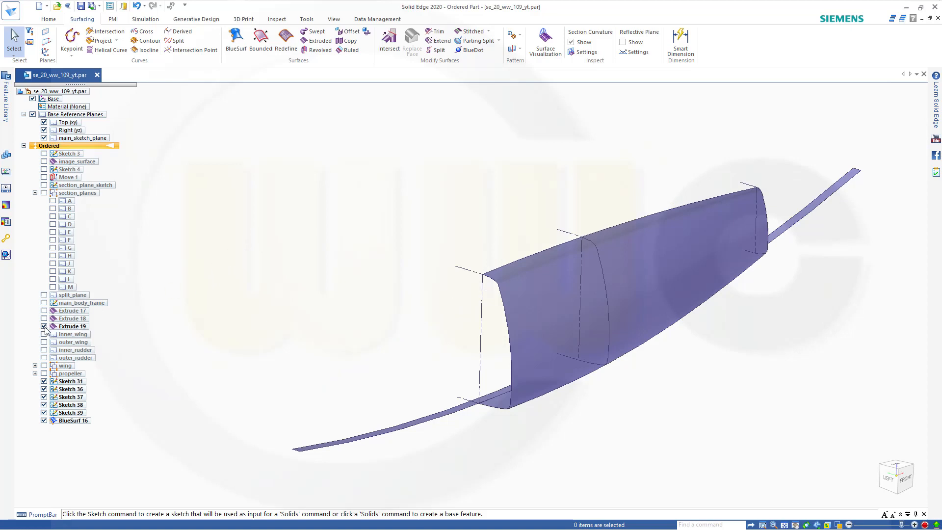
click(44, 326)
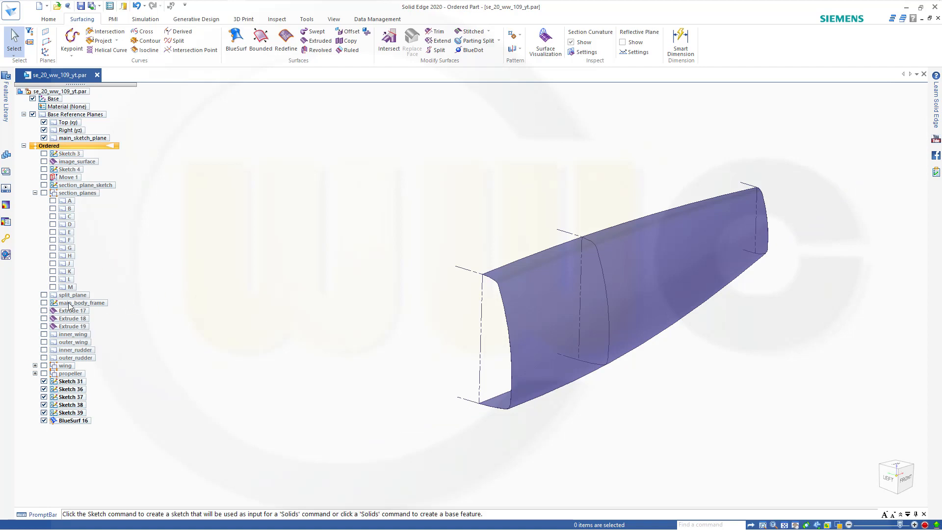
click(44, 303)
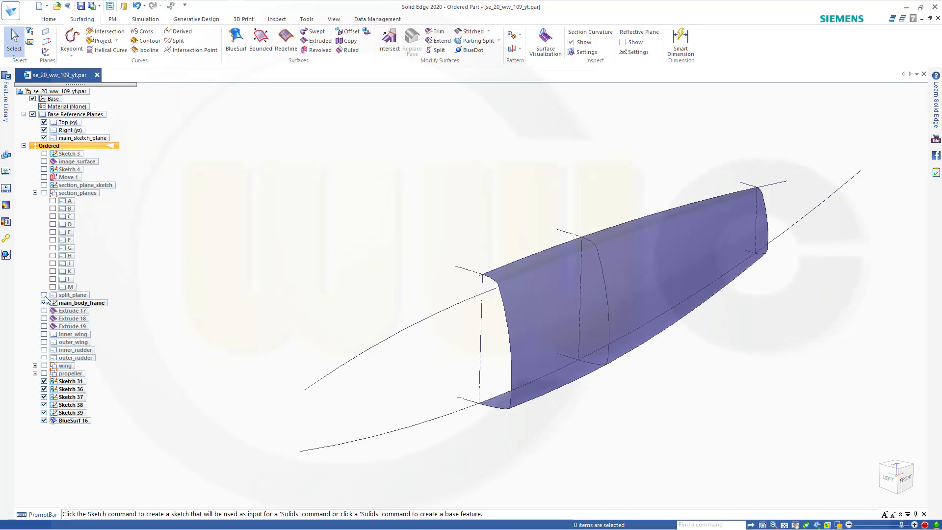
click(44, 295)
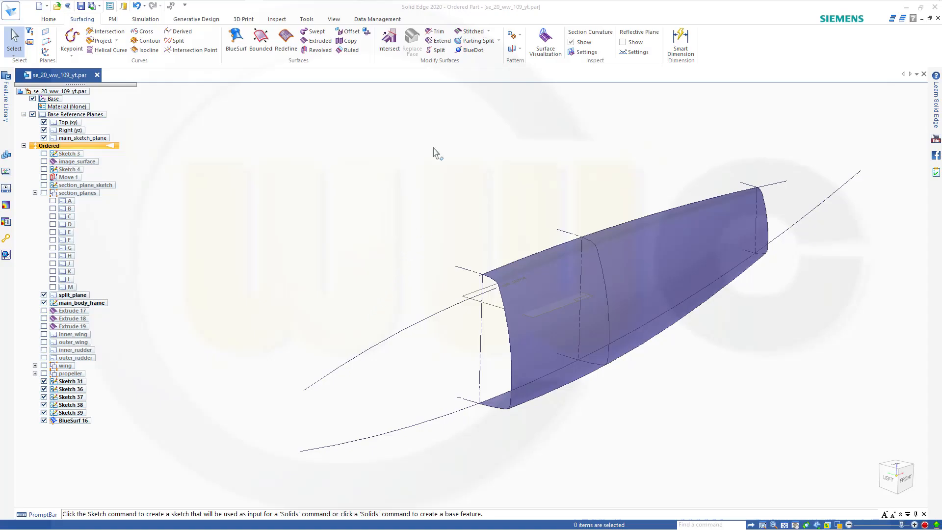
Split the BlueSurf 16 face with split_plane.
click(440, 51)
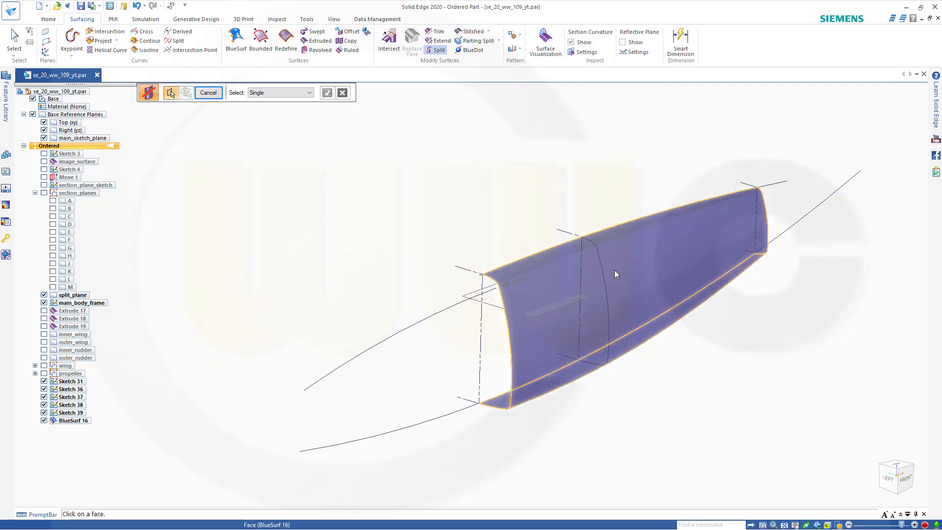
click(641, 258)
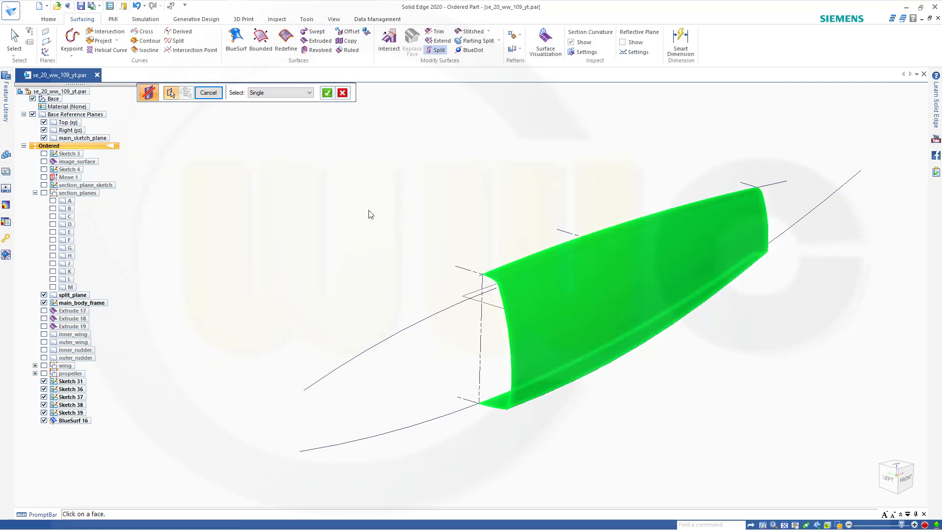
click(328, 93)
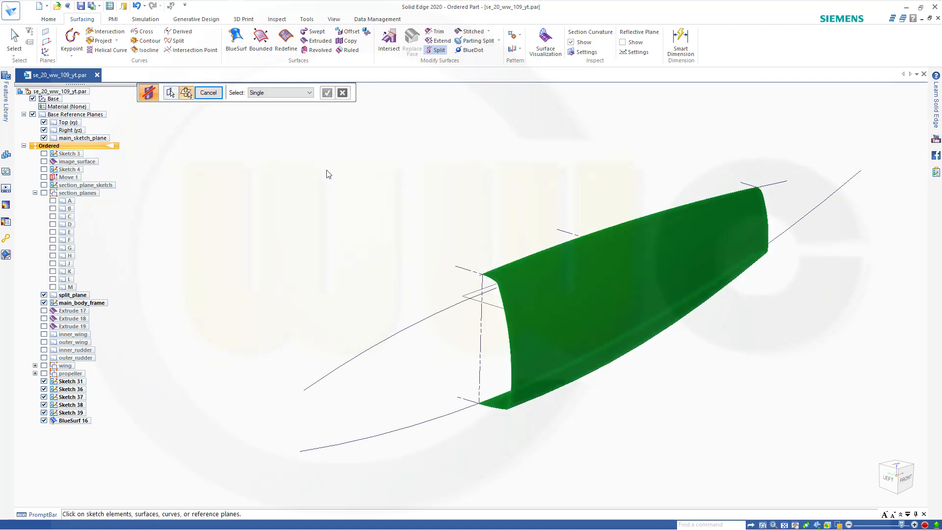
click(75, 296)
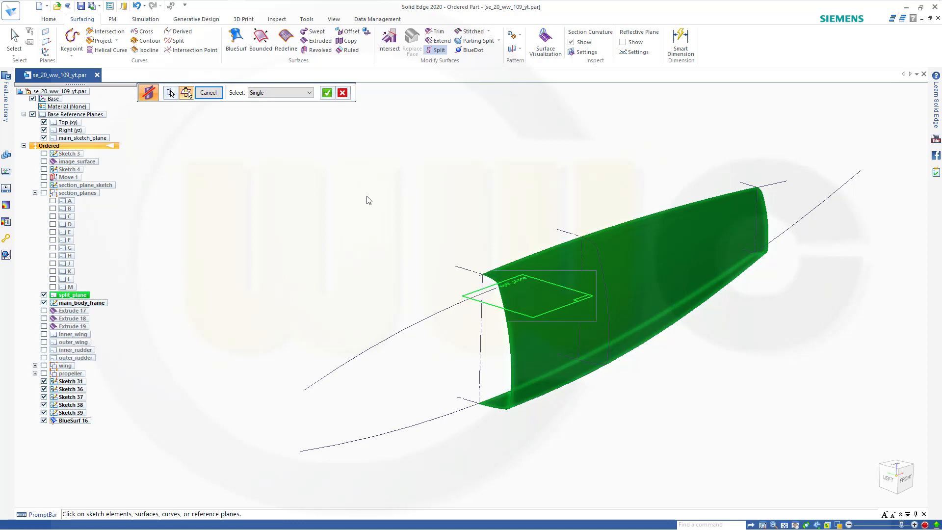
click(328, 93)
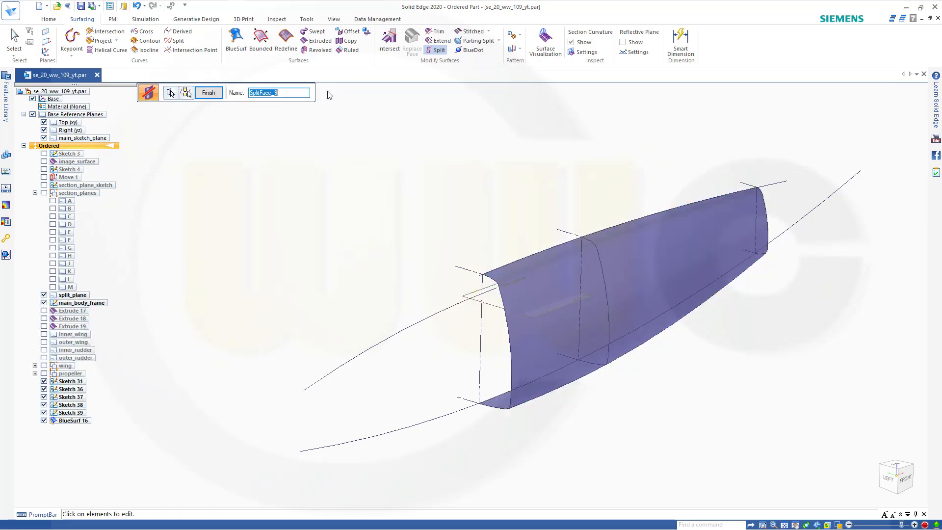
click(213, 94)
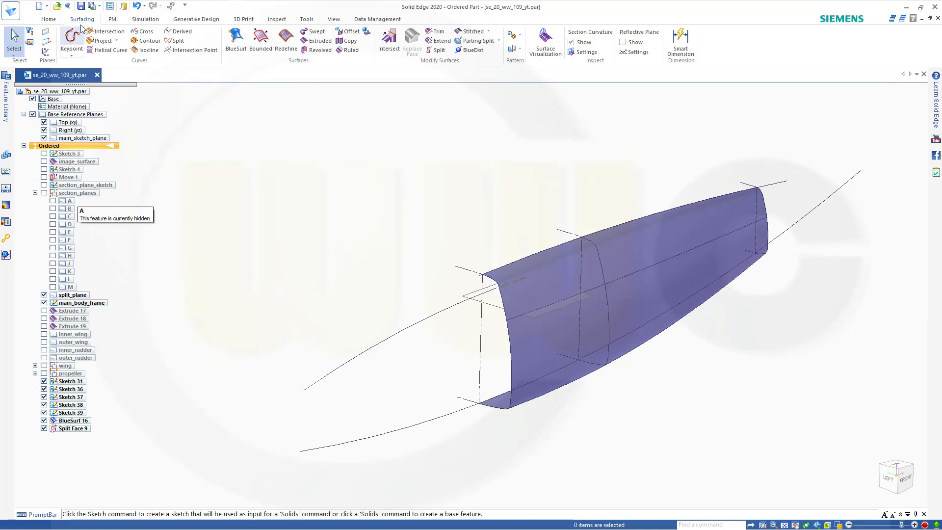
Start a sketch on section plane A and draw a circle about 720 mm in diameter centred on the vertical reference-plane line.
click(49, 21)
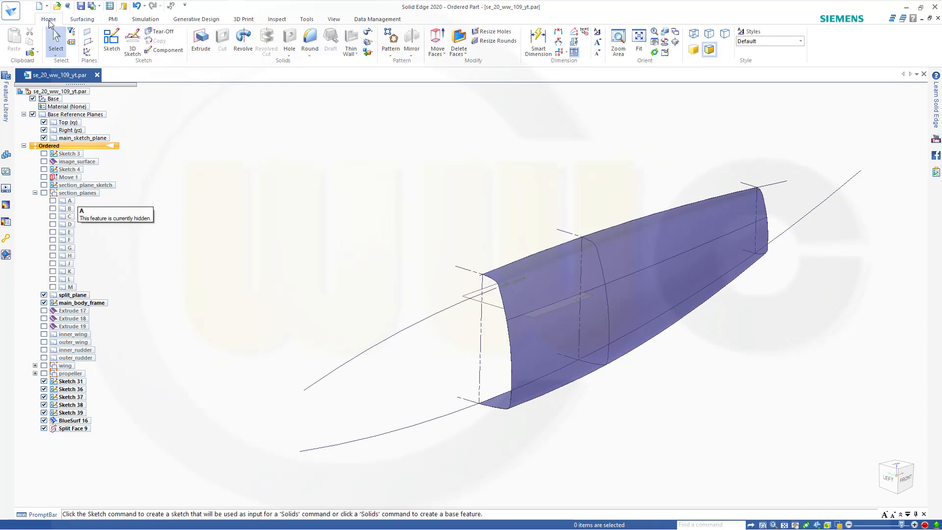
click(111, 42)
click(69, 201)
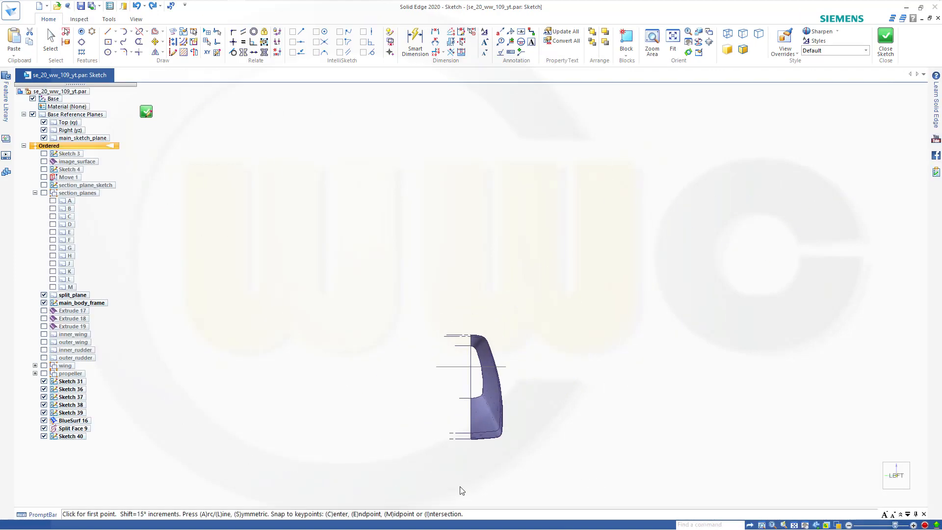
scroll(468, 468, up, 2)
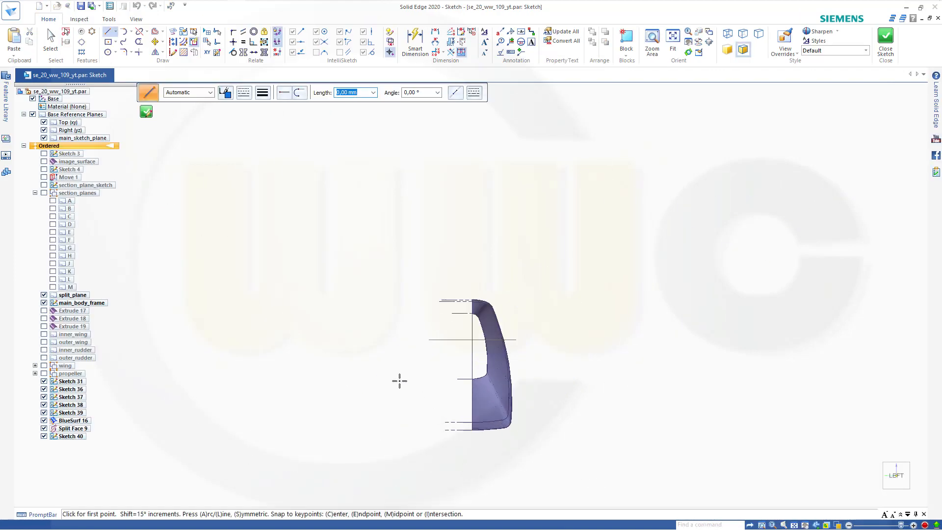
click(109, 53)
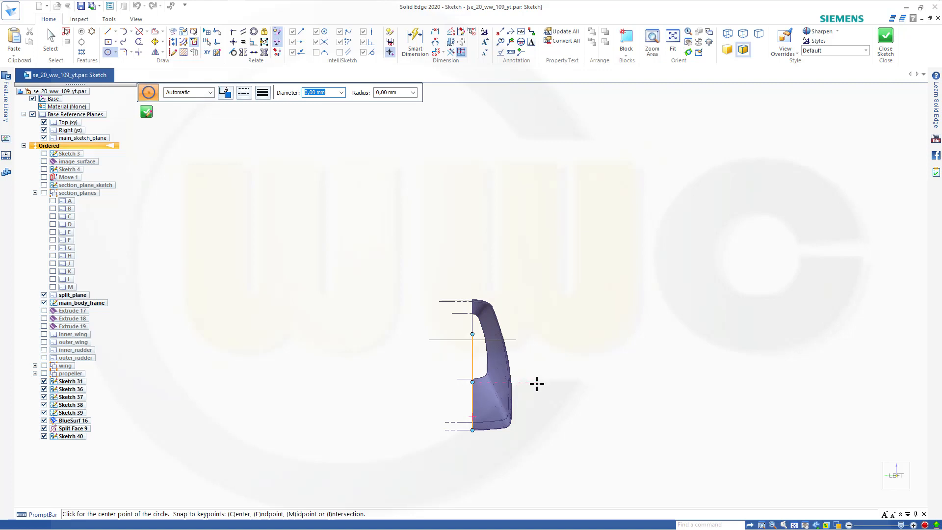
middle_drag(565, 398, 547, 408)
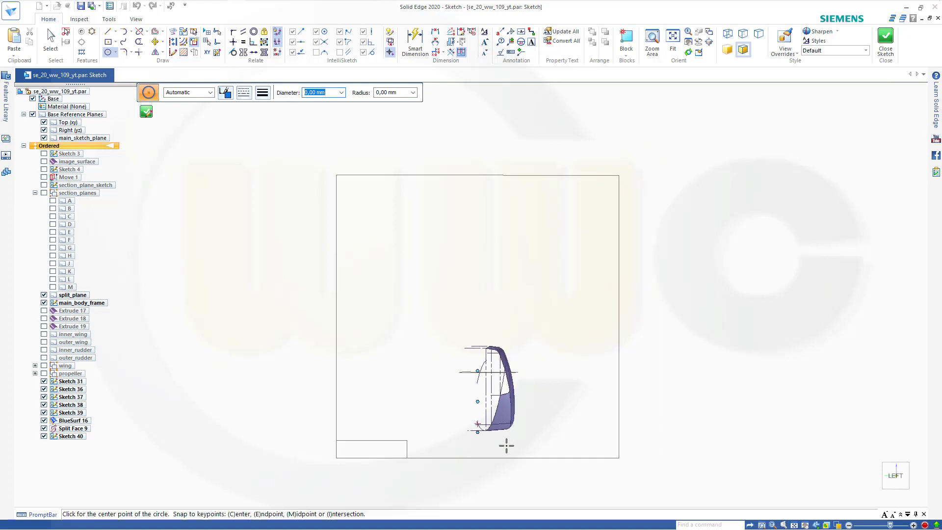
scroll(509, 445, up, 3)
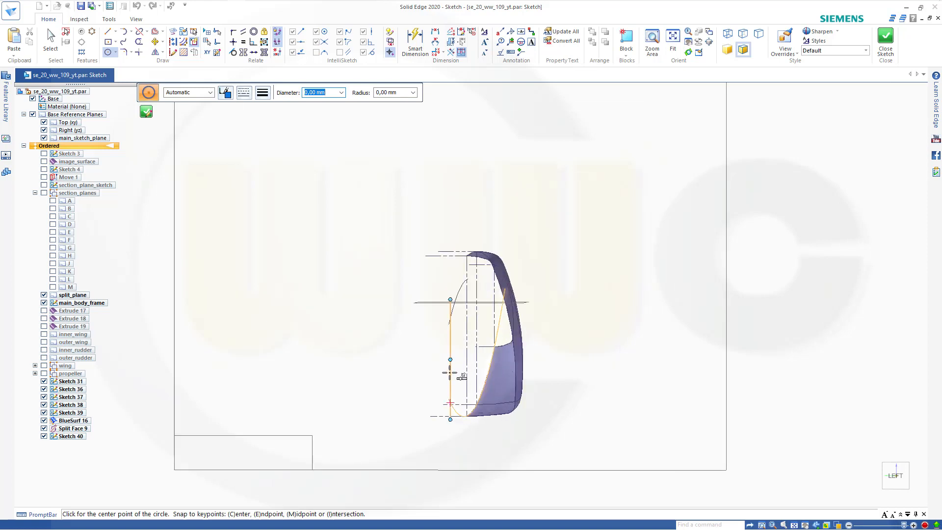
click(450, 360)
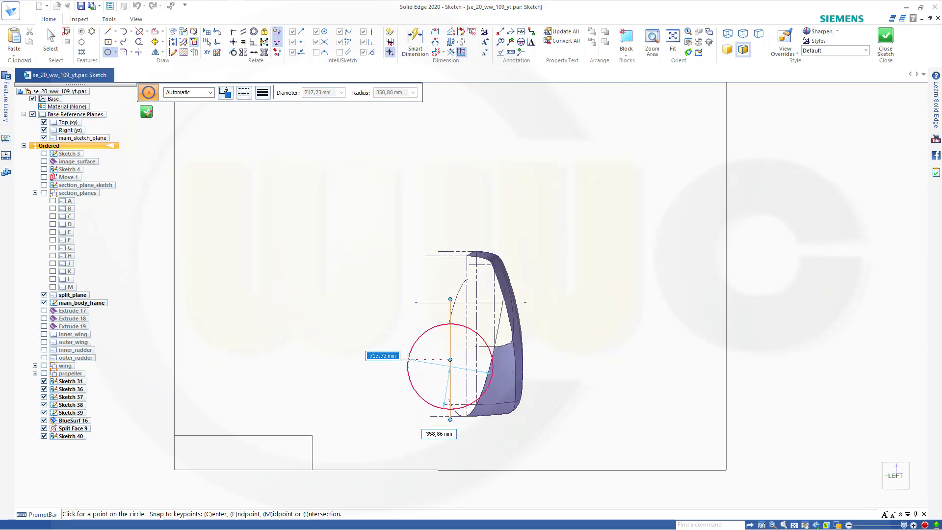
click(407, 360)
scroll(415, 286, down, 2)
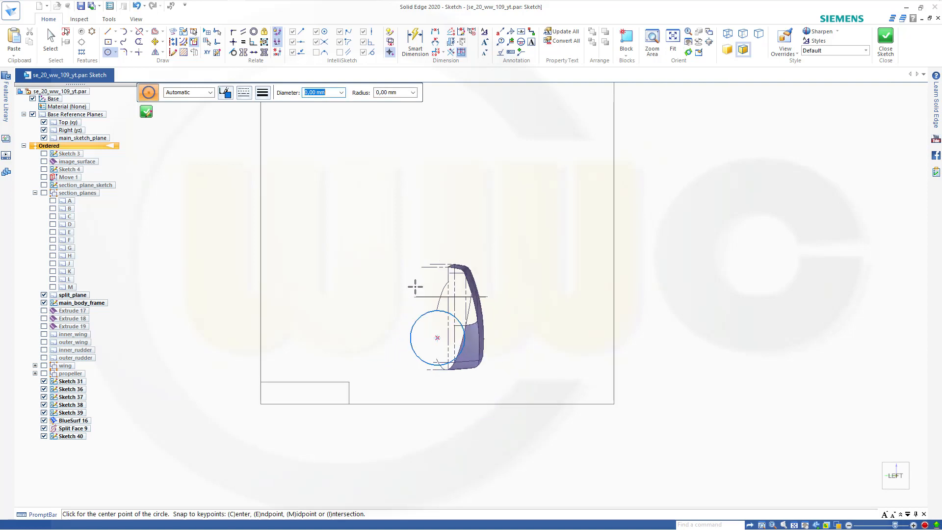
Examine how the circle on plane A sits relative to the upper and lower nose frame curves.
scroll(415, 286, up, 2)
middle_drag(388, 323, 360, 359)
scroll(378, 345, down, 2)
scroll(378, 349, up, 4)
scroll(294, 390, down, 2)
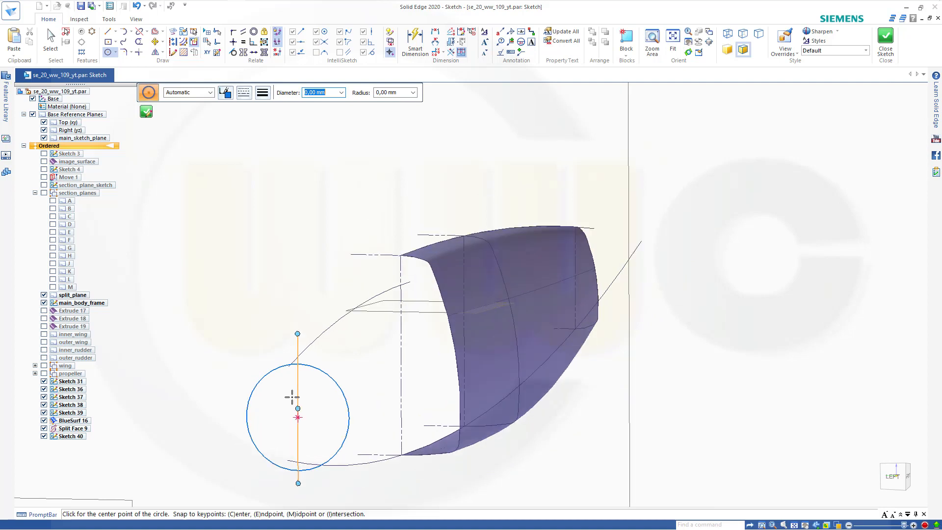
scroll(292, 393, up, 2)
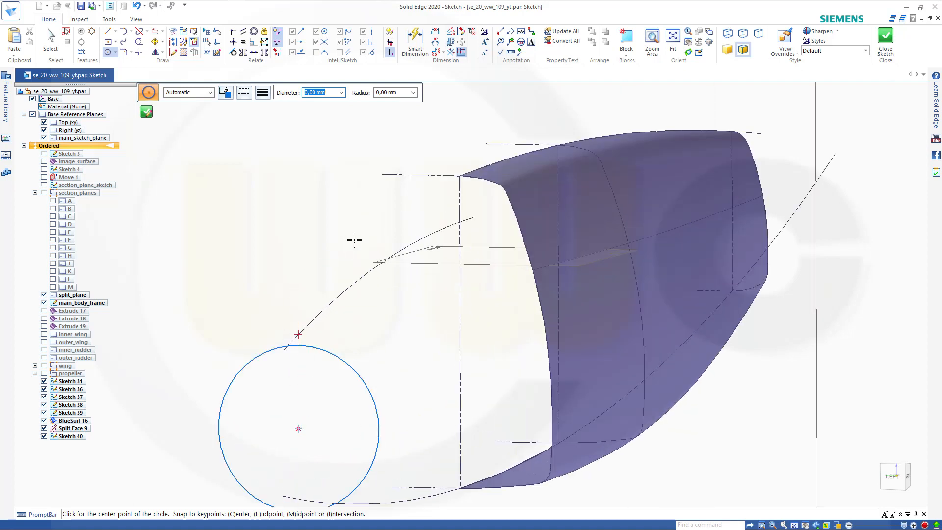
scroll(356, 238, down, 1)
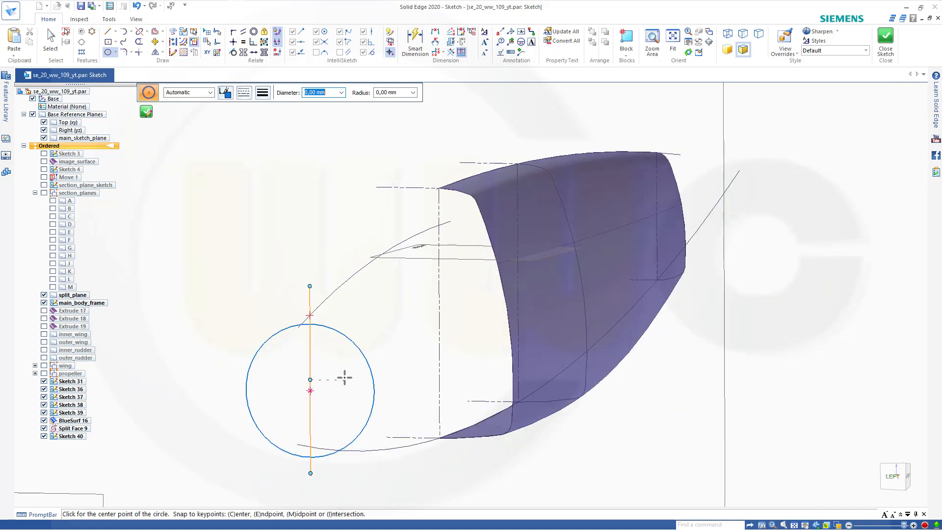
key(Escape)
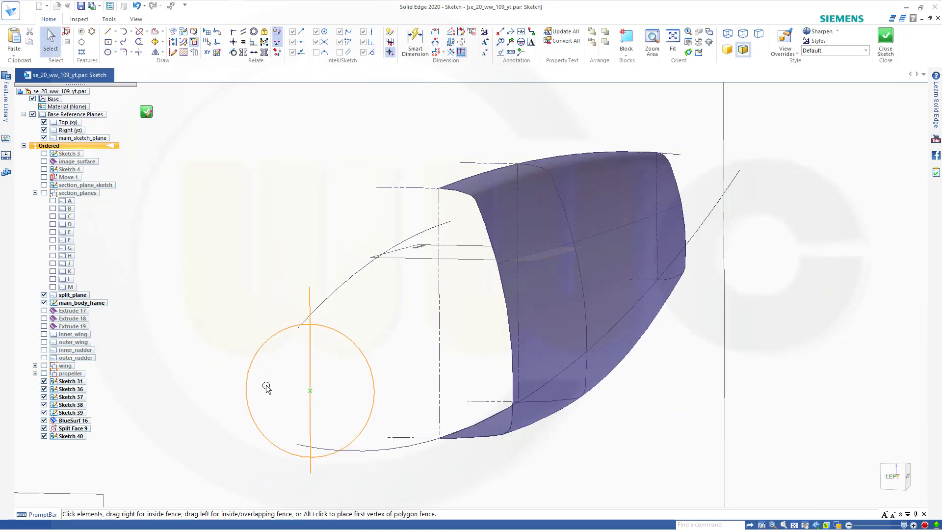
click(361, 353)
key(Escape)
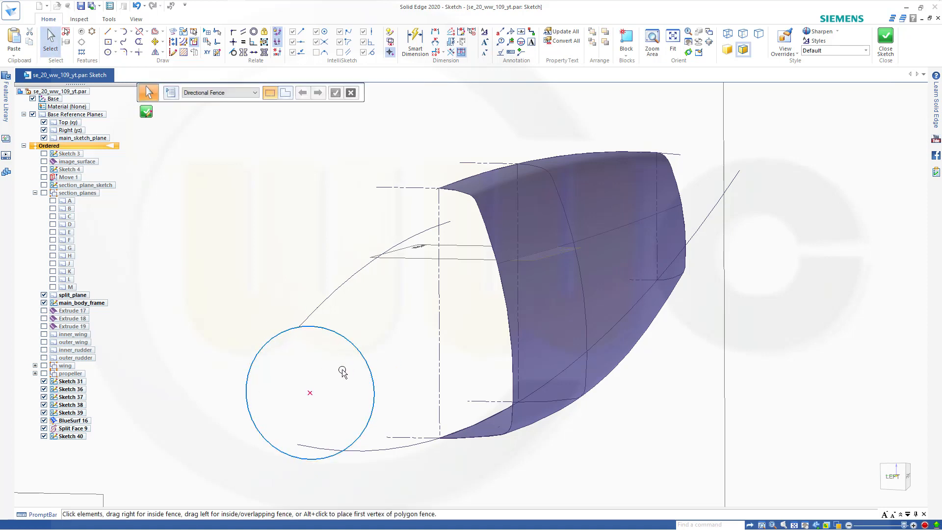
scroll(326, 386, down, 2)
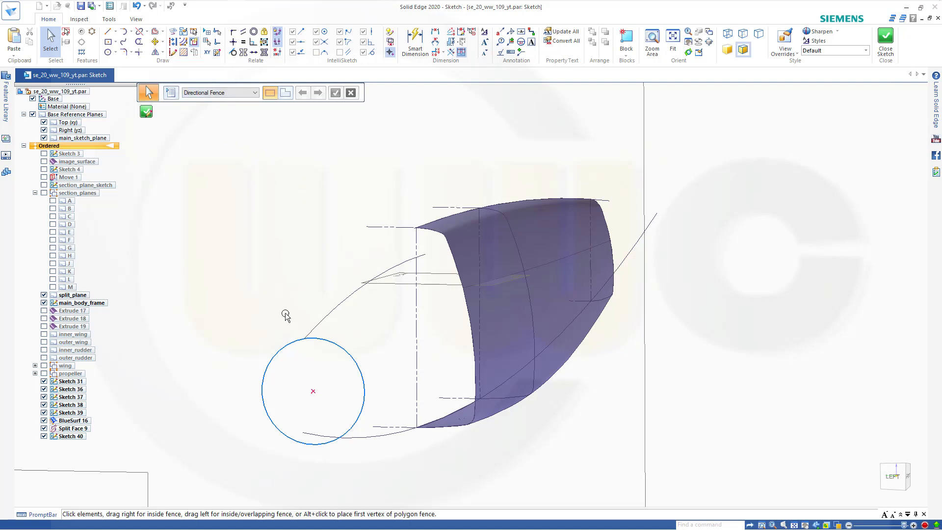
Draw a vertical line about 1163 mm long through the circle's centre and convert it to construction geometry.
click(107, 31)
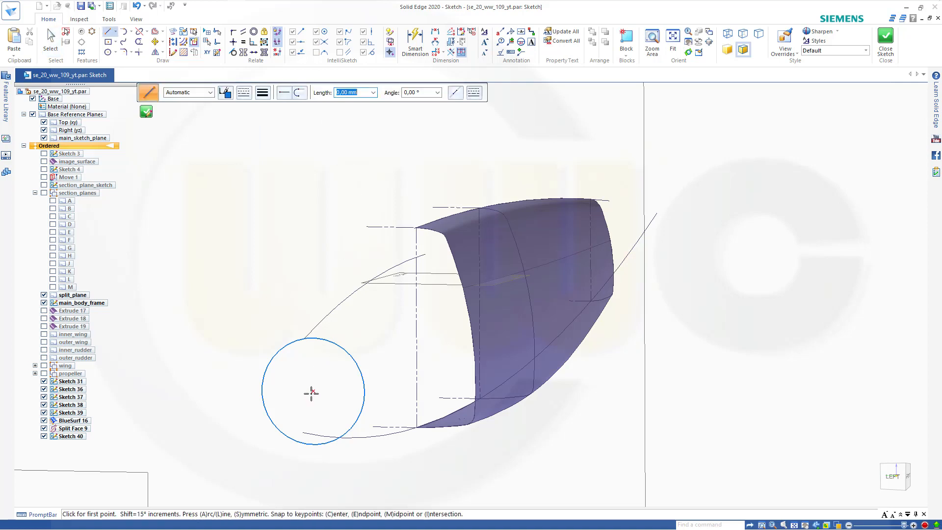
click(314, 307)
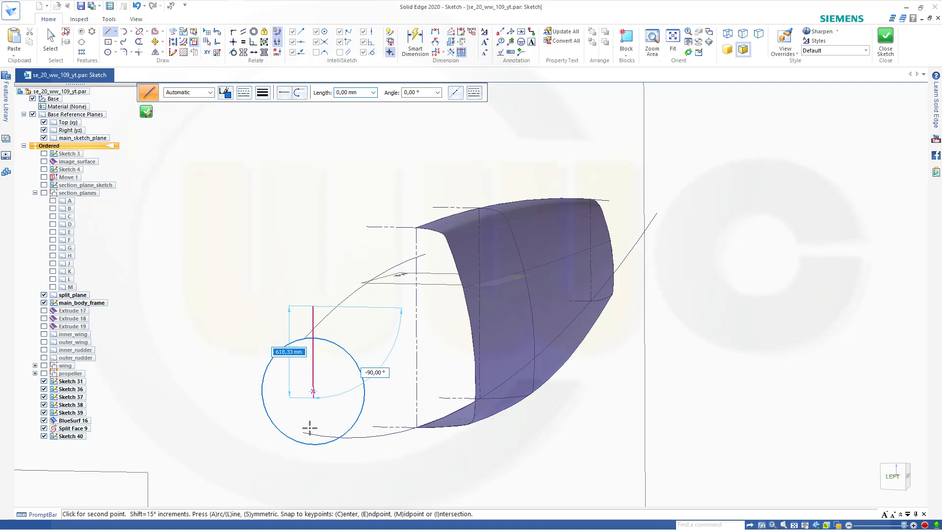
click(312, 478)
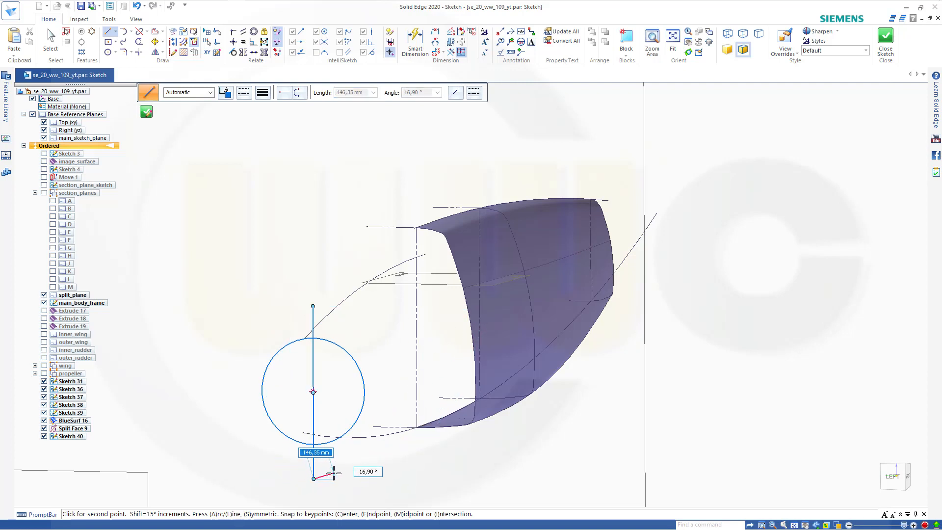
key(Escape)
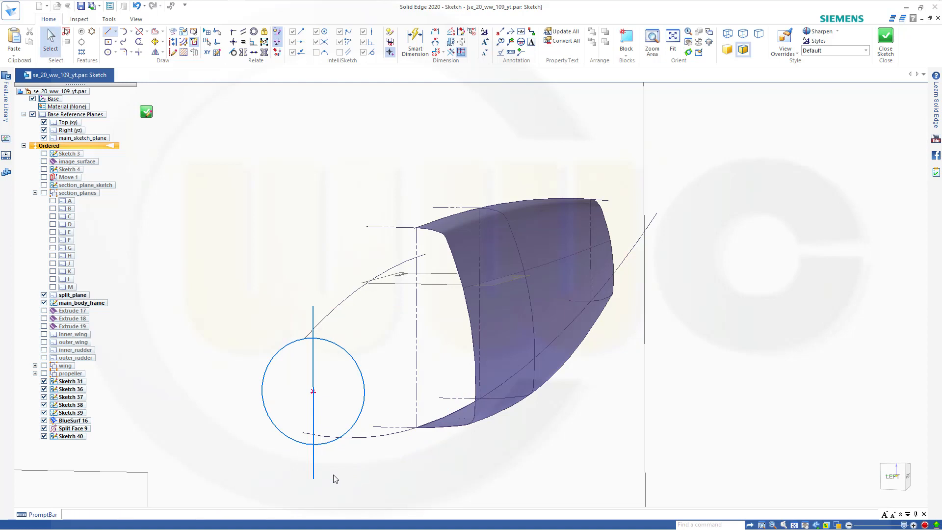
click(313, 447)
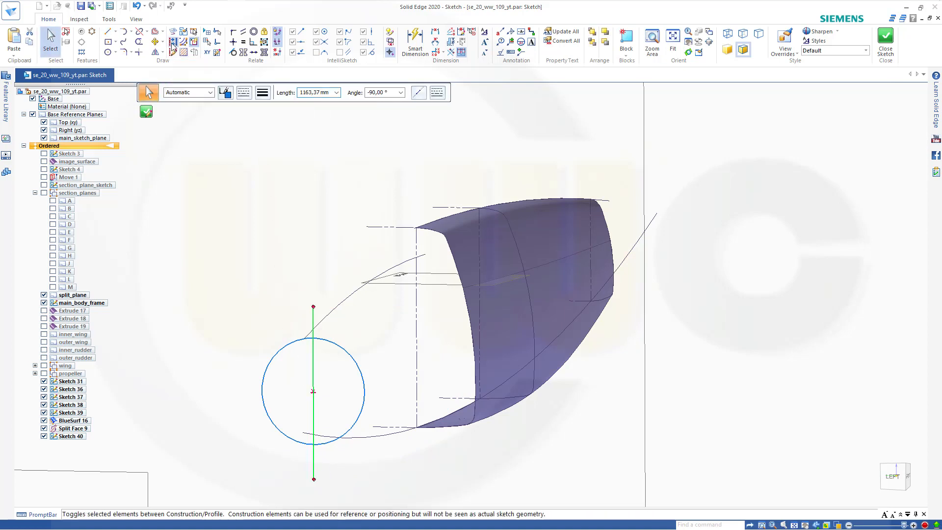
click(173, 41)
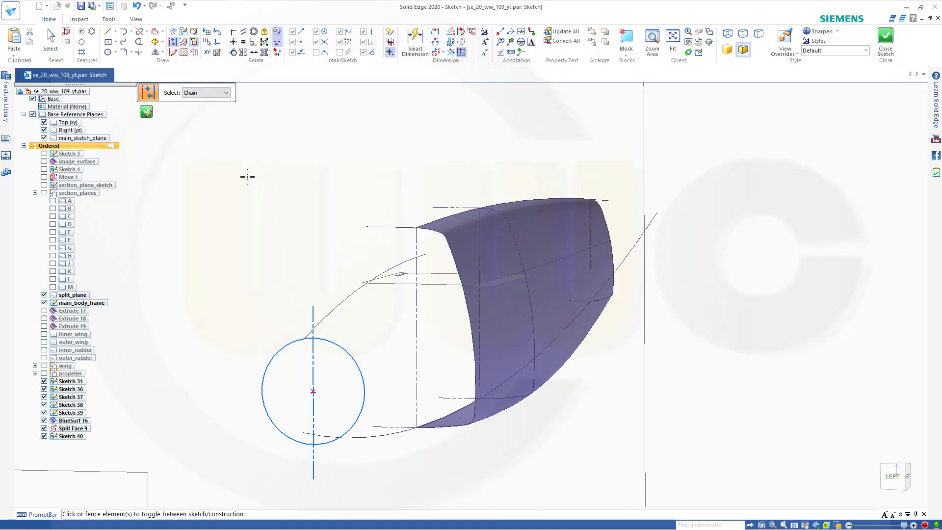
key(Escape)
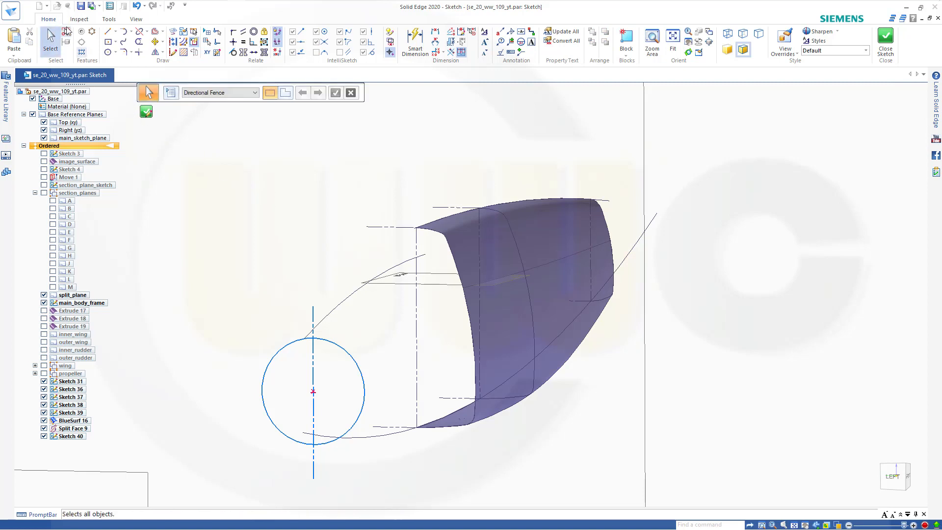
Trim away the outer half of the circle opposite the fuselage skin and the construction line's ends beyond the circle.
click(140, 44)
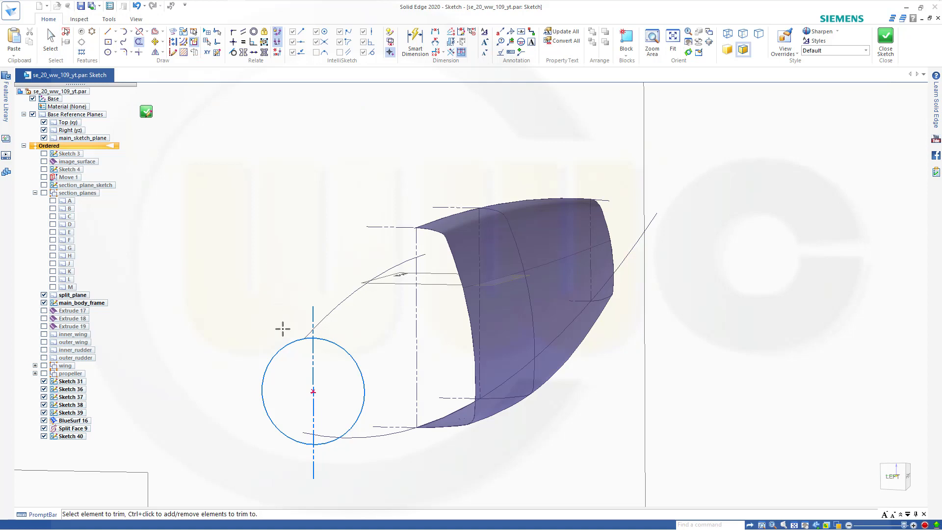
drag(283, 329, 284, 377)
drag(334, 321, 294, 316)
drag(304, 452, 363, 459)
scroll(285, 414, down, 2)
scroll(282, 411, up, 2)
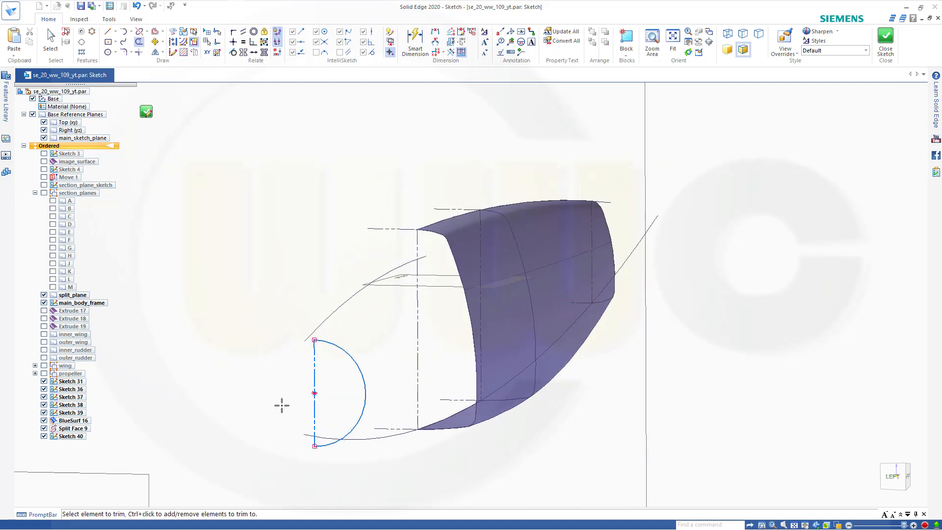
Connect the half circle's upper and lower endpoints to the points where the upper and lower frame curves cross plane A.
click(233, 34)
scroll(304, 387, up, 1)
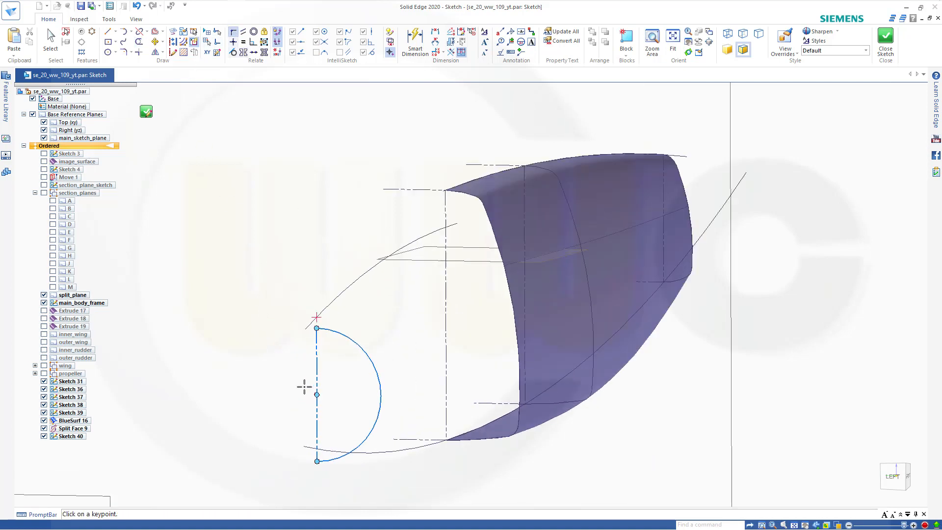
click(316, 327)
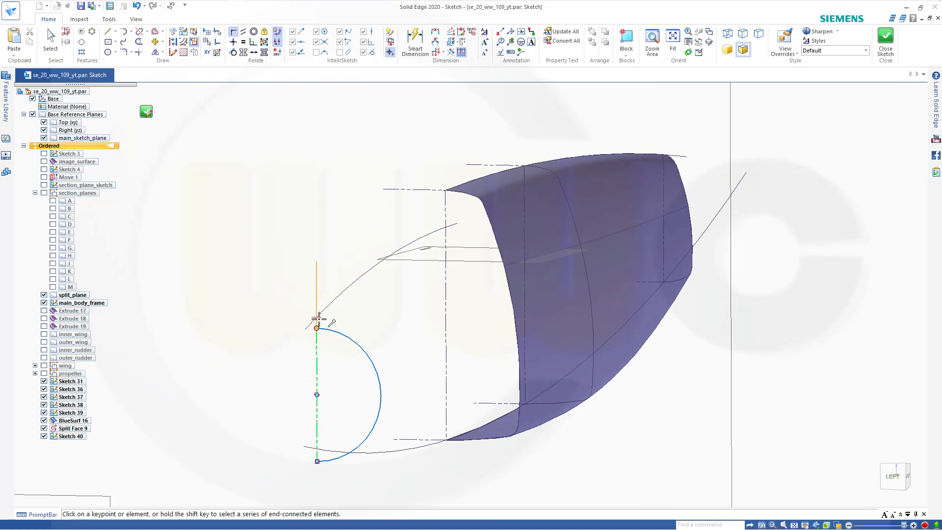
click(316, 317)
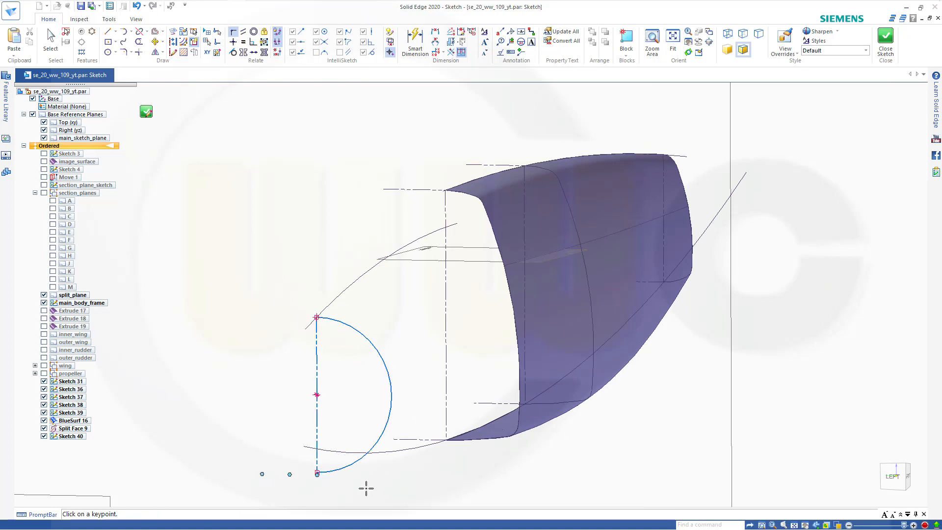
scroll(323, 496, up, 1)
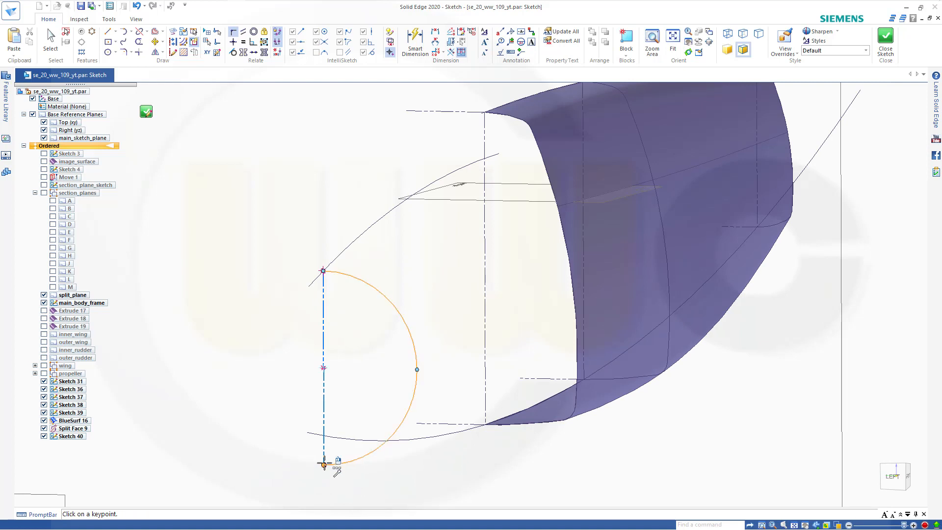
click(323, 464)
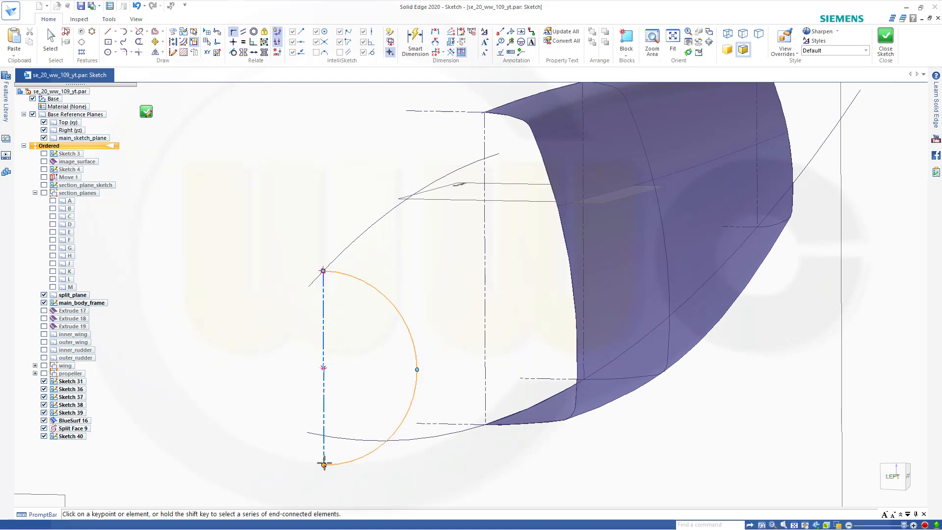
click(323, 435)
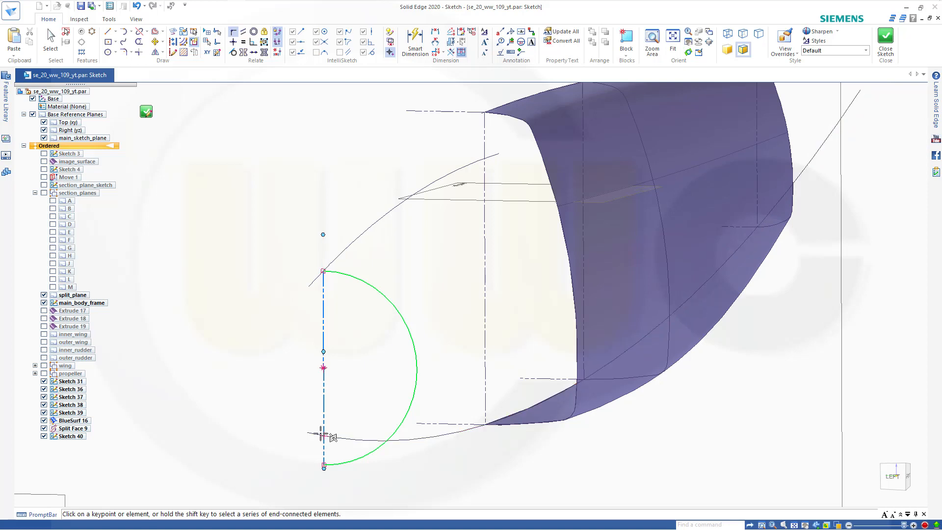
click(323, 436)
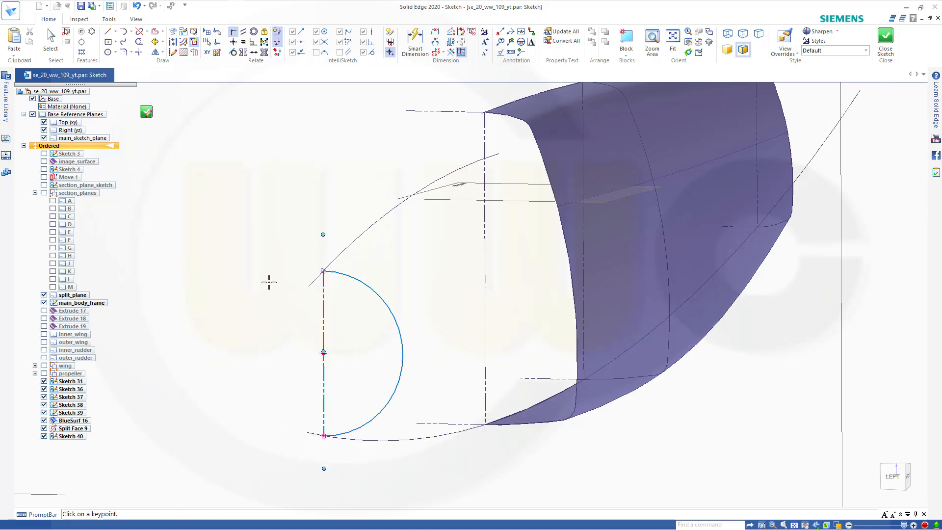
key(Escape)
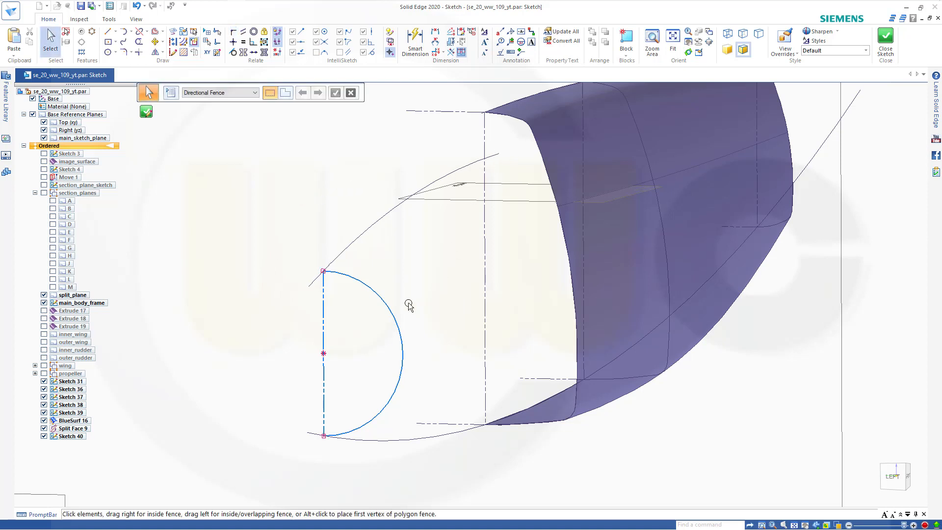
Draw a horizontal line about 390 mm long from the vertical construction line across the upper part of the half circle.
mouse_move(420, 303)
middle_down()
mouse_move(427, 301)
mouse_move(417, 304)
middle_up()
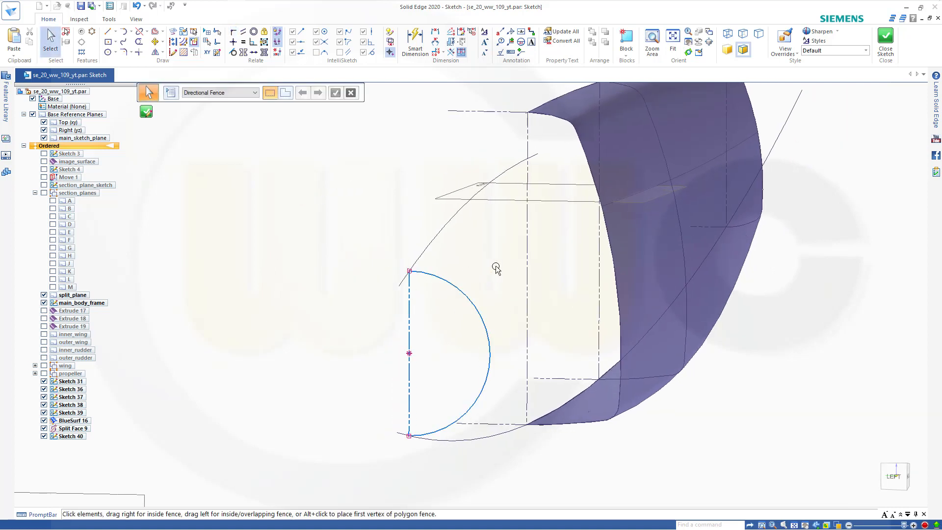
middle_drag(496, 269, 458, 264)
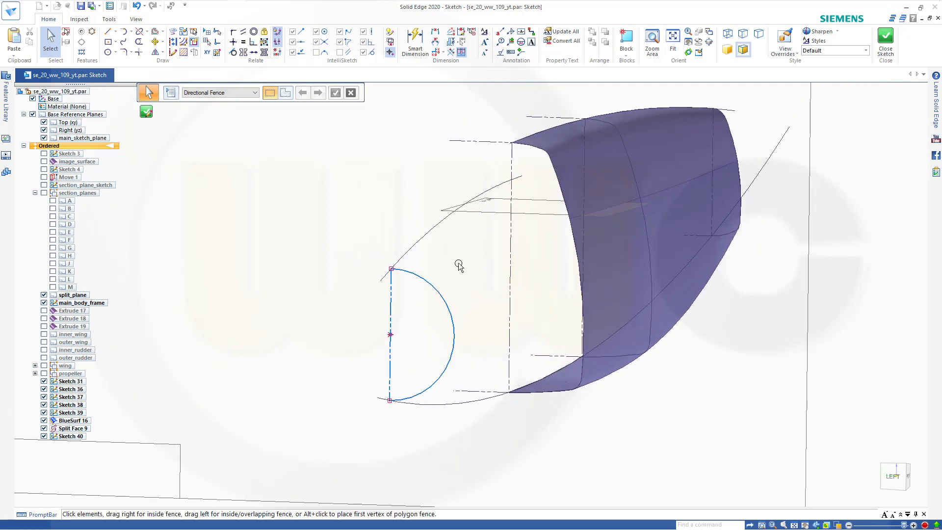
click(107, 31)
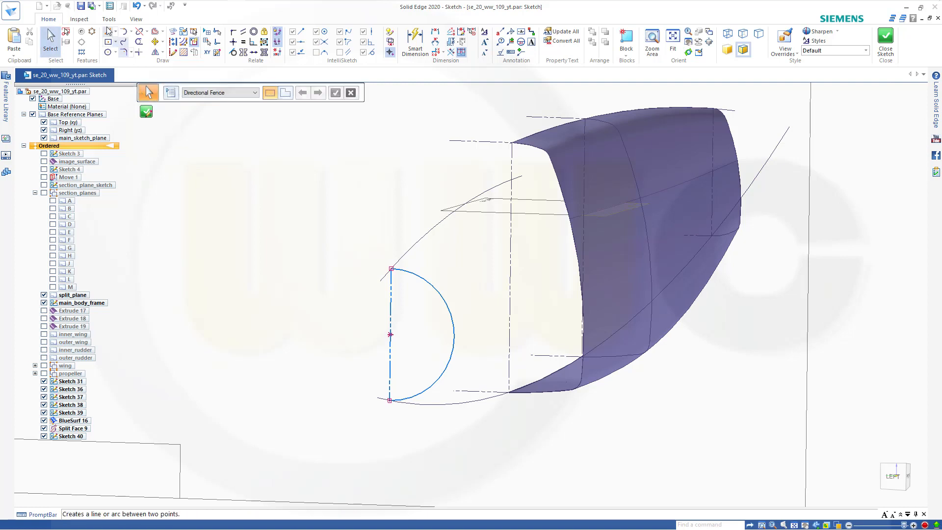
click(391, 291)
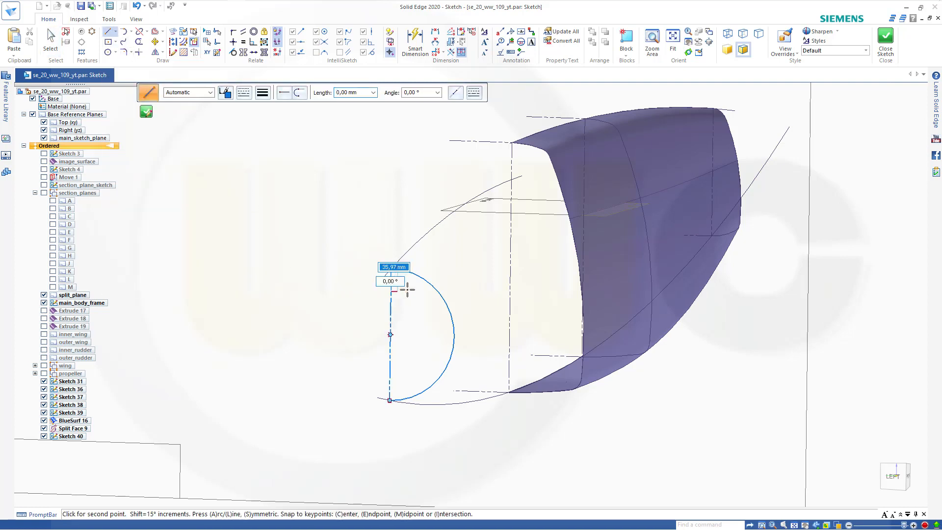
click(461, 292)
key(Escape)
scroll(454, 319, up, 3)
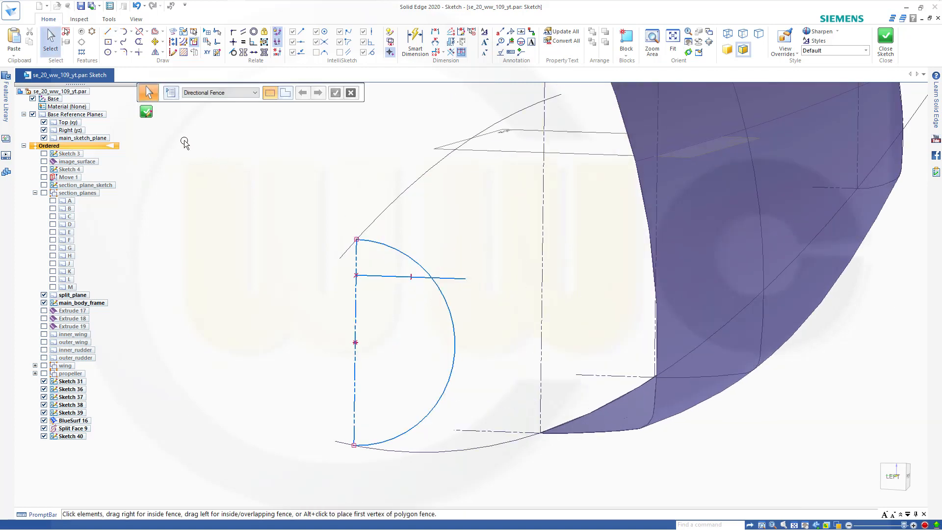
Split the half circle's arc where the horizontal line crosses it.
click(139, 32)
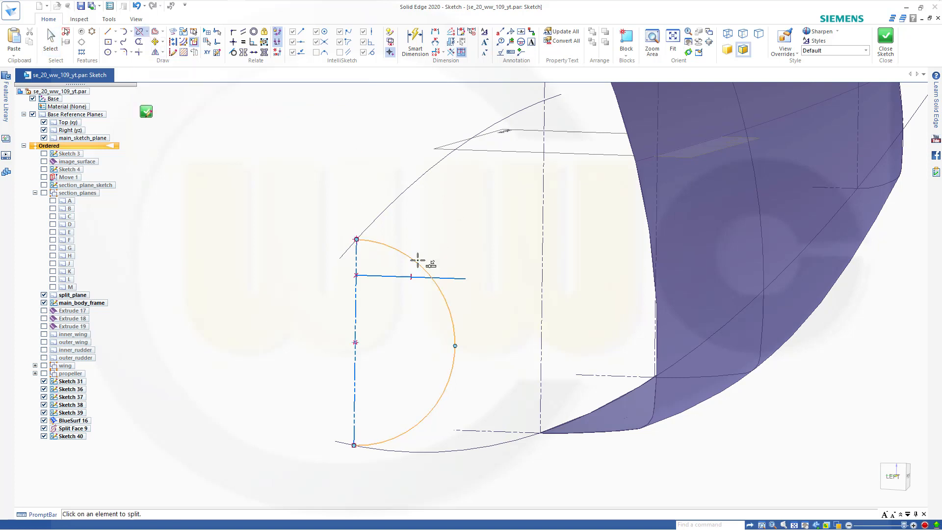
click(417, 261)
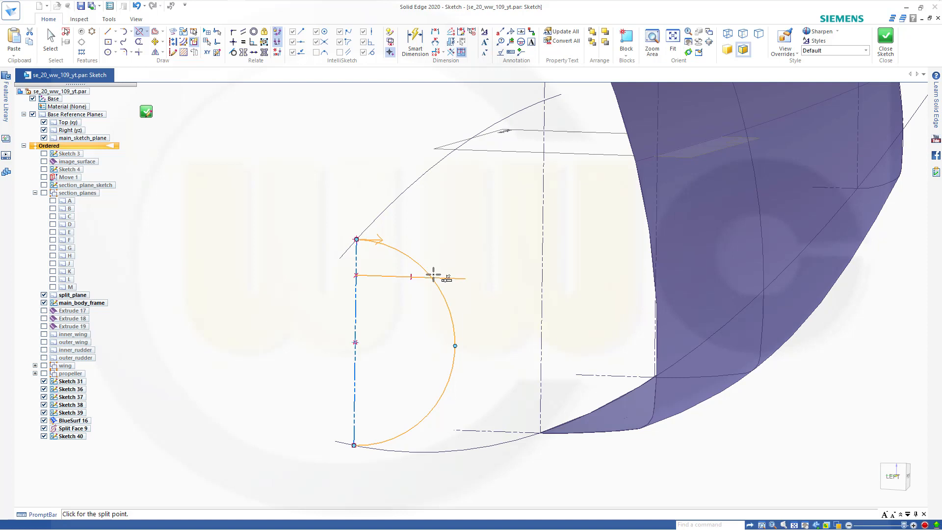
click(434, 278)
click(432, 278)
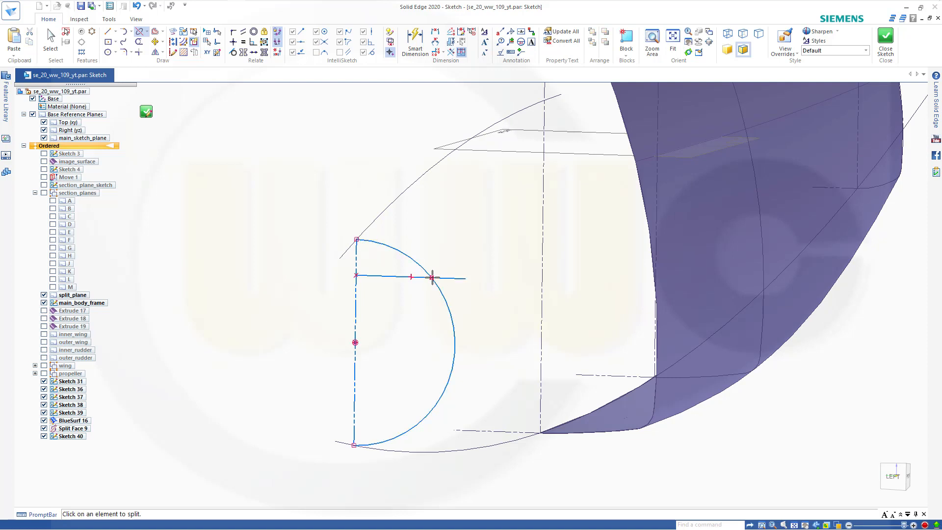
key(Escape)
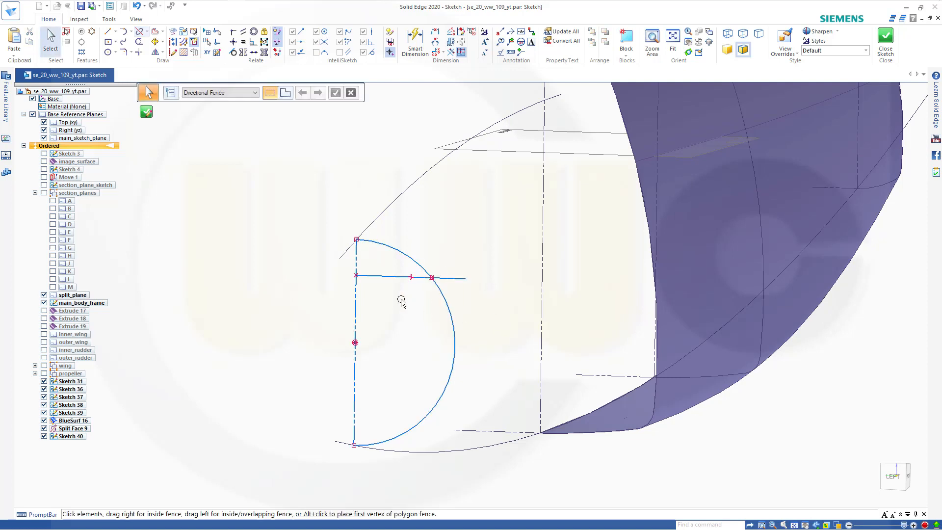
Move the horizontal line slightly upward together with the split point and convert it to construction geometry.
click(383, 277)
mouse_move(384, 270)
mouse_down()
mouse_move(381, 258)
mouse_move(380, 267)
mouse_up()
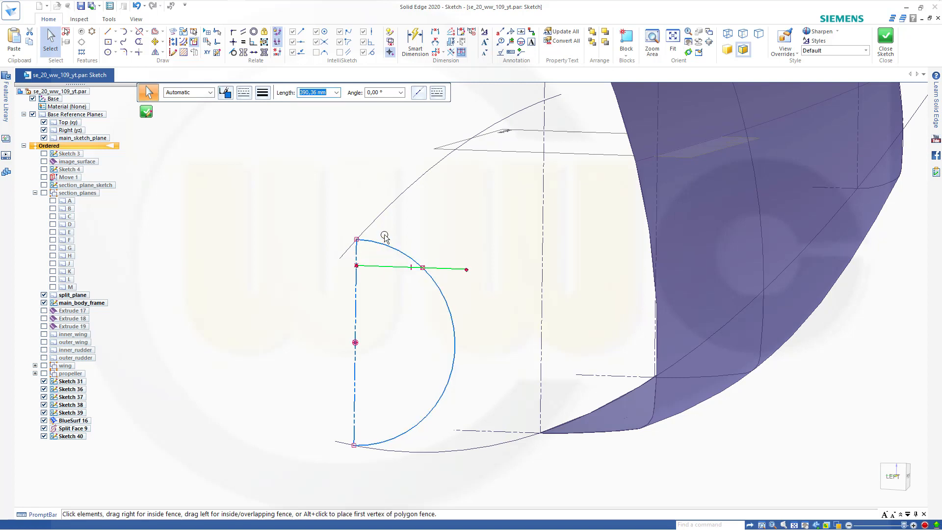
click(379, 210)
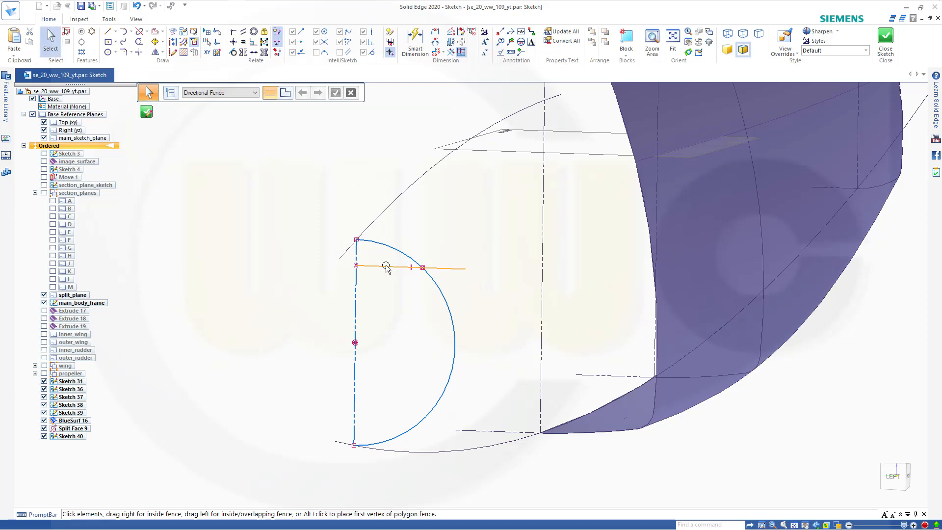
click(384, 266)
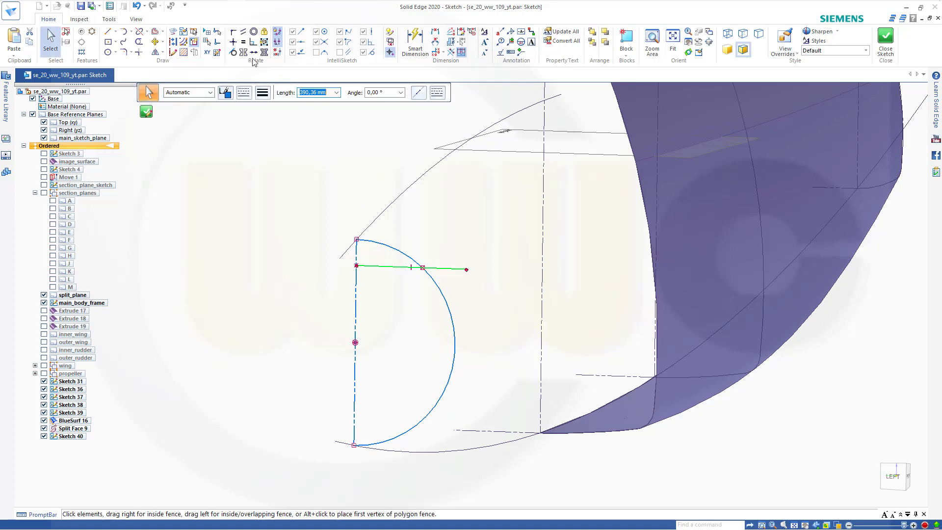
click(173, 43)
key(Escape)
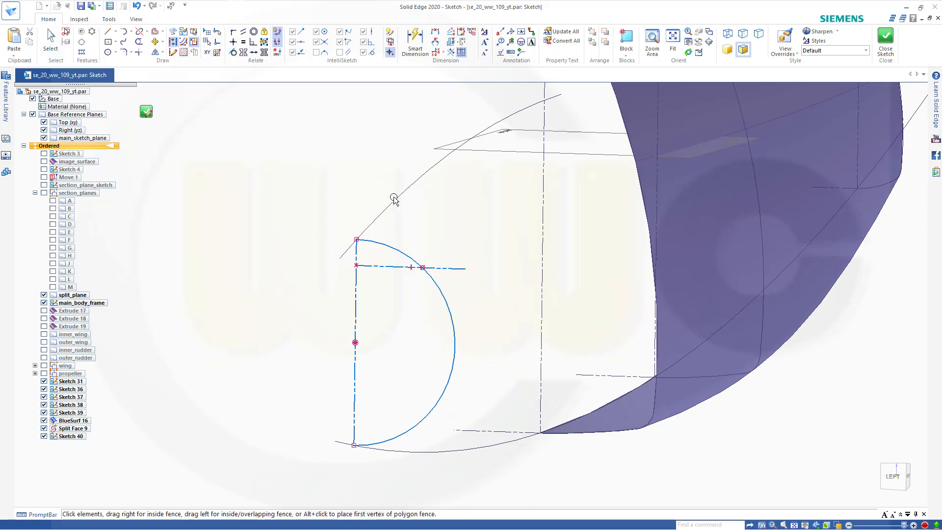
Close and finish the half-circle sketch on plane A.
click(885, 42)
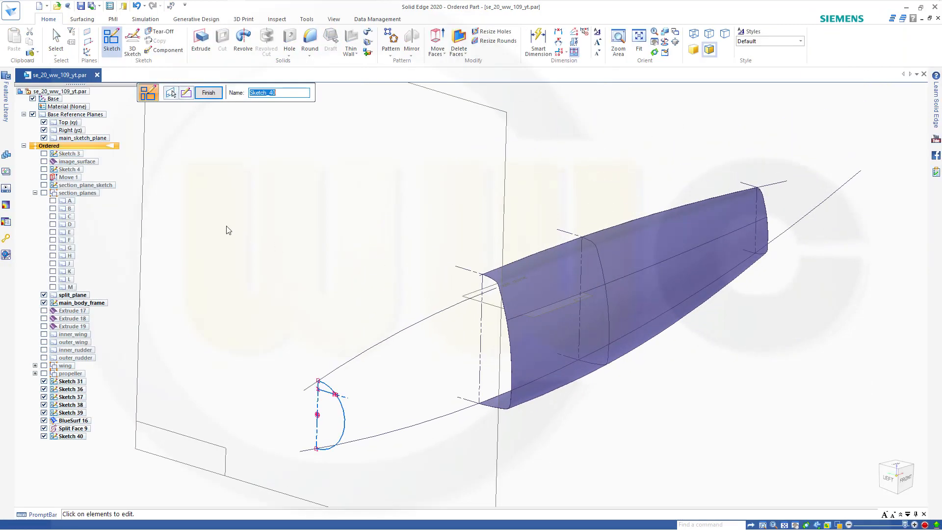
click(207, 92)
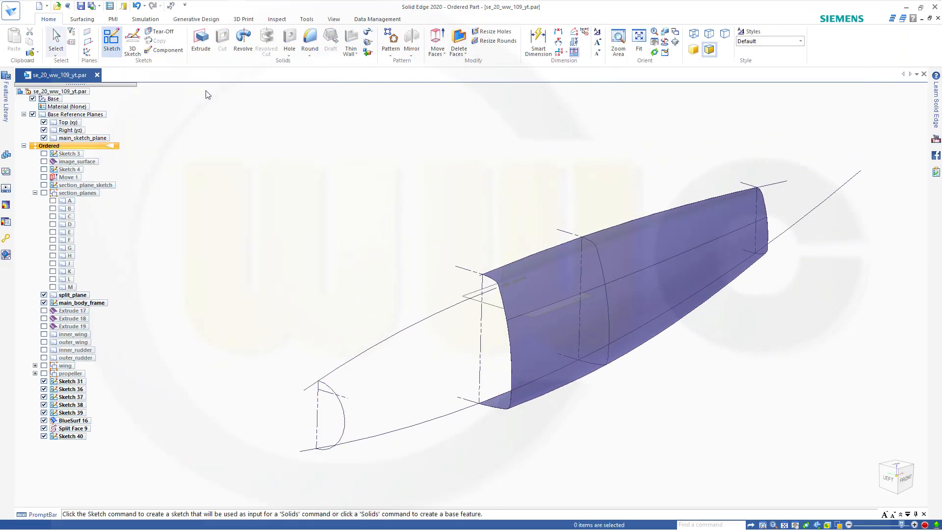
scroll(317, 292, down, 1)
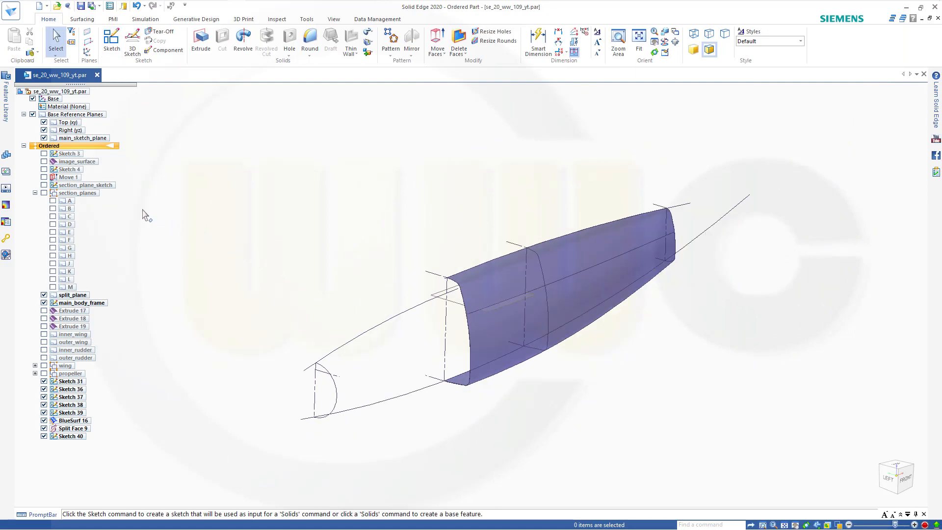
Show the image_surface blueprint and start a new sketch on main_sketch_plane.
click(43, 162)
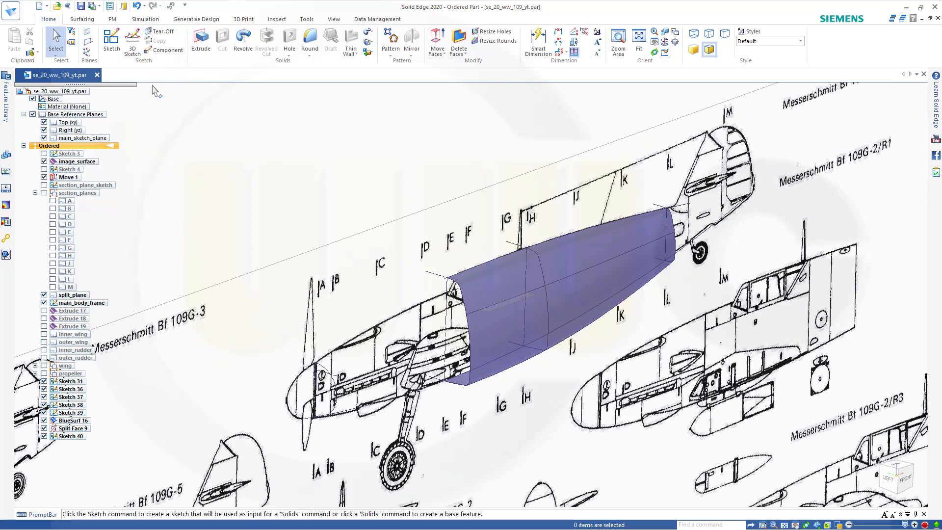
click(111, 42)
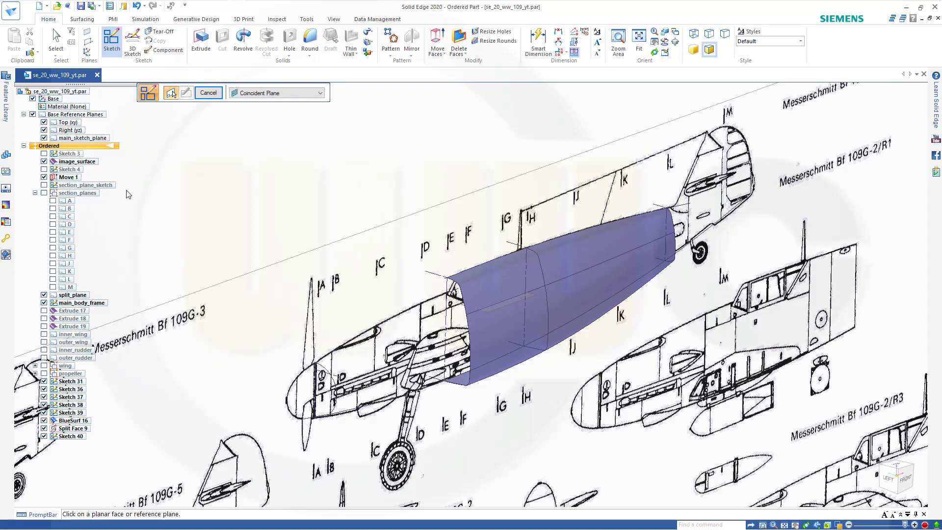
click(94, 138)
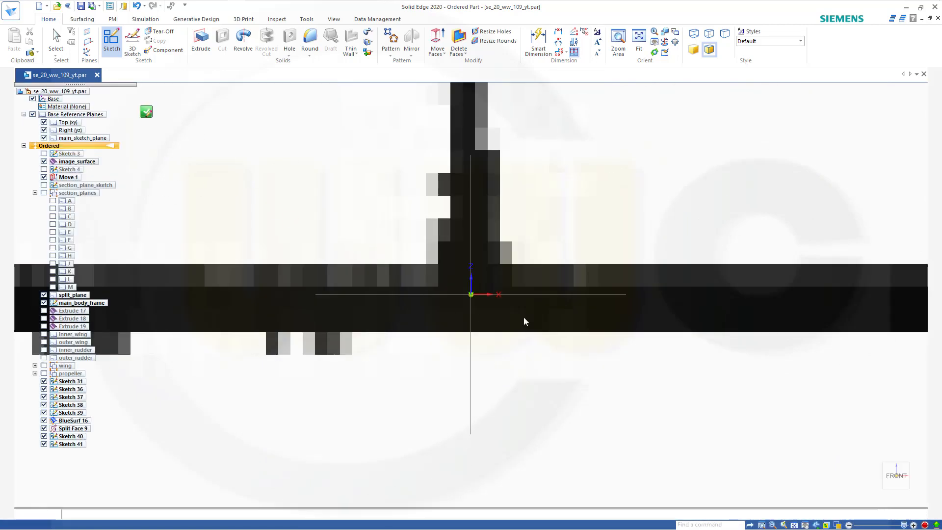
Trace the B-B section's centreline with a vertical line about 857 mm long, ending in outward horizontal lines about 184 mm (upper) and 161 mm (lower).
scroll(537, 319, down, 8)
scroll(598, 376, down, 5)
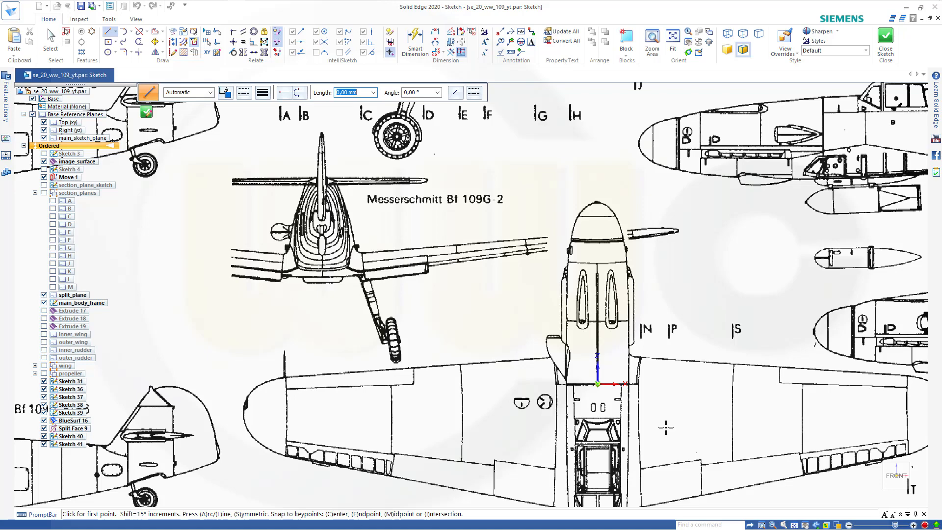
mouse_move(669, 428)
shift+middle_down()
mouse_move(608, 330)
mouse_move(521, 303)
mouse_move(519, 274)
shift+middle_up()
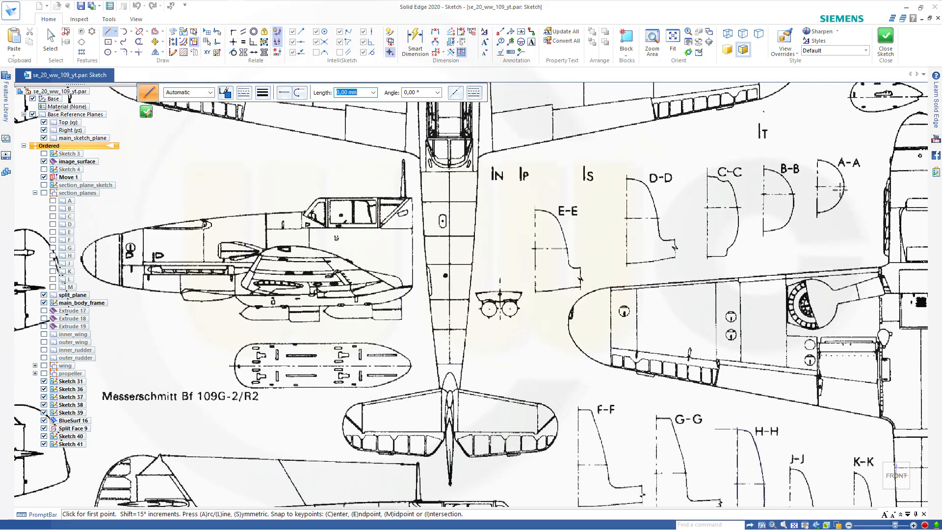
scroll(839, 188, up, 5)
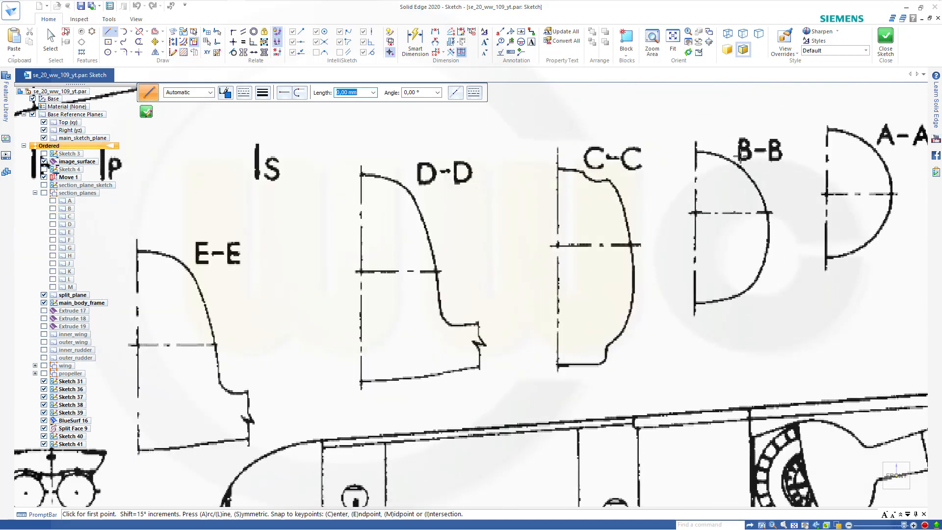
scroll(740, 156, up, 1)
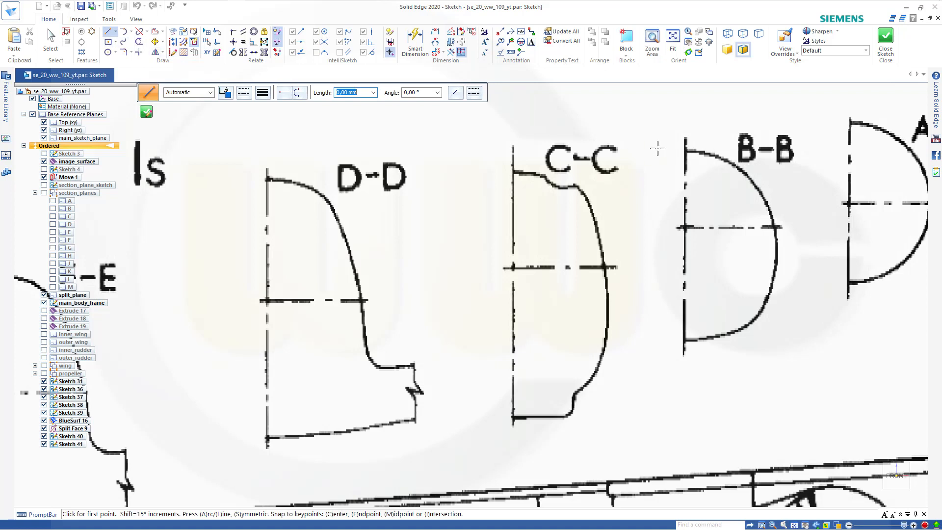
click(644, 148)
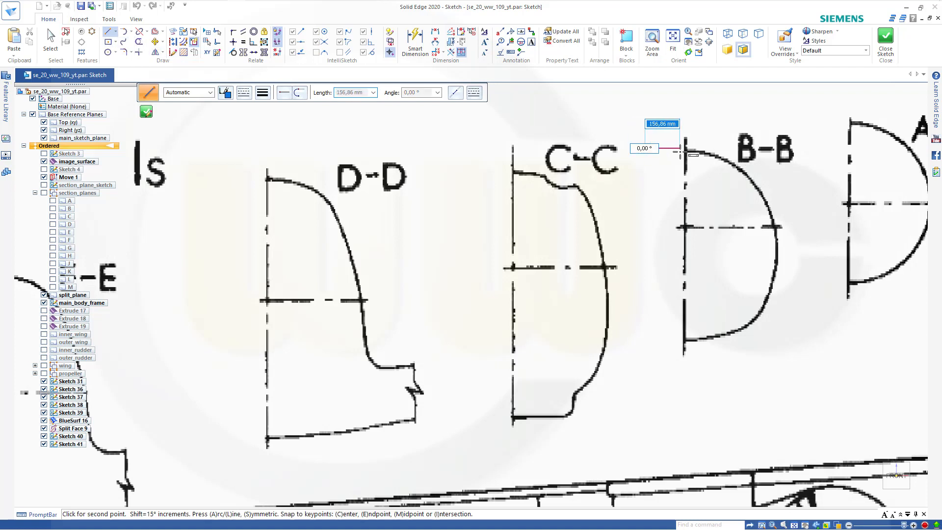
click(685, 147)
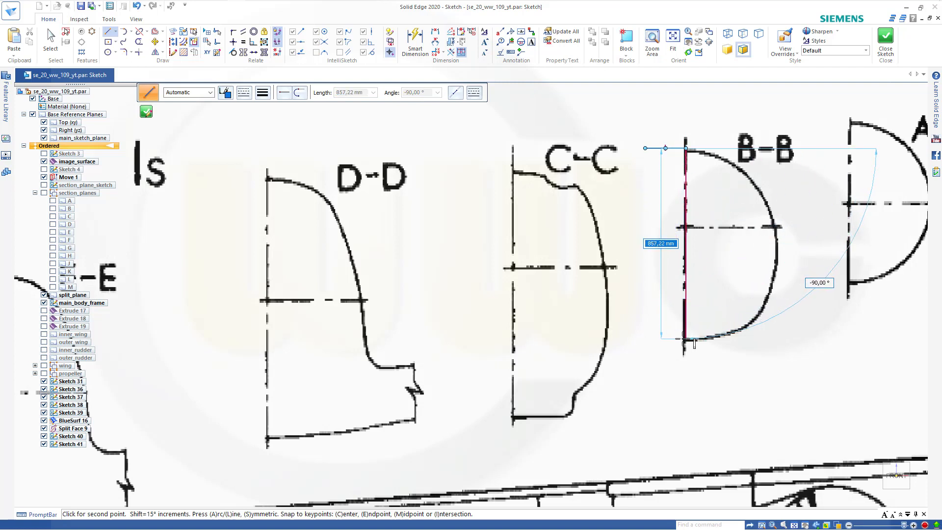
click(684, 338)
click(650, 338)
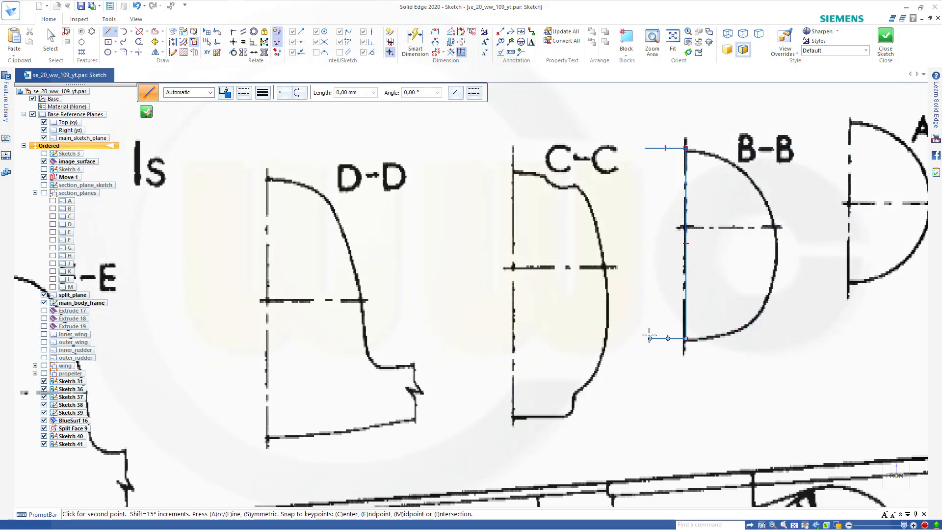
key(Escape)
key(Escape)
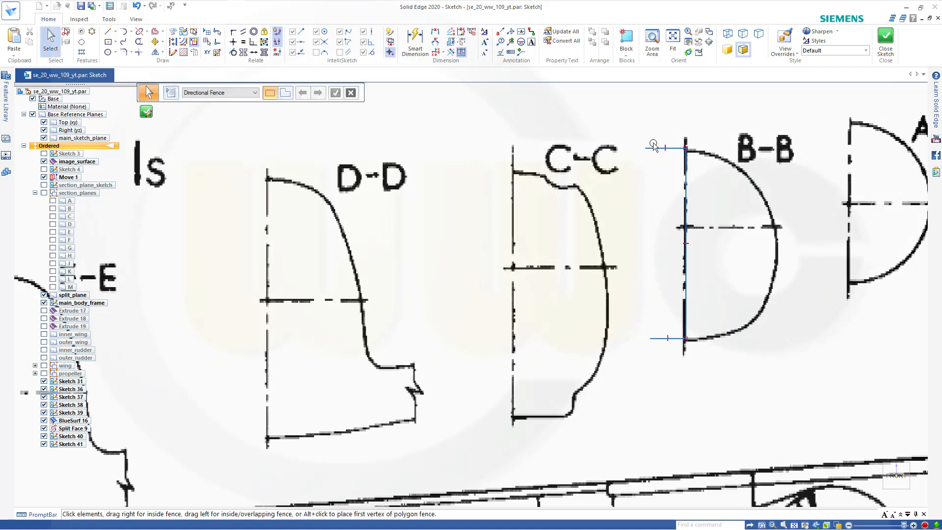
Convert the upper, lower and vertical lines at the B-B section to construction geometry.
click(654, 149)
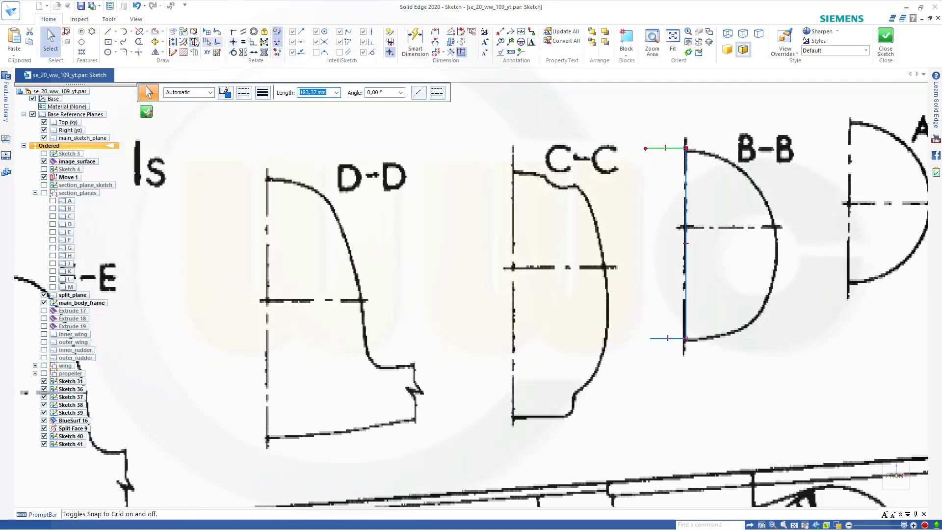
click(174, 48)
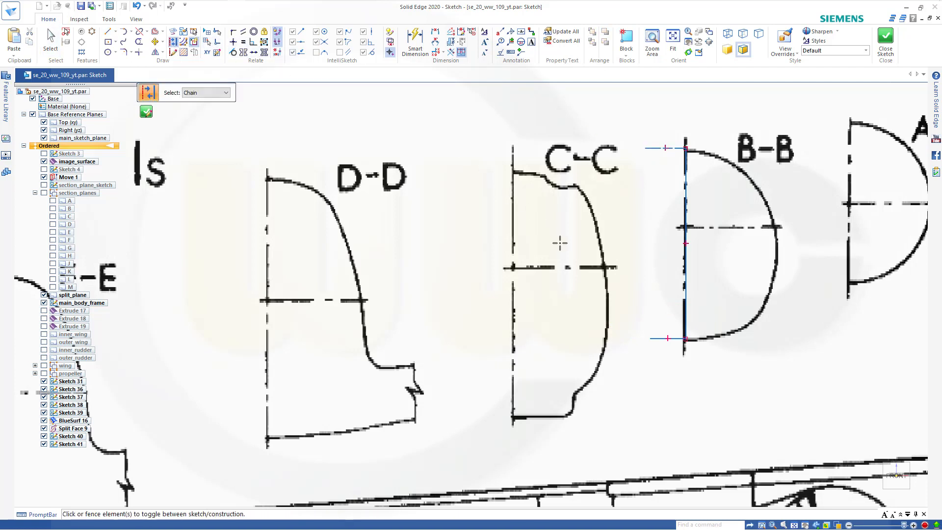
key(Escape)
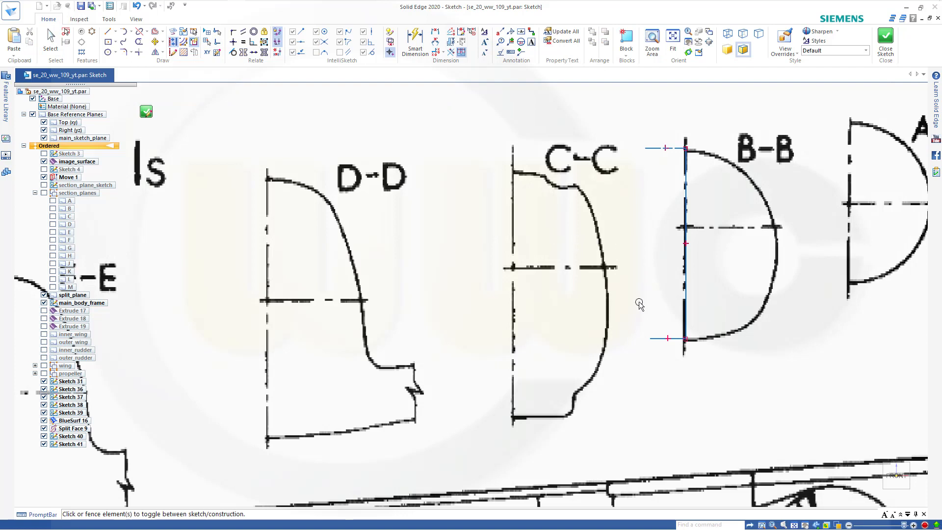
click(660, 338)
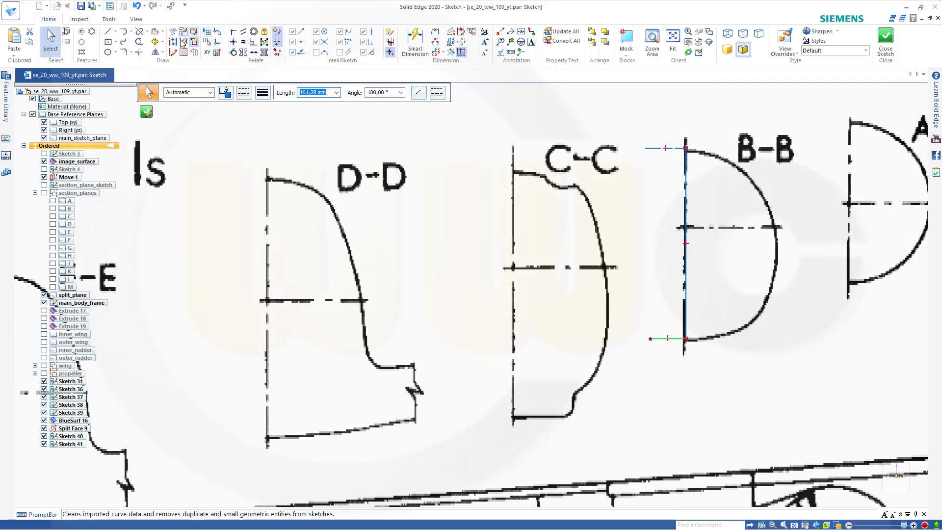
click(172, 42)
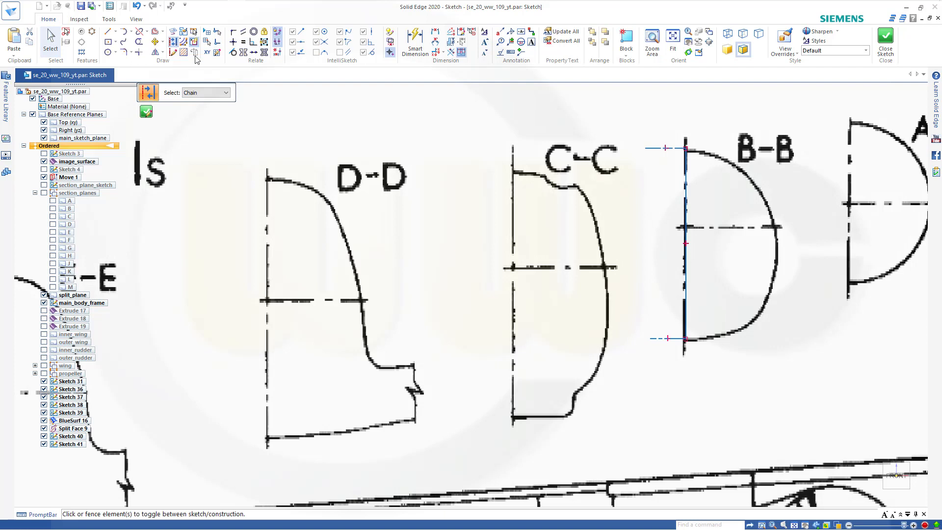
key(Escape)
click(685, 237)
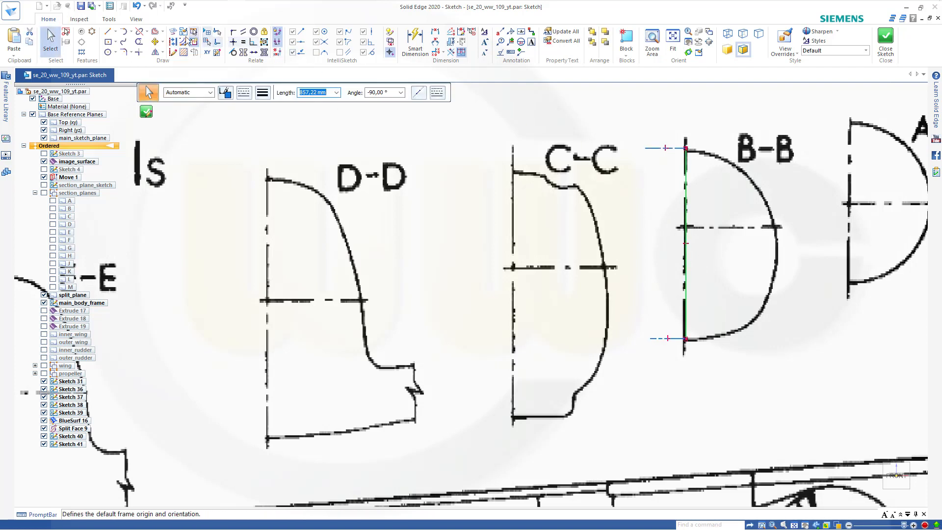
click(173, 43)
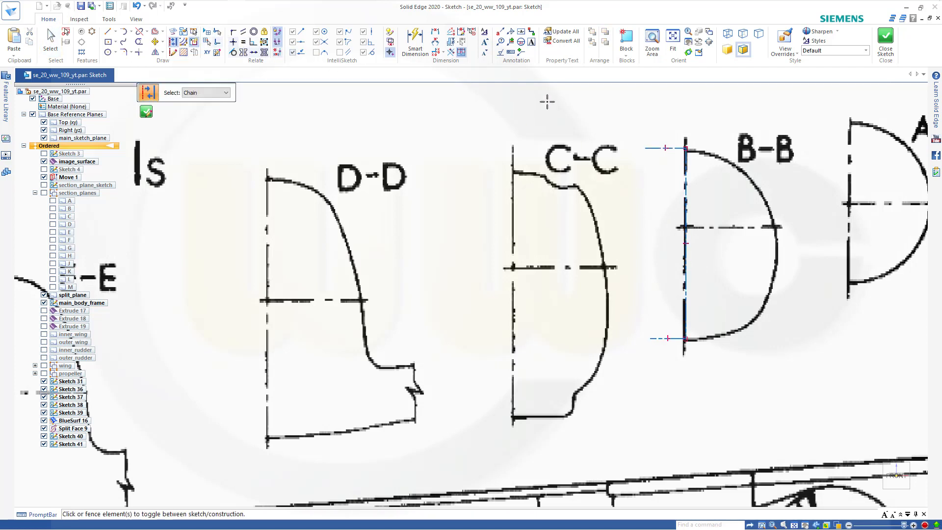
key(Escape)
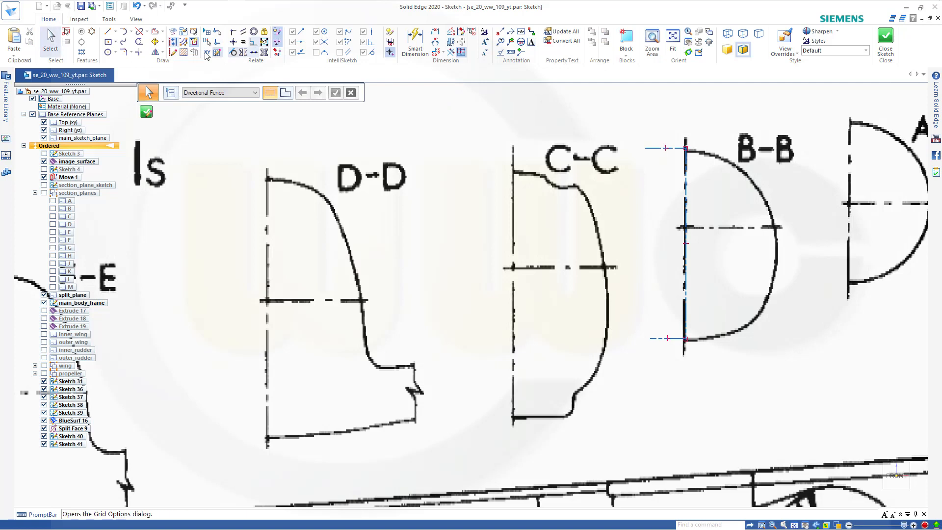
Trace the B-B outline's ends with tangent arcs from the centreline's upper and lower endpoints, with radii about 398 mm and 792 mm.
click(123, 32)
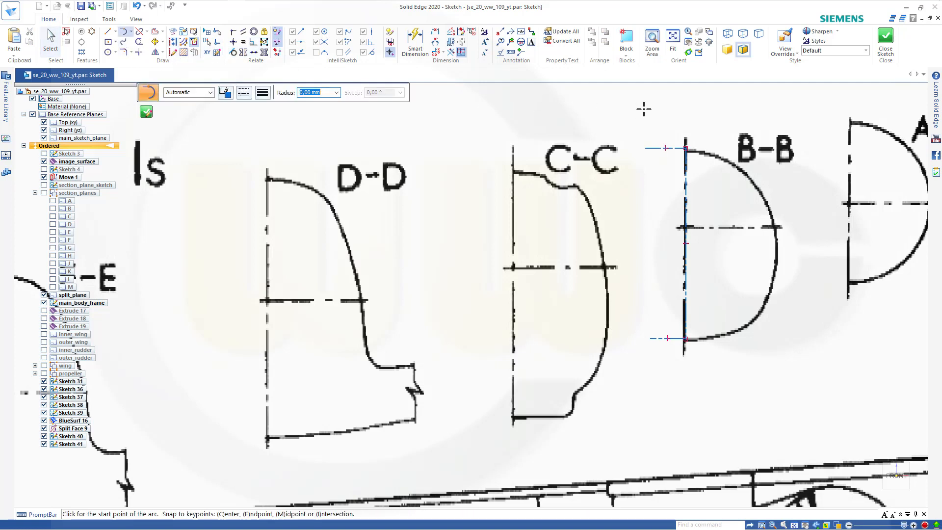
click(686, 148)
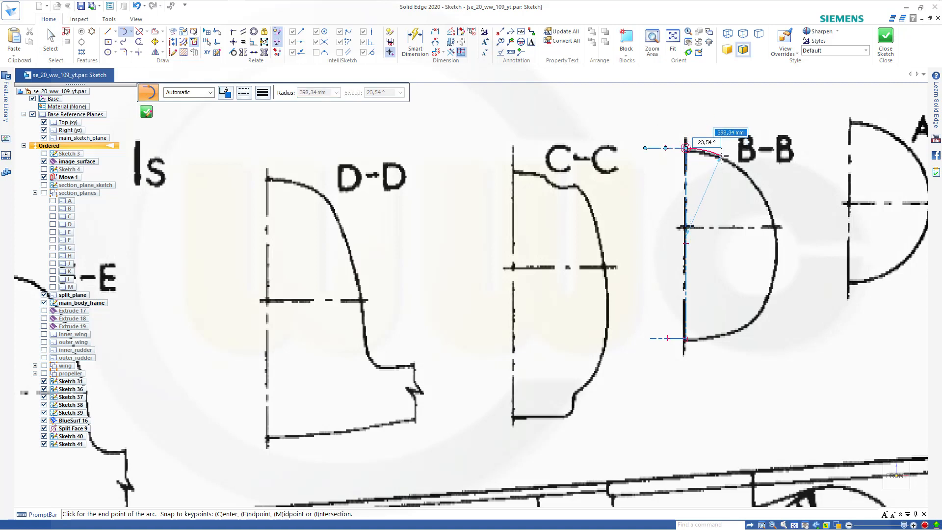
click(721, 156)
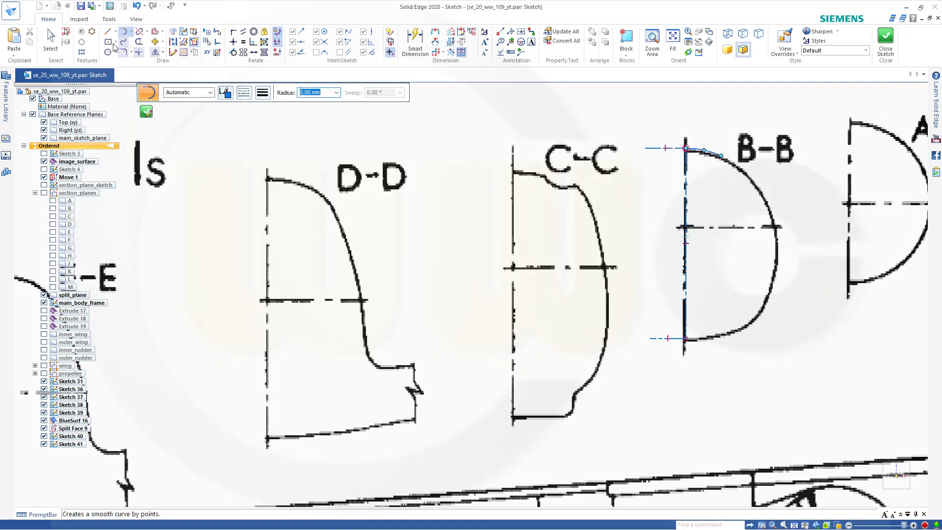
click(685, 338)
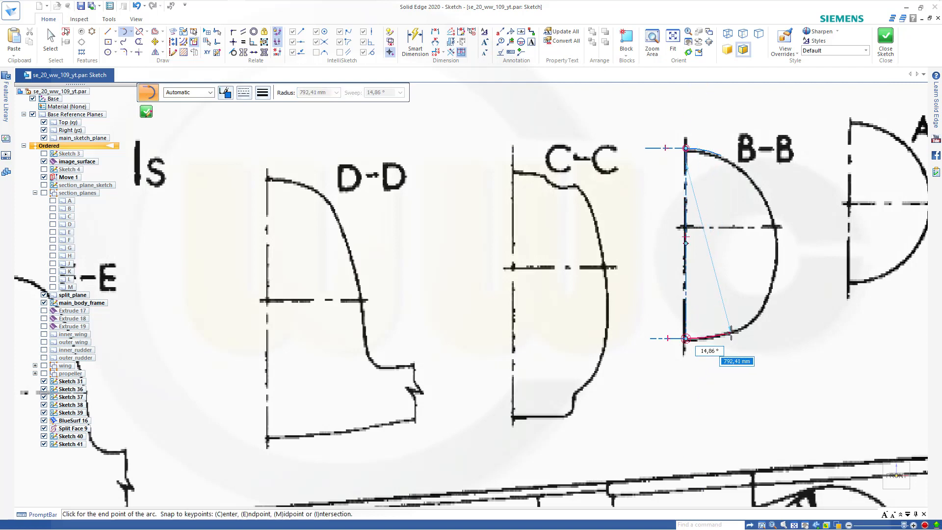
click(730, 333)
key(Escape)
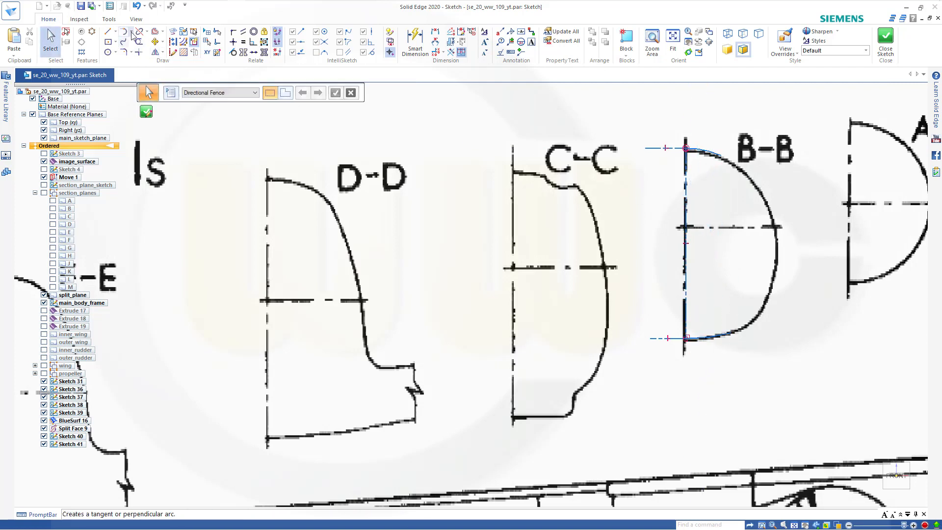
Trace the curved side of section B-B with a three-point arc of about 480 mm radius.
click(131, 32)
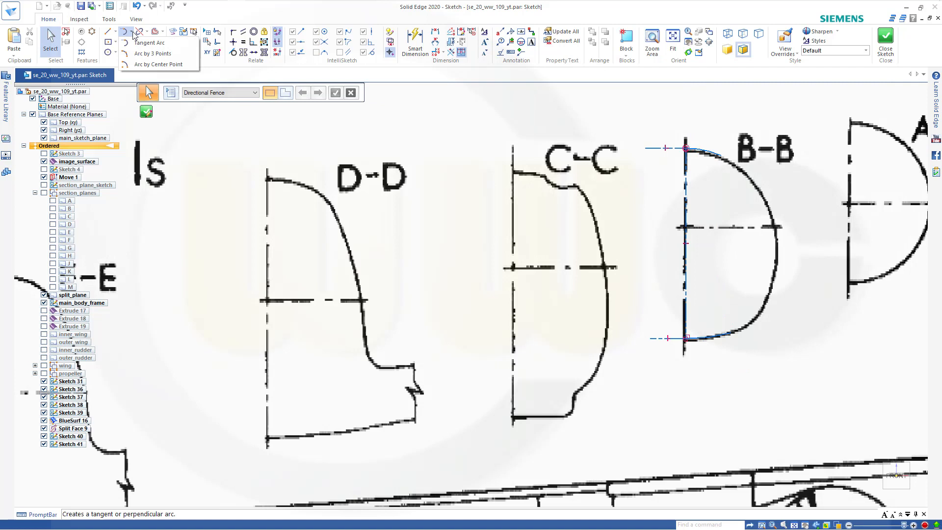
click(145, 54)
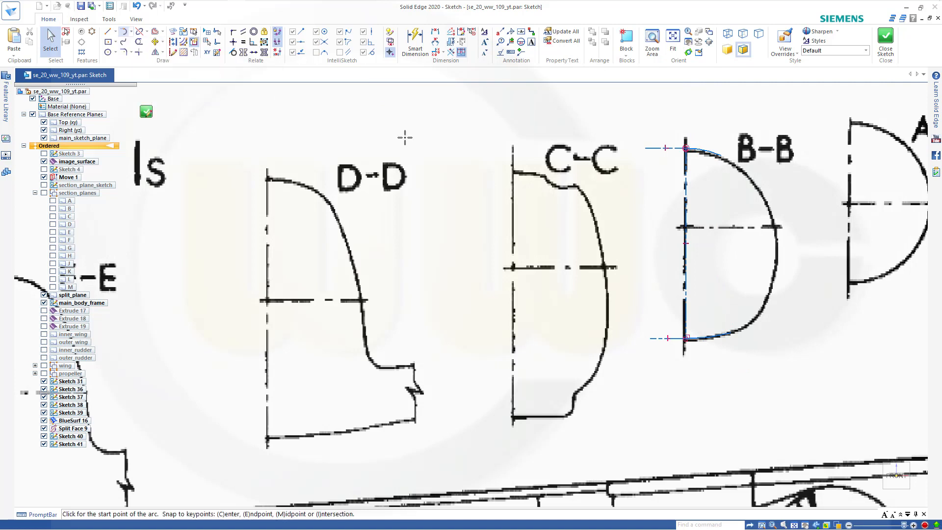
click(734, 167)
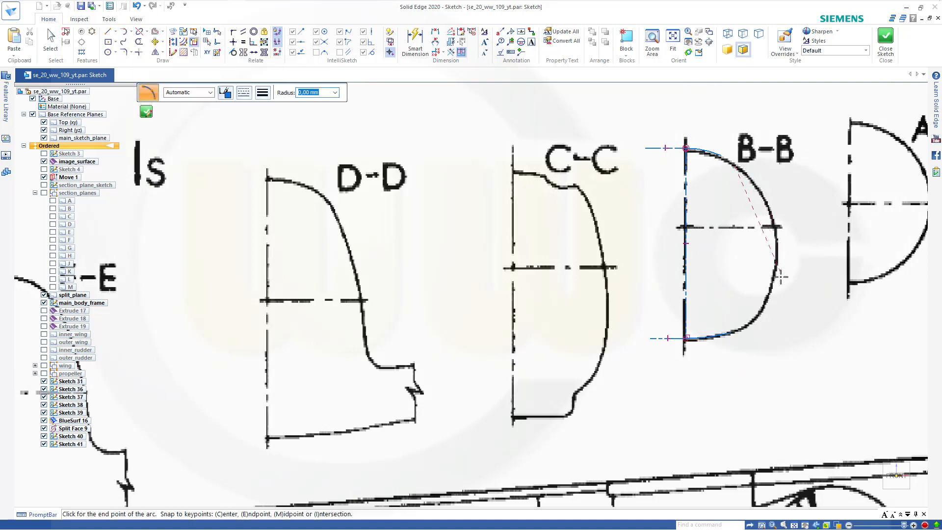
click(747, 324)
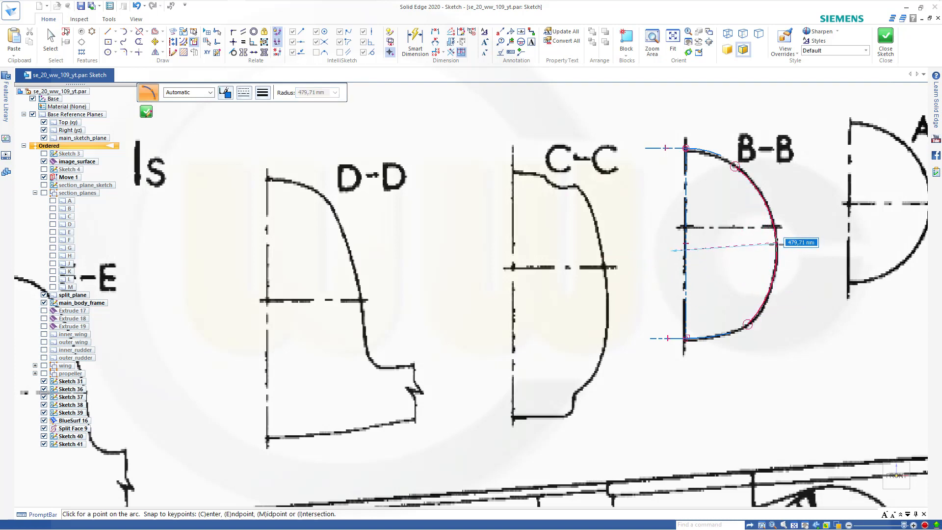
click(776, 244)
key(Escape)
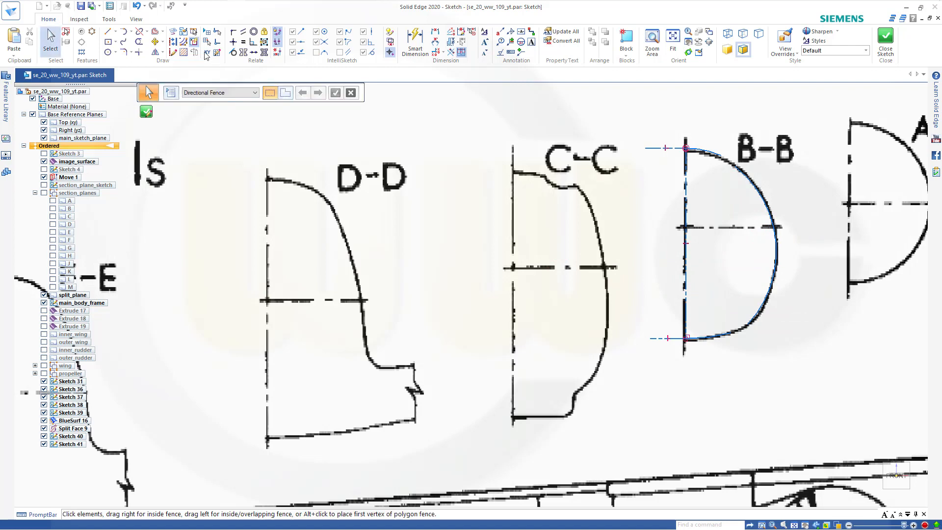
Bridge the lower end arc and the side arc with a tangent arc of about 193 mm radius, tangent to the side arc.
click(124, 32)
scroll(802, 347, up, 1)
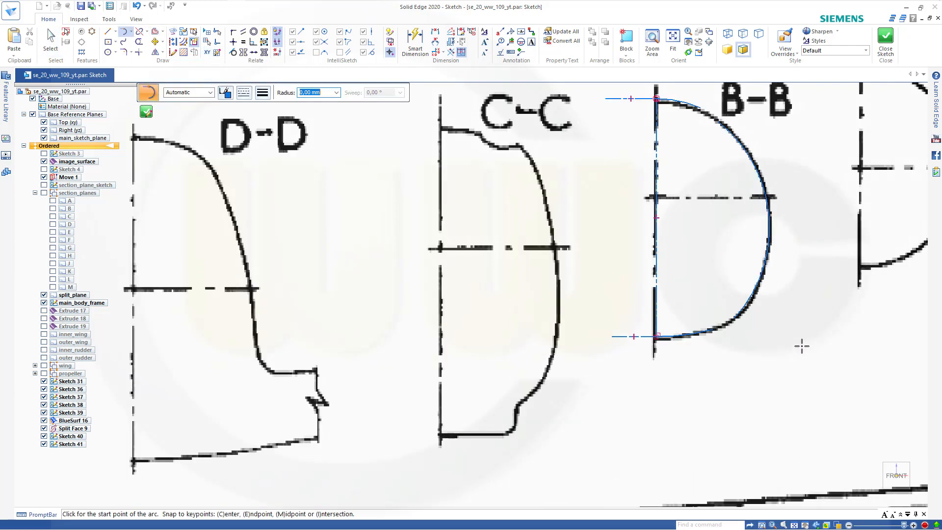
scroll(765, 323, up, 2)
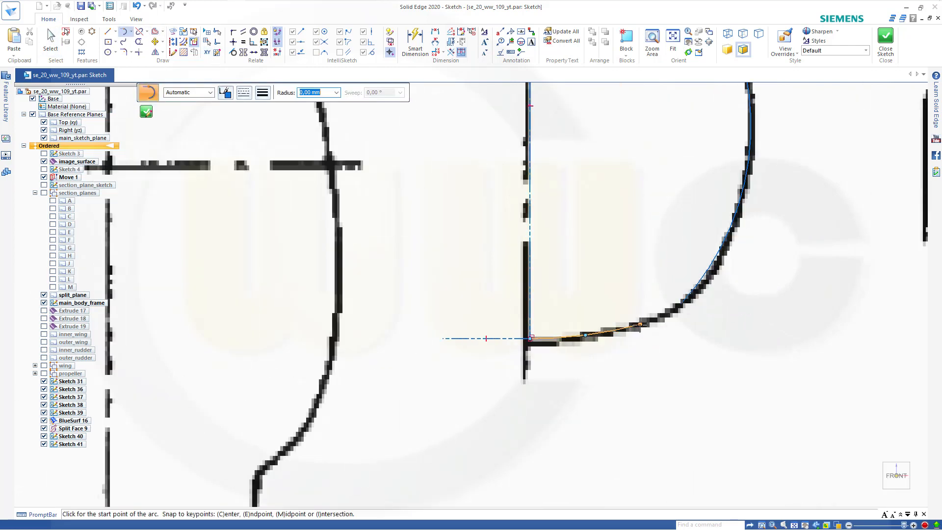
click(640, 324)
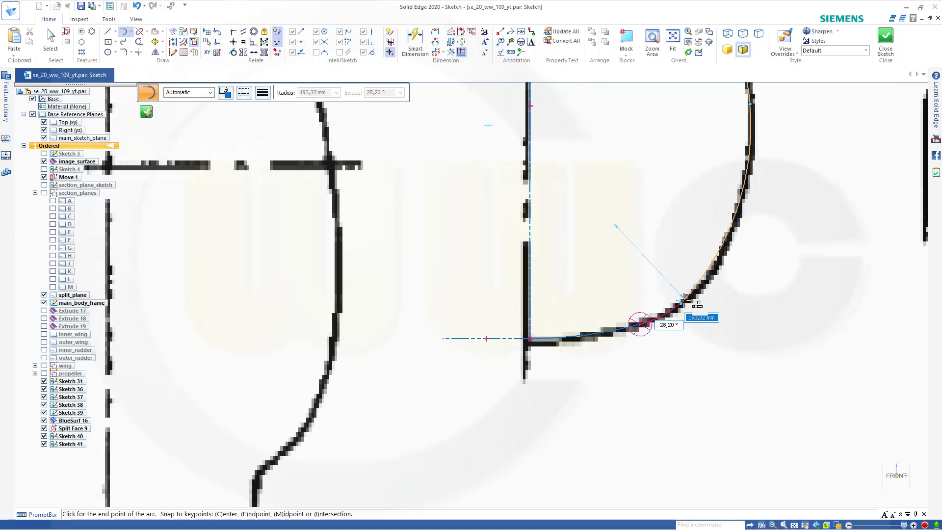
click(681, 305)
key(Escape)
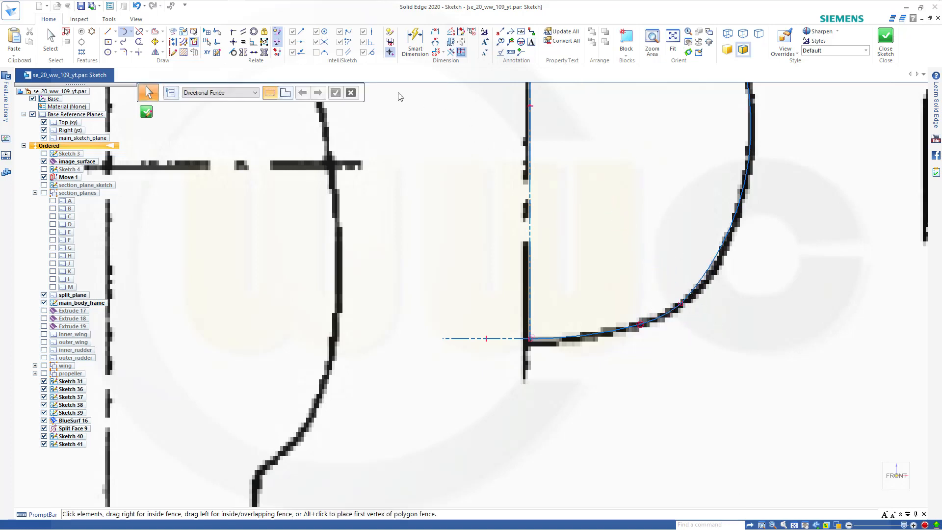
click(233, 52)
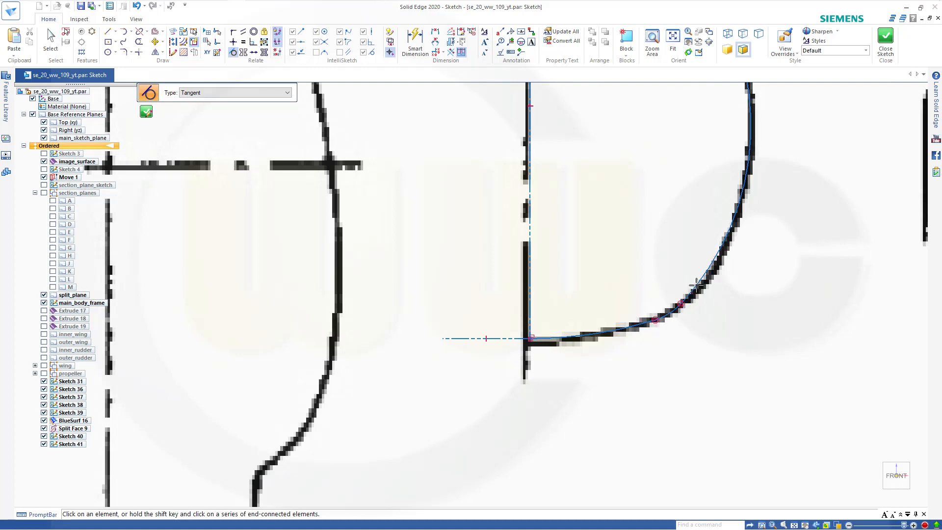
Draw a tangent arc of about 156 mm radius from the upper end arc to the side arc's upper endpoint.
scroll(676, 204, down, 4)
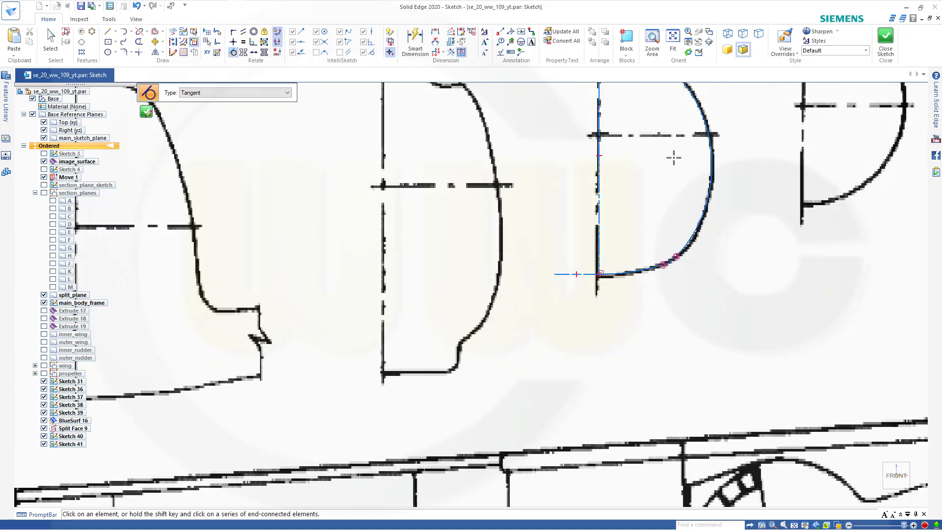
mouse_move(673, 157)
shift+middle_down()
mouse_move(639, 231)
mouse_move(623, 315)
shift+middle_up()
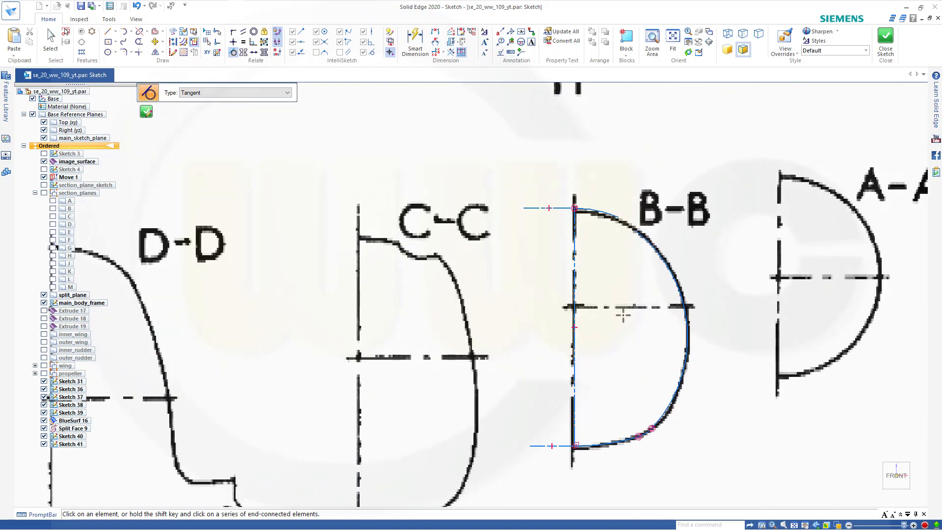
click(123, 31)
scroll(657, 244, down, 2)
scroll(656, 243, up, 5)
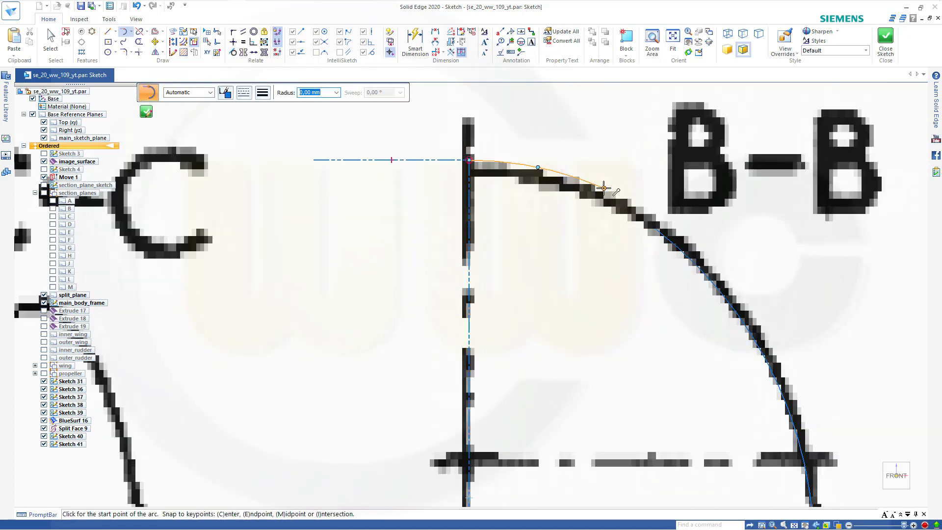
click(606, 189)
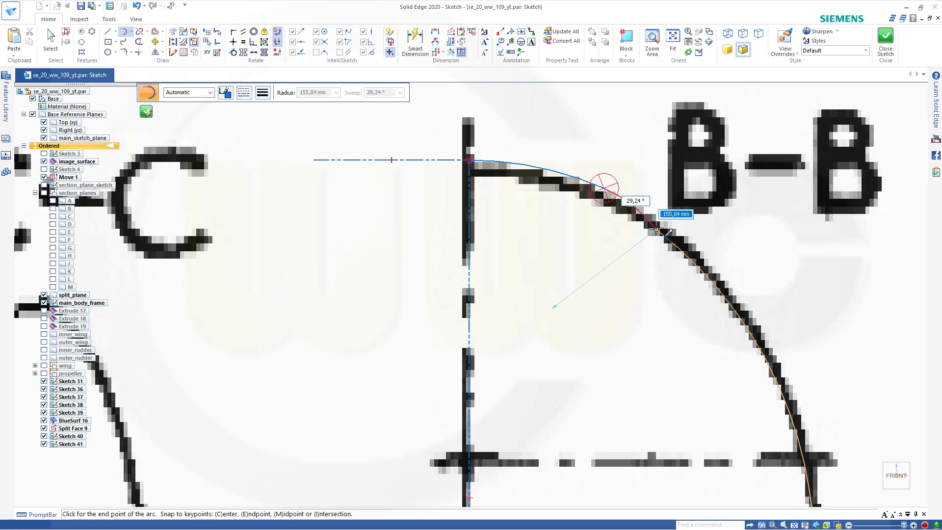
click(656, 229)
key(Escape)
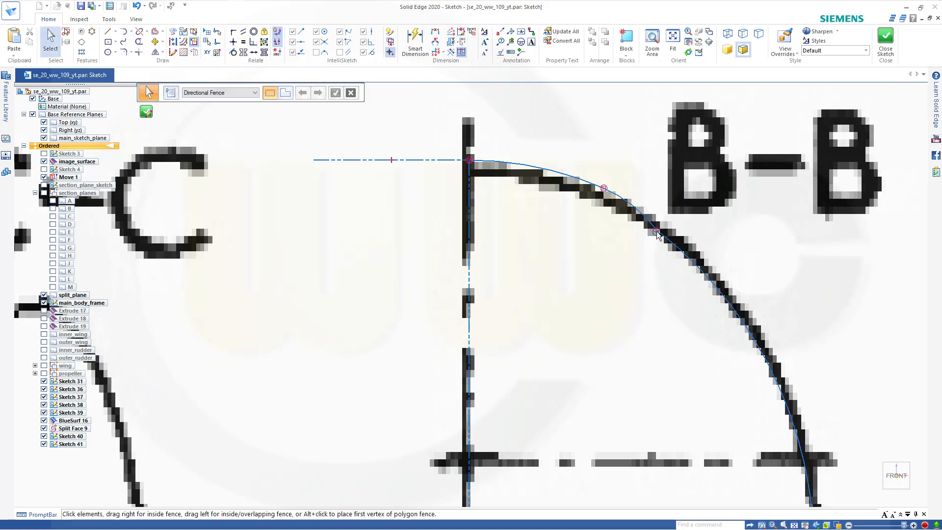
Try to make the upper bridging arc tangent to the side arc, and delete the bridging arc.
click(232, 52)
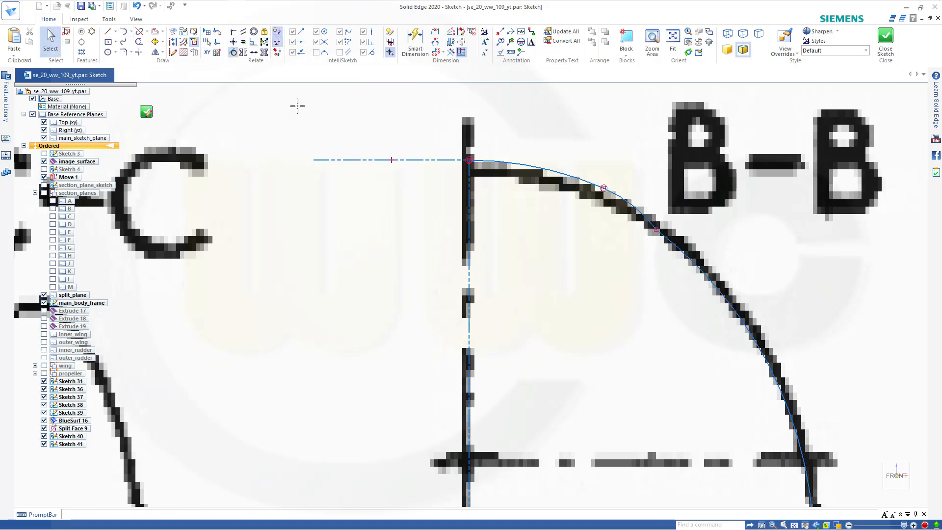
click(672, 242)
key(Escape)
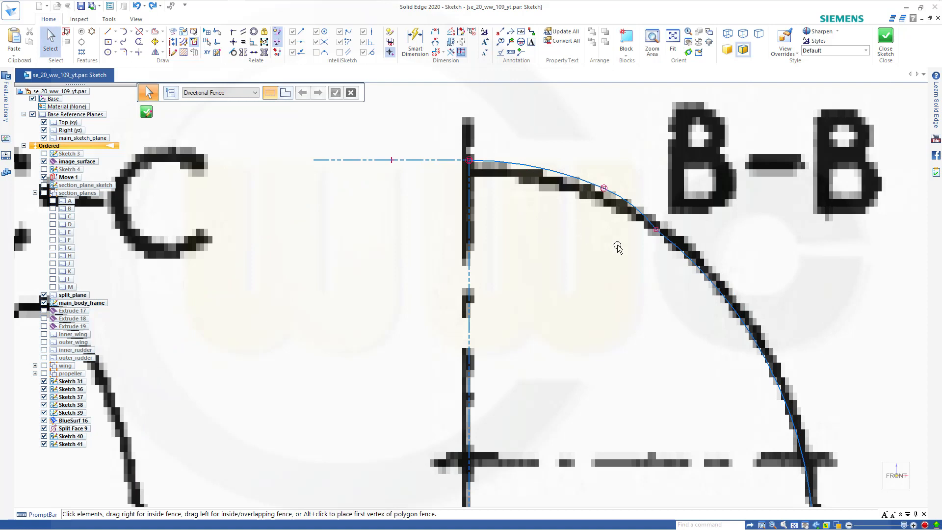
click(657, 228)
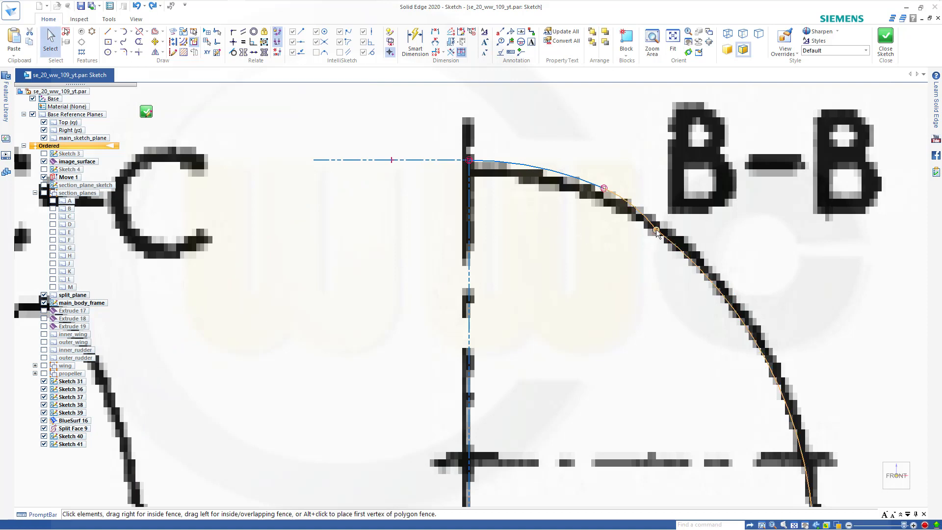
key(Escape)
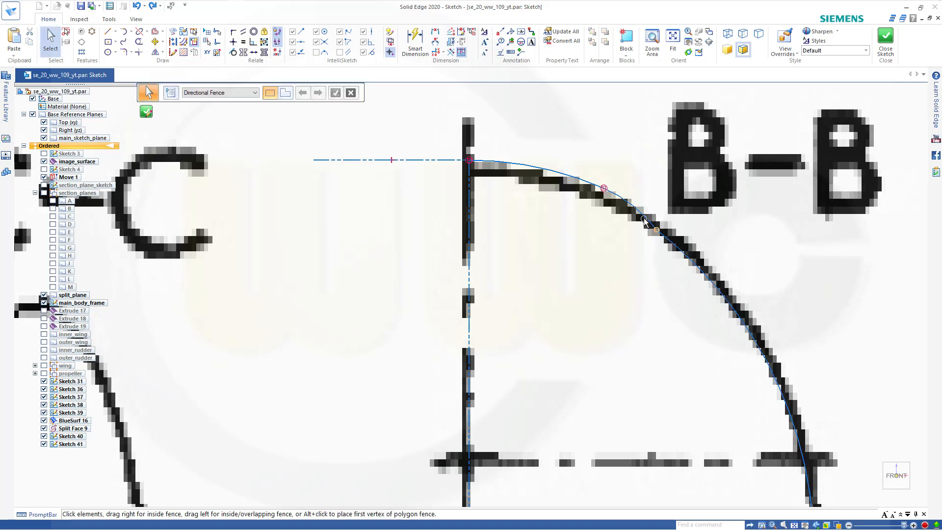
click(646, 217)
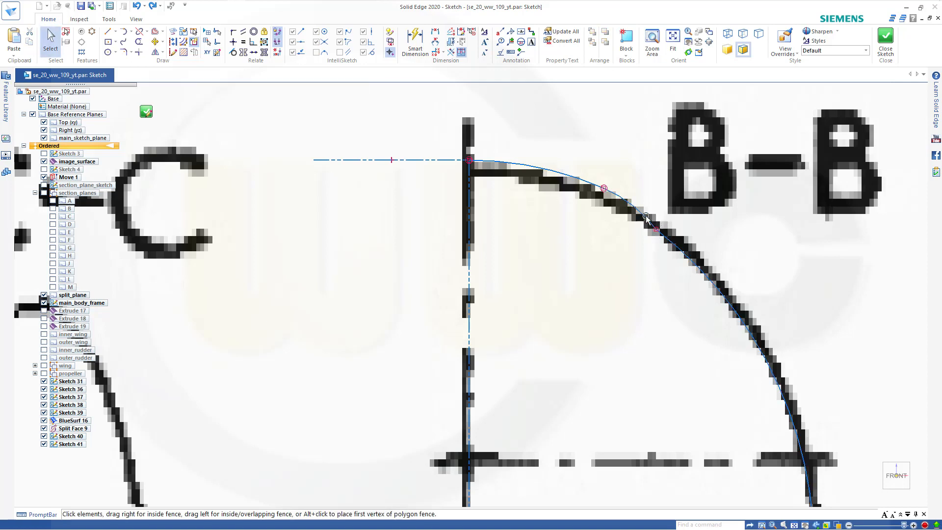
key(Delete)
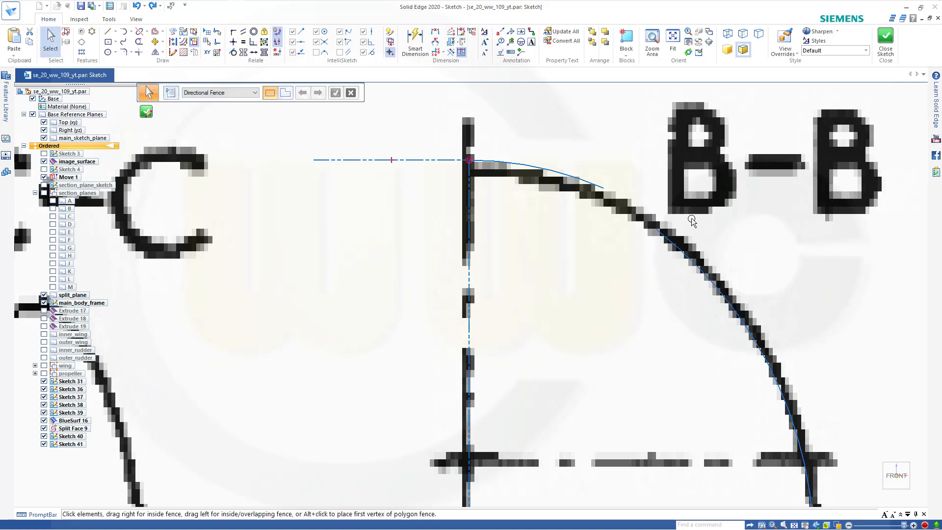
Move the side arc's upper endpoint slightly outward on the blueprint outline, to a sweep of about 97°.
click(657, 230)
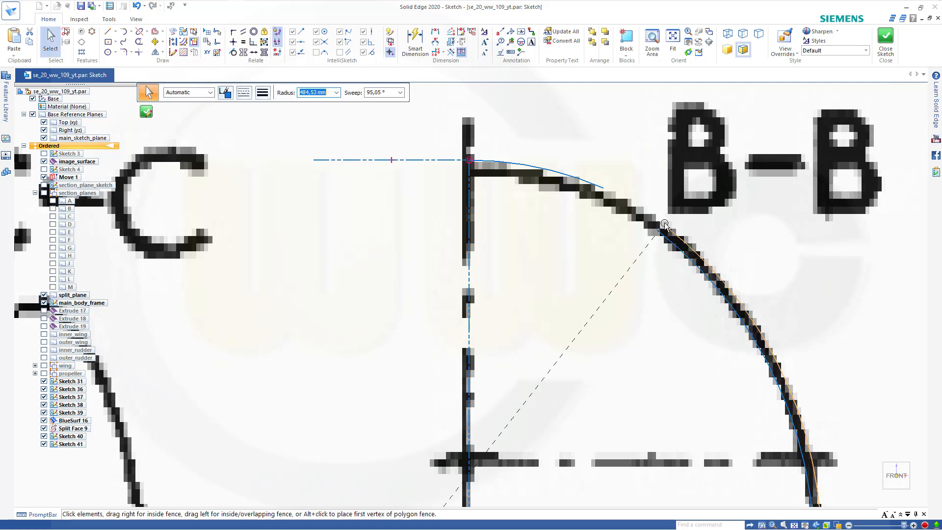
drag(661, 223, 661, 223)
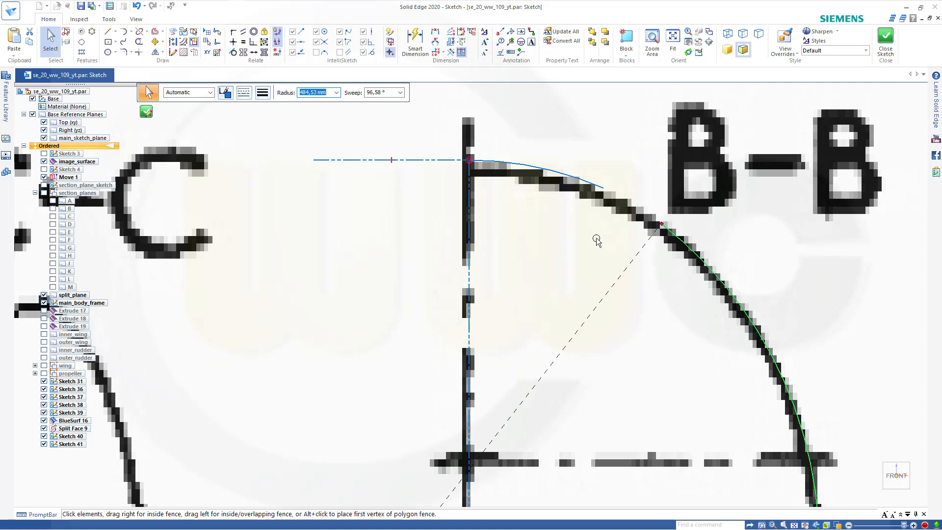
click(418, 137)
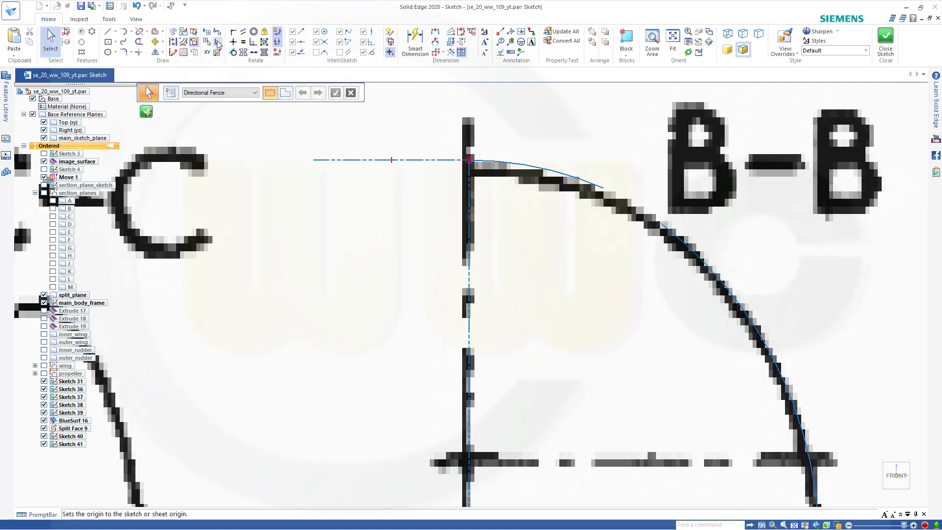
Draw a new tangent arc from the upper end arc's free end to the side arc's moved endpoint.
click(124, 32)
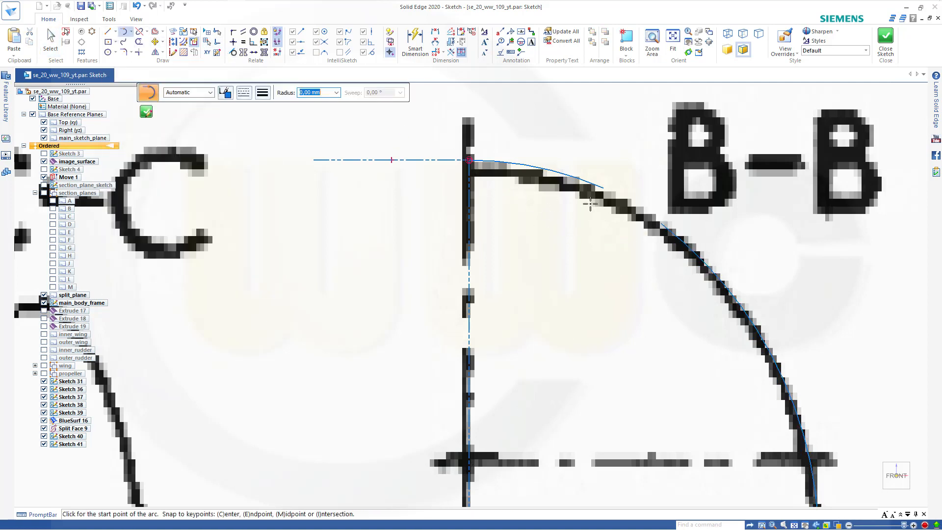
click(603, 188)
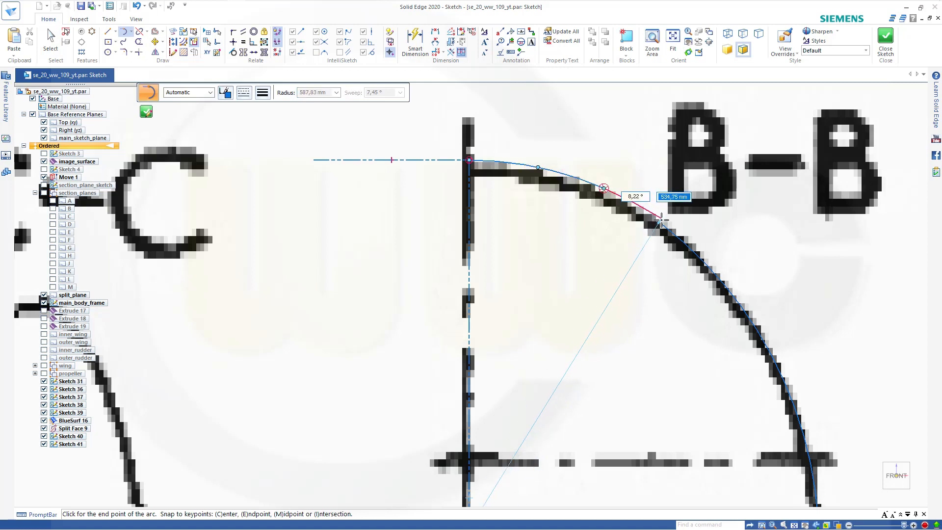
click(661, 224)
key(Escape)
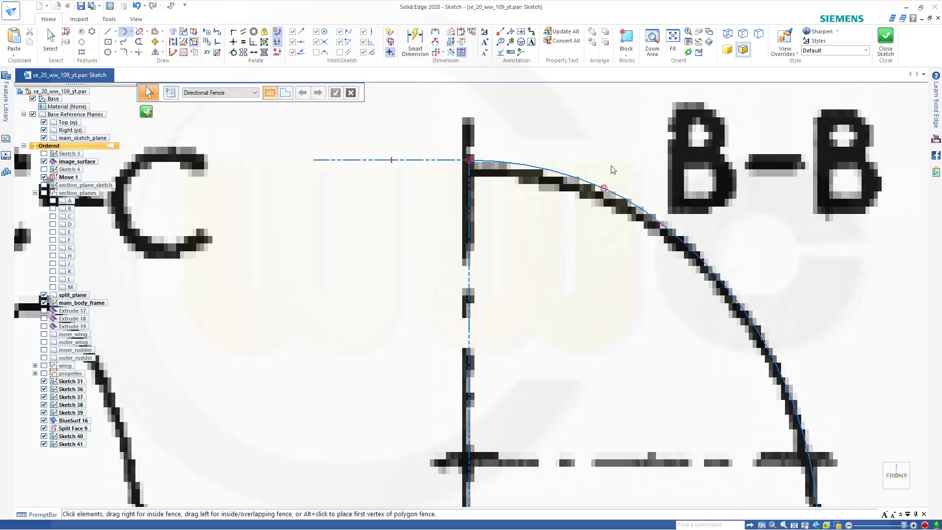
Apply a tangent relation between the new upper bridging arc and the side arc.
click(233, 52)
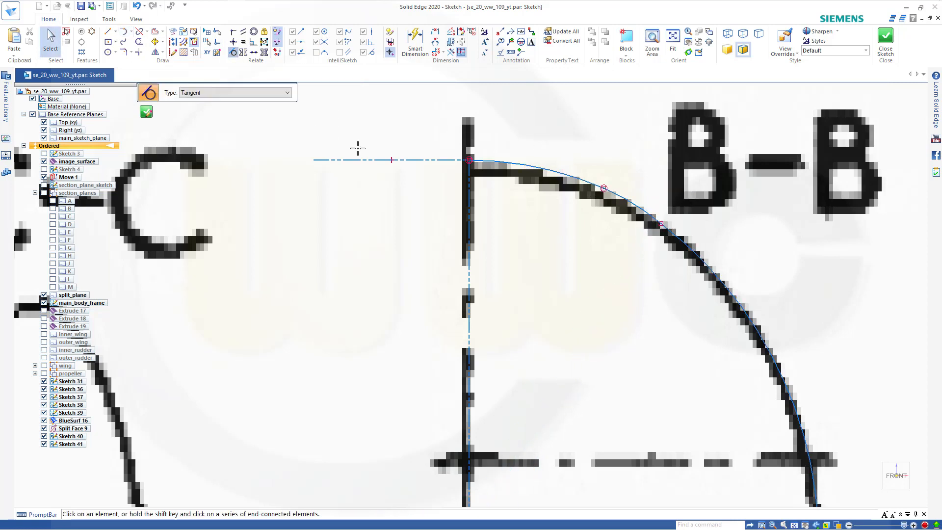
click(644, 210)
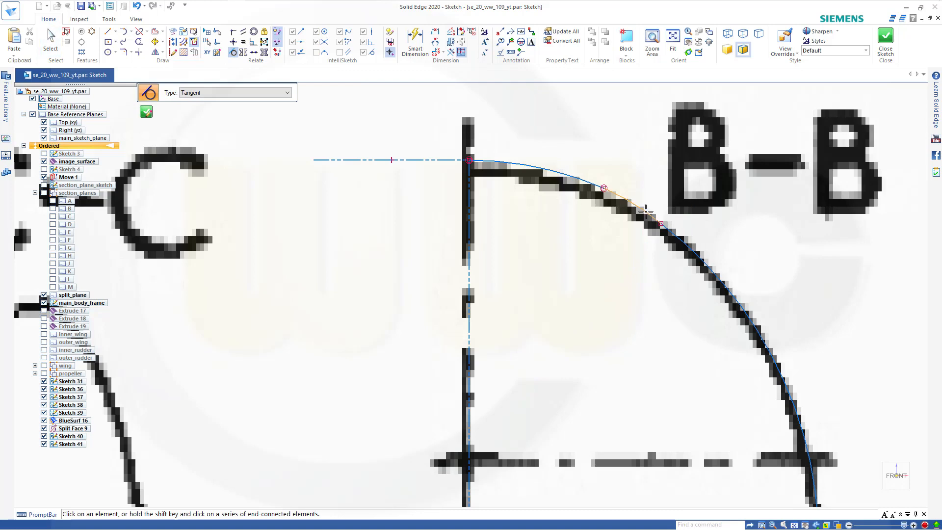
click(674, 230)
scroll(591, 267, down, 3)
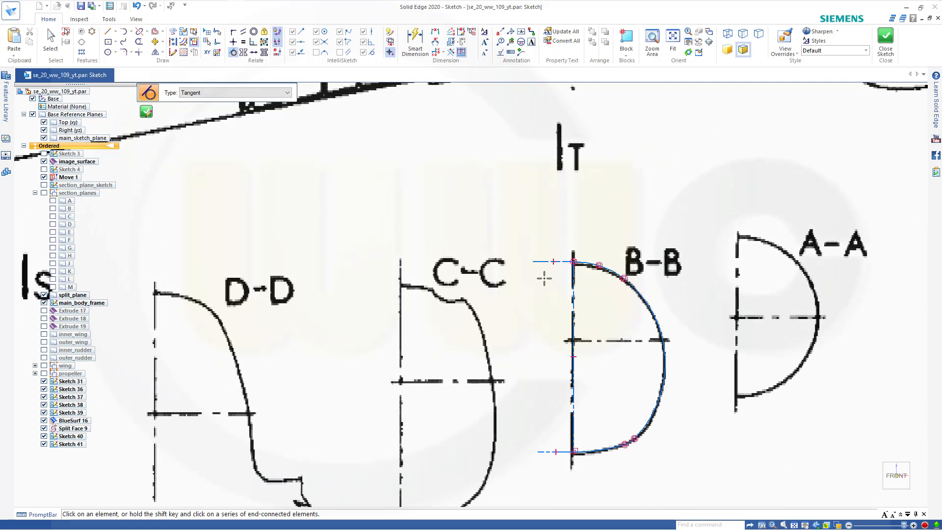
Copy the complete B-B section profile, then close and finish the sketch.
key(Escape)
drag(518, 231, 682, 479)
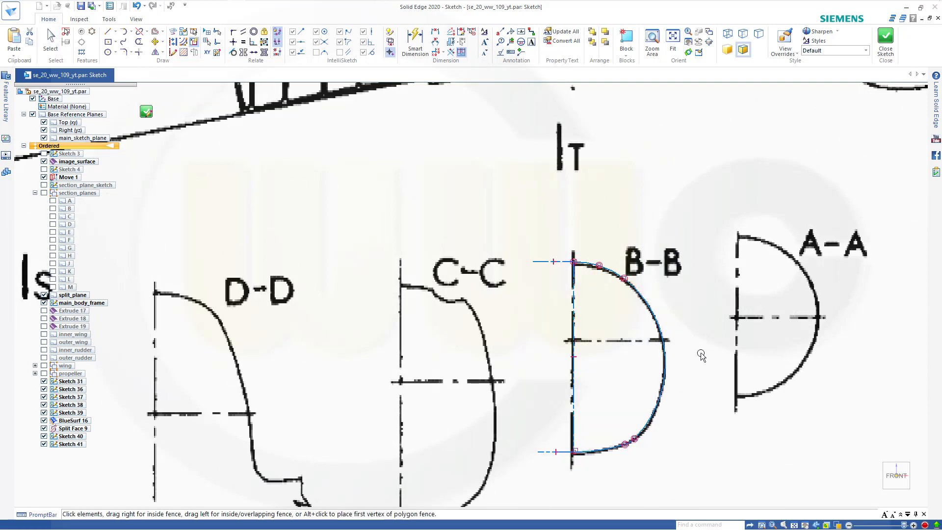
click(886, 38)
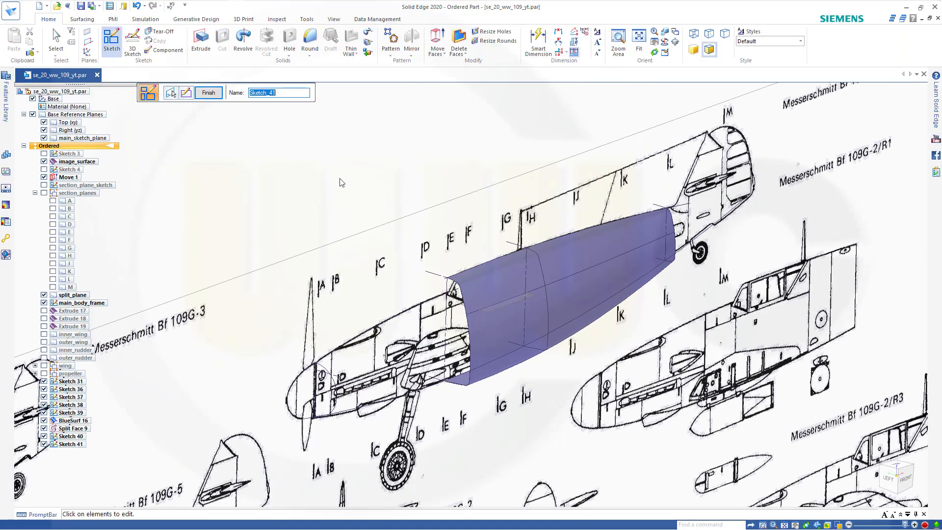
click(205, 93)
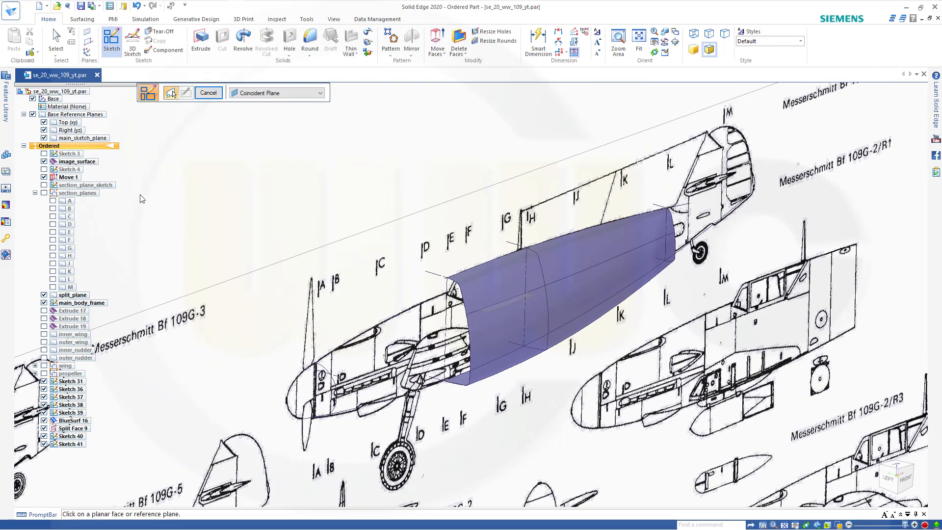
Start a new sketch on section plane B and paste the copied B-B profile beside the fuselage surface.
click(69, 208)
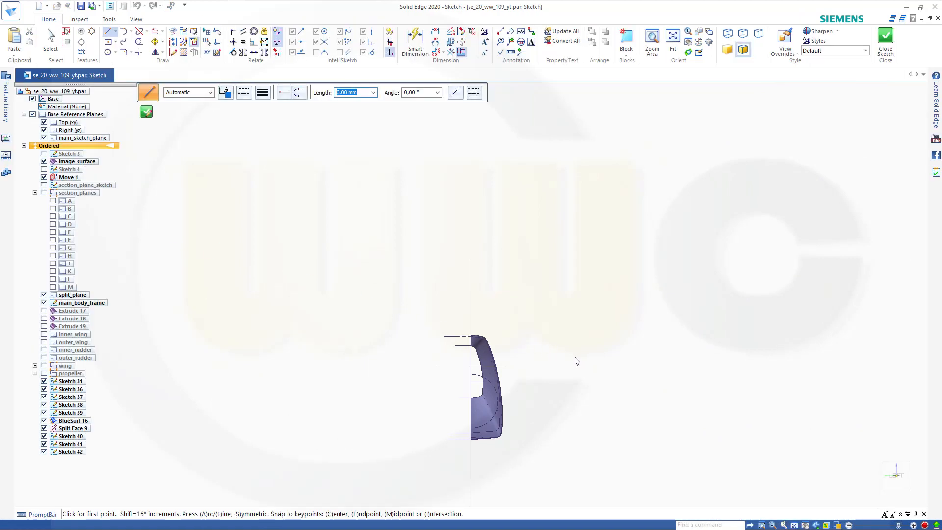
key(ctrl+v)
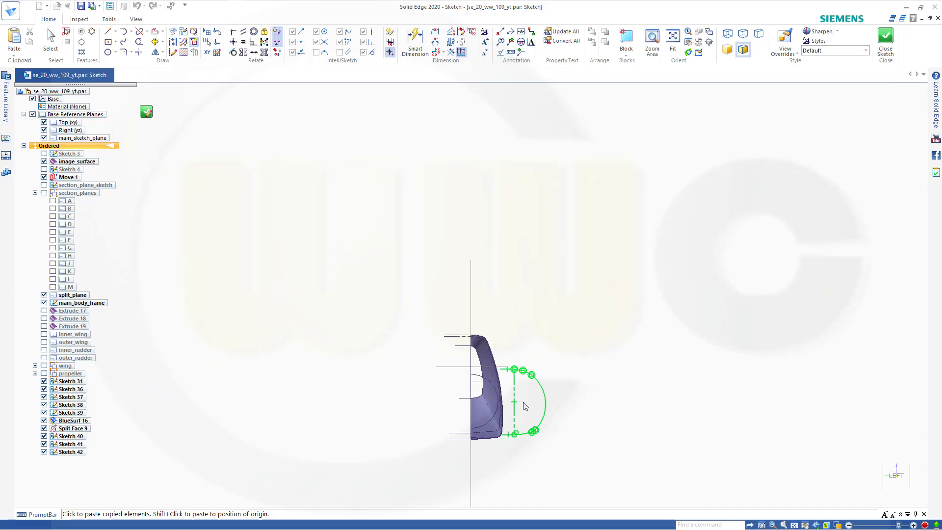
click(525, 405)
key(Escape)
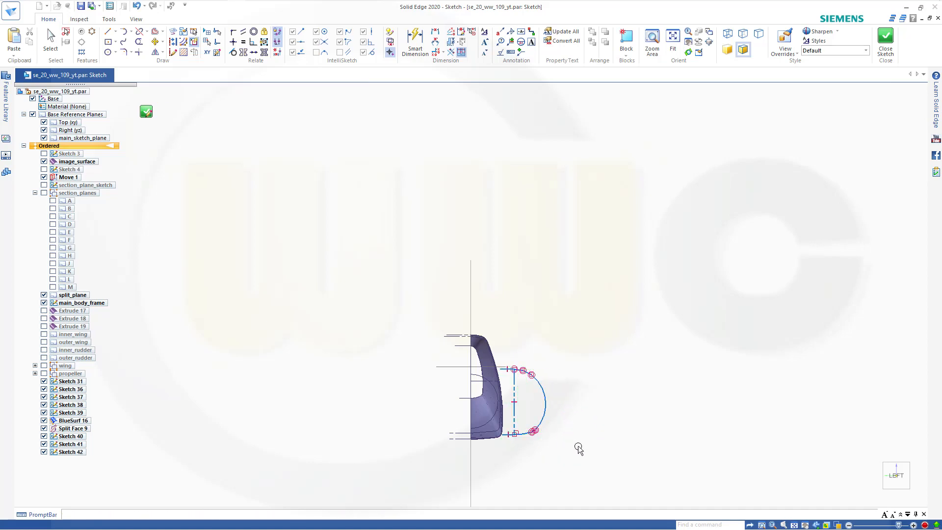
Hide the blueprint image surface to leave only the fuselage surface and sketches in view.
mouse_move(525, 450)
middle_down()
mouse_move(515, 445)
mouse_move(522, 440)
middle_up()
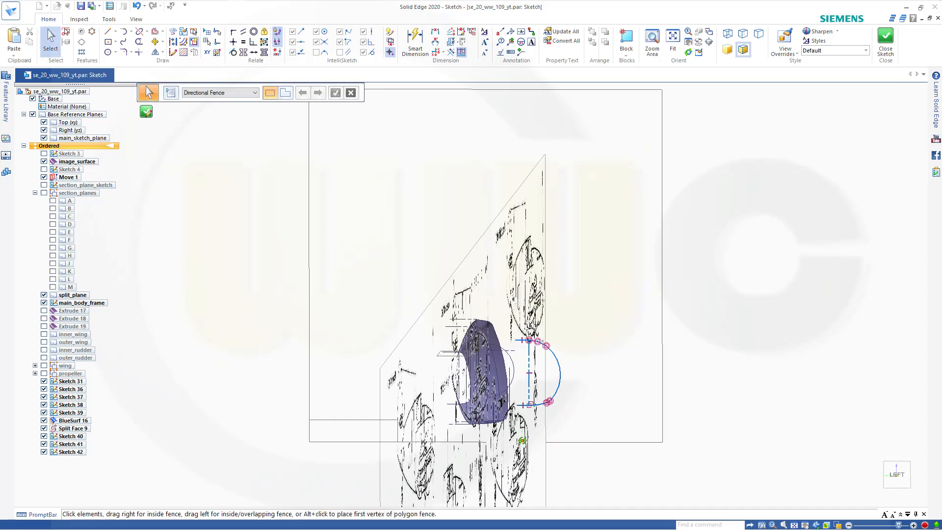
click(44, 162)
scroll(489, 411, up, 2)
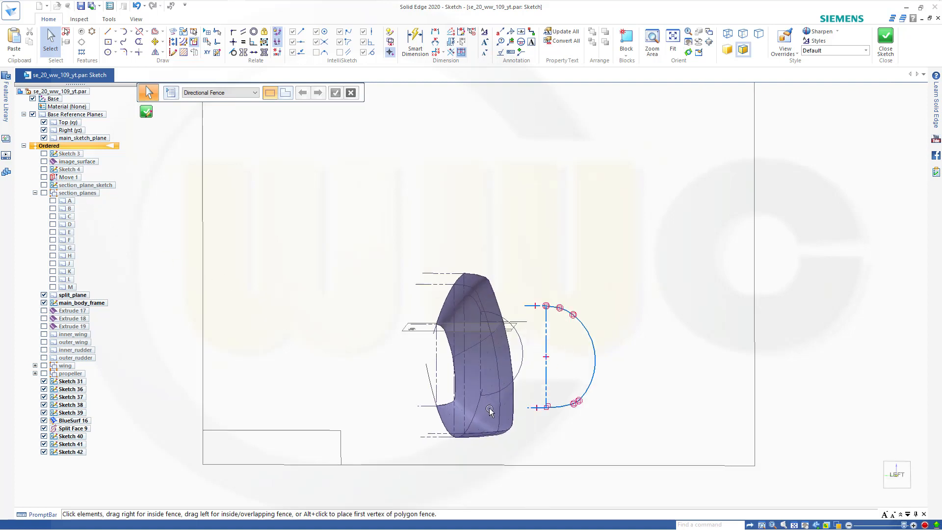
Move the whole pasted profile by its lower centerline endpoint onto the point where the lower guide curve pierces plane B.
scroll(475, 406, down, 1)
mouse_move(463, 387)
middle_down()
mouse_move(447, 340)
mouse_move(532, 330)
mouse_move(329, 330)
mouse_move(257, 296)
mouse_move(235, 302)
mouse_move(440, 275)
mouse_move(463, 321)
mouse_move(429, 380)
mouse_move(384, 351)
middle_up()
middle_drag(351, 384, 483, 233)
mouse_move(418, 327)
middle_down()
mouse_move(392, 318)
mouse_move(368, 353)
mouse_move(397, 339)
mouse_move(414, 285)
mouse_move(361, 336)
mouse_move(393, 343)
middle_up()
scroll(602, 217, down, 3)
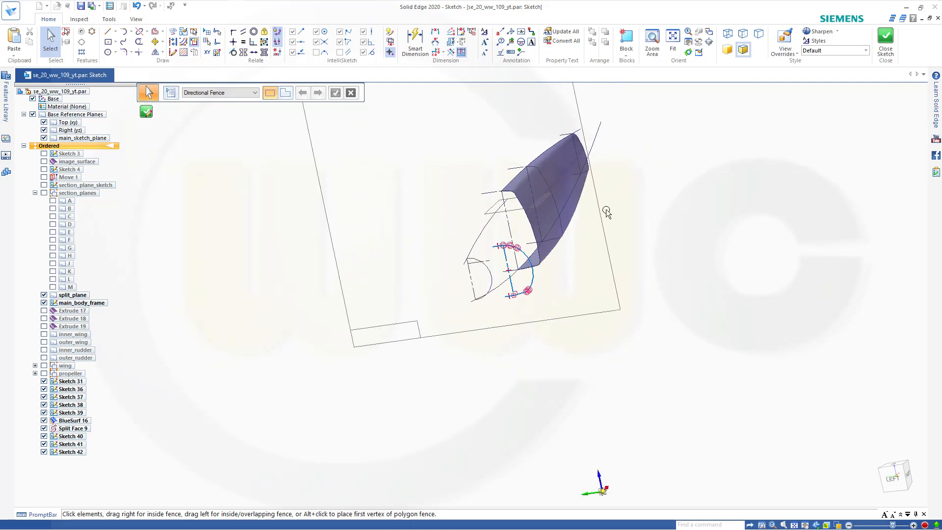
scroll(600, 219, up, 5)
scroll(493, 223, down, 2)
middle_drag(392, 230, 360, 250)
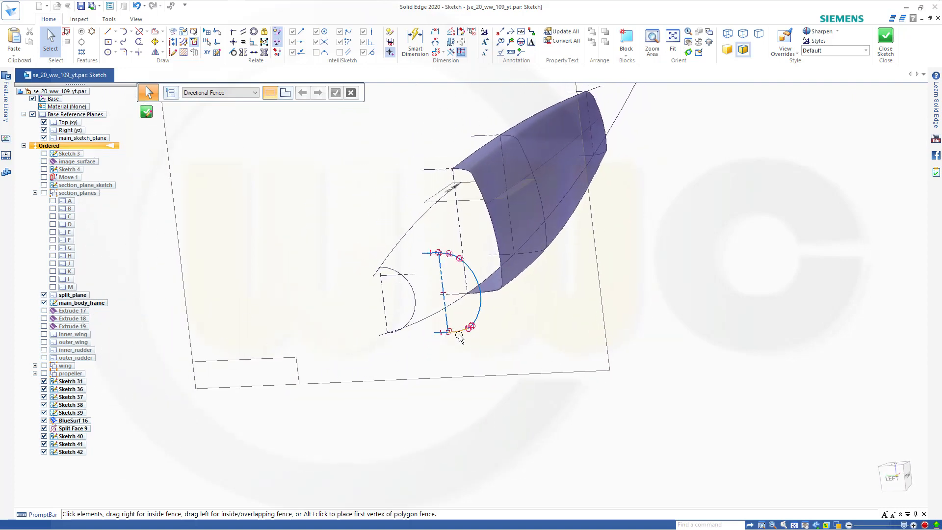
middle_drag(459, 337, 373, 252)
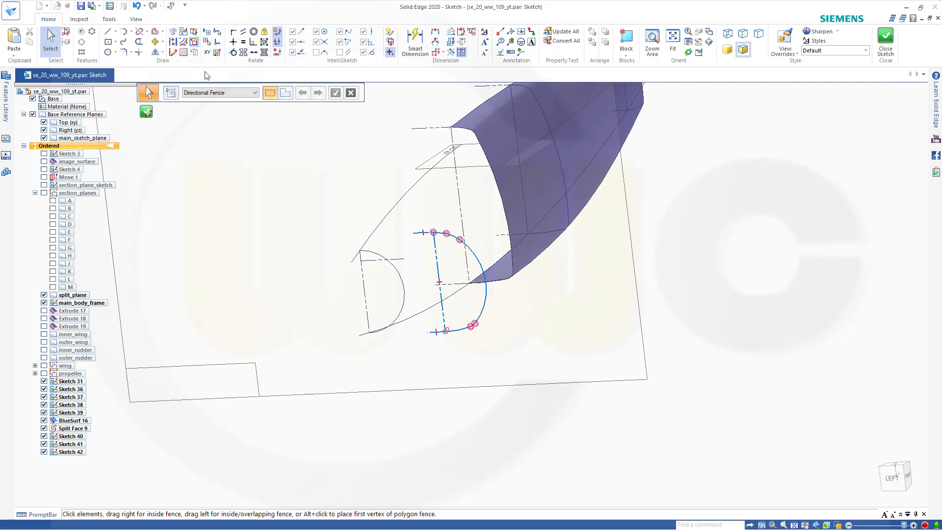
click(155, 42)
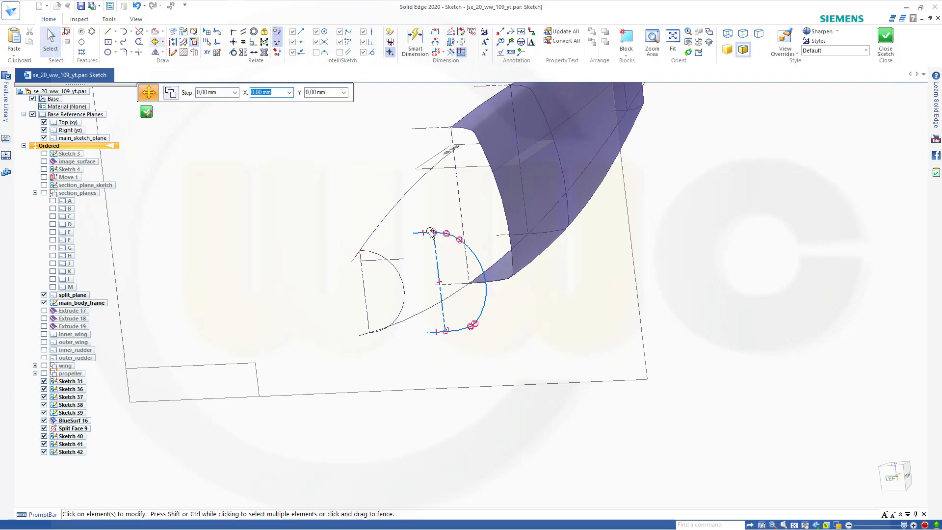
drag(496, 347, 500, 354)
middle_drag(468, 363, 453, 352)
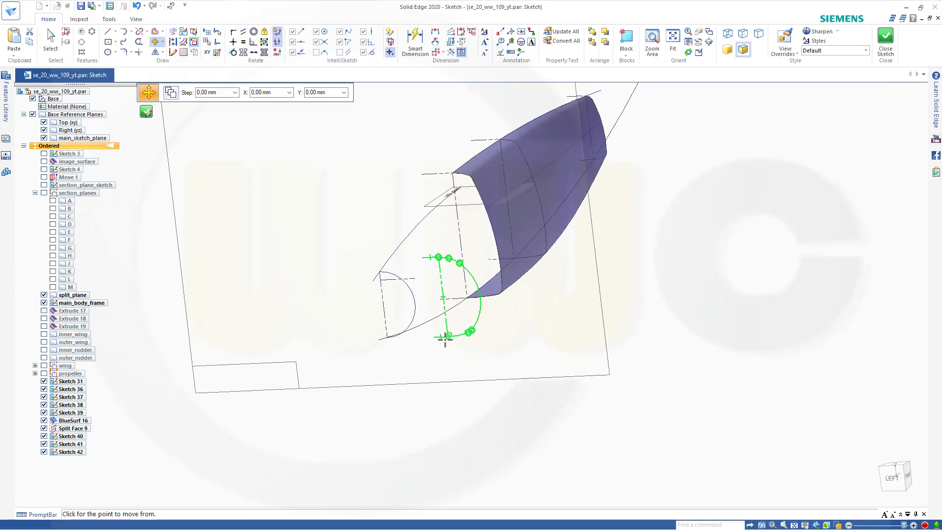
click(446, 337)
scroll(431, 346, up, 5)
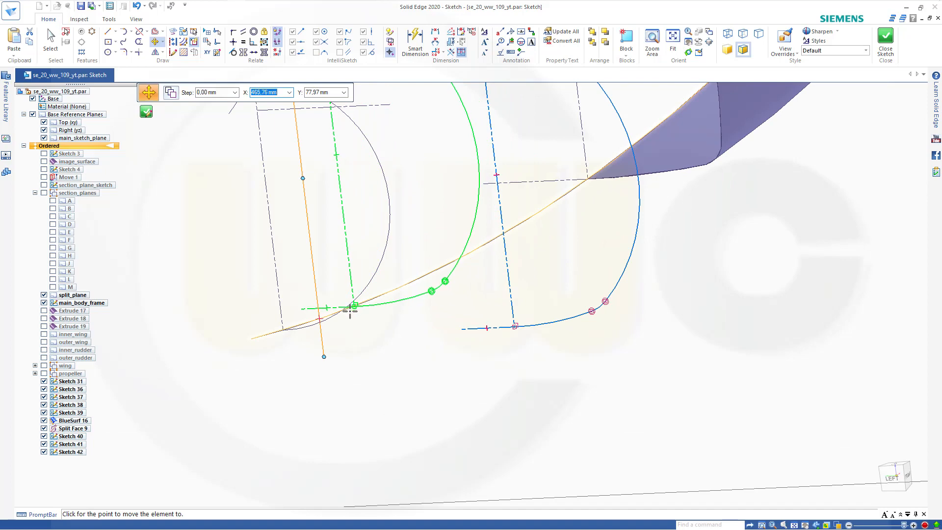
click(319, 319)
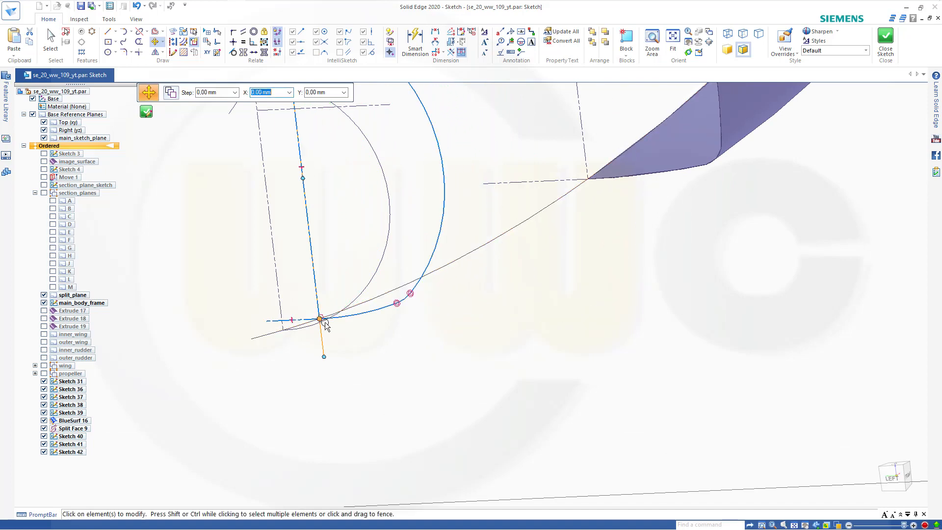
Try to connect the profile's upper endpoint to the upper guide curve's pierce point, and undo the connection.
mouse_move(321, 320)
middle_down()
mouse_move(431, 319)
mouse_move(421, 305)
middle_up()
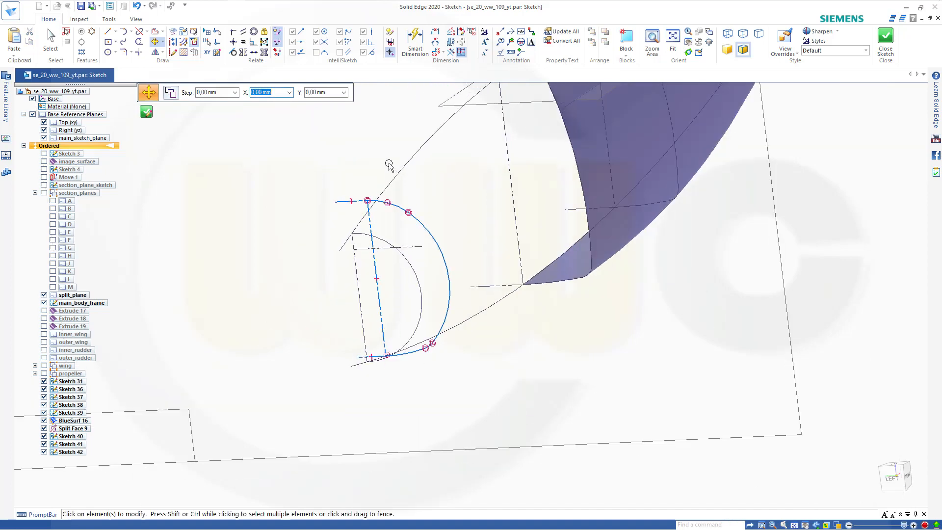
scroll(387, 167, up, 2)
scroll(318, 222, up, 4)
middle_drag(318, 222, 333, 194)
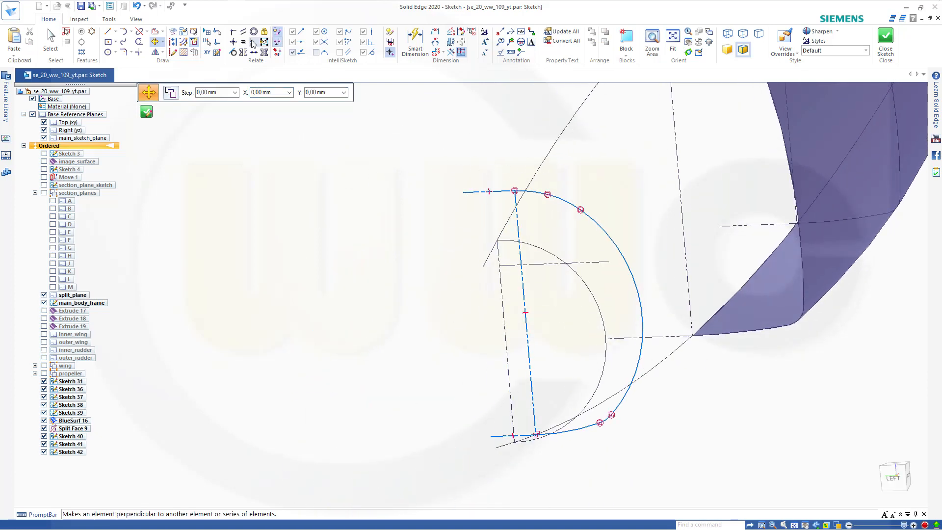
click(233, 31)
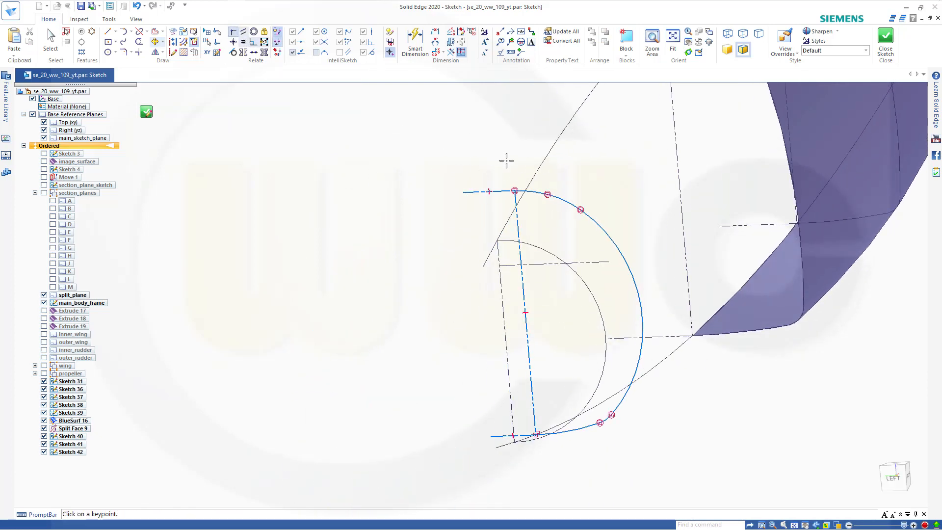
click(514, 191)
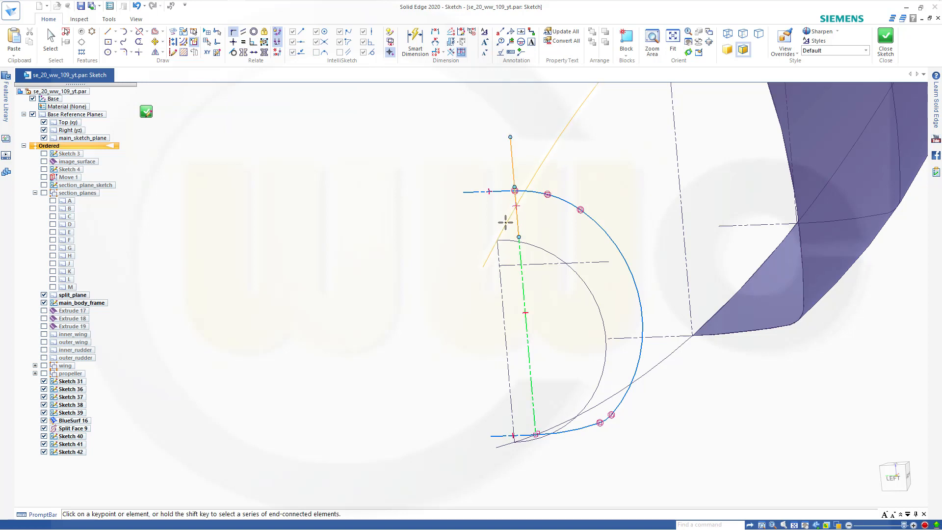
click(516, 205)
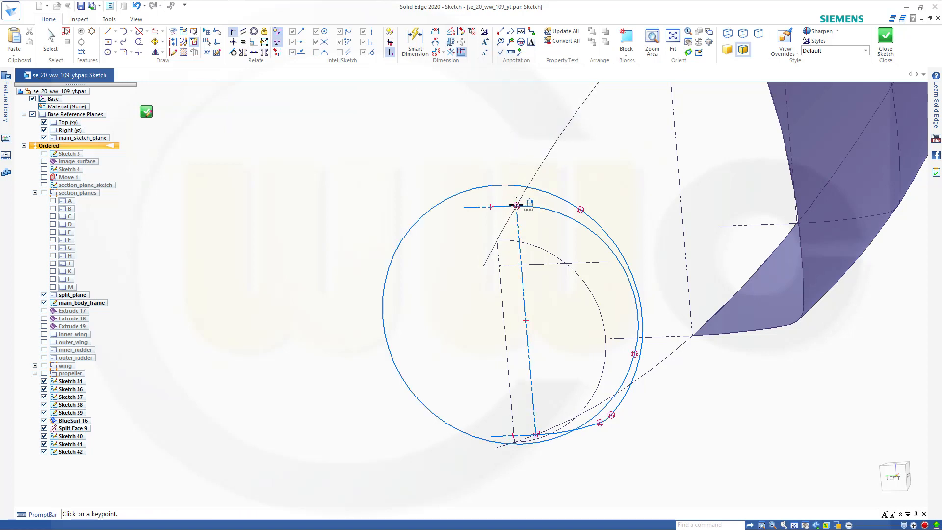
key(Escape)
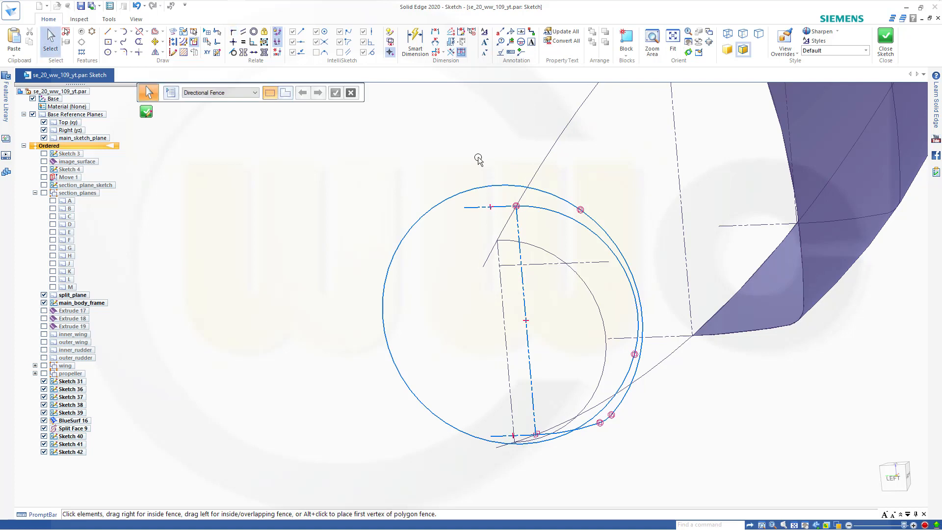
key(ctrl+z)
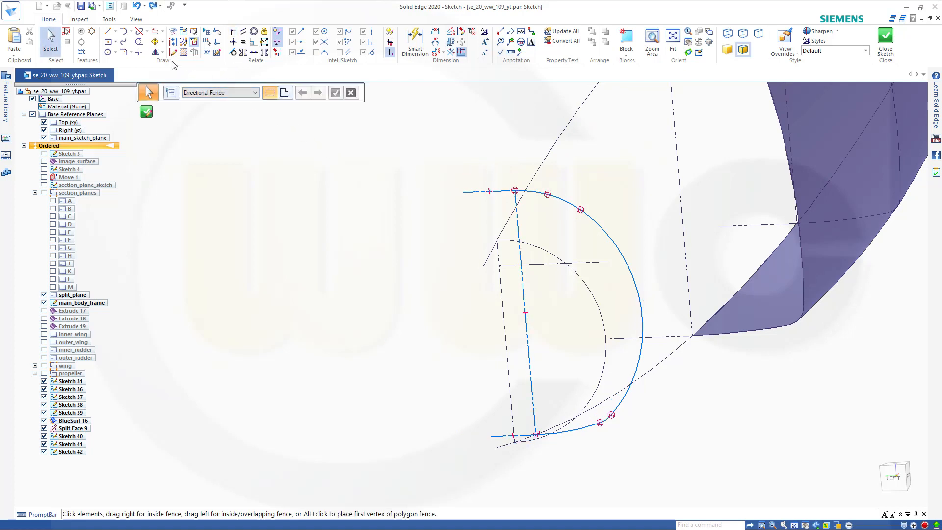
Scale the whole profile down about its lower endpoint until its upper end lies close to the upper guide curve.
click(162, 52)
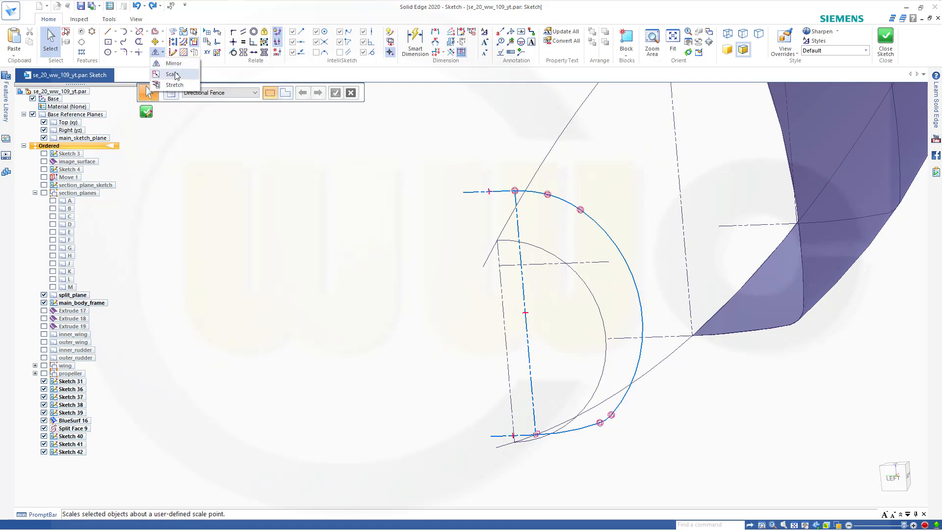
click(173, 74)
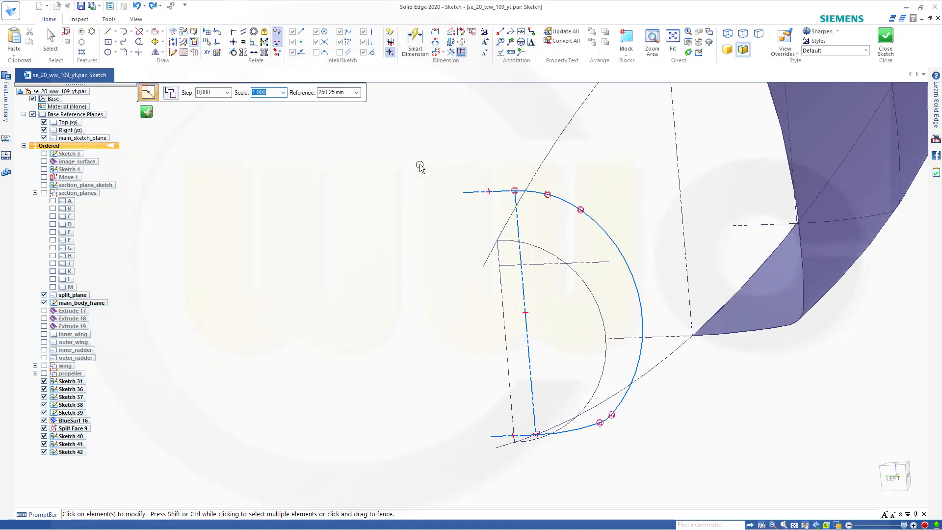
mouse_move(437, 174)
mouse_down()
mouse_move(660, 443)
mouse_move(658, 464)
mouse_up()
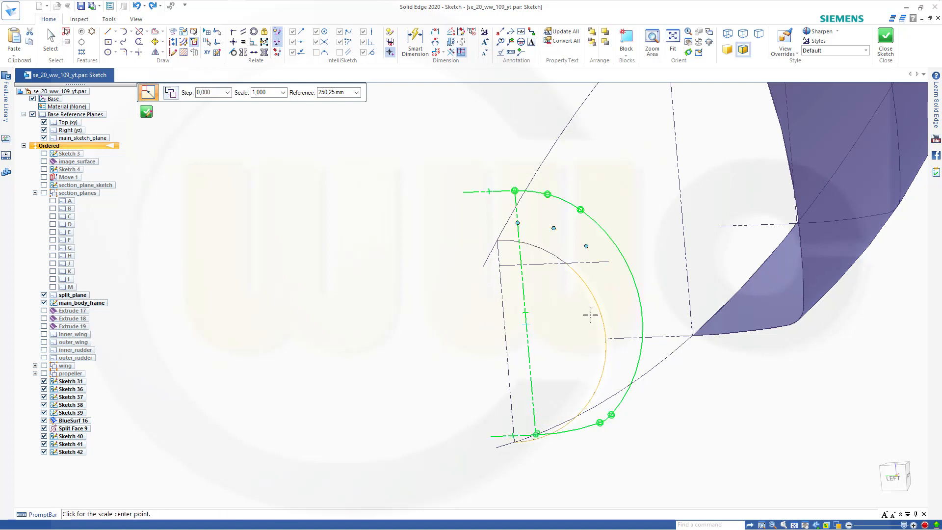
click(534, 434)
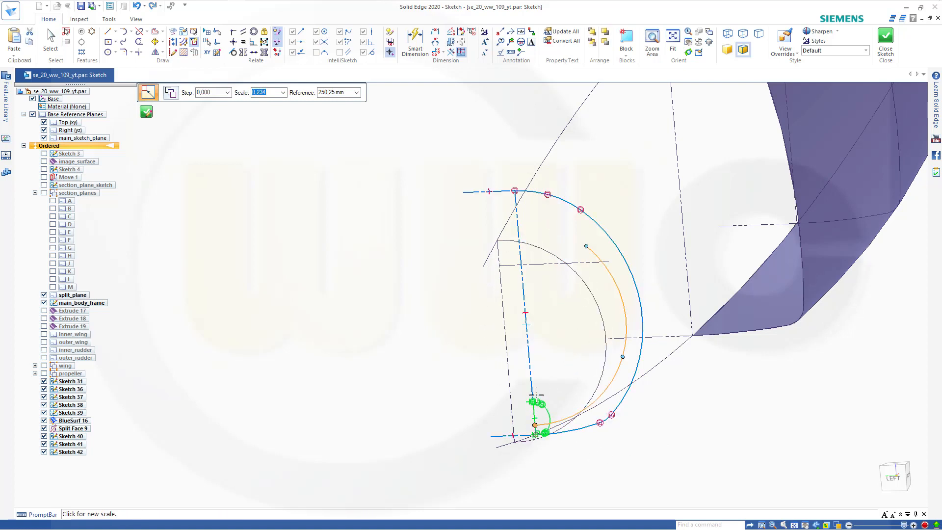
click(531, 366)
key(Escape)
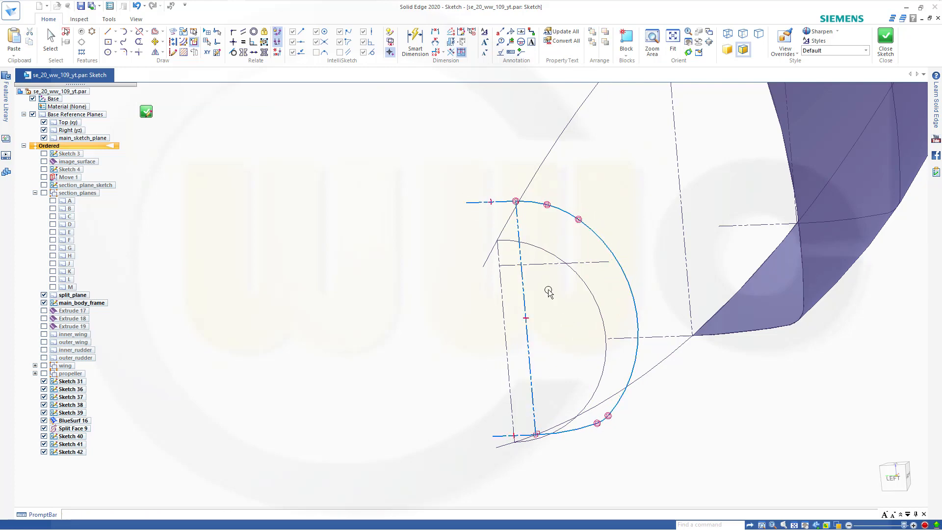
Connect the scaled profile's upper endpoint to the point where the upper guide curve pierces plane B.
scroll(535, 203, down, 2)
scroll(534, 204, up, 3)
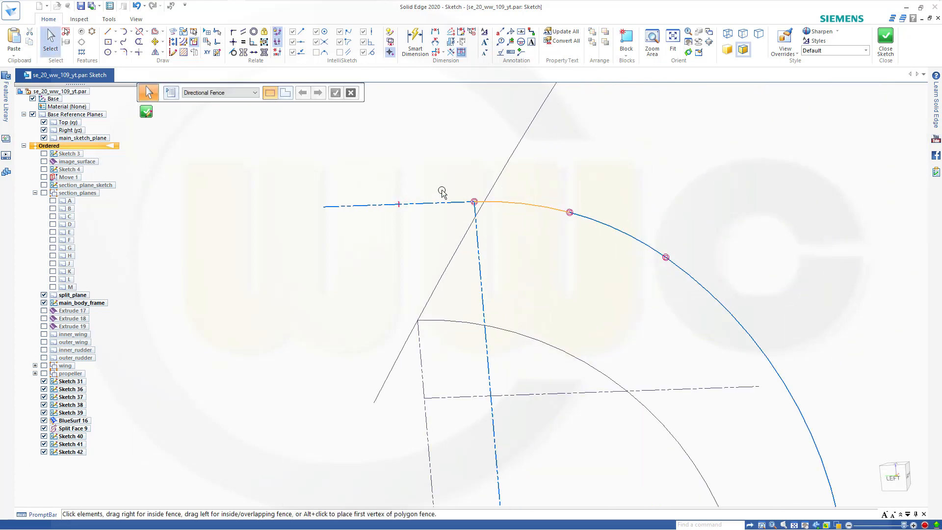
click(234, 32)
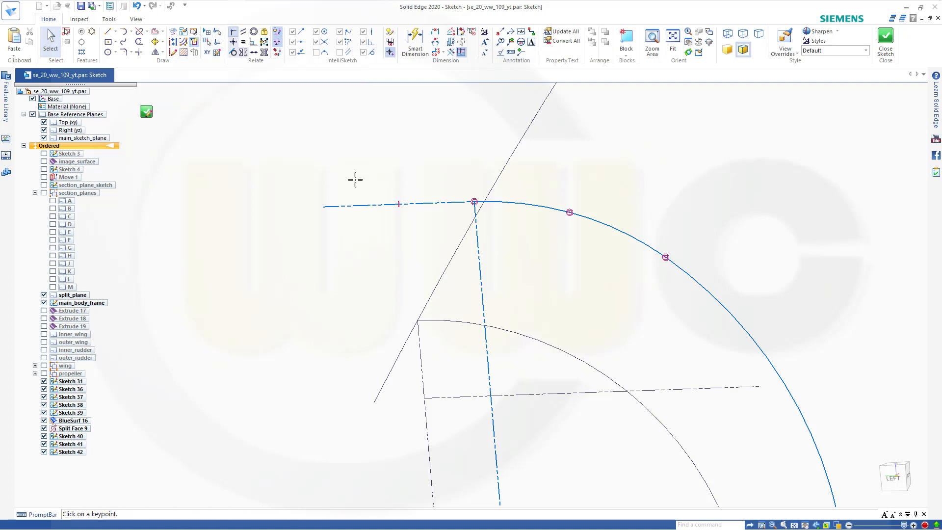
click(474, 202)
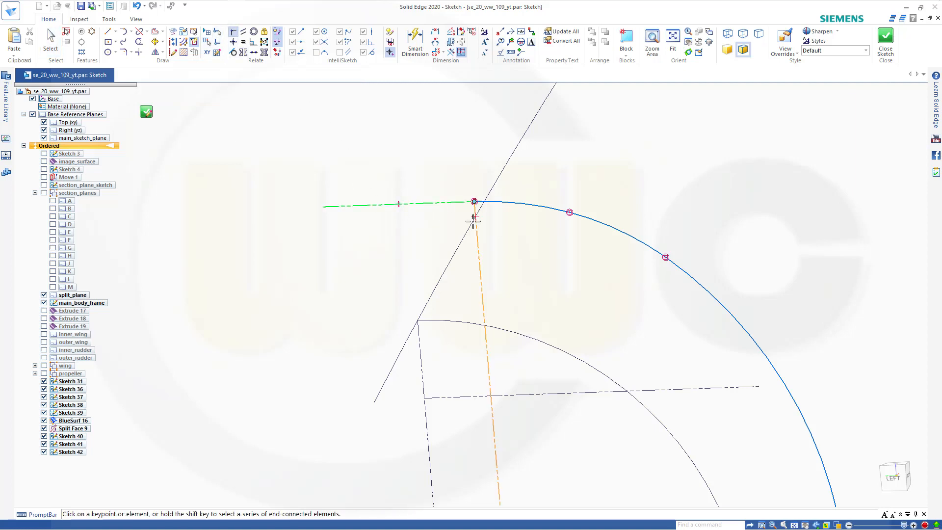
Try to connect the profile's upper endpoint to the body frame curve.
click(475, 217)
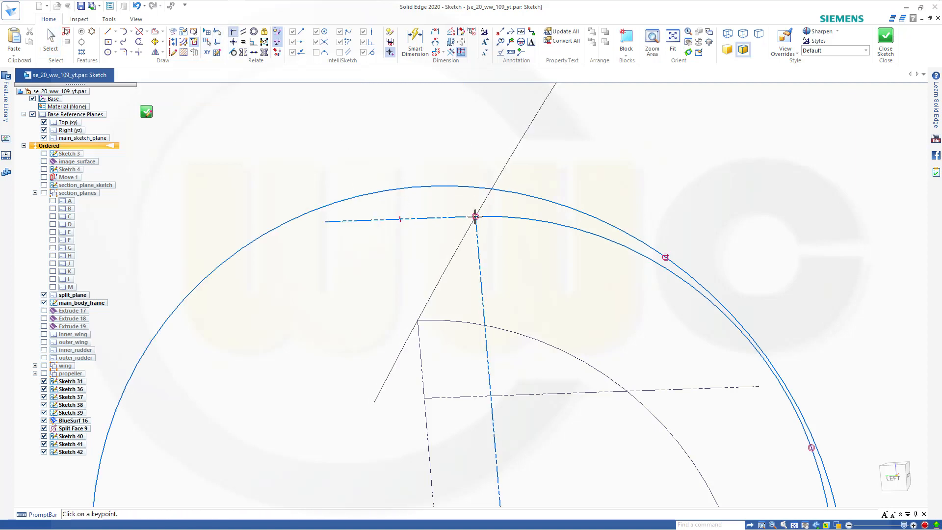
key(Escape)
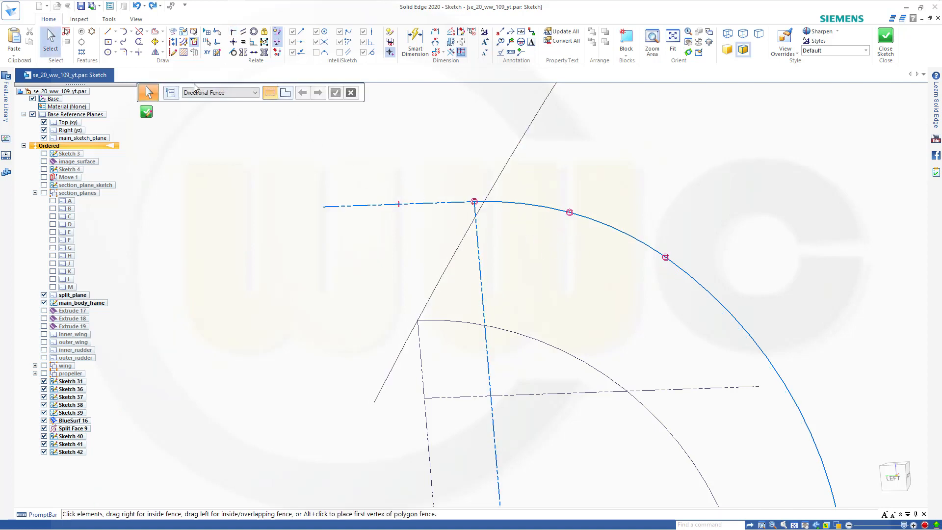
Scale the whole section profile down to about 0.95 around its lower endpoint.
click(163, 53)
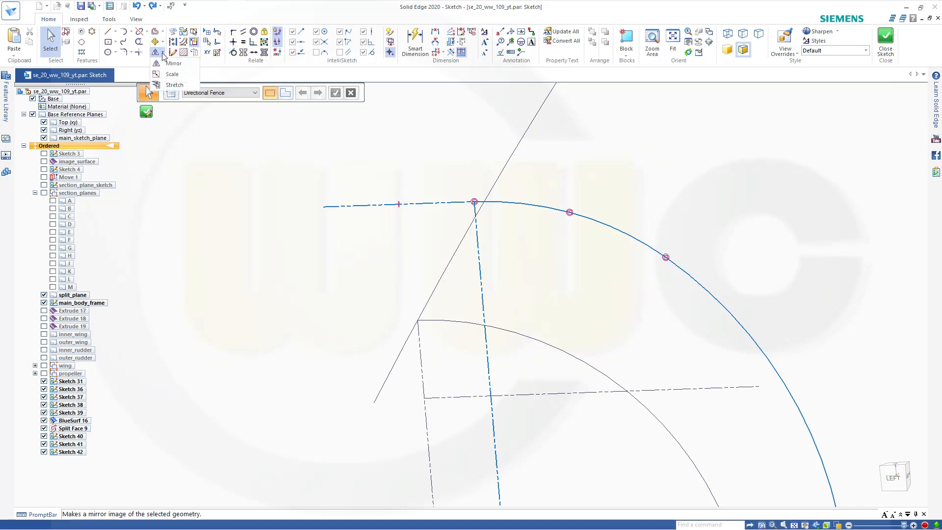
click(169, 74)
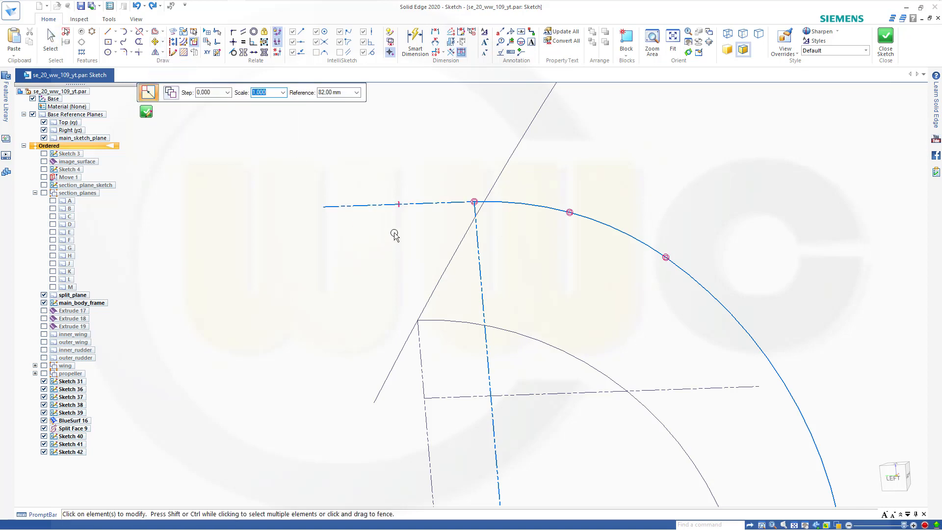
scroll(395, 235, down, 5)
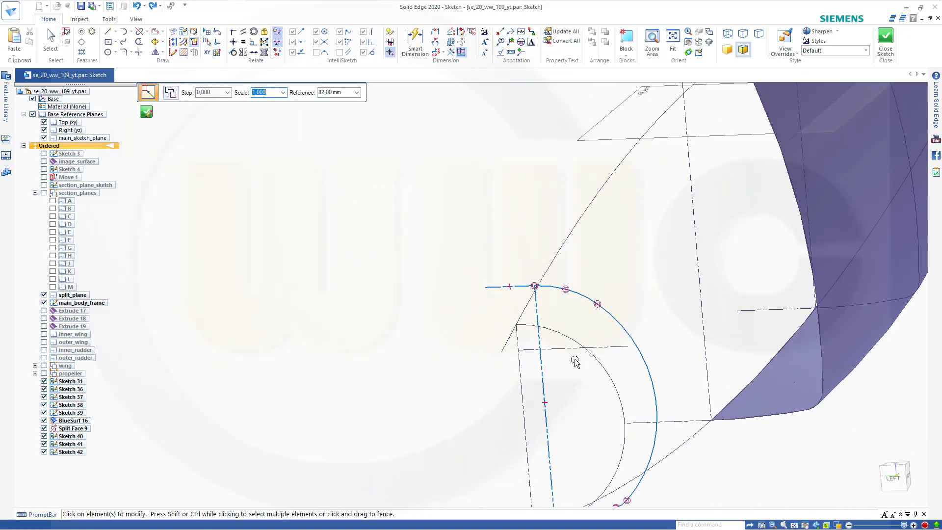
middle_drag(575, 362, 532, 270)
drag(417, 187, 623, 455)
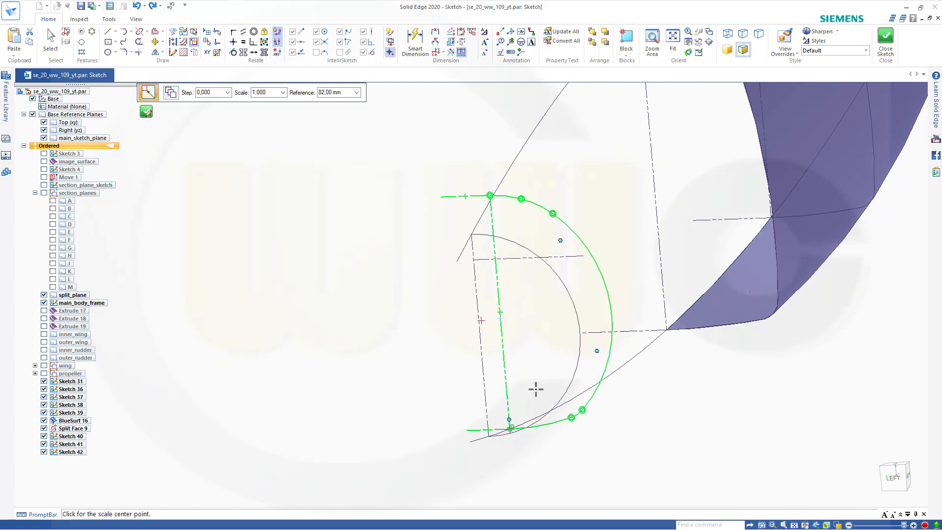
click(510, 428)
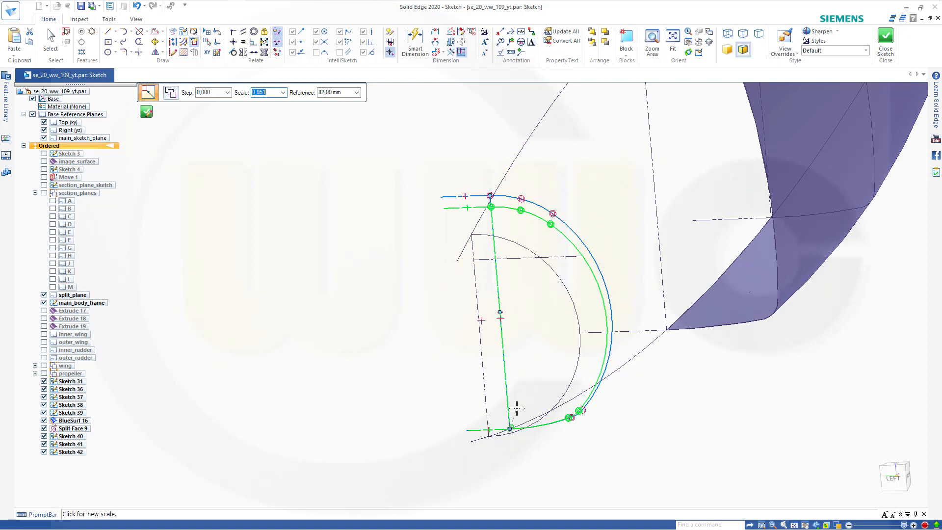
click(516, 408)
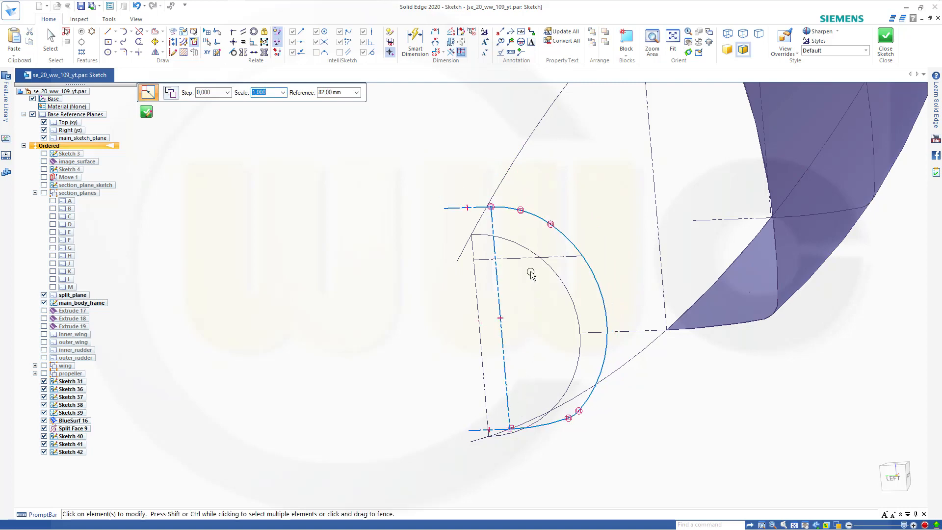
key(Escape)
Try to connect the scaled profile's upper endpoint to the body frame curve and undo the attempt.
scroll(515, 204, up, 5)
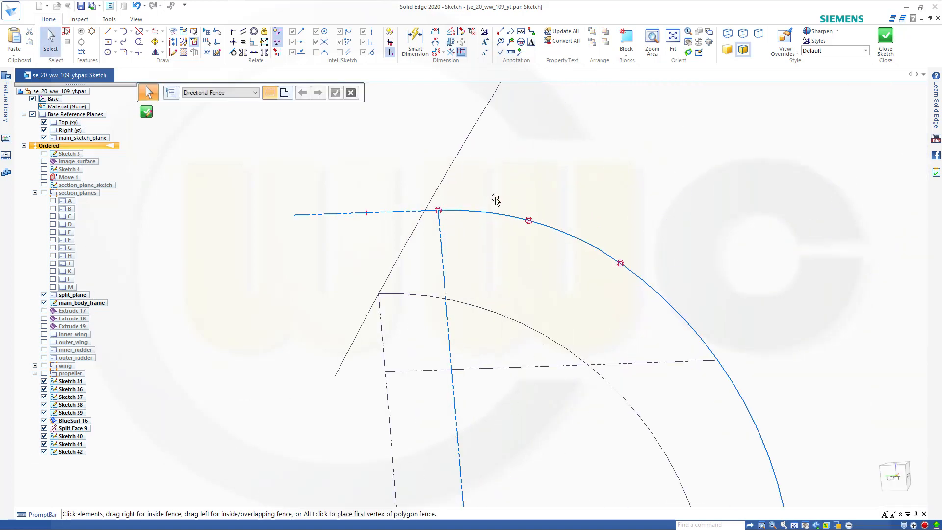
click(233, 31)
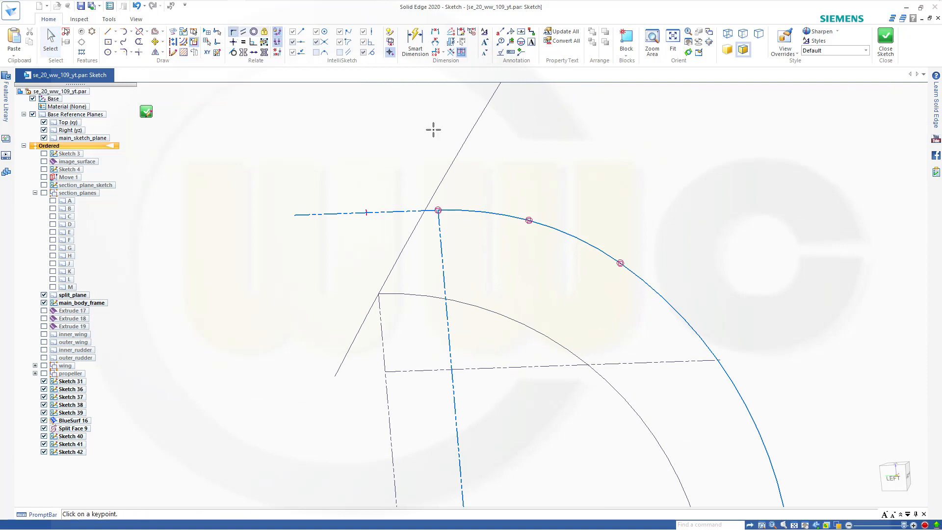
click(438, 209)
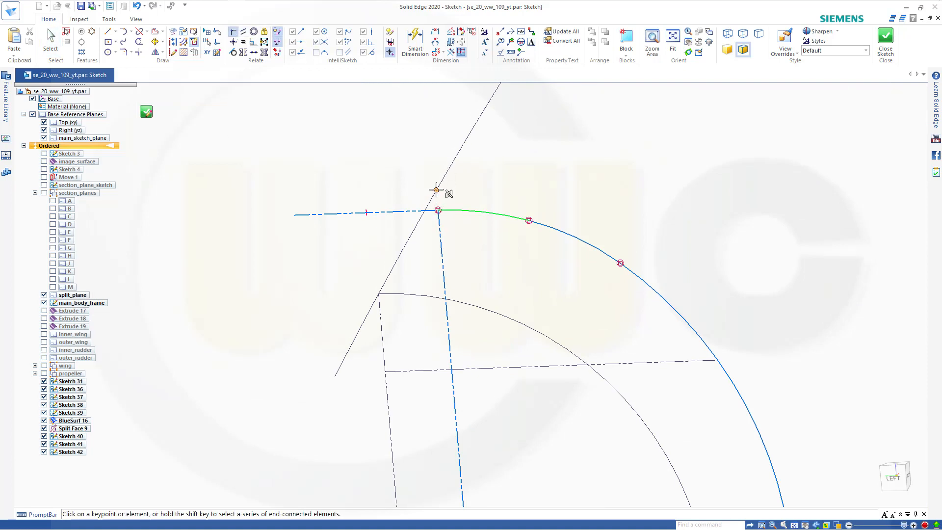
click(436, 190)
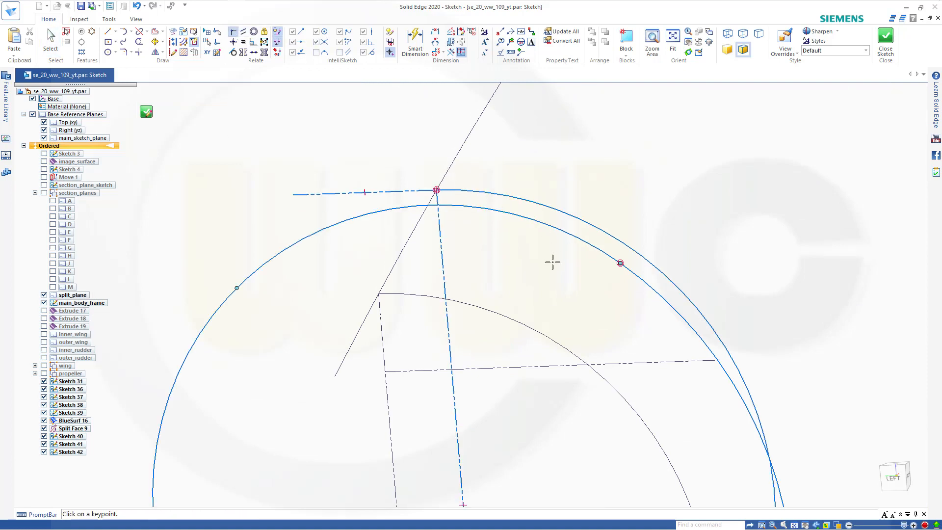
key(Escape)
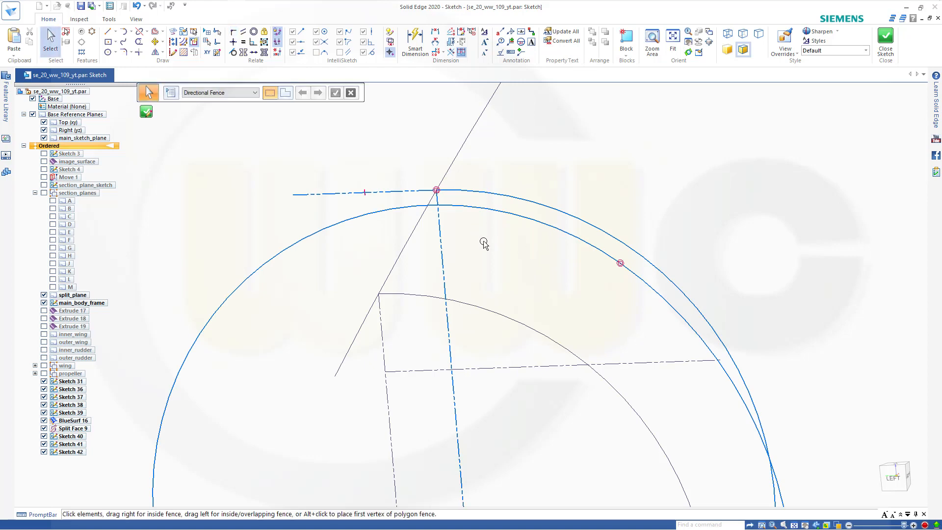
key(ctrl+z)
Delete the second arc from the top of the profile, between the short upper arc and the large side arc.
scroll(533, 330, down, 2)
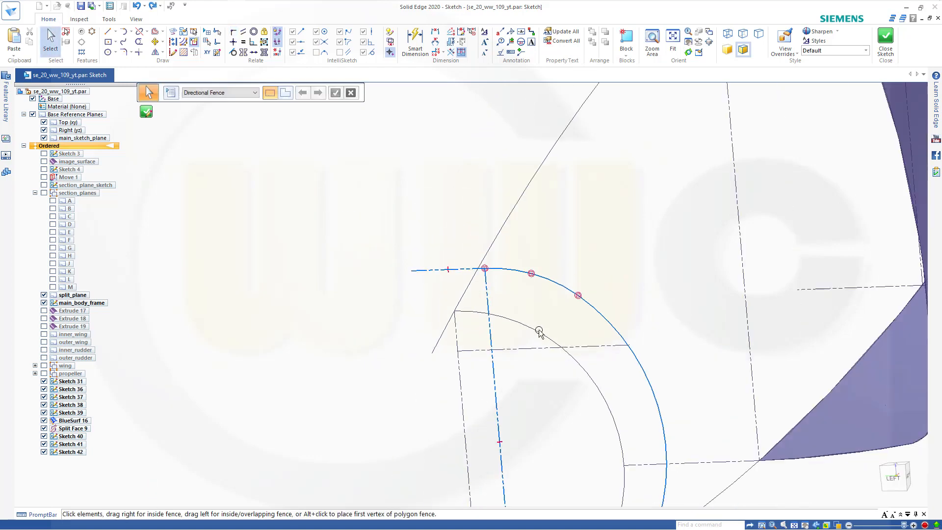
mouse_move(533, 316)
middle_down()
mouse_move(517, 290)
mouse_move(505, 309)
mouse_move(526, 310)
middle_up()
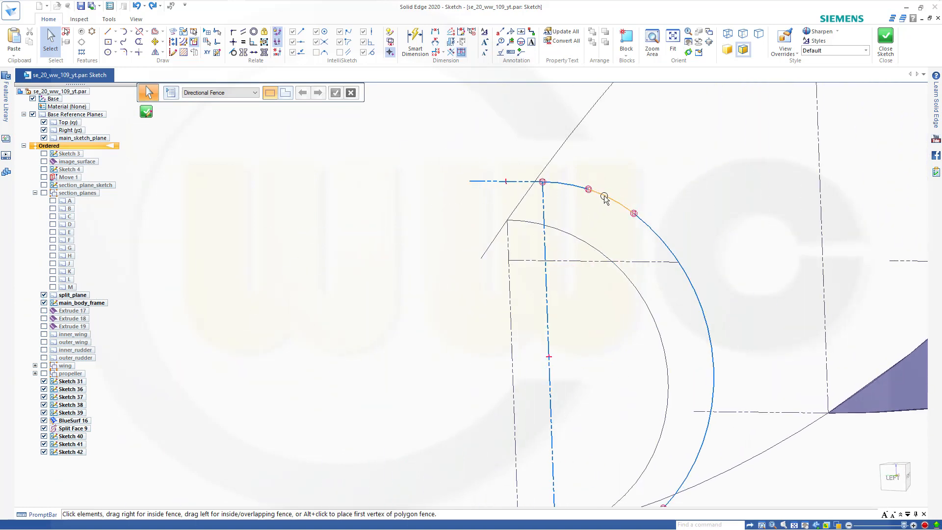
click(605, 198)
key(Delete)
Connect the profile's upper endpoint to the body frame curve.
click(233, 31)
click(542, 179)
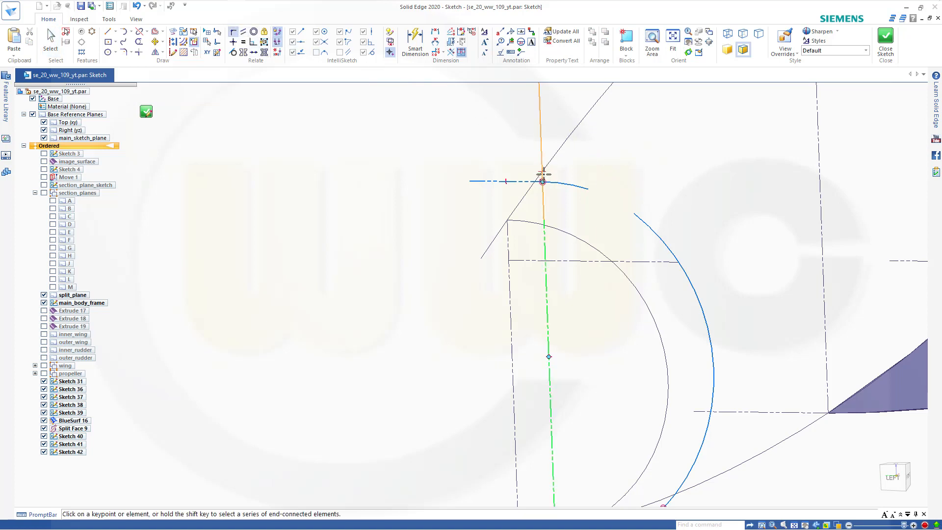
click(542, 171)
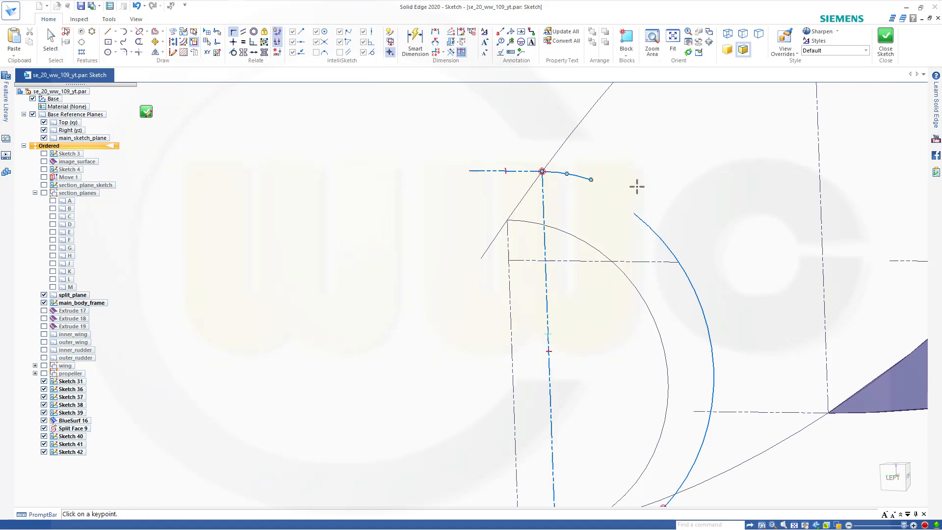
key(Escape)
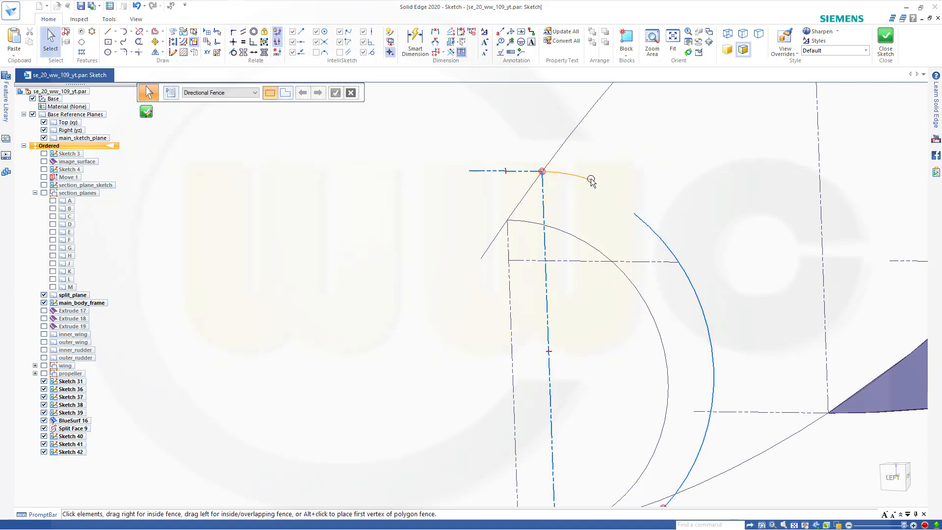
Move the open ends of the short upper arc and the large side arc, making their radii about 274 mm and 453 mm.
click(591, 180)
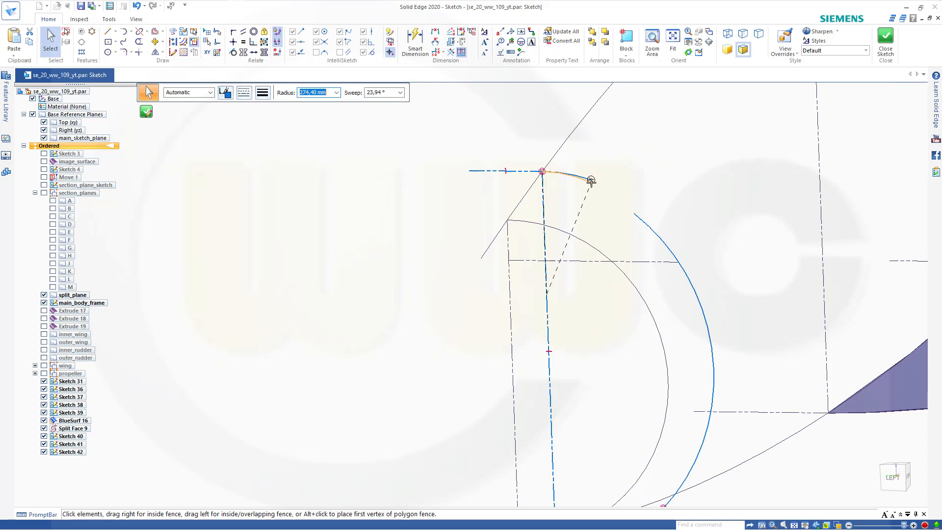
click(630, 208)
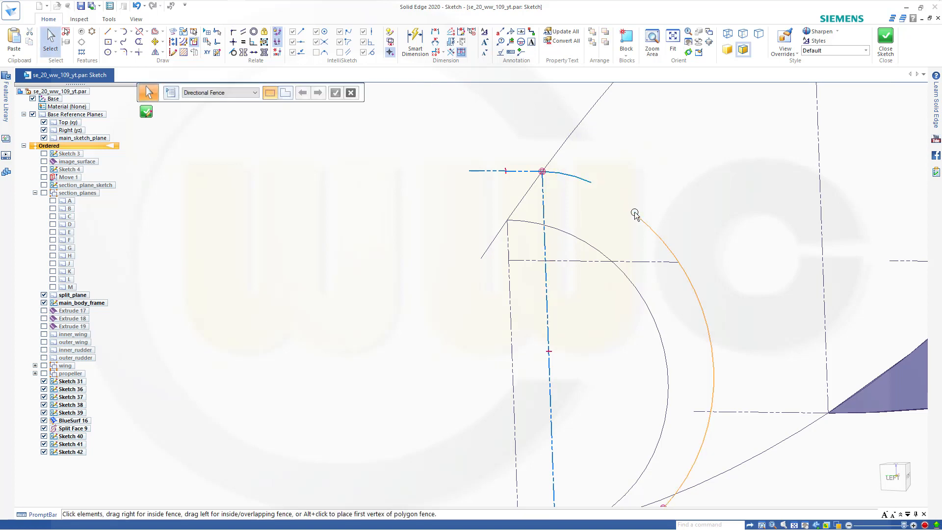
click(634, 213)
drag(635, 211, 636, 209)
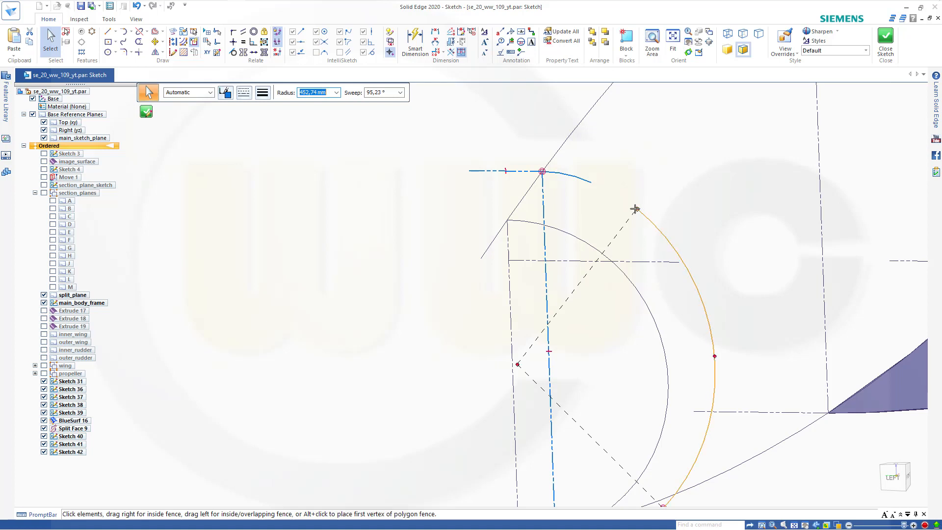
click(616, 195)
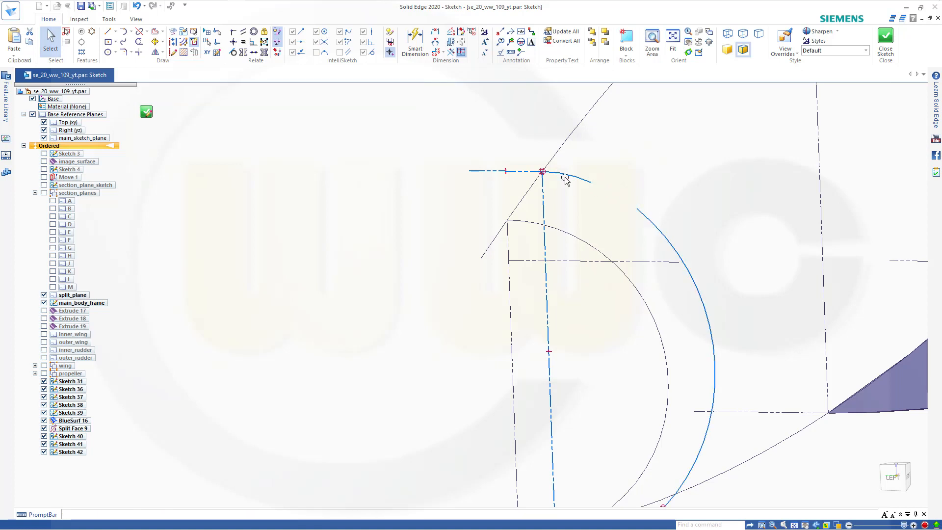
Bridge the gap between the short upper arc and the large side arc with a tangent arc, about 651 mm radius.
click(131, 32)
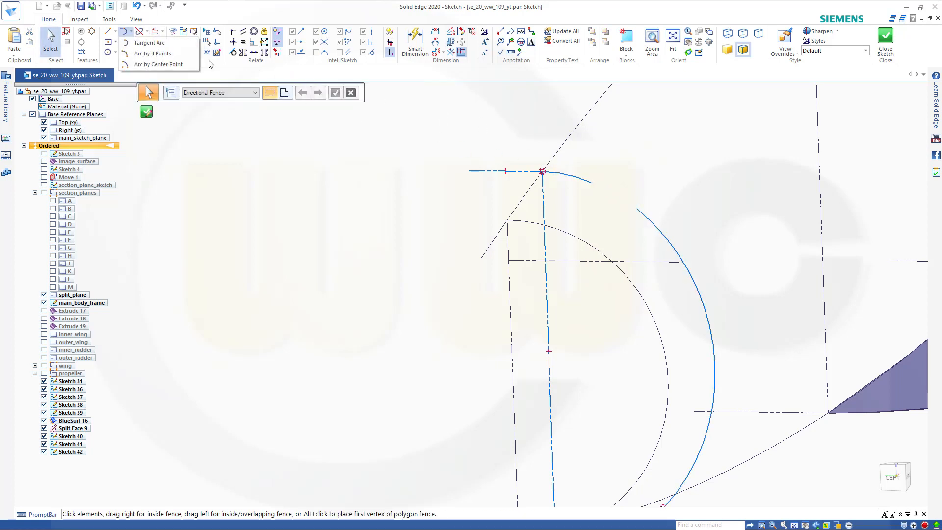
click(149, 43)
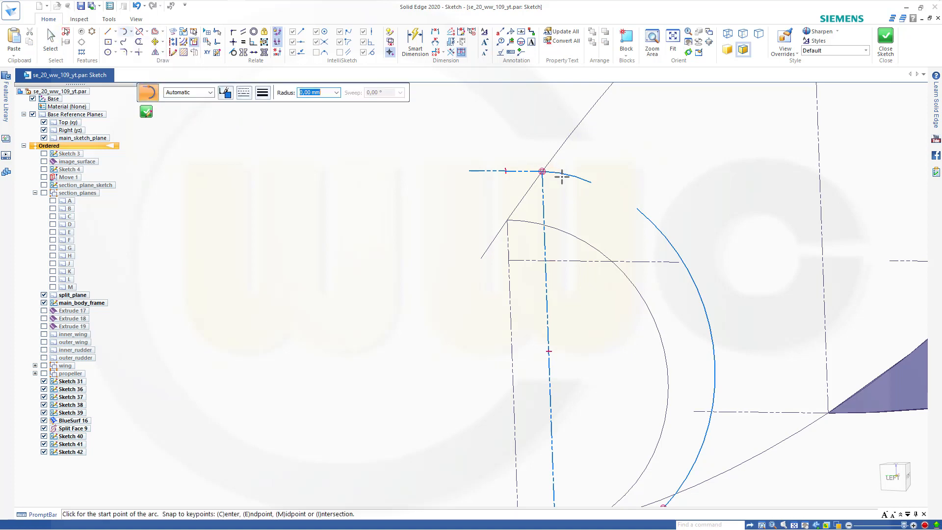
click(591, 183)
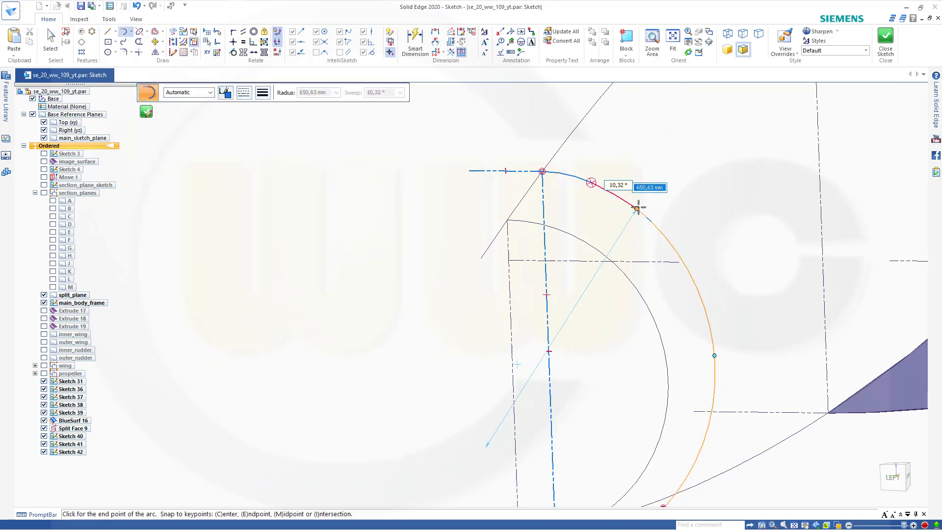
click(637, 208)
key(Escape)
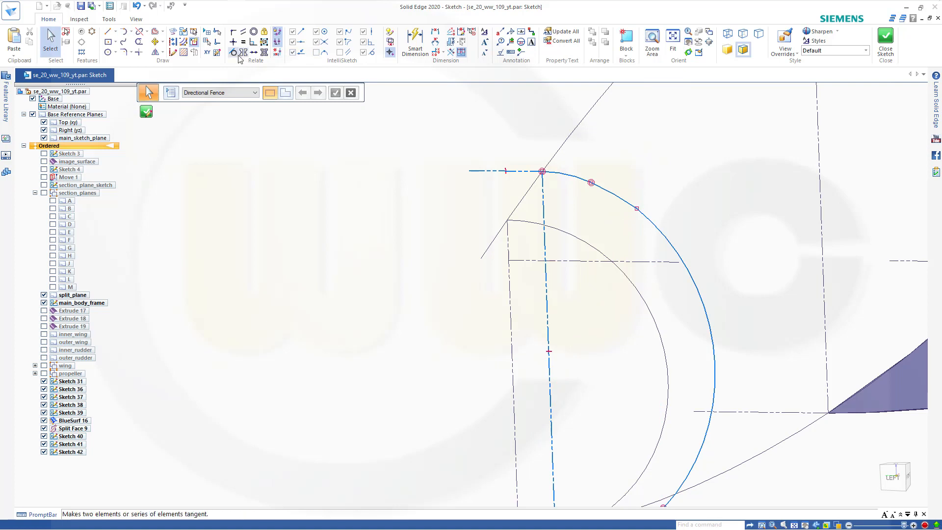
Make the new bridging arc tangent to the large side arc.
click(235, 52)
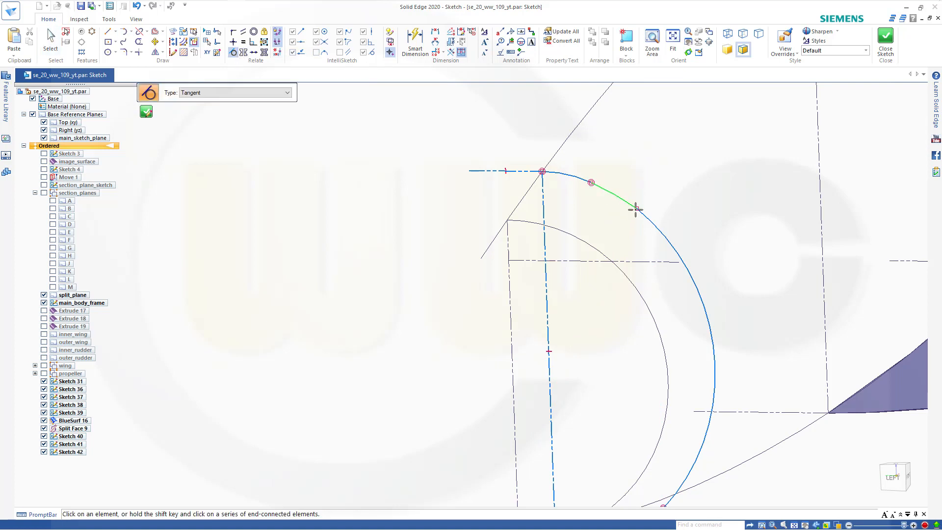
click(635, 209)
click(638, 210)
scroll(708, 284, down, 2)
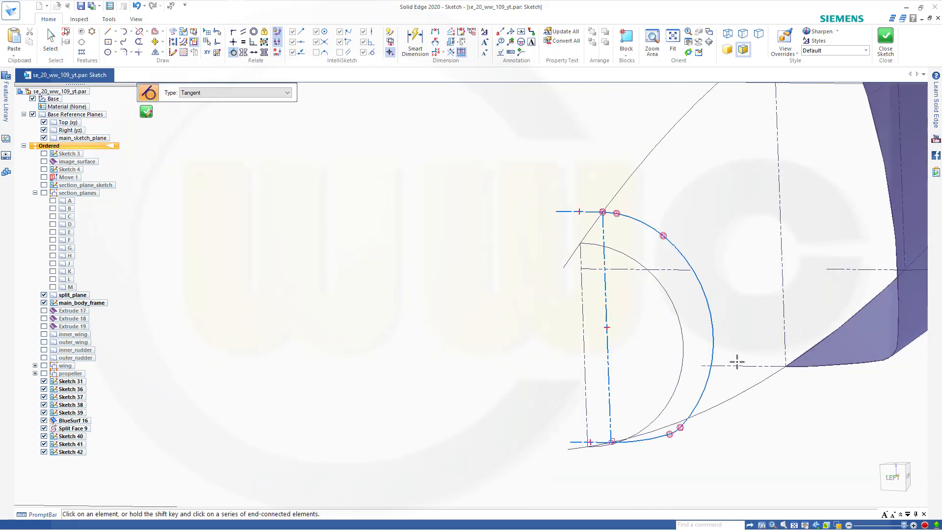
scroll(740, 388, down, 1)
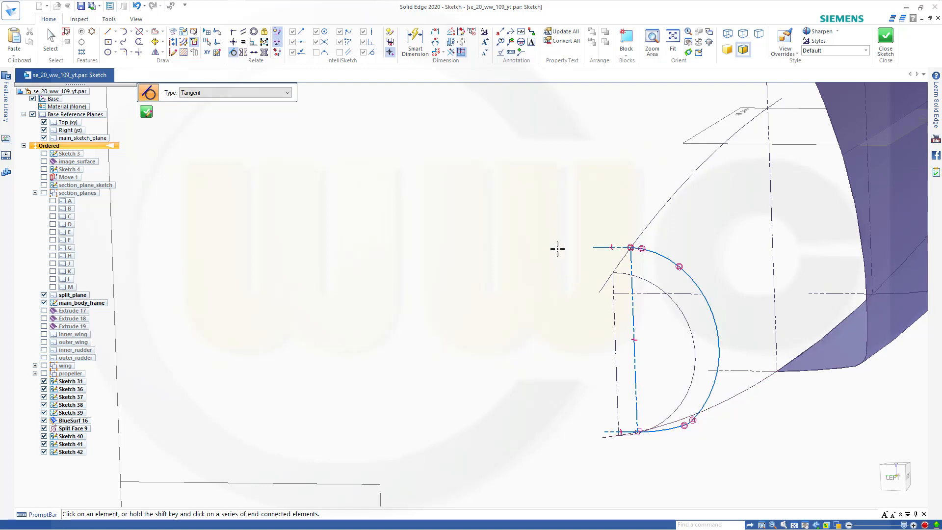
Close the section profile sketch and finish the sketch feature.
click(885, 40)
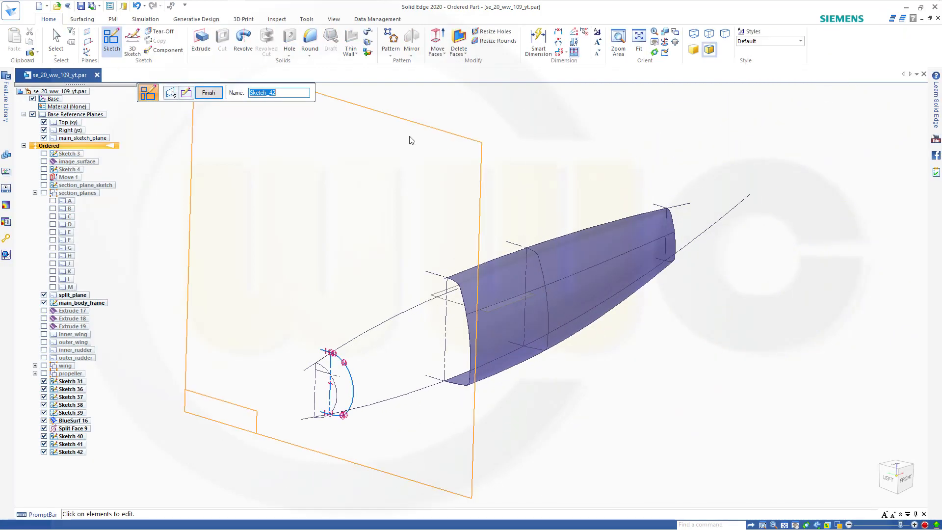
click(208, 93)
click(209, 93)
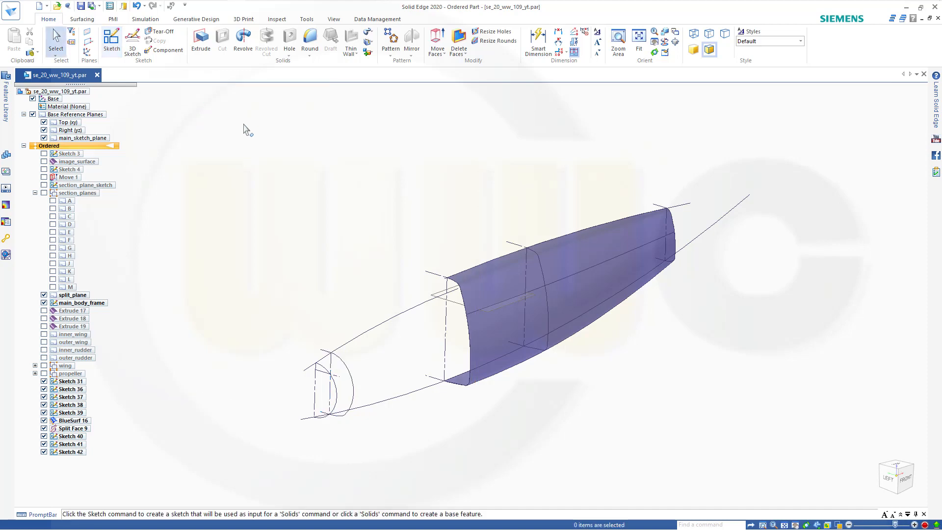
Hide Sketch 31, Sketch 36, Sketch 37, Sketch 38 and Sketch 39.
mouse_move(347, 257)
middle_down()
mouse_move(336, 242)
mouse_move(360, 273)
middle_up()
scroll(715, 386, up, 2)
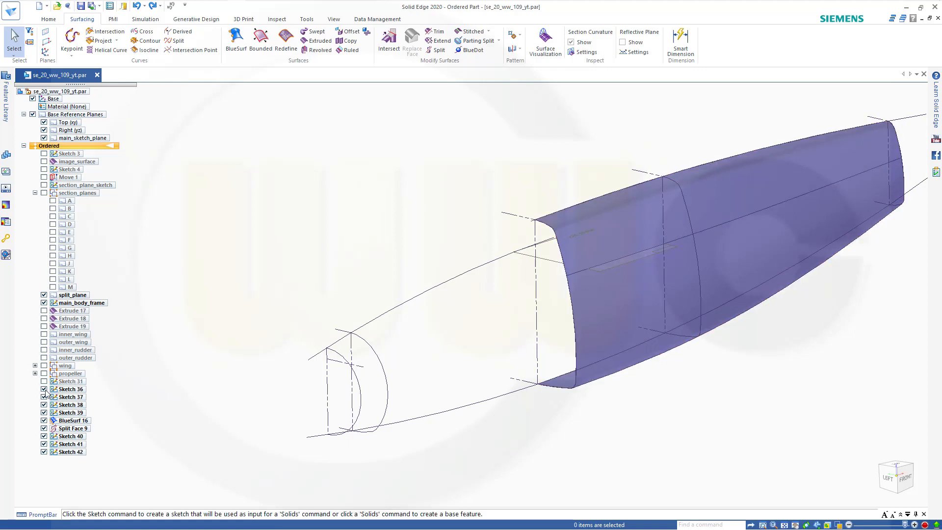
click(44, 390)
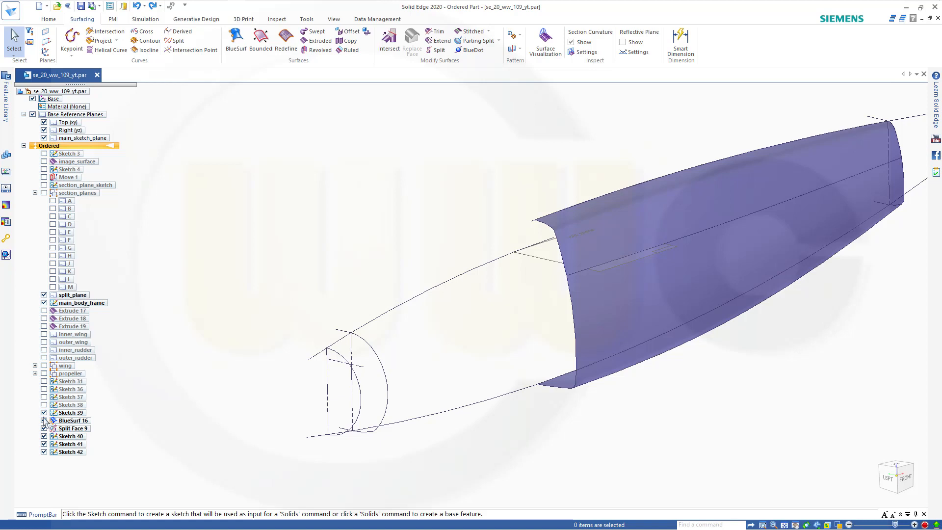
click(44, 412)
Start a new sketch on section plane E.
click(49, 19)
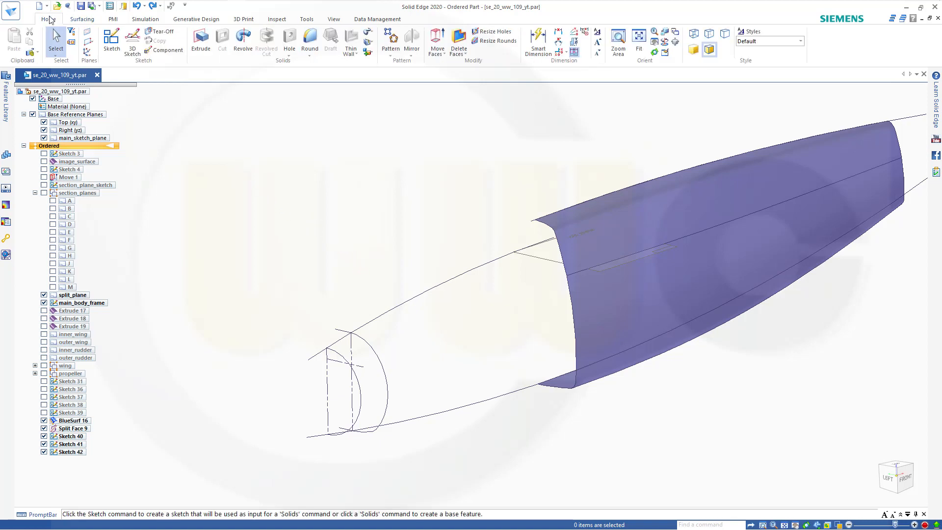
click(114, 44)
click(66, 233)
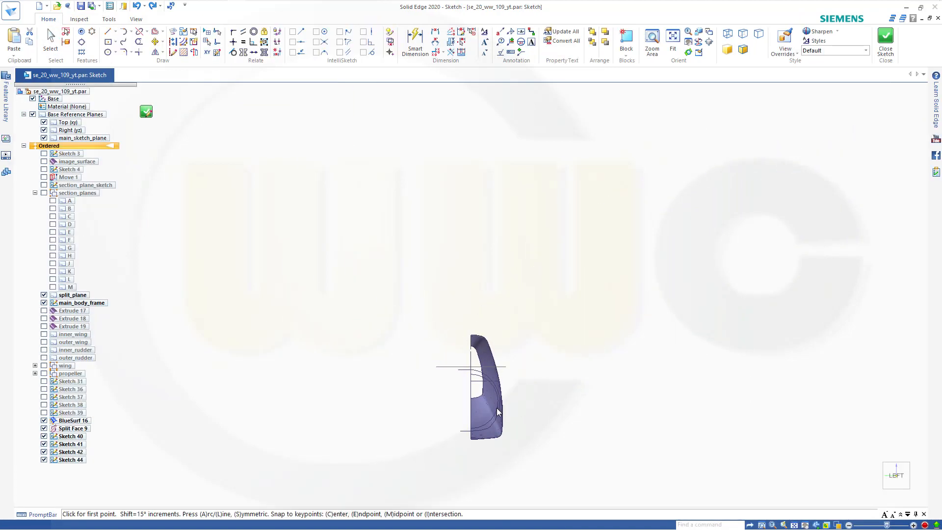
Try to project the lower front edge of the blue surface into the sketch.
middle_drag(480, 430, 451, 435)
scroll(416, 480, up, 4)
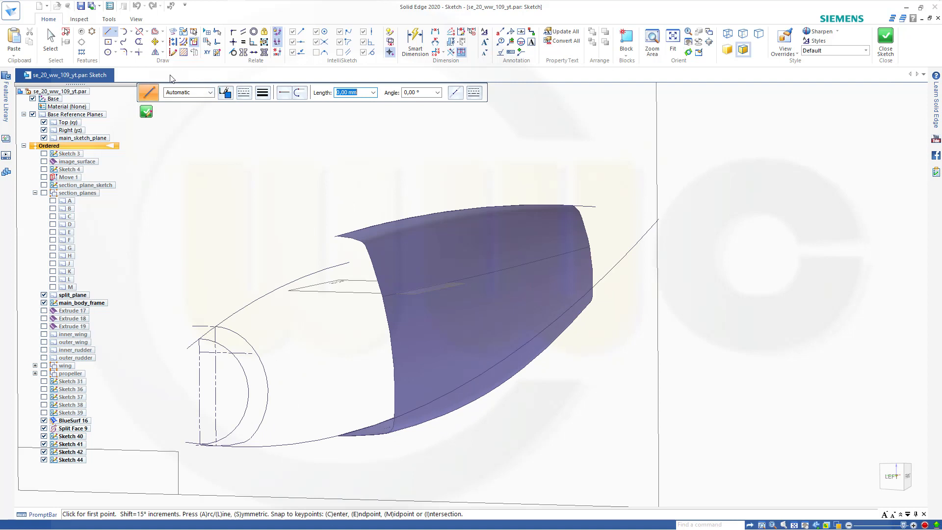
click(172, 35)
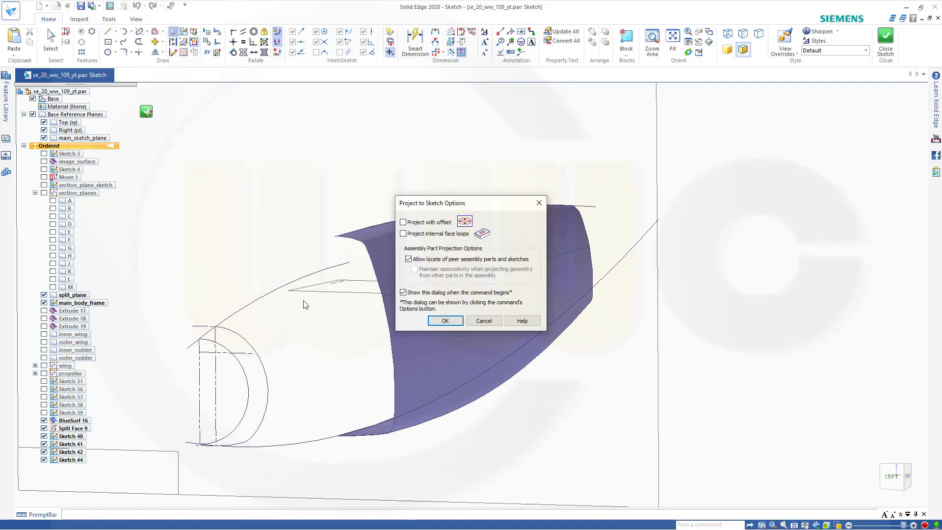
click(445, 320)
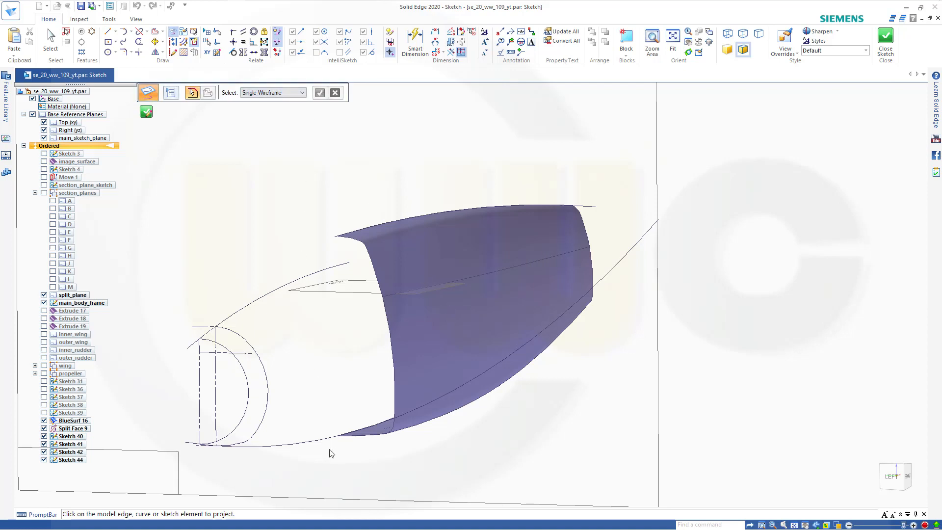
scroll(331, 453, up, 1)
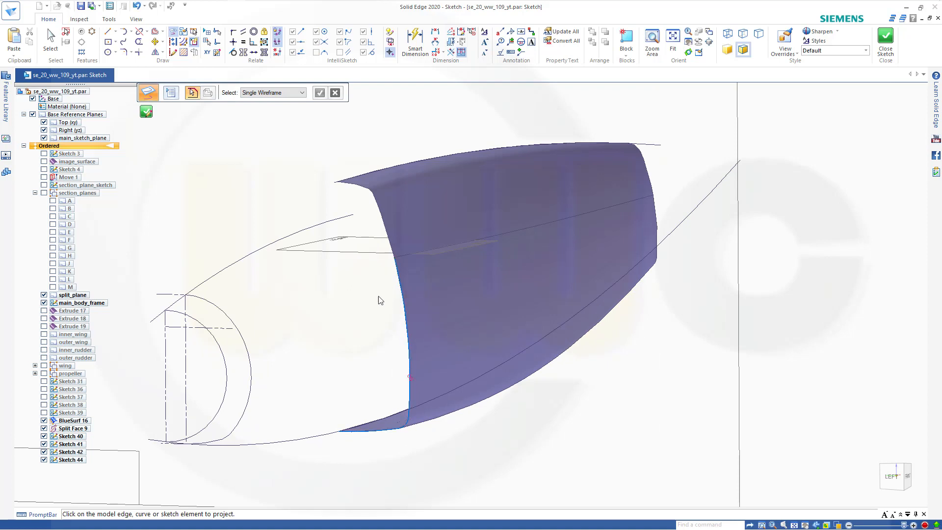
click(136, 10)
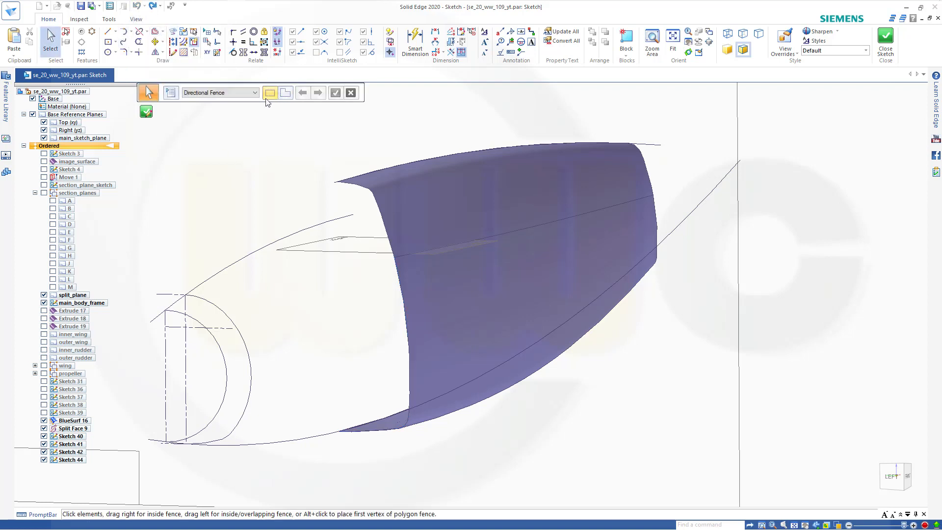
Project the surface's lower front edge into the sketch as a single wireframe and hide BlueSurf 16 and Split Face 9.
click(173, 33)
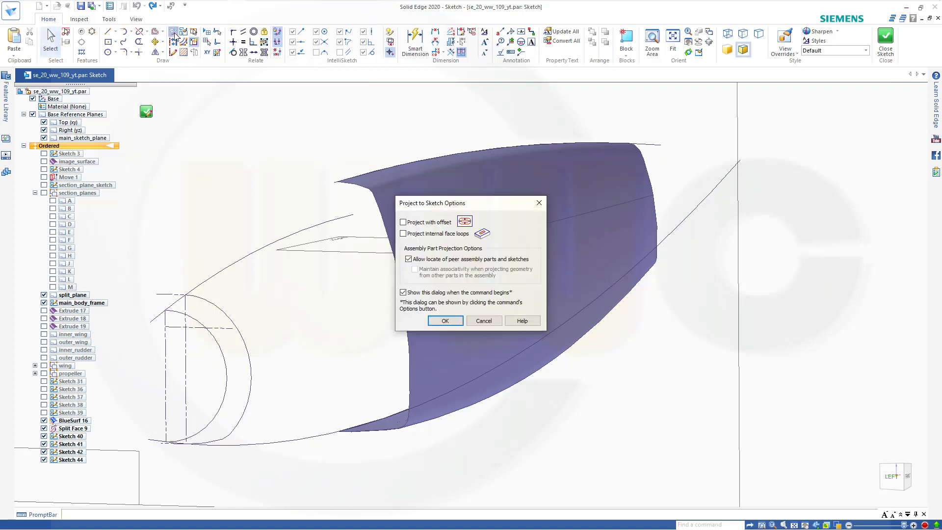
click(435, 320)
click(304, 93)
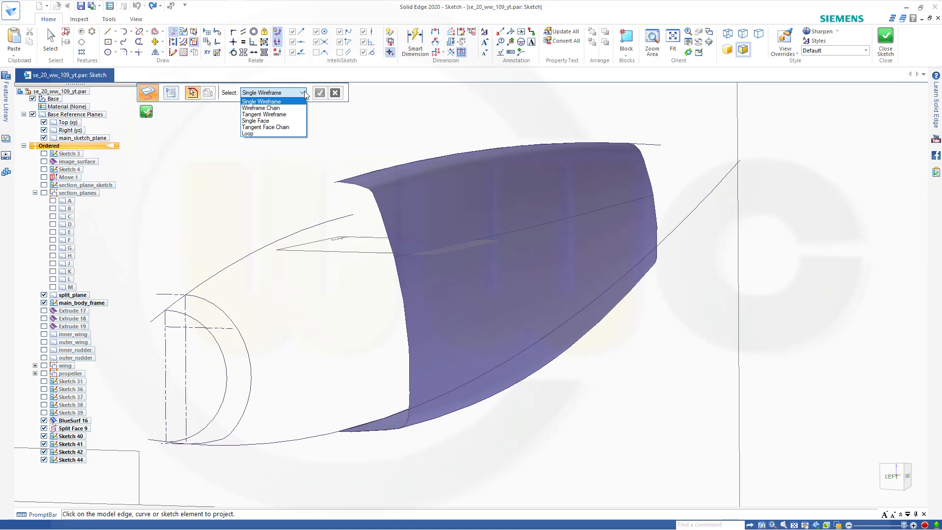
click(276, 108)
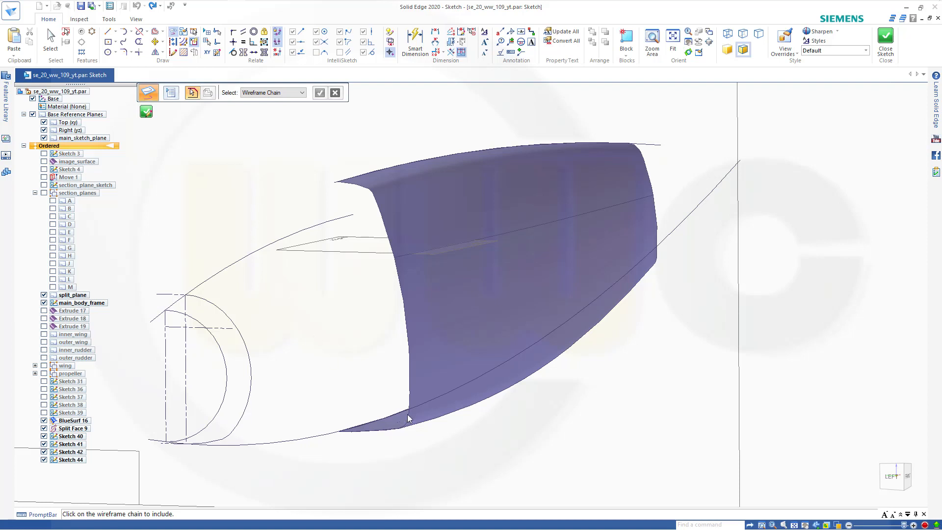
click(303, 93)
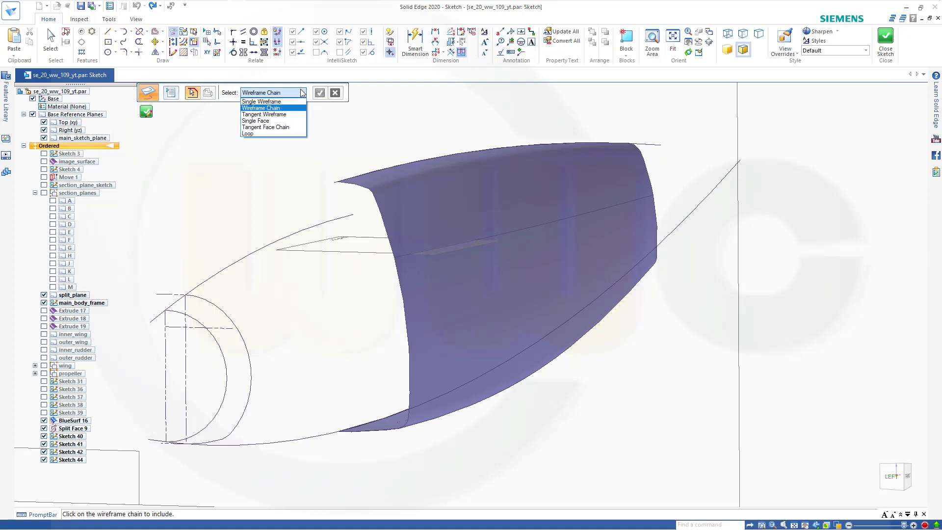
click(262, 101)
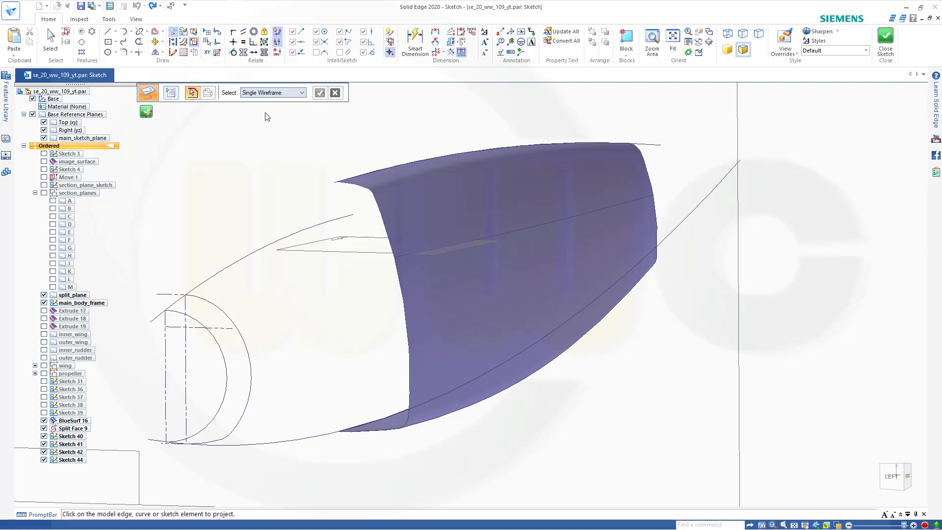
click(362, 435)
scroll(406, 313, up, 3)
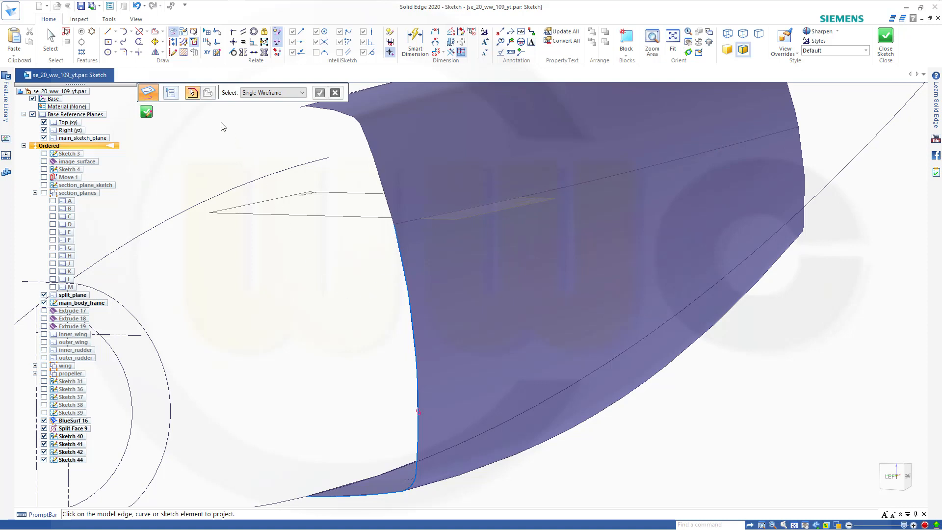
key(Escape)
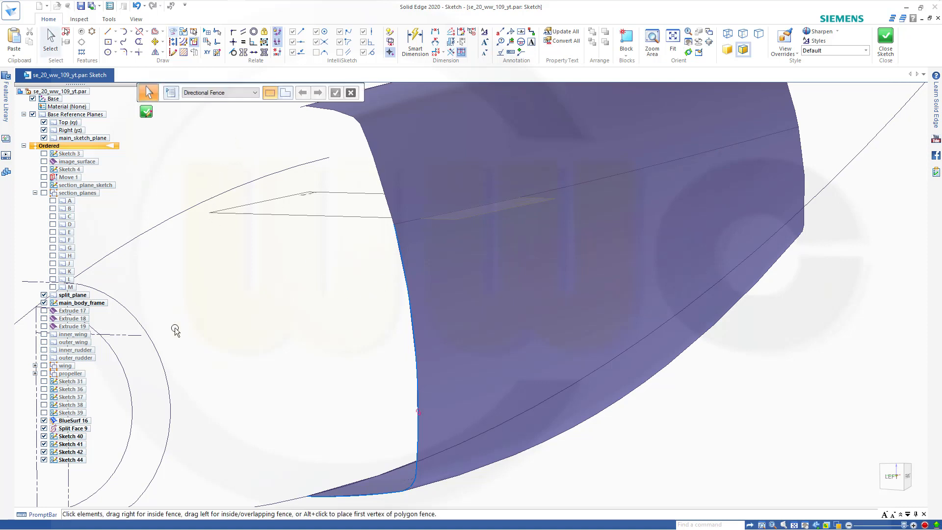
click(43, 429)
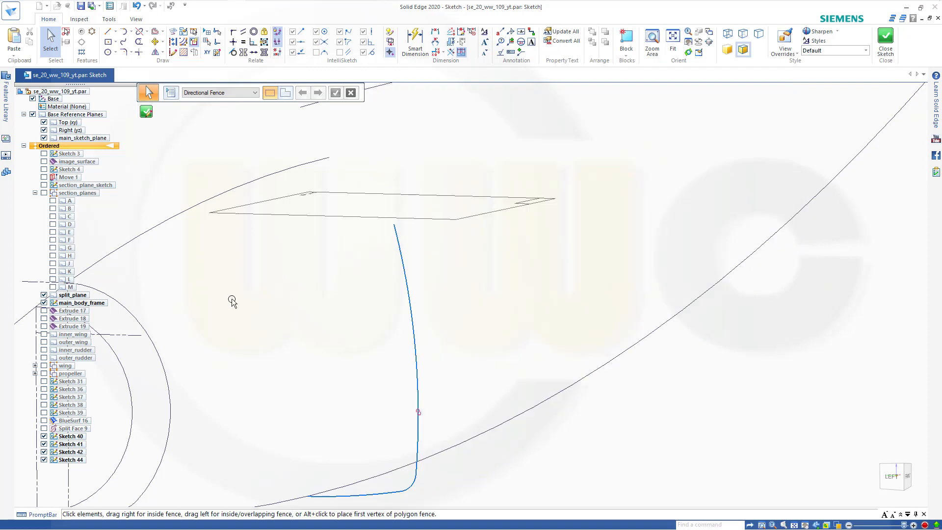
scroll(247, 302, down, 2)
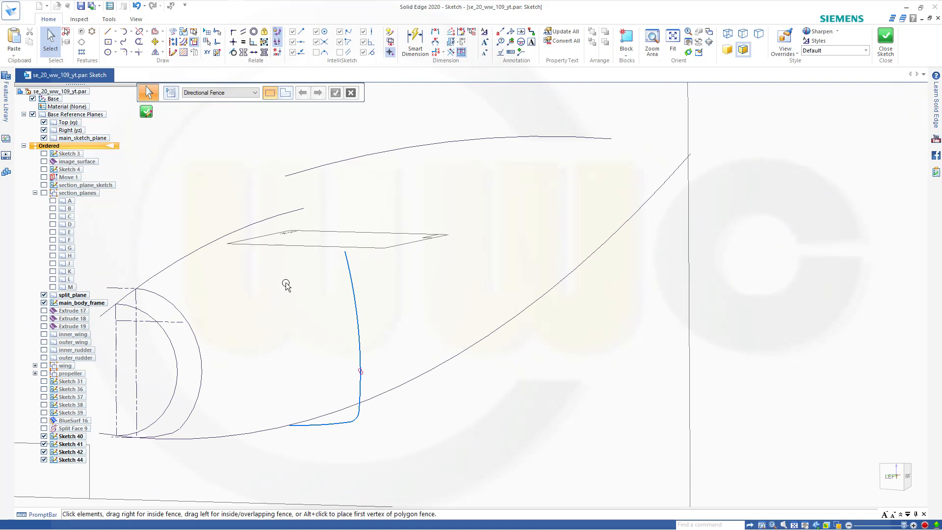
Draw a horizontal line about 288 mm long outward from the upper body frame curve and convert it to construction geometry.
click(109, 33)
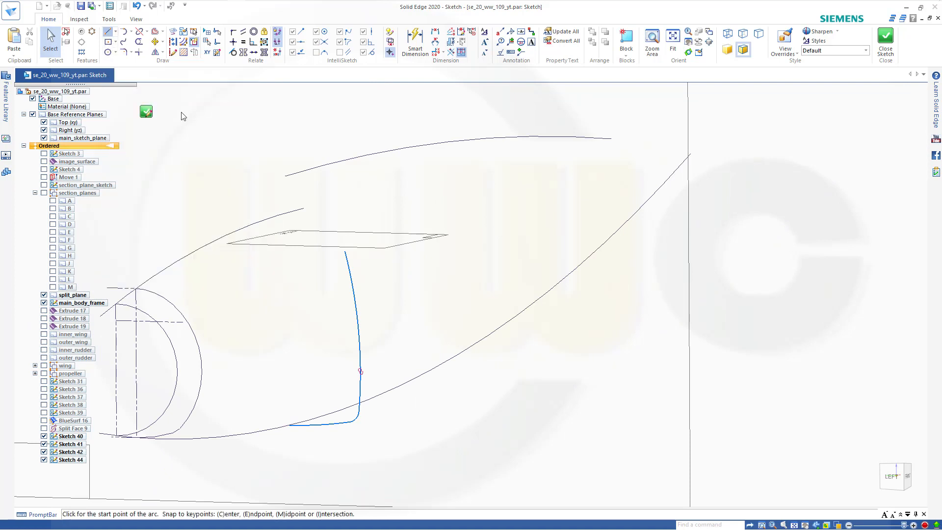
click(287, 212)
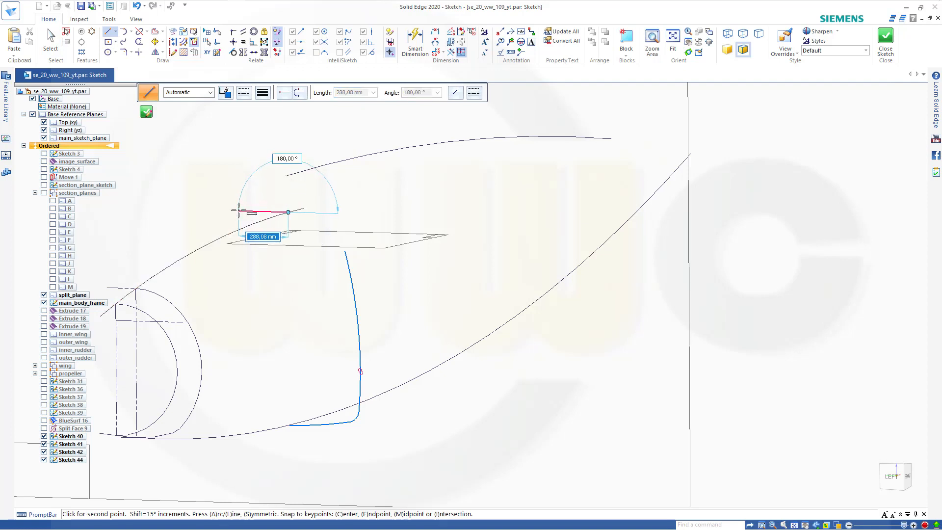
click(239, 211)
key(Escape)
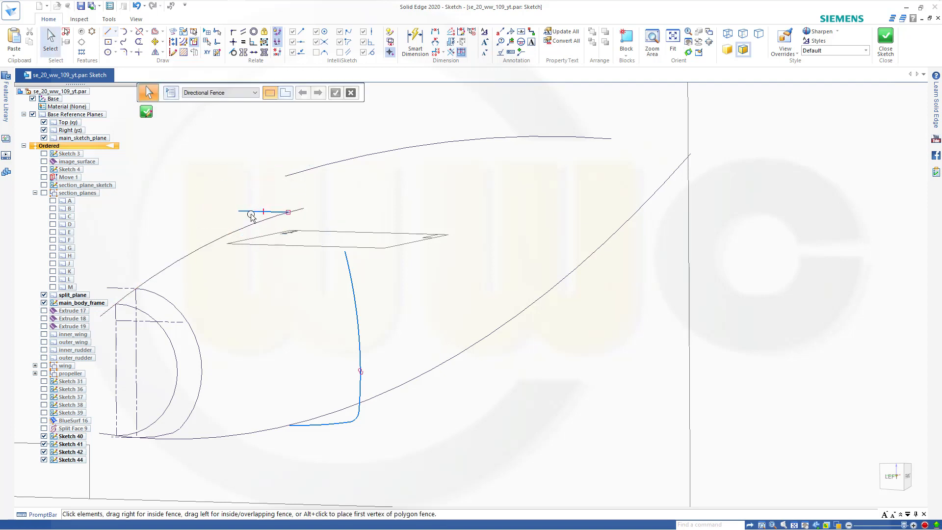
click(251, 211)
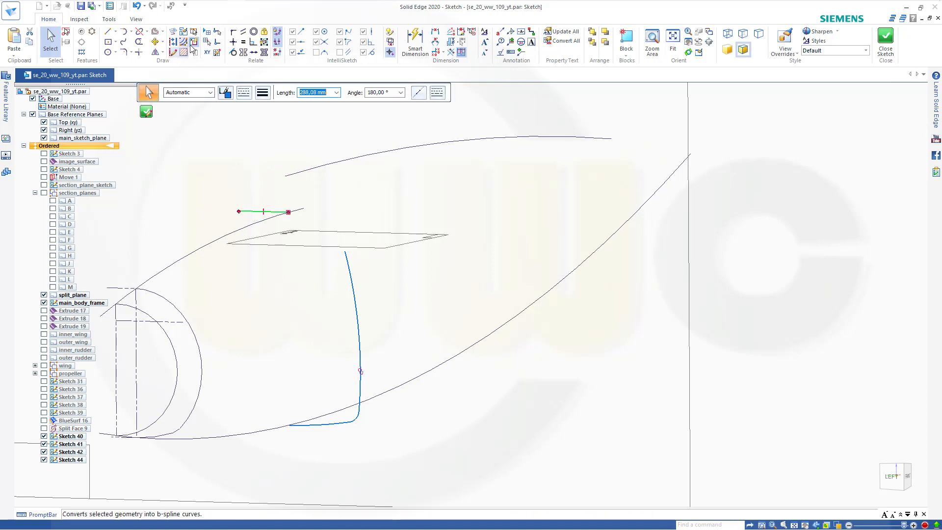
click(176, 44)
middle_drag(384, 224, 407, 216)
scroll(408, 215, down, 1)
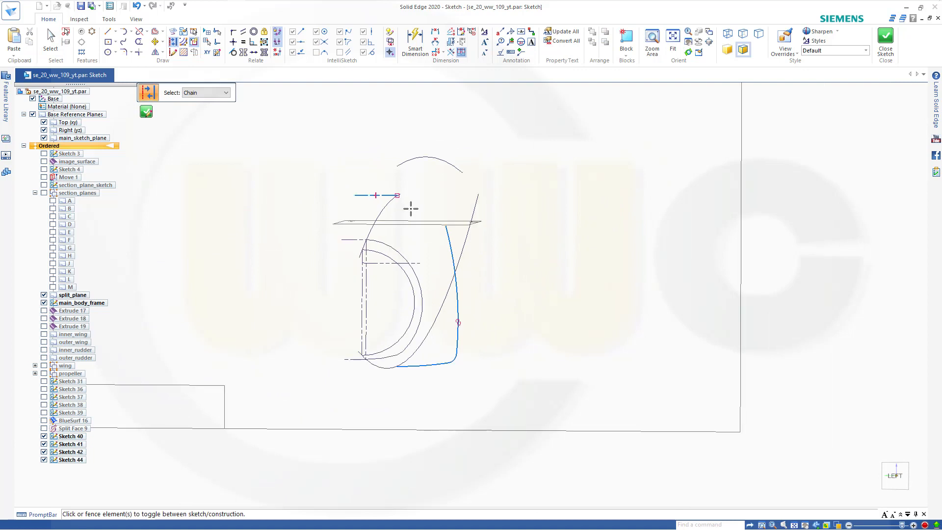
Draw an arc with a radius of about 251 mm curving inward from the upper end of the projected edge.
scroll(412, 210, up, 2)
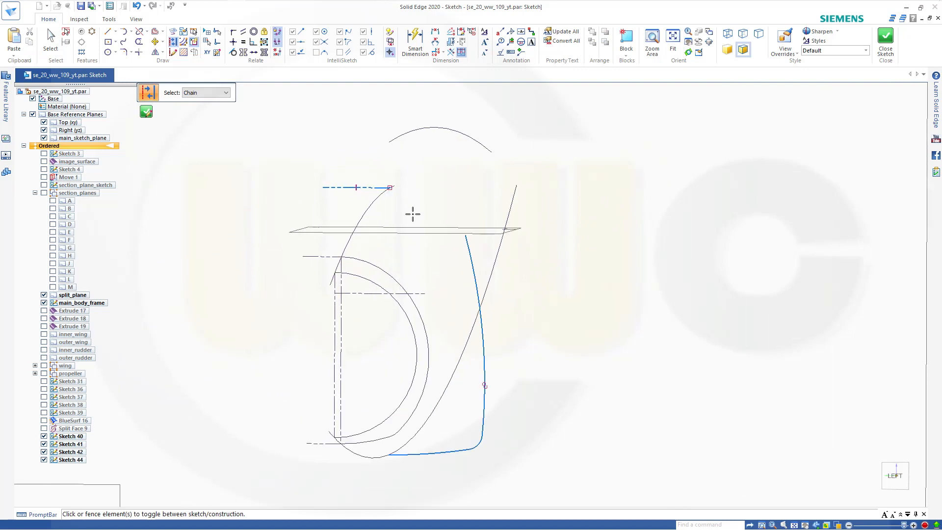
click(123, 31)
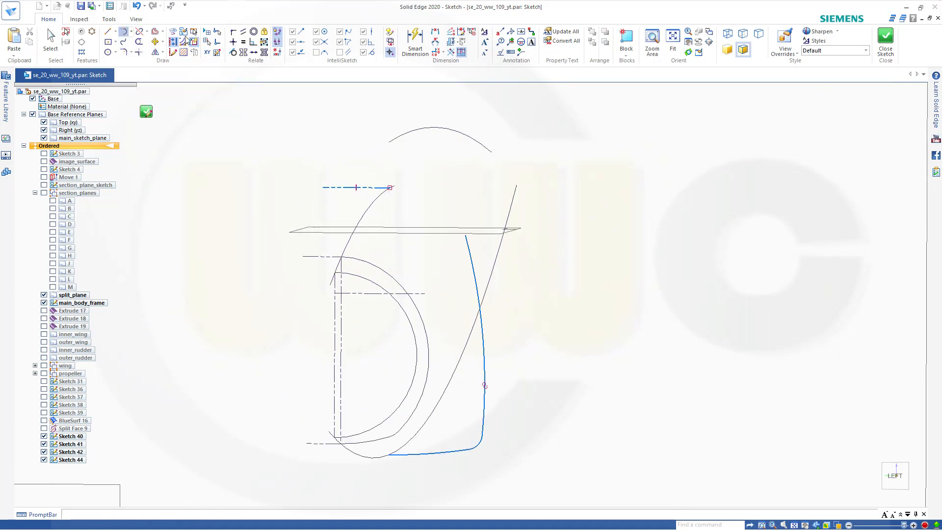
click(465, 235)
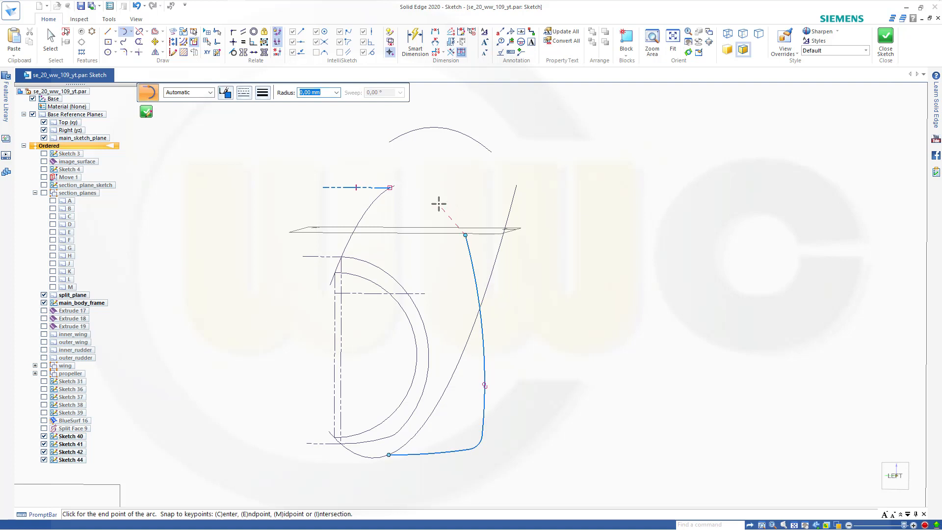
click(440, 200)
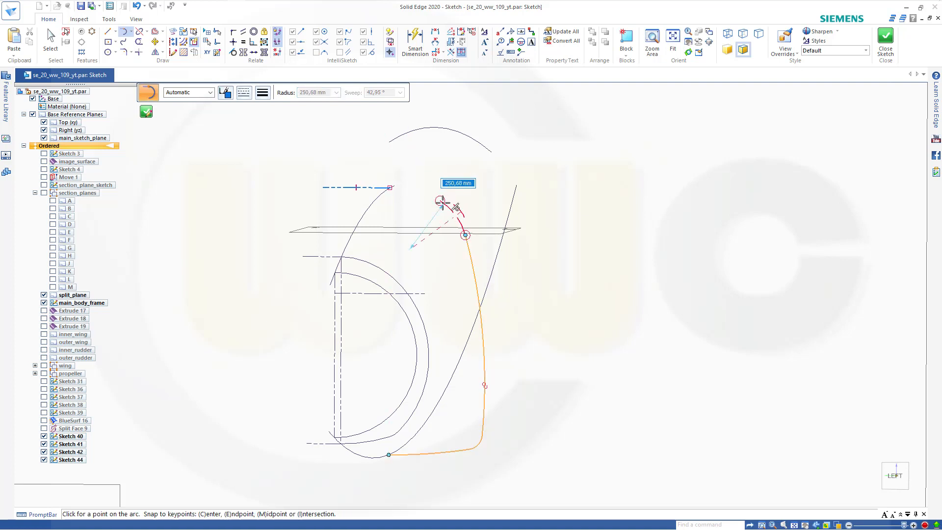
click(440, 201)
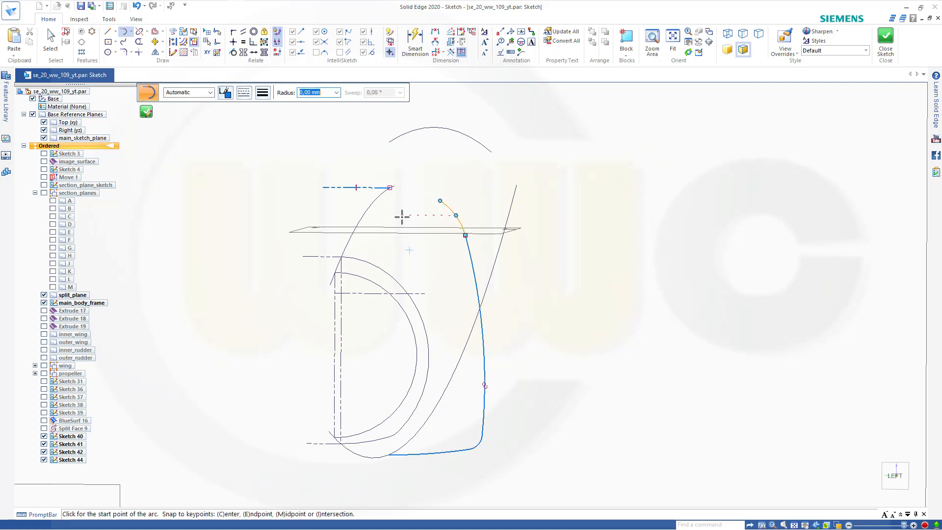
Connect the construction line's end on the frame curve to the first arc's free end with an arc tangent to that line.
click(390, 187)
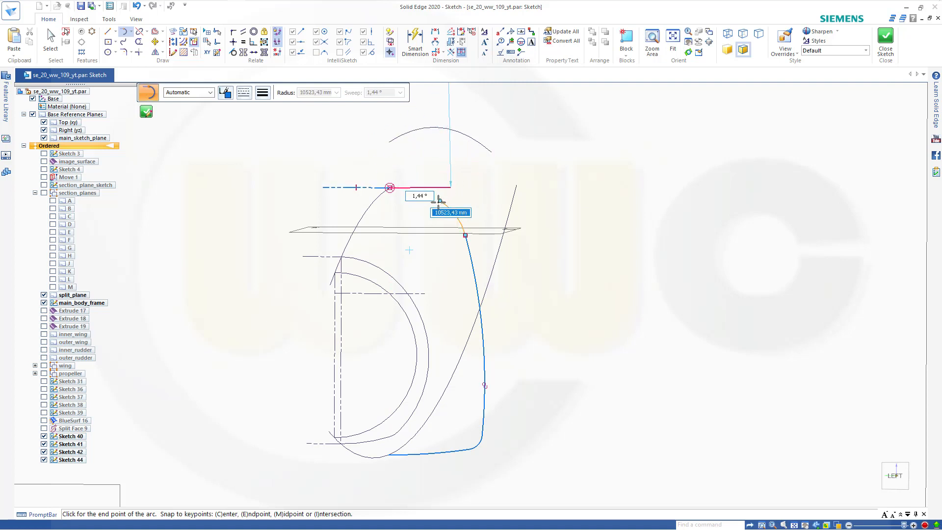
key(Escape)
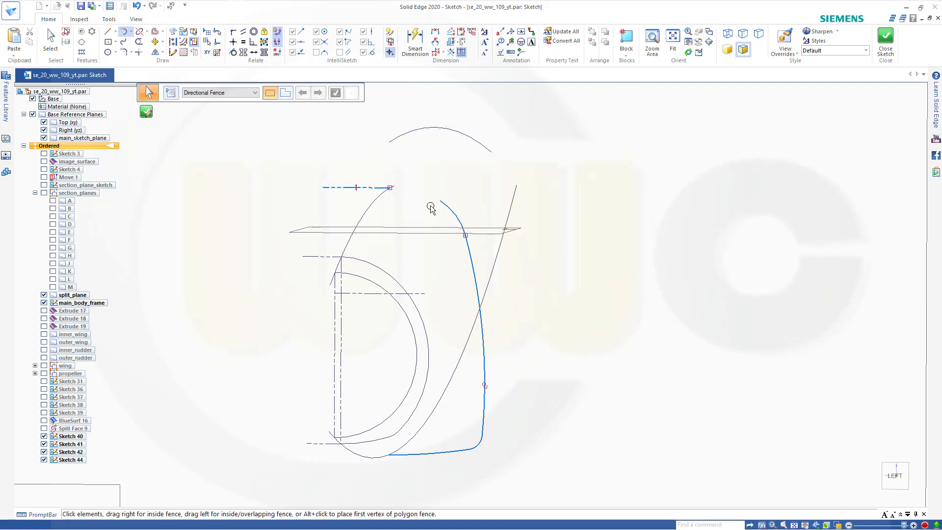
scroll(416, 210, down, 2)
scroll(417, 211, up, 4)
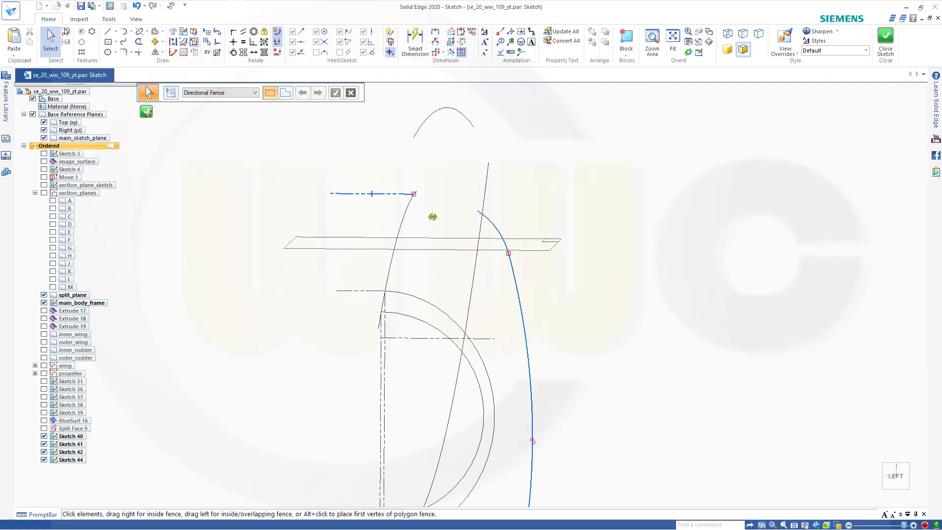
click(124, 31)
click(393, 203)
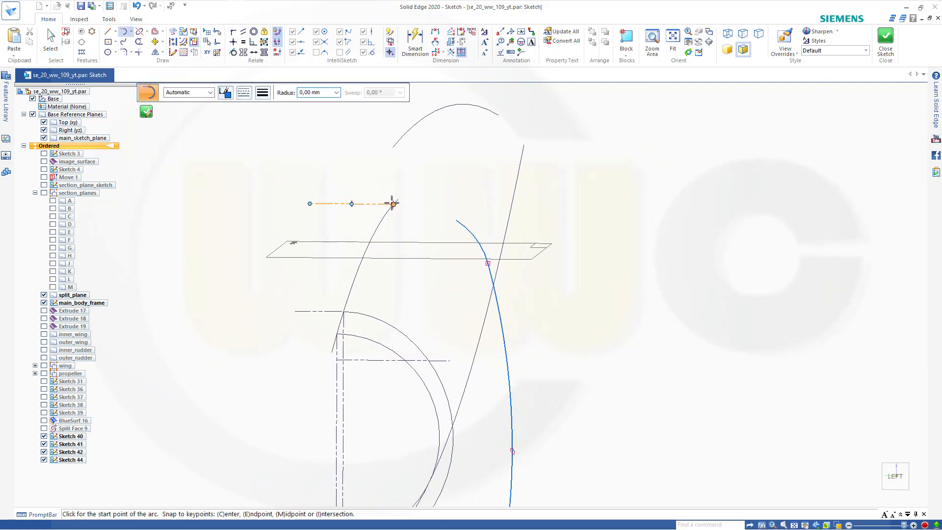
click(456, 219)
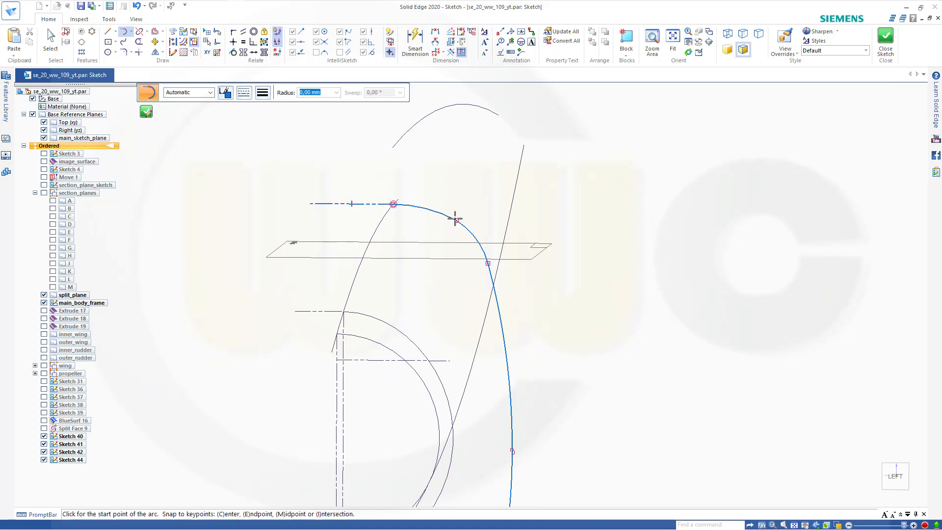
key(Escape)
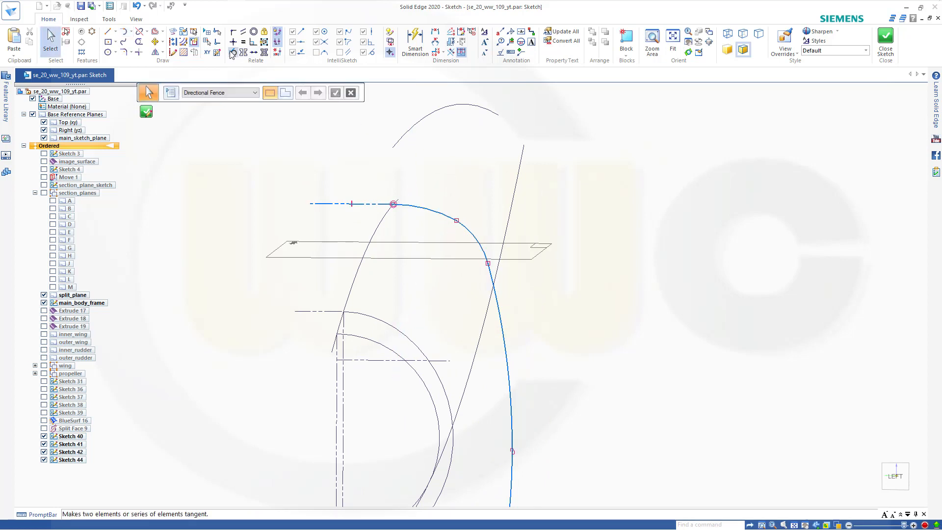
Make the two upper arcs tangent to each other.
click(233, 52)
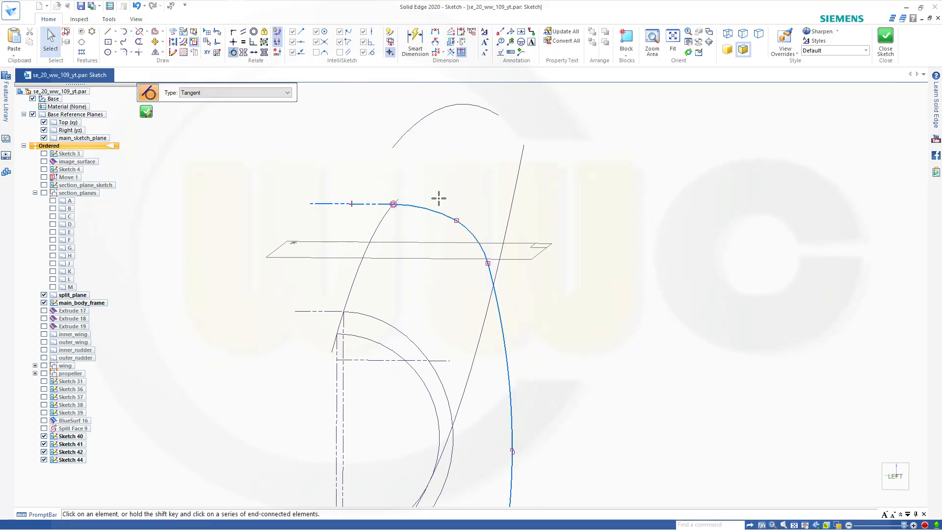
click(466, 225)
scroll(600, 233, down, 1)
scroll(600, 234, down, 1)
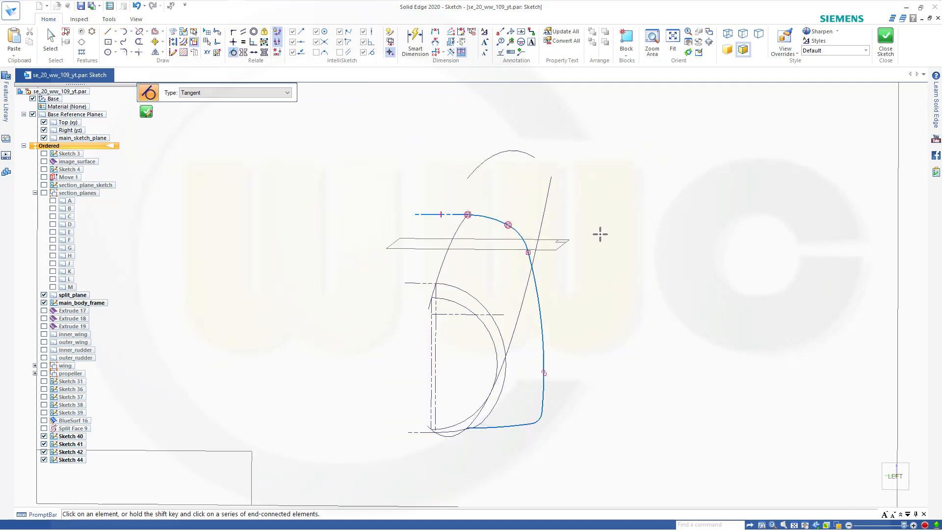
Close the section plane E profile and finish the sketch feature.
mouse_move(603, 271)
middle_down()
mouse_move(462, 267)
mouse_move(582, 280)
middle_up()
scroll(577, 342, down, 2)
middle_drag(580, 336, 620, 280)
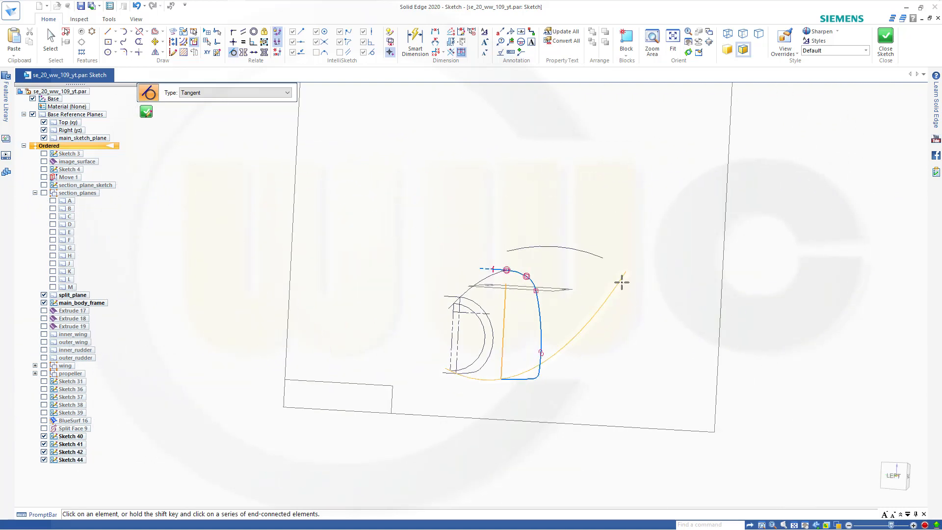
click(886, 39)
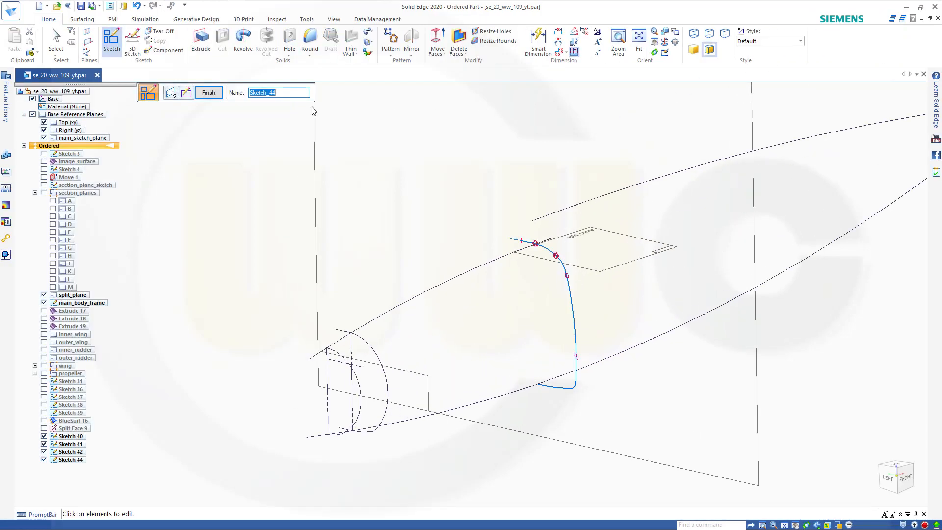
click(208, 92)
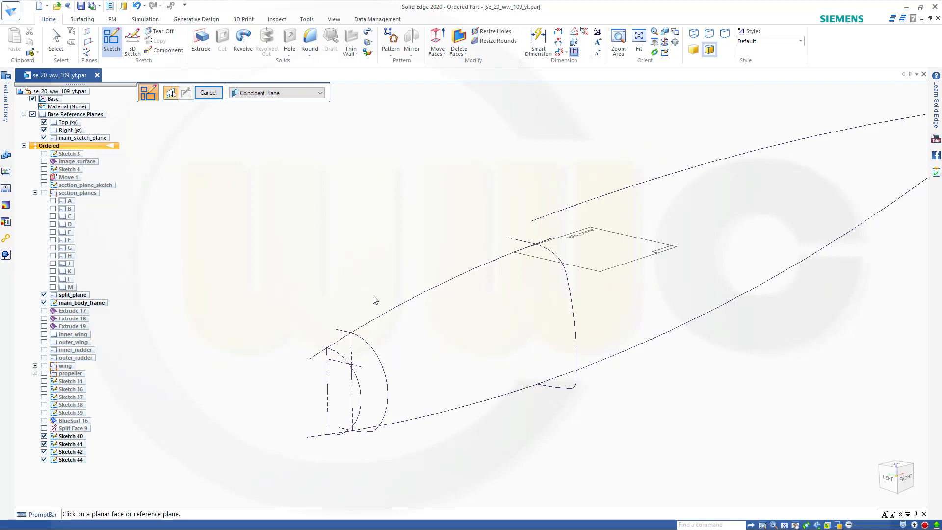
Show the Split Face 9 and BlueSurf 16 features so the existing body surface is displayed.
scroll(474, 334, up, 2)
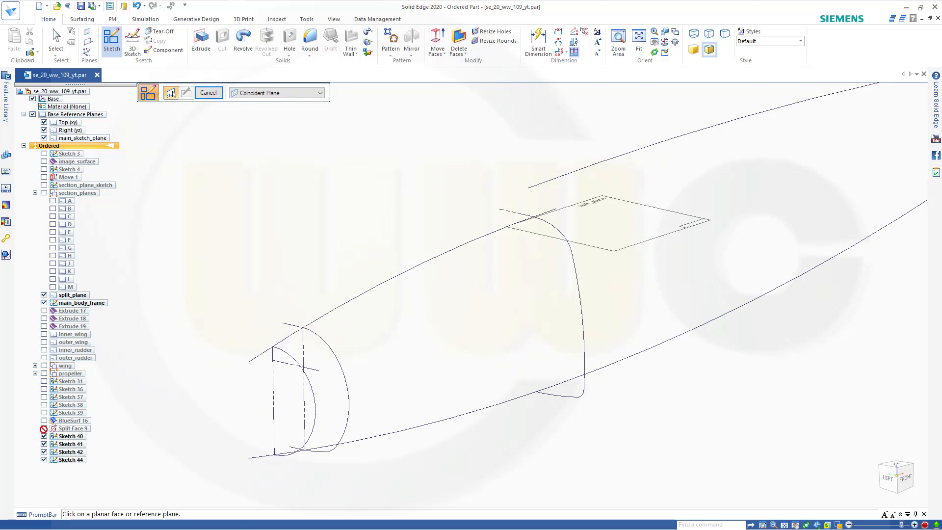
click(44, 429)
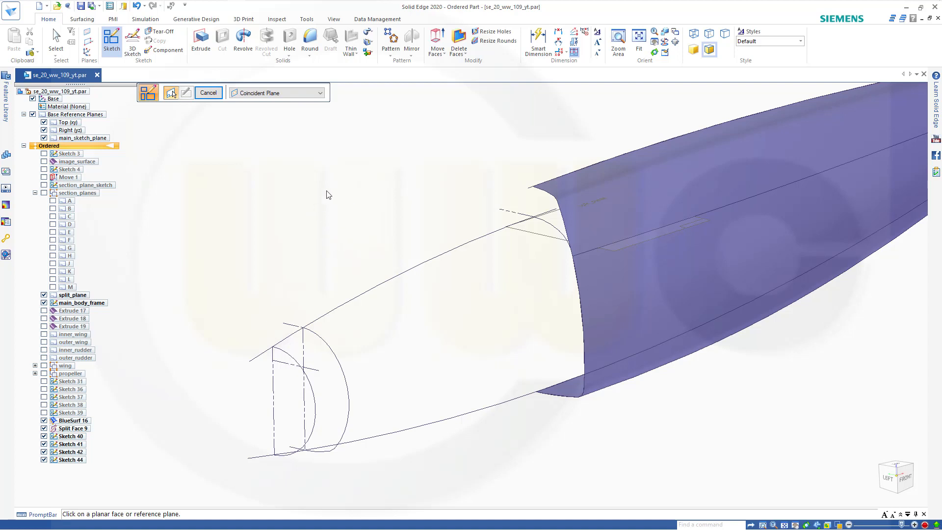
Try a keypoint curve from the Sketch 40 arc vertex through the Sketch 42 vertex to the split line's end on the surface's front edge.
click(82, 20)
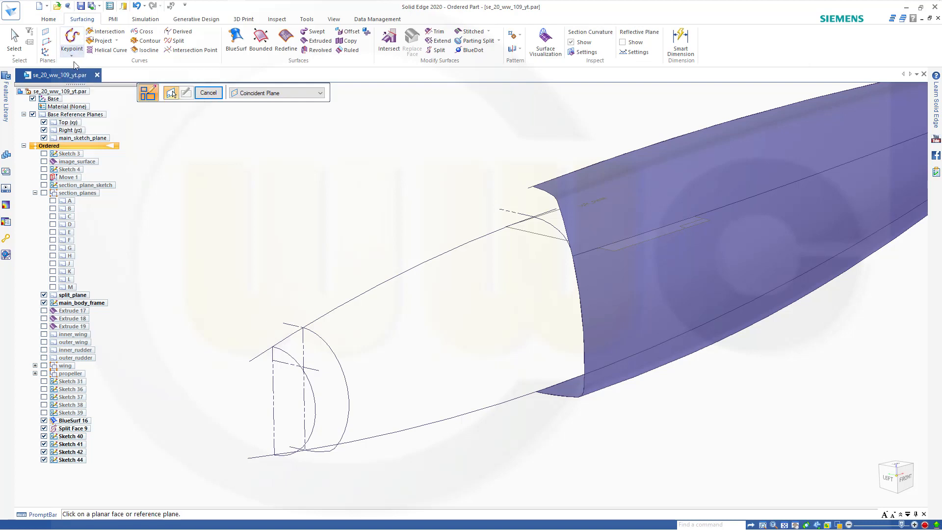
click(74, 59)
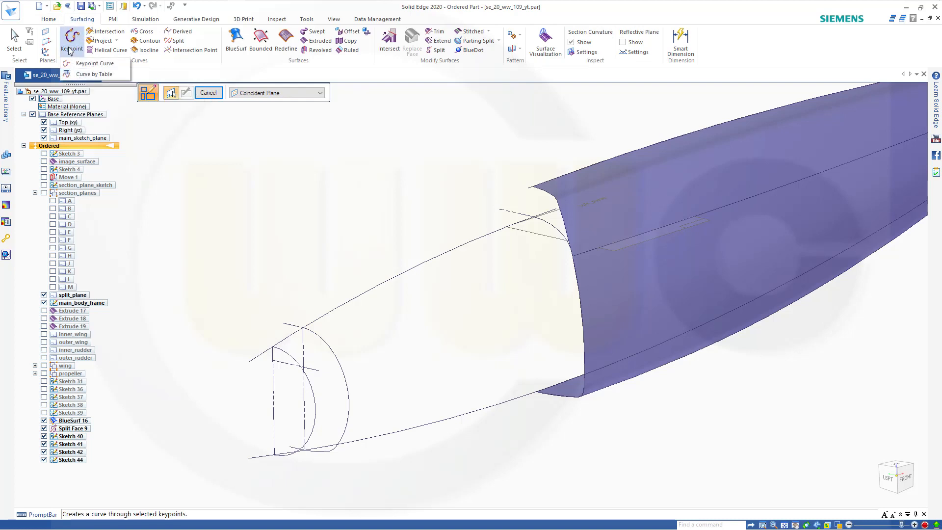
click(71, 39)
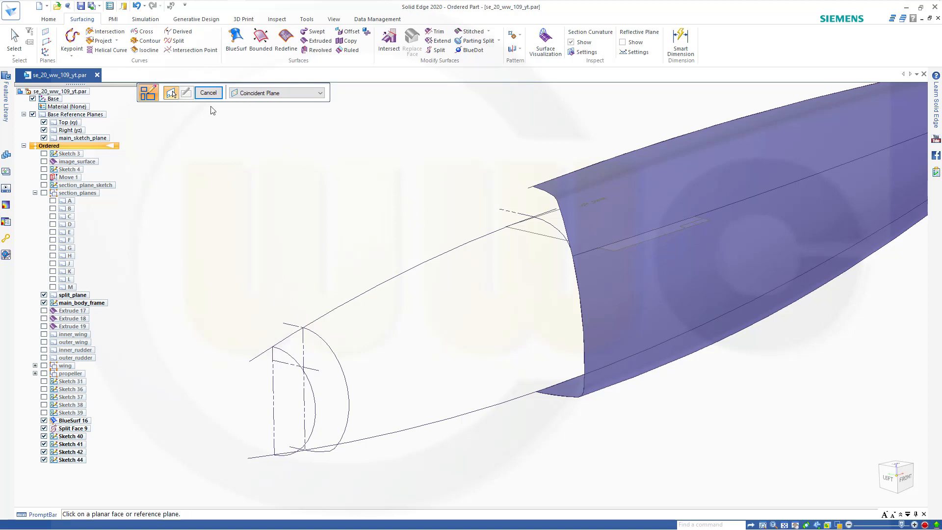
click(71, 38)
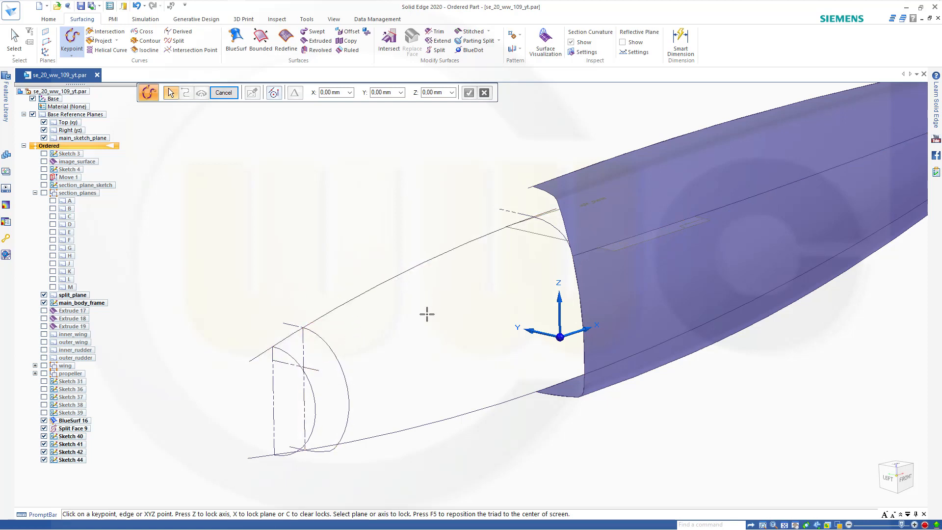
click(302, 366)
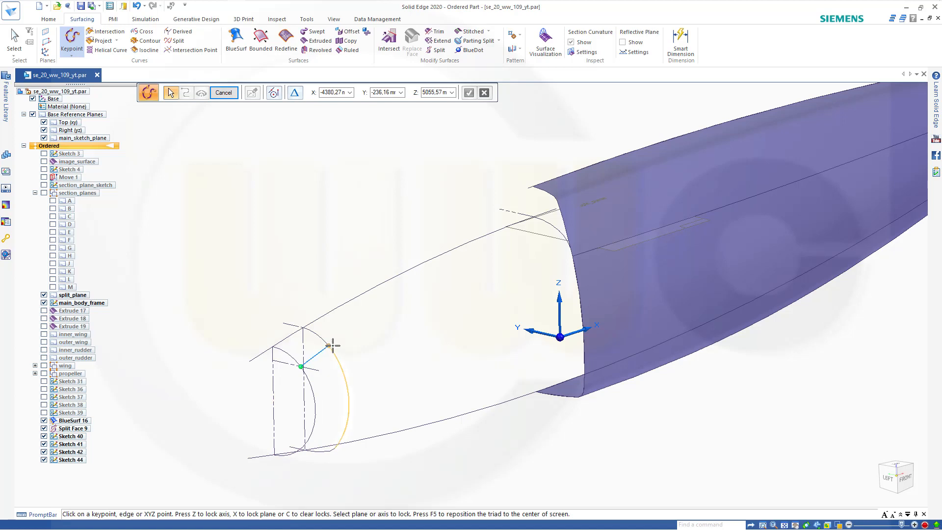
click(330, 345)
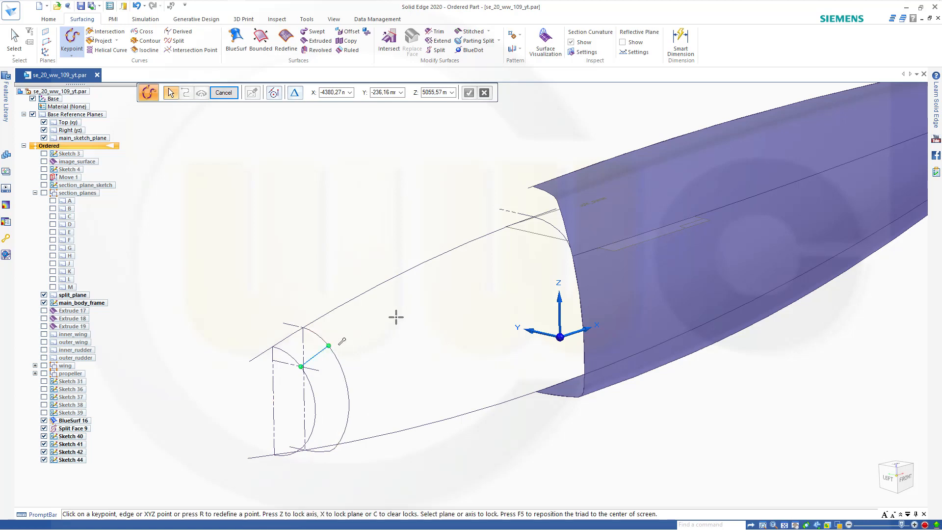
click(567, 258)
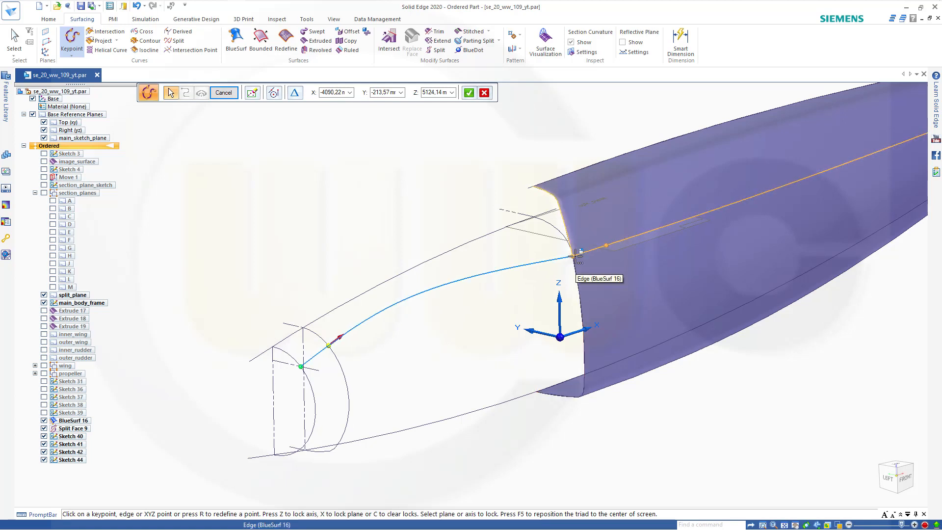
right_click(575, 256)
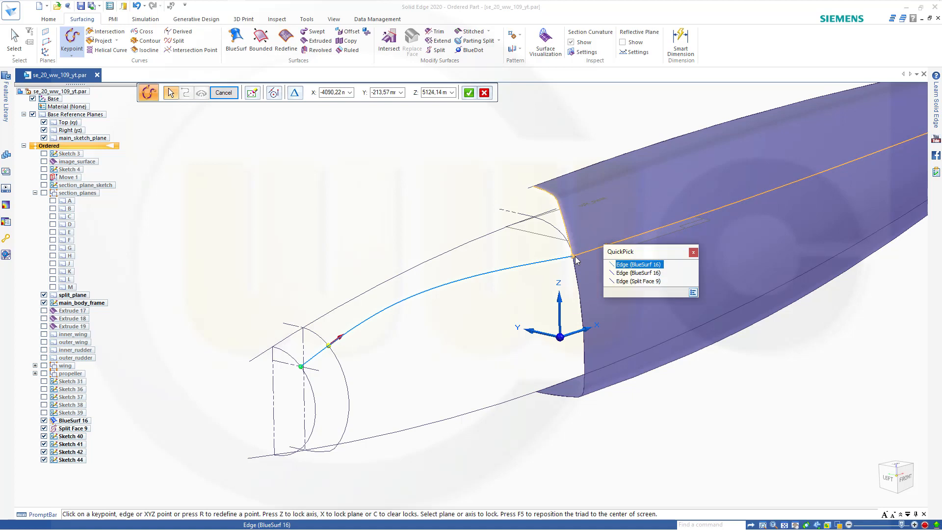
click(625, 279)
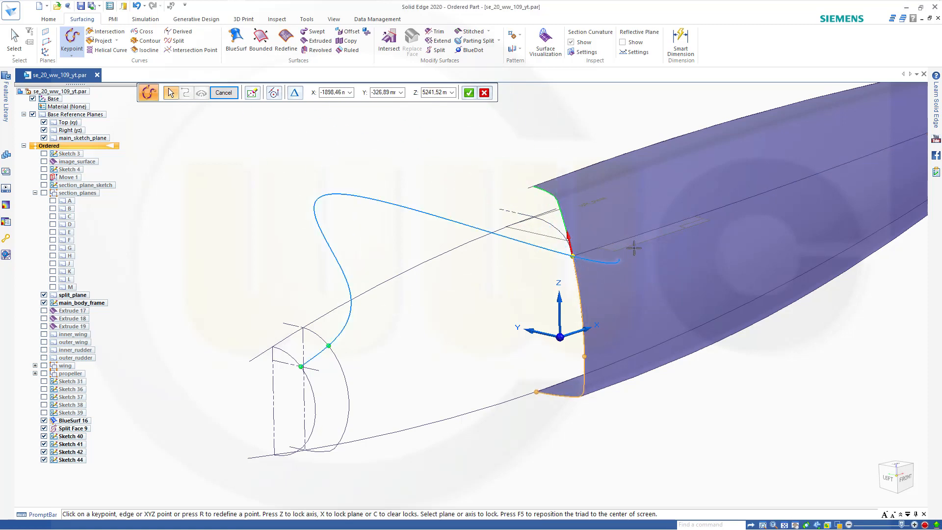
click(468, 92)
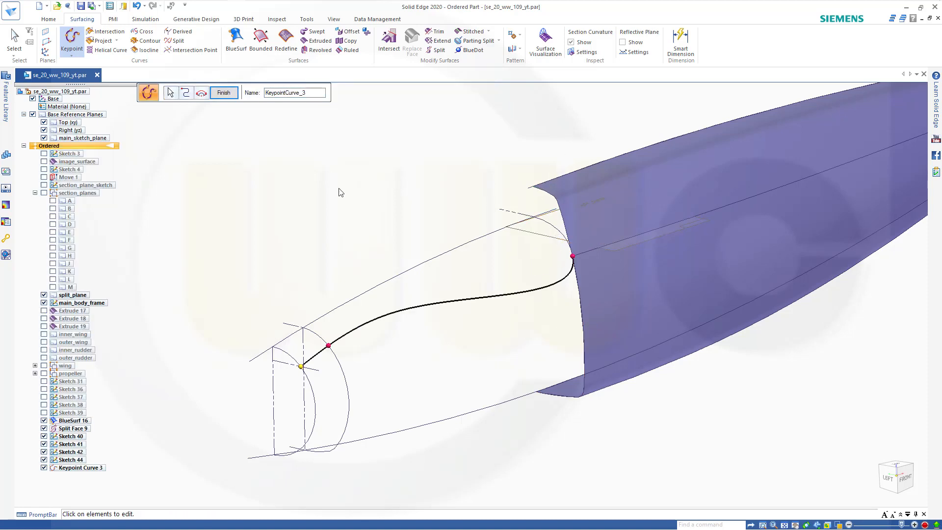
Open the keypoint curve's end conditions, leave the command and delete the curve.
click(185, 92)
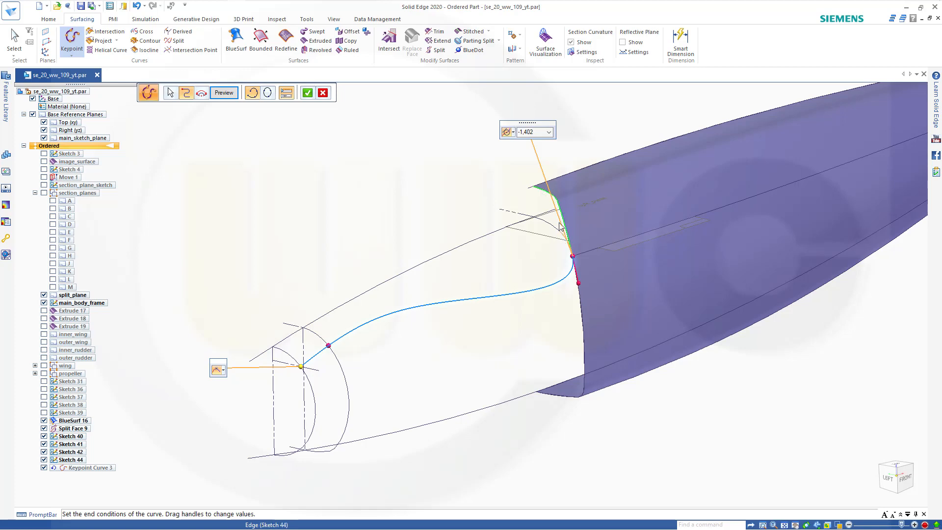
right_click(416, 218)
right_click(371, 314)
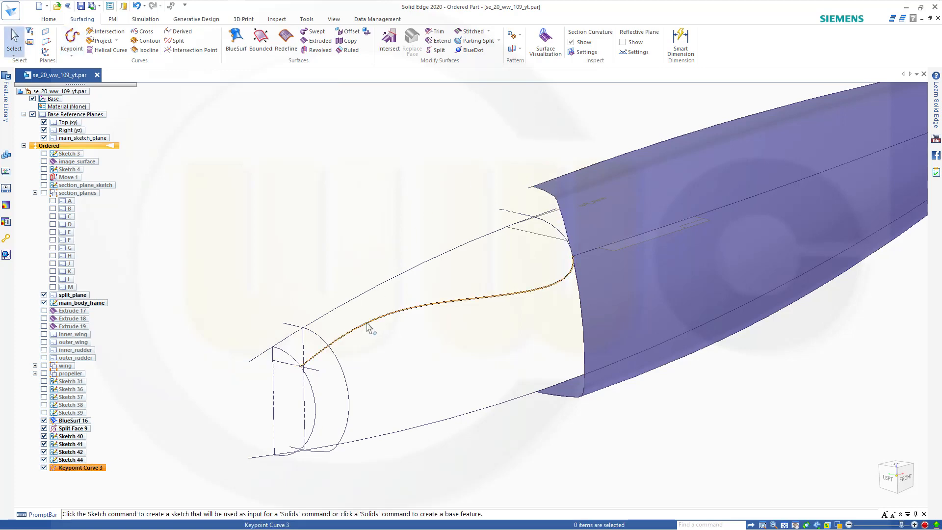
click(389, 314)
key(Delete)
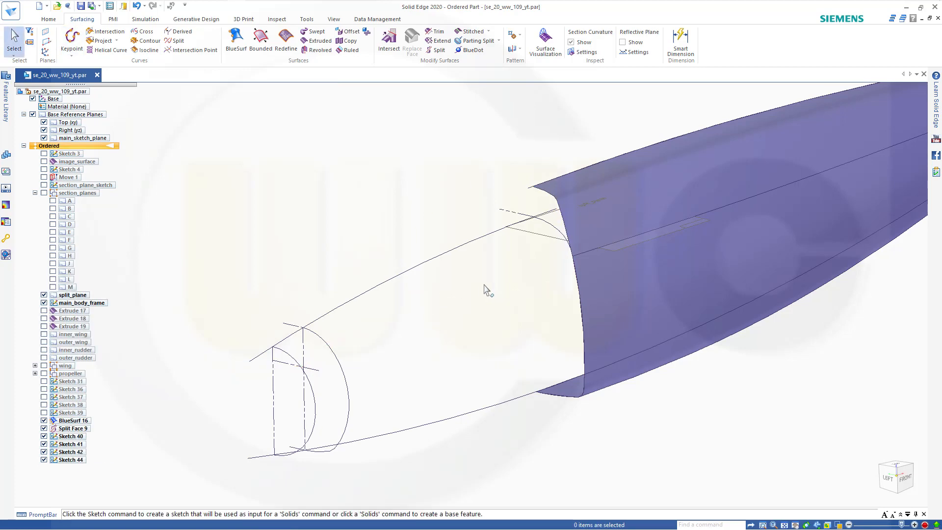
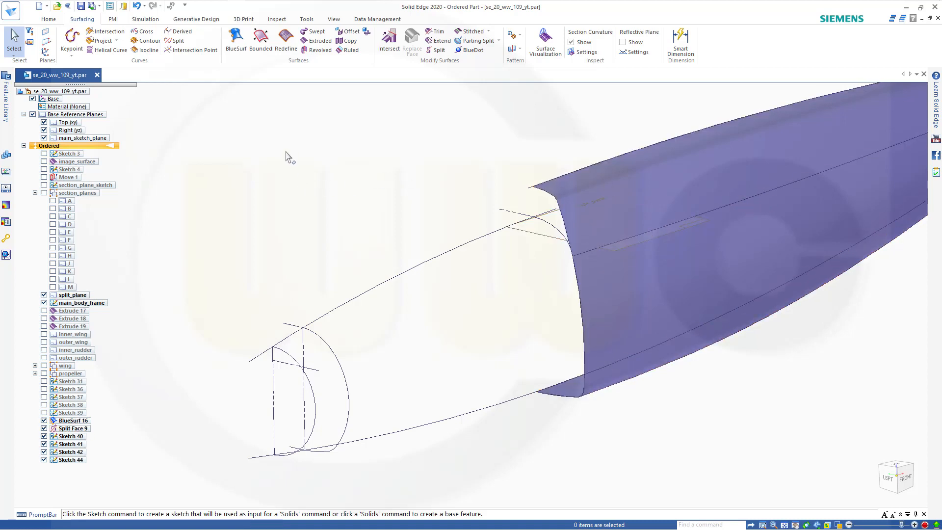
Create an intersection curve between the body surface and split_plane, and hide Split Face 9 and BlueSurf 16.
click(107, 32)
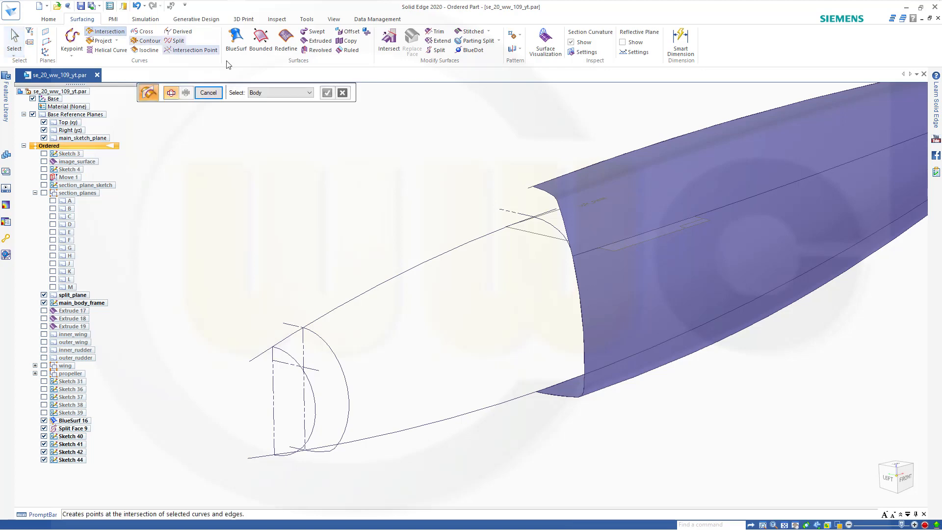
click(616, 217)
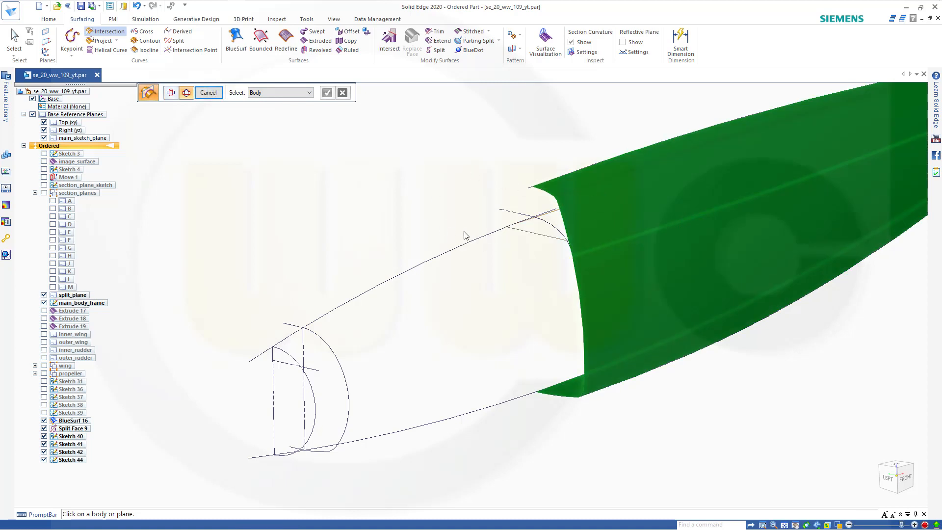
click(535, 238)
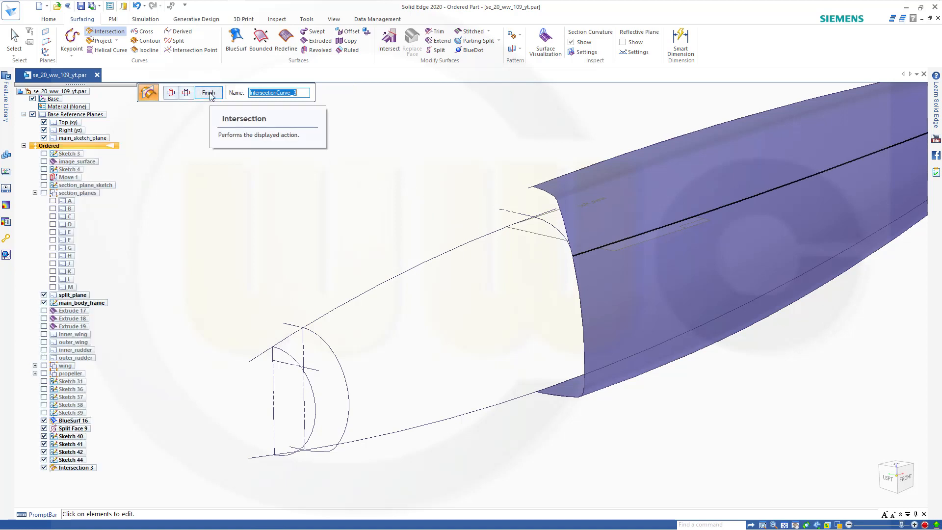
click(209, 93)
key(Escape)
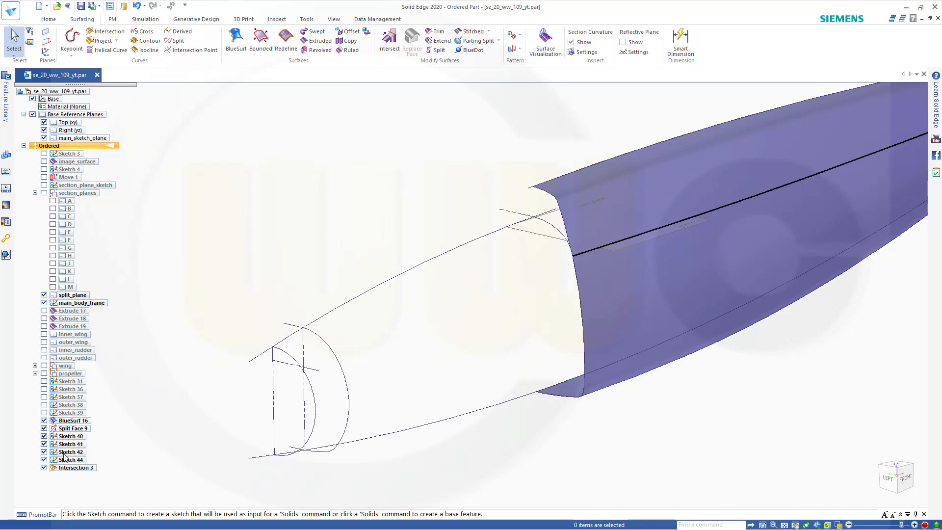
click(43, 428)
click(44, 421)
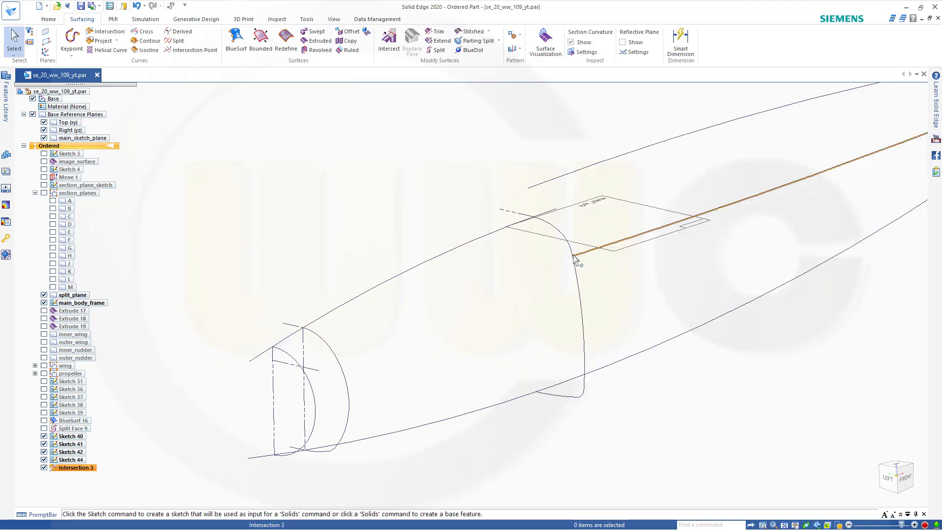
Create a keypoint curve from the intersection curve's front end through the Sketch 42 arc vertex to the Sketch 40 arc vertex.
click(72, 40)
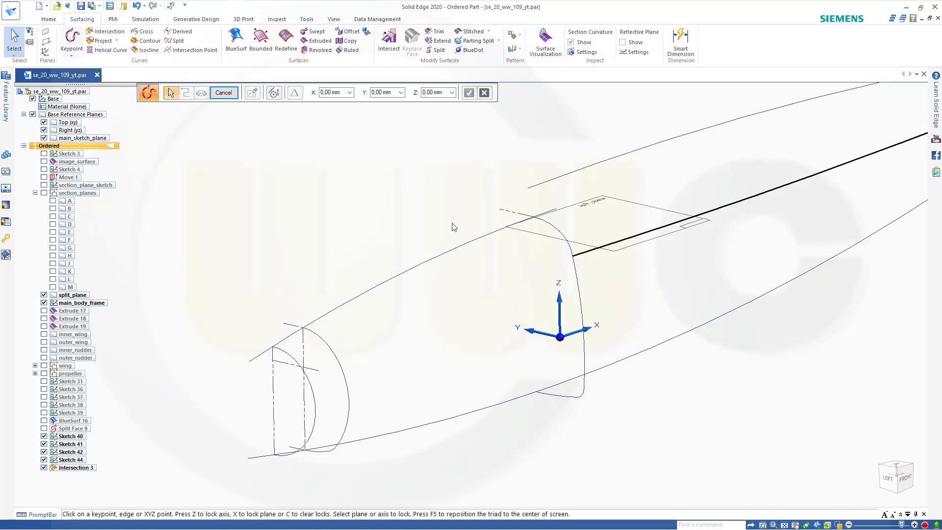
click(571, 258)
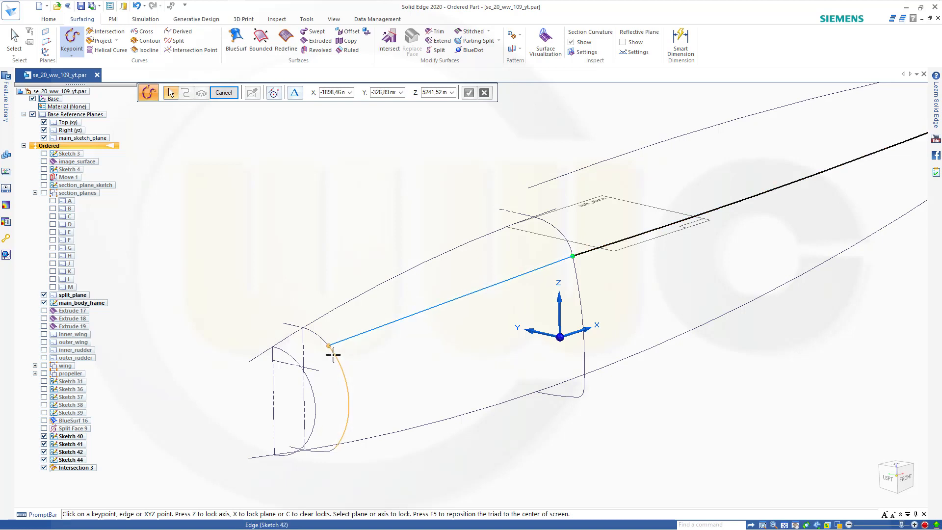
click(327, 344)
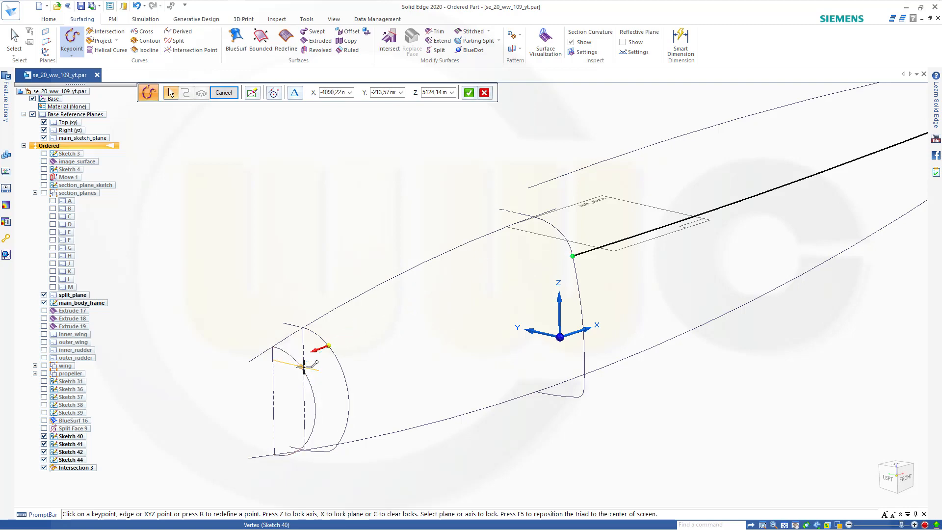
scroll(302, 366, up, 6)
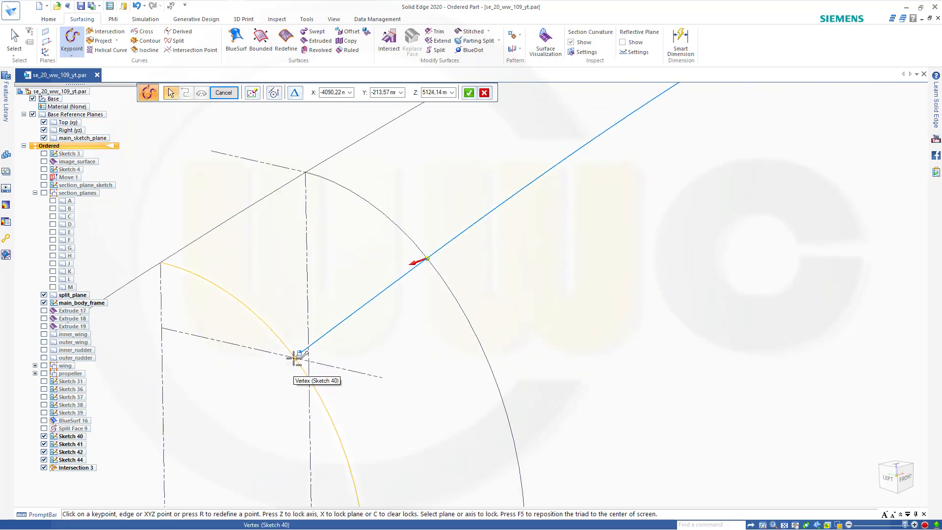
click(295, 358)
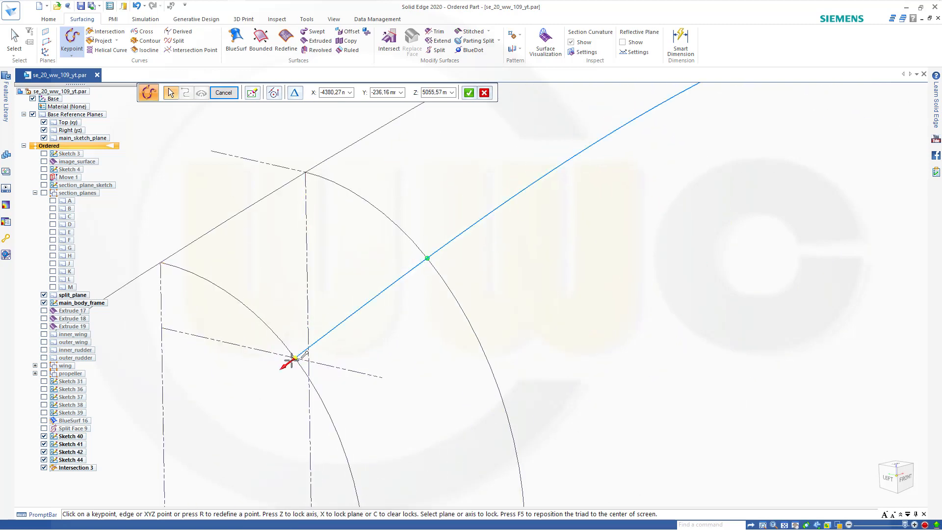
click(468, 92)
scroll(525, 292, down, 5)
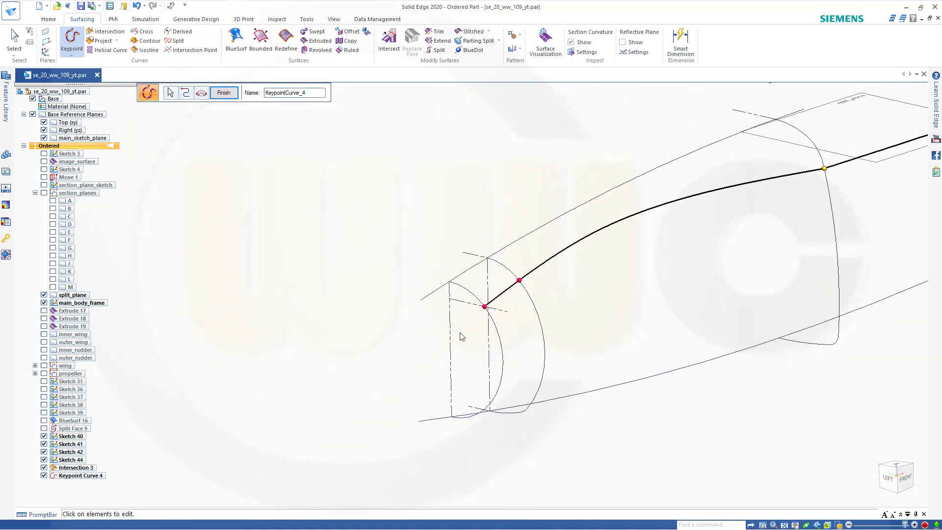
click(223, 93)
key(Escape)
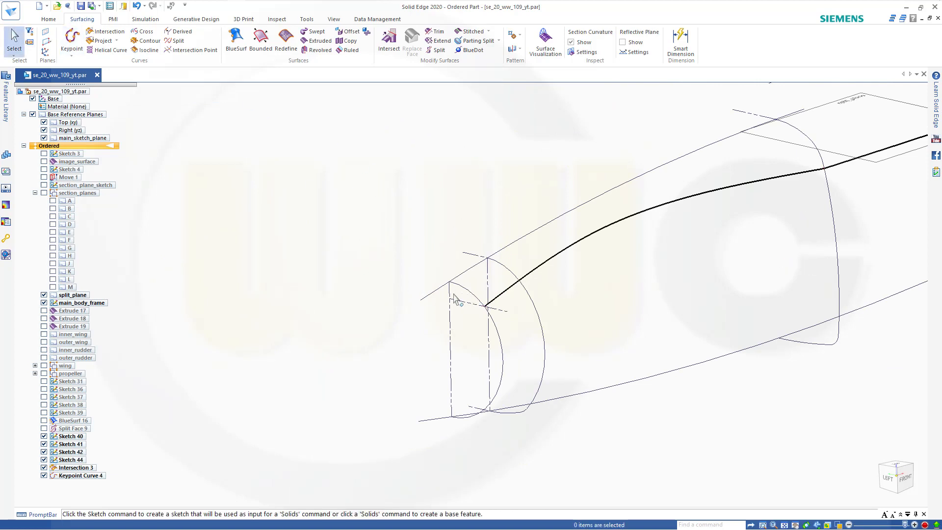
Edit the Sketch 40 profile, moving the horizontal construction line and its arc junction upward to straighten the keypoint curve, and close the sketch.
click(74, 436)
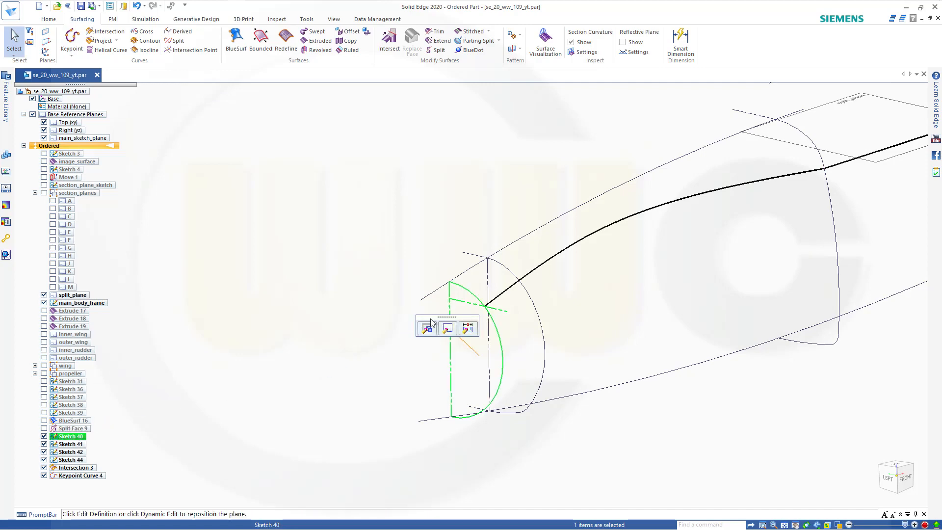
click(446, 328)
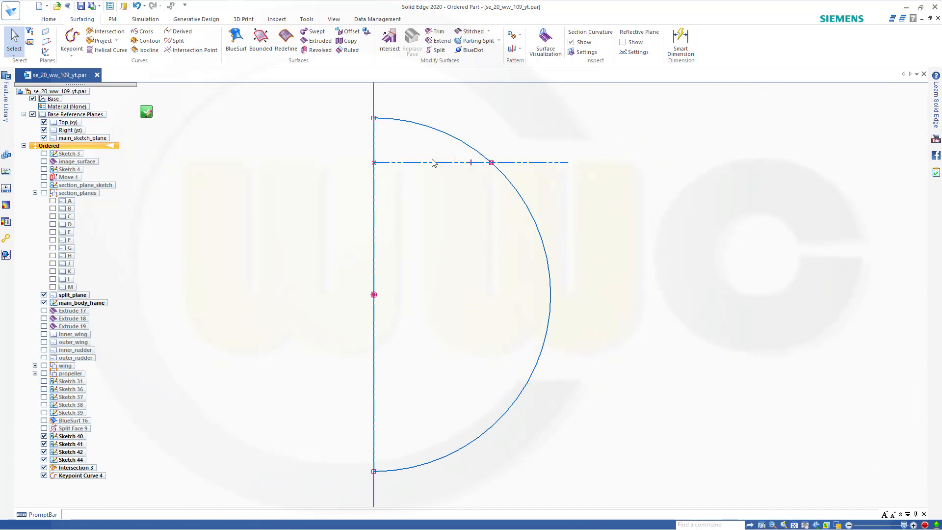
drag(432, 161, 431, 142)
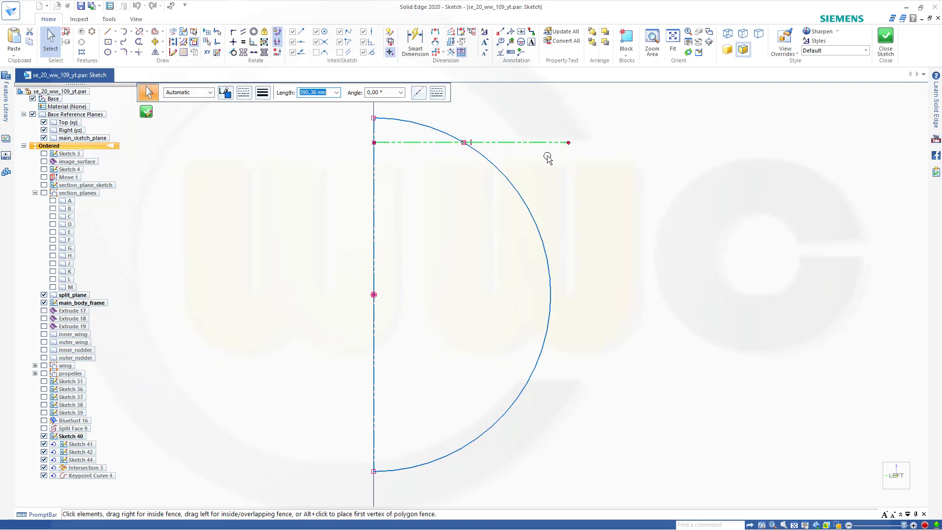
click(884, 45)
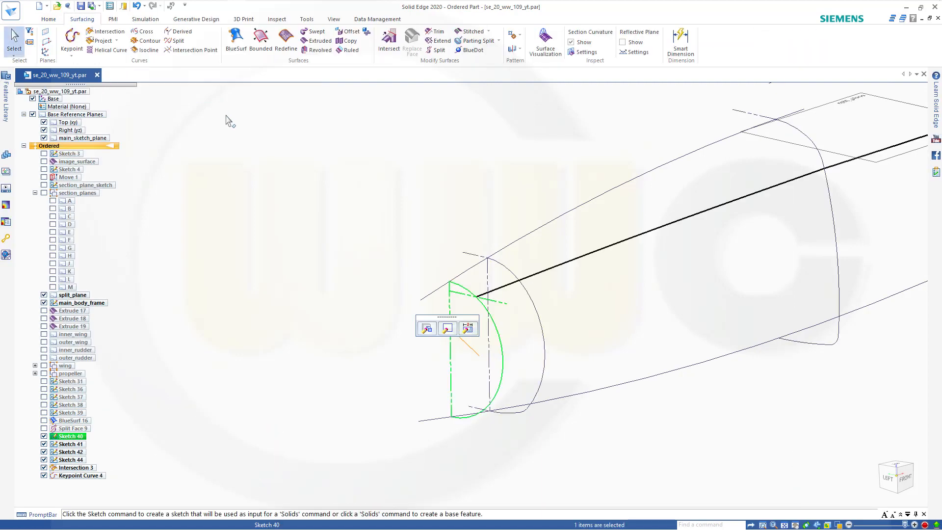
Edit the keypoint curve's end conditions, making the end at the intersection curve tangent to it, and finish the curve.
scroll(494, 166, down, 2)
scroll(537, 178, down, 3)
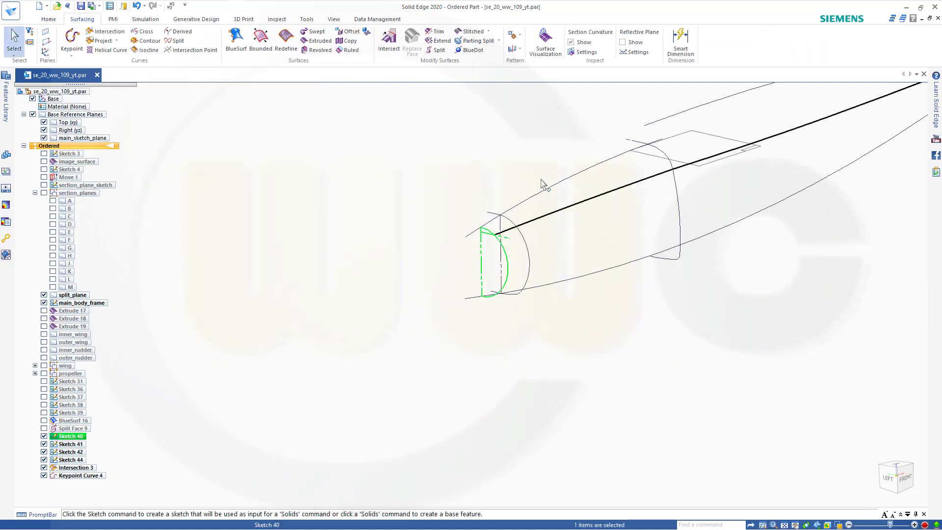
click(806, 210)
middle_drag(806, 213, 758, 254)
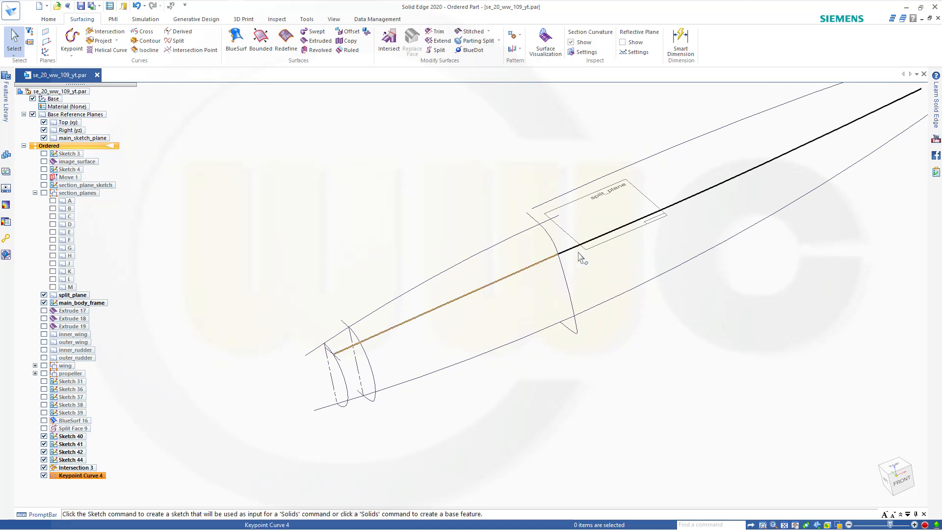
click(102, 477)
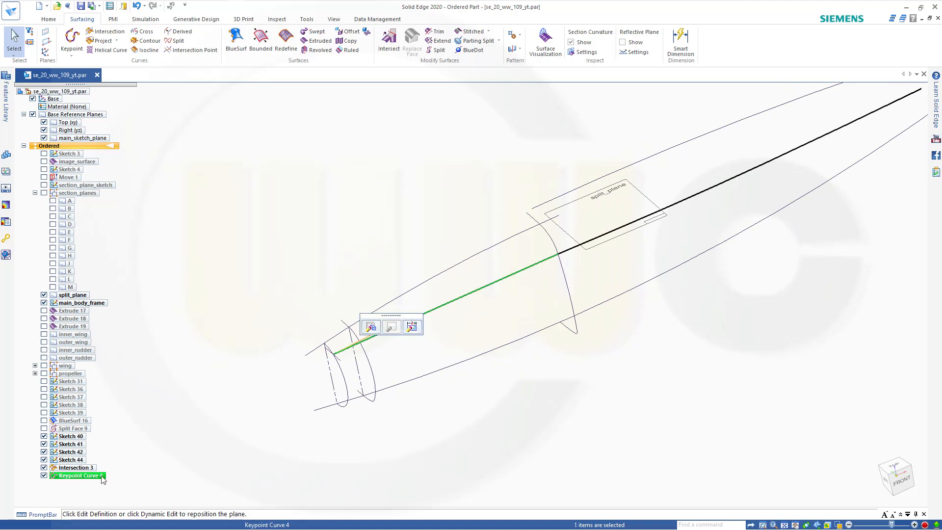
click(371, 327)
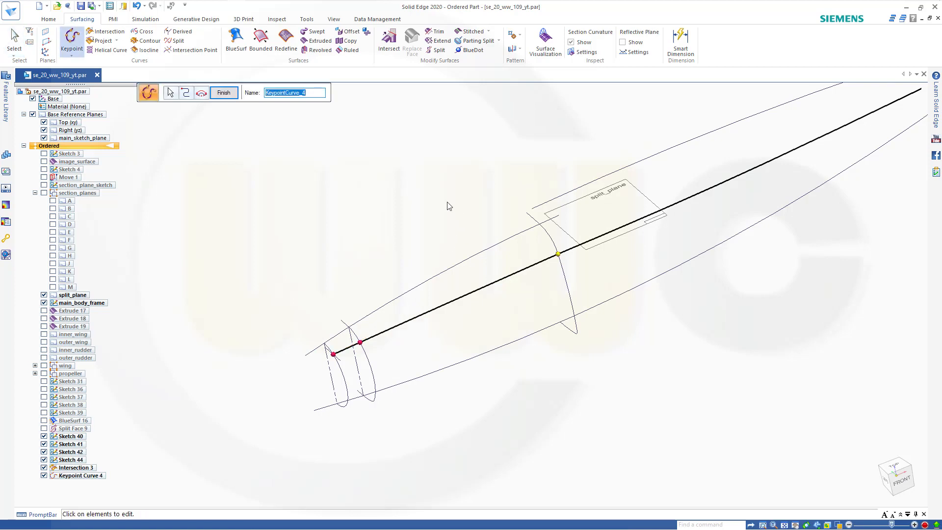
click(185, 94)
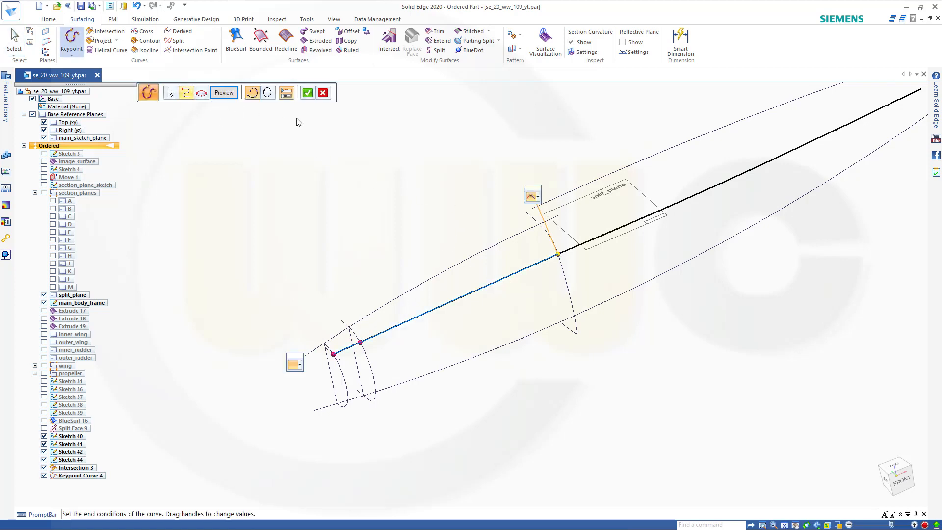
click(538, 198)
click(550, 221)
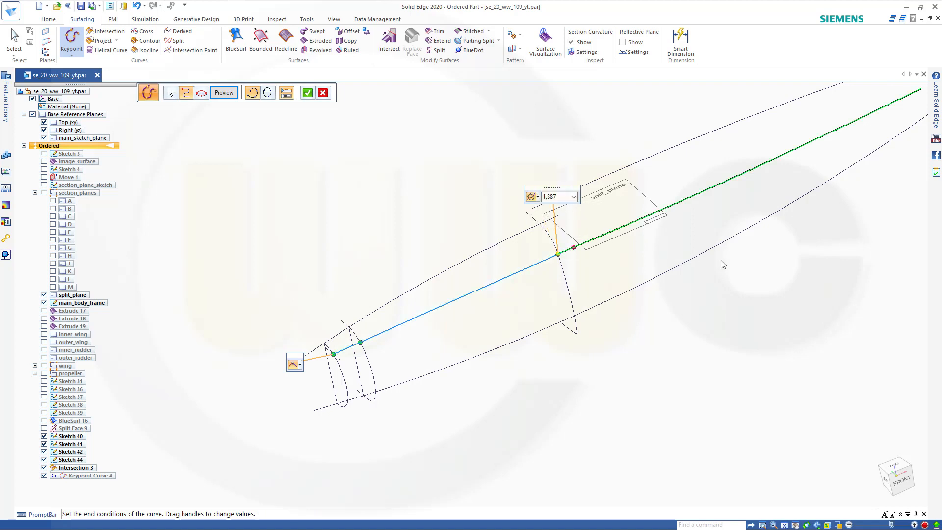
click(307, 94)
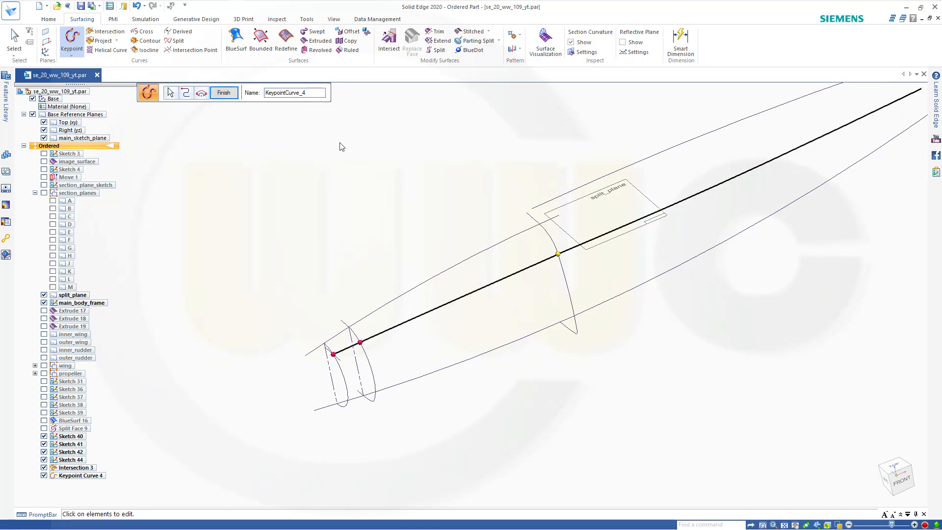
click(224, 92)
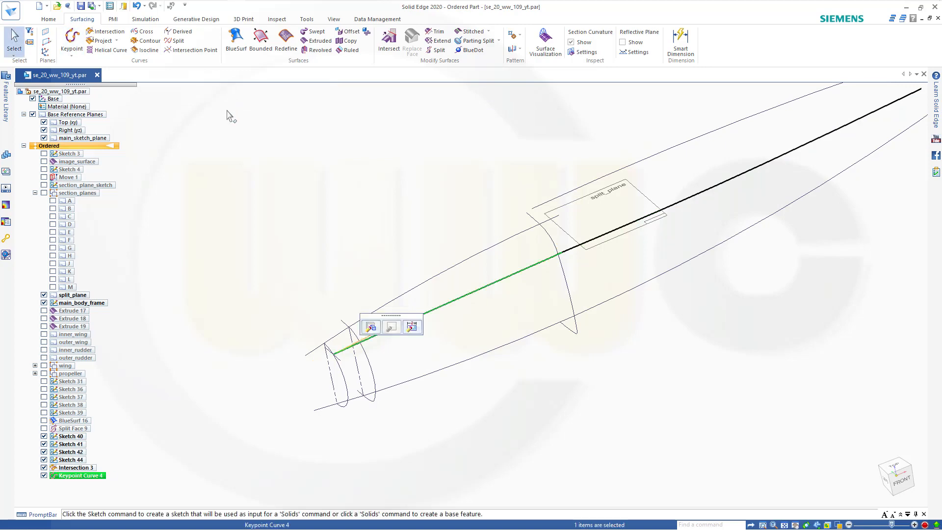
key(Escape)
scroll(307, 166, down, 1)
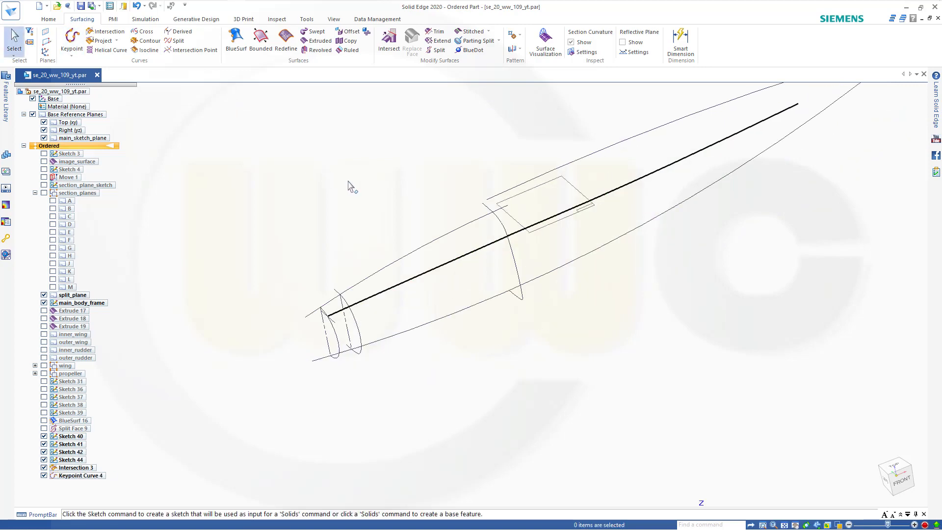
Hide Sketch 44 and main_body_frame, and show BlueSurf 16, Split Face 9 and Extrude 17, 18 and 19.
scroll(359, 190, up, 2)
middle_drag(363, 201, 447, 256)
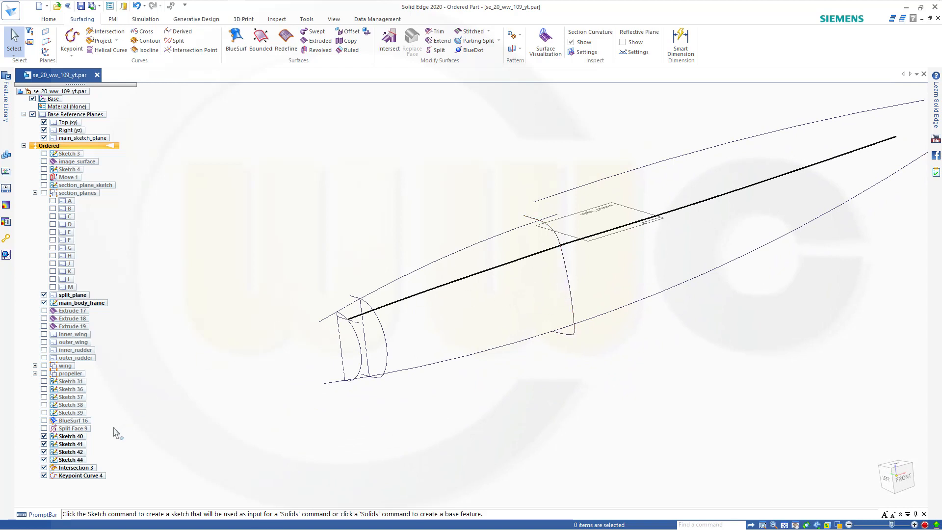
click(44, 460)
click(44, 429)
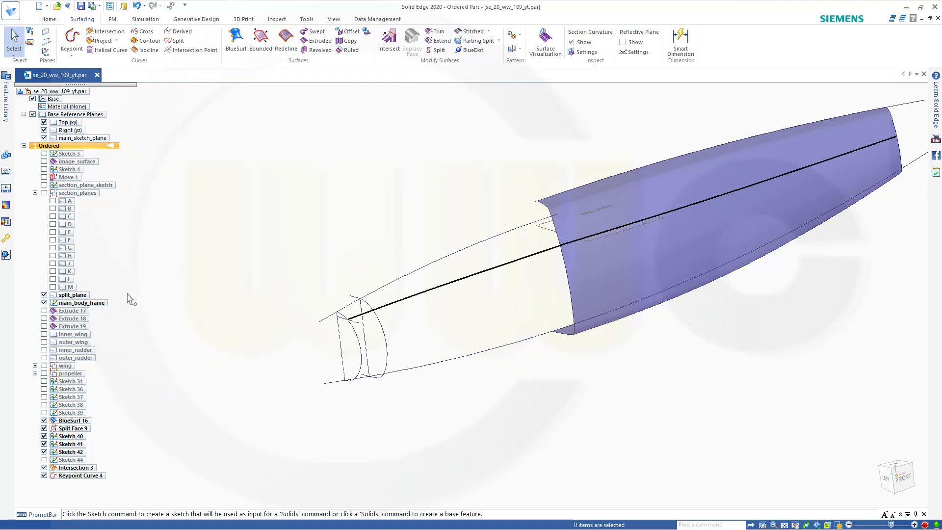
click(44, 303)
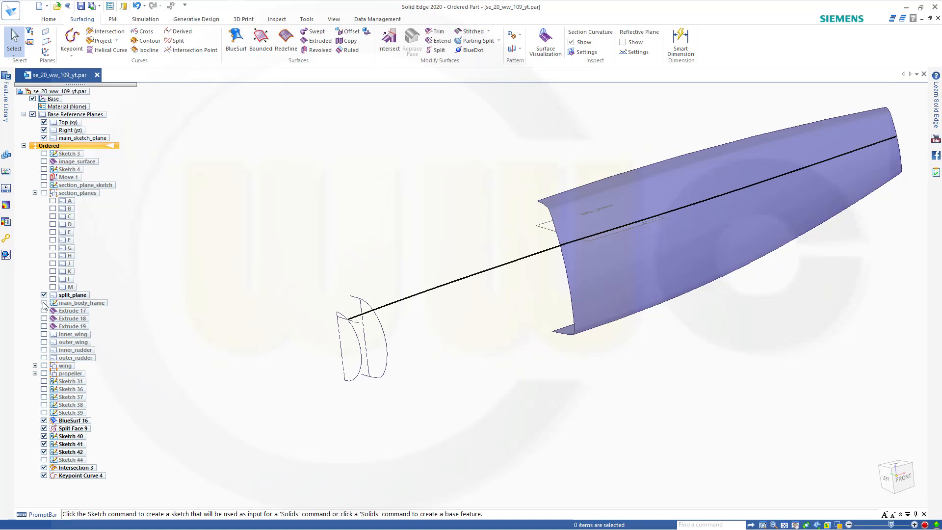
click(44, 310)
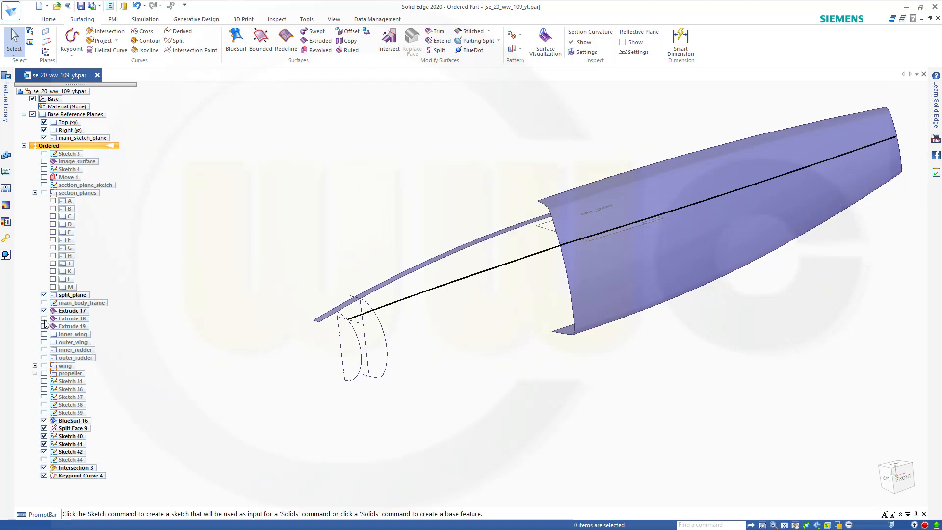
click(44, 318)
click(43, 326)
scroll(404, 145, up, 4)
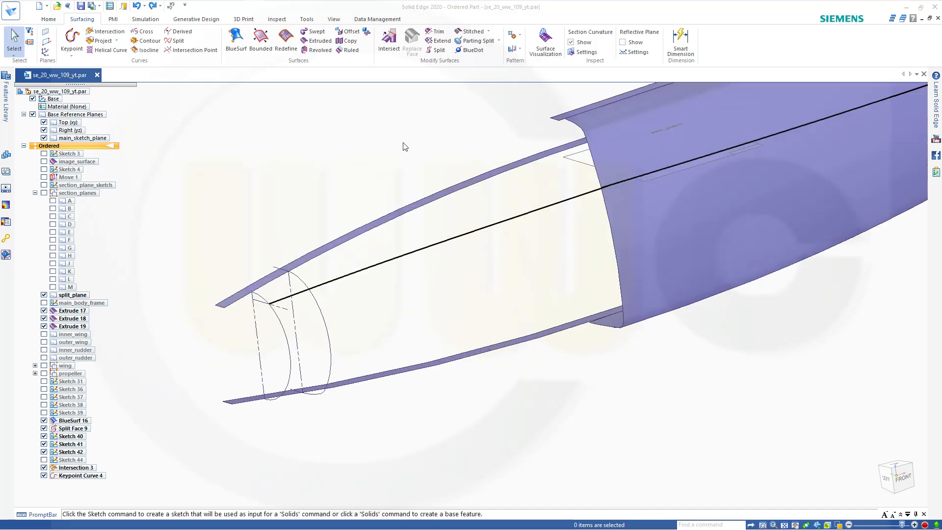
Start a BlueSurf with the Sketch 40 arc below the keypoint curve as its first cross section.
click(237, 42)
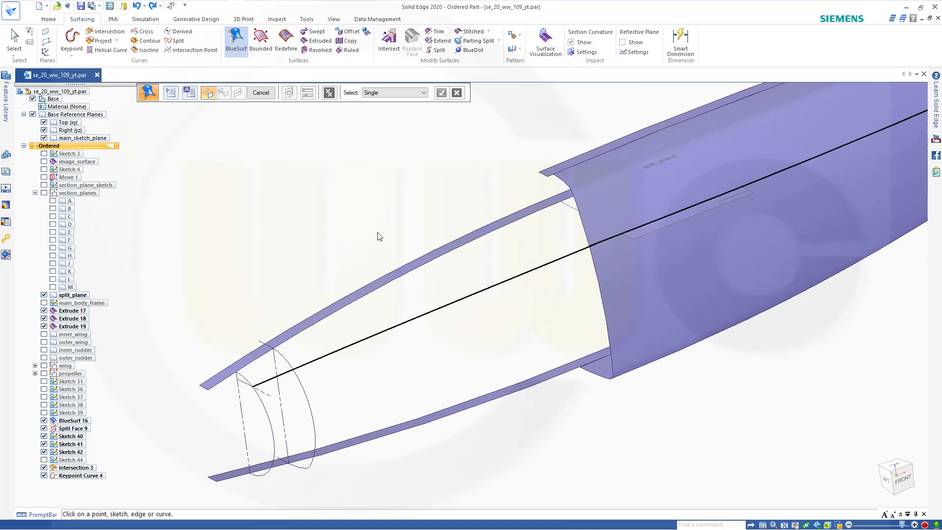
middle_drag(441, 182, 445, 172)
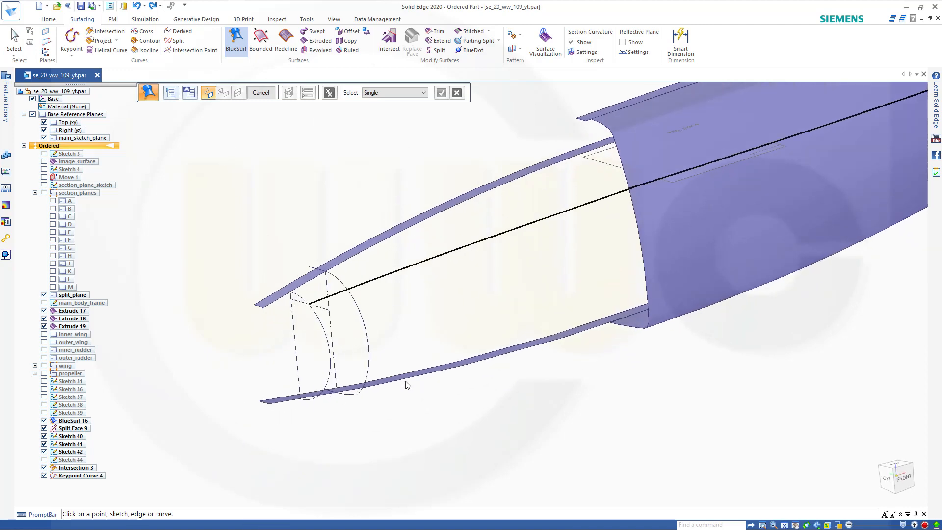
scroll(377, 409, up, 3)
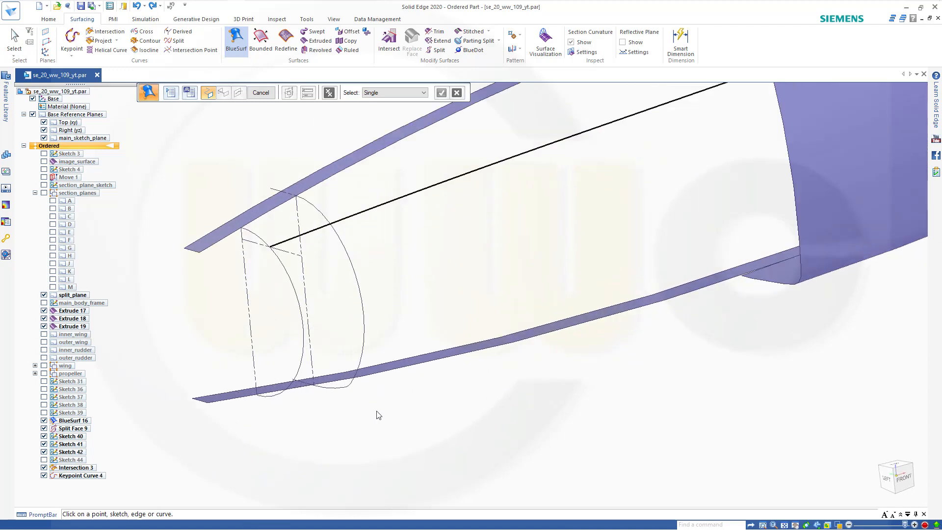
click(274, 393)
scroll(429, 278, down, 2)
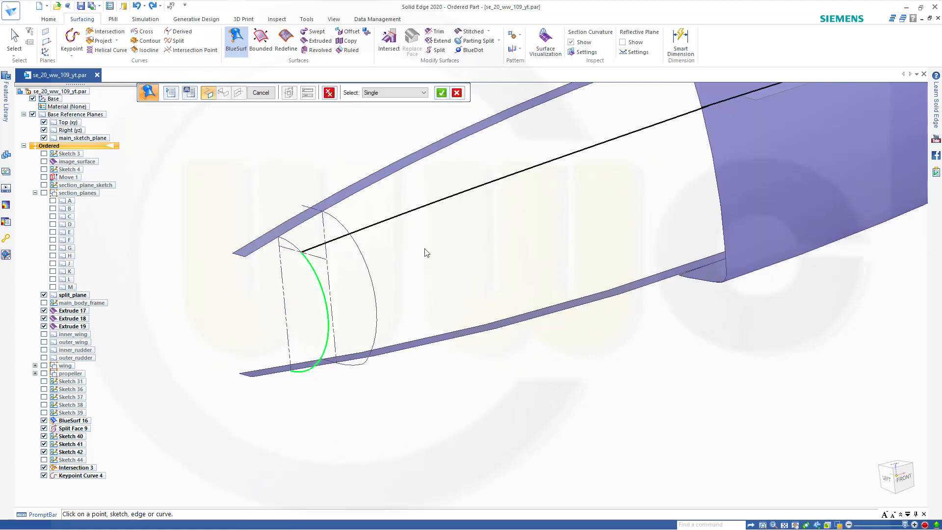
click(442, 94)
scroll(343, 398, up, 1)
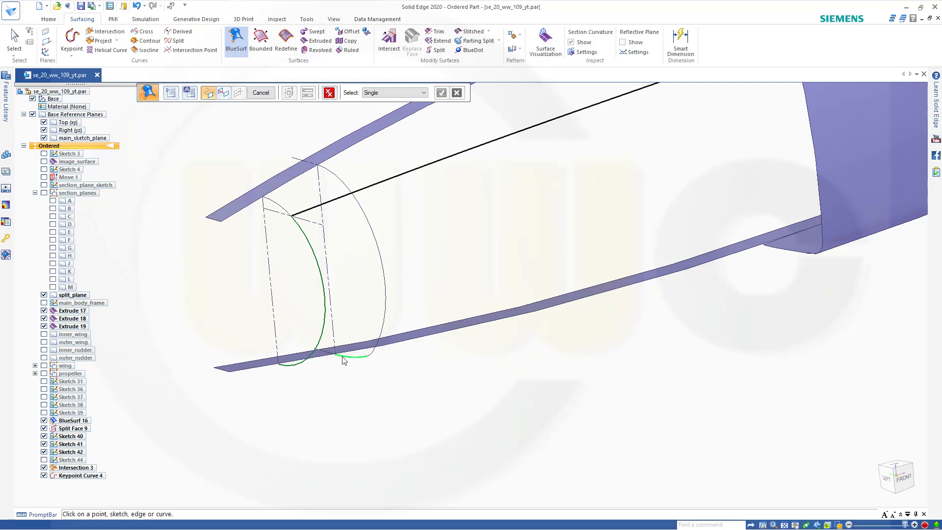
Add the bottom and side arcs of Sketch 42 below the keypoint curve as the second BlueSurf cross section.
click(360, 369)
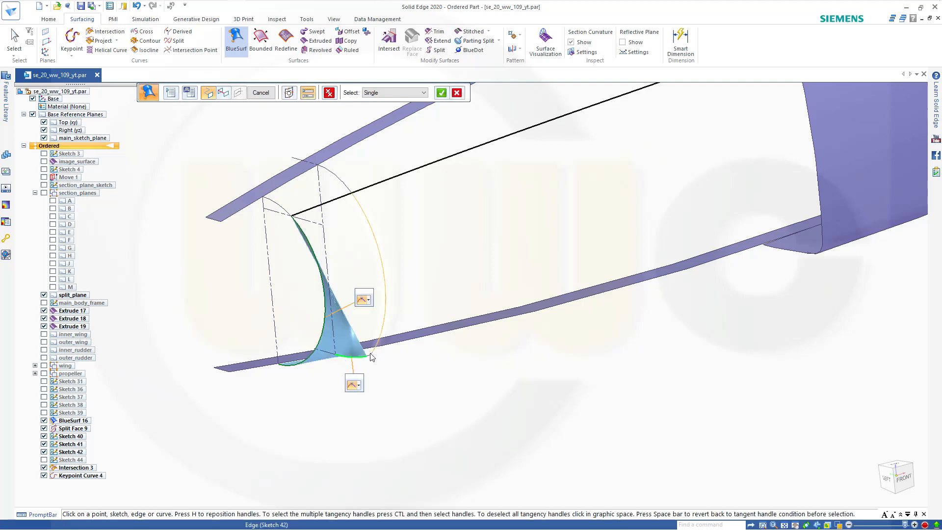
scroll(373, 357, up, 2)
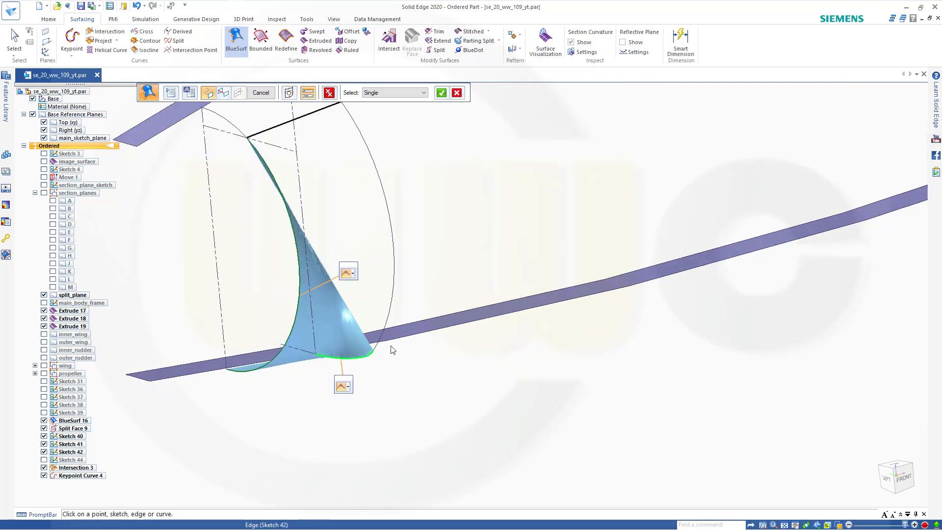
click(391, 316)
scroll(423, 298, down, 3)
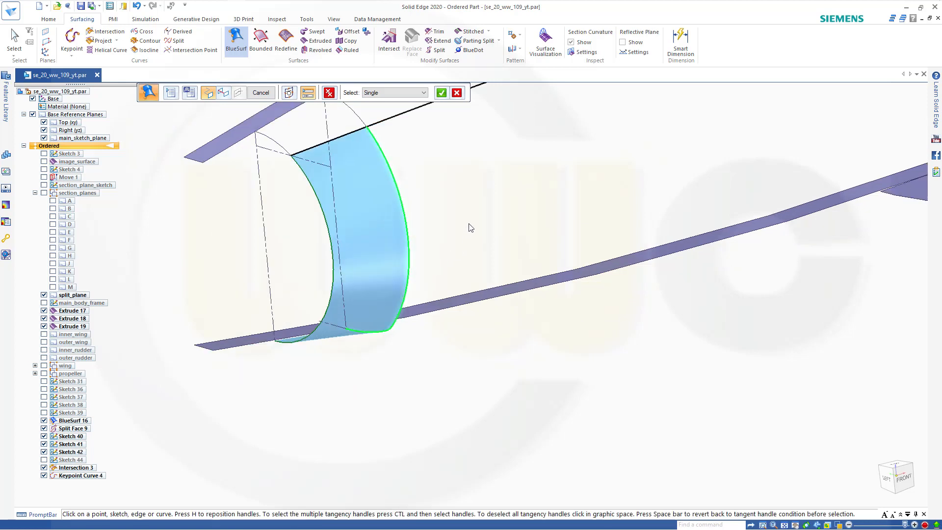
click(440, 93)
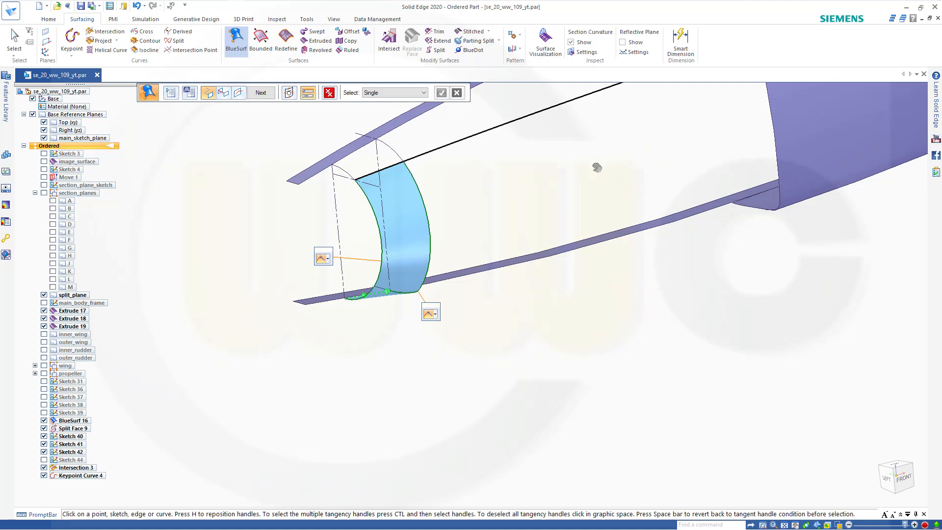
Add the body surface's lower front edge as the third cross section with a tangent condition, and create the BlueSurf.
shift+middle_drag(597, 168, 449, 287)
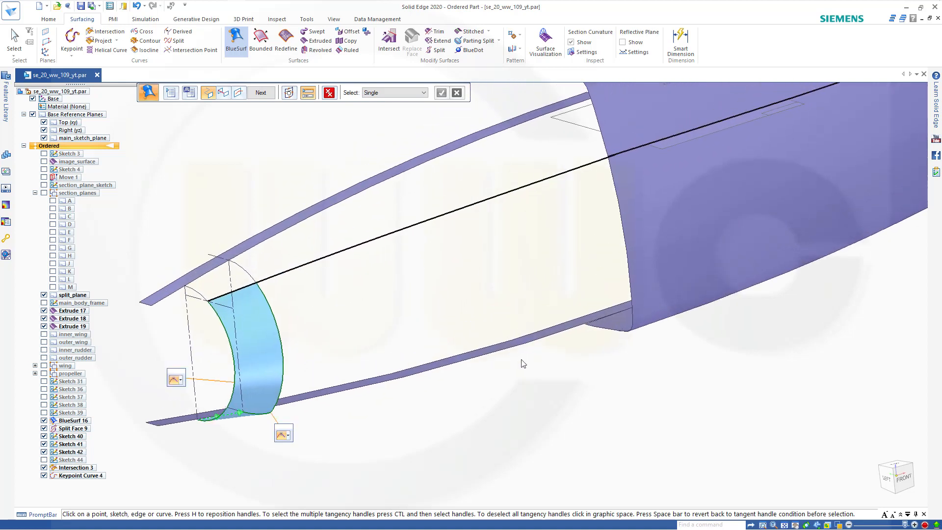
click(597, 330)
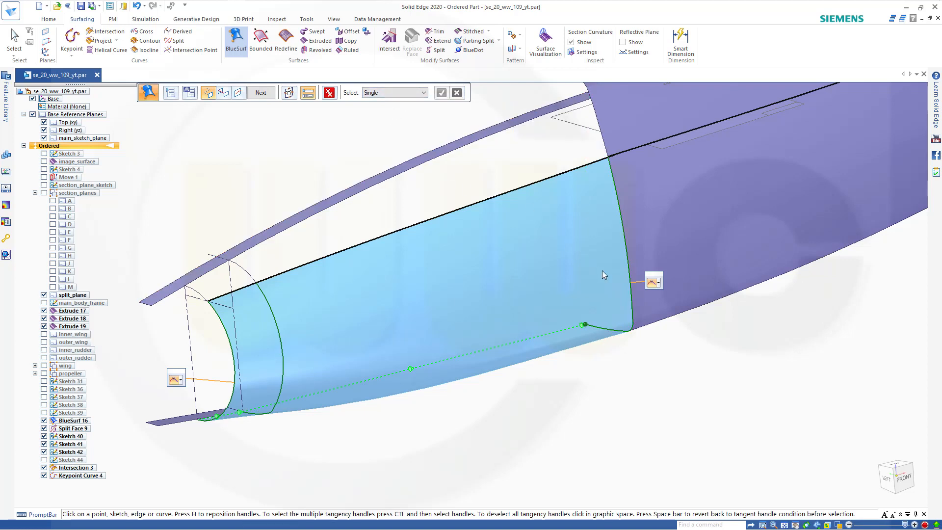
click(657, 284)
click(686, 326)
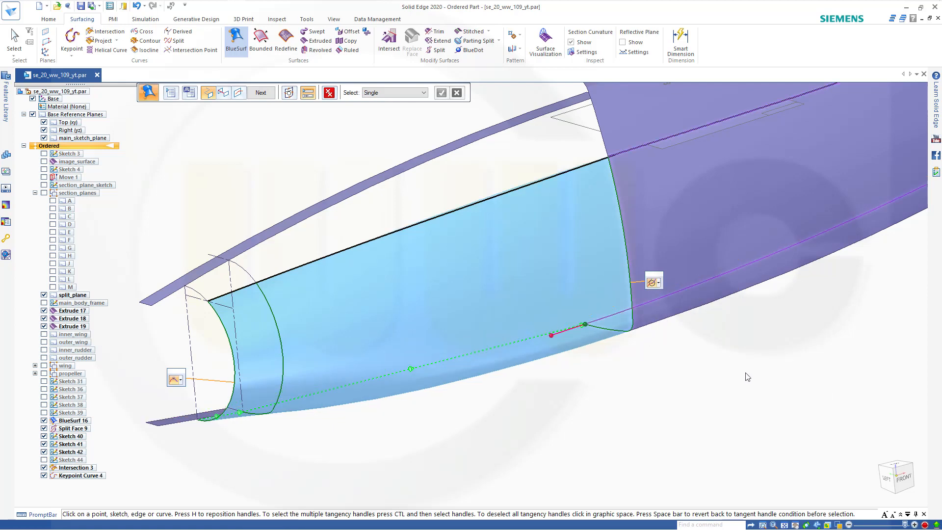
click(264, 94)
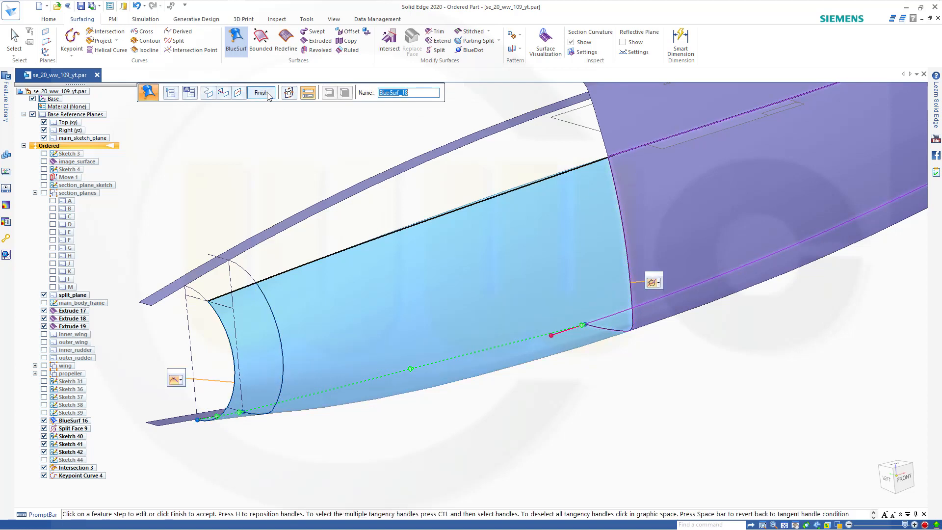
click(267, 94)
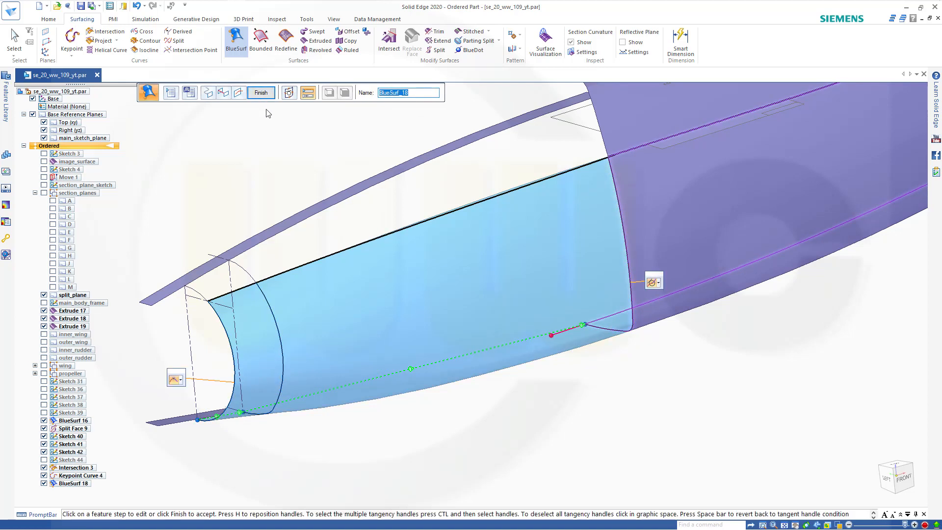
Try to add the keypoint curve as a guide curve of the BlueSurf and inspect where it meets the body edge.
click(223, 95)
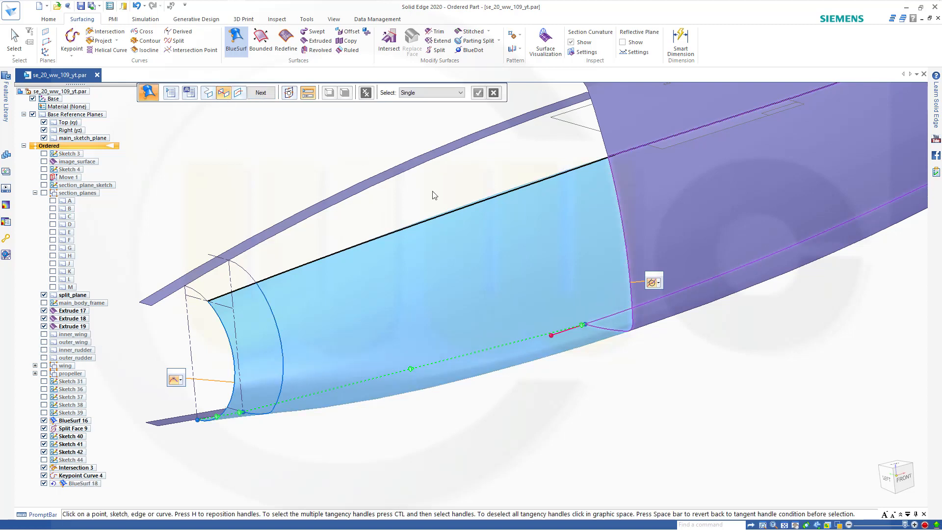
click(414, 219)
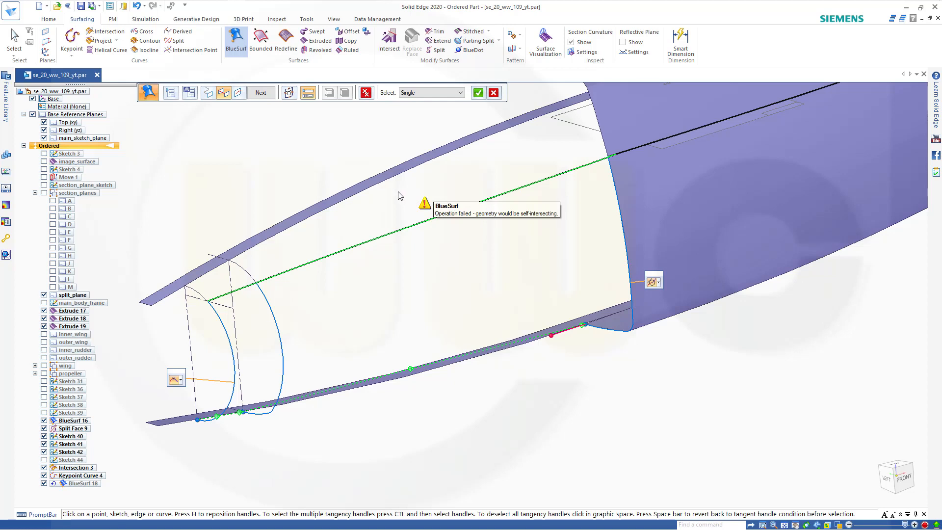
scroll(613, 162, up, 5)
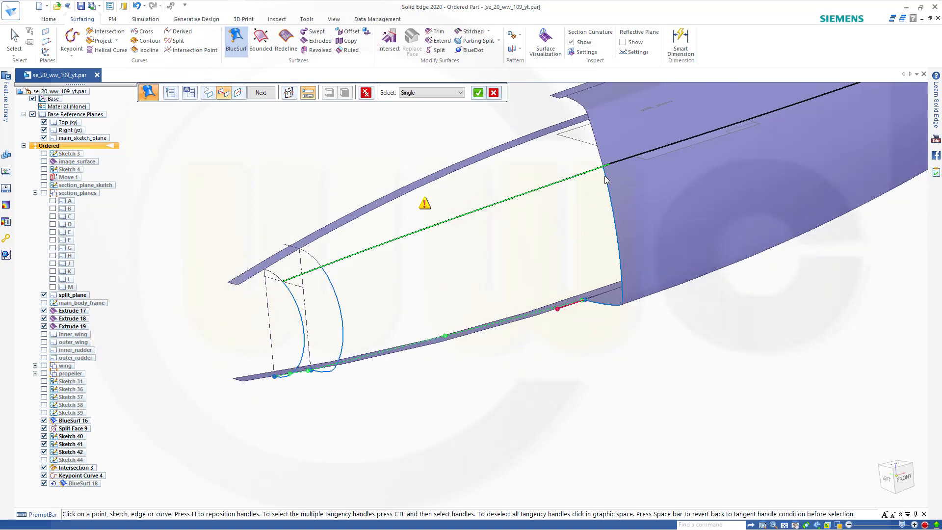
middle_drag(562, 225, 557, 230)
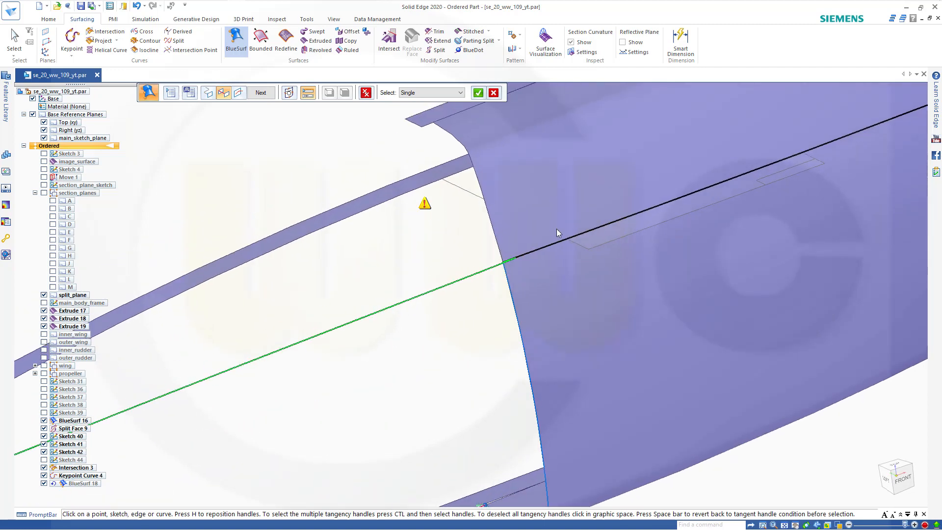
click(511, 265)
scroll(511, 268, up, 5)
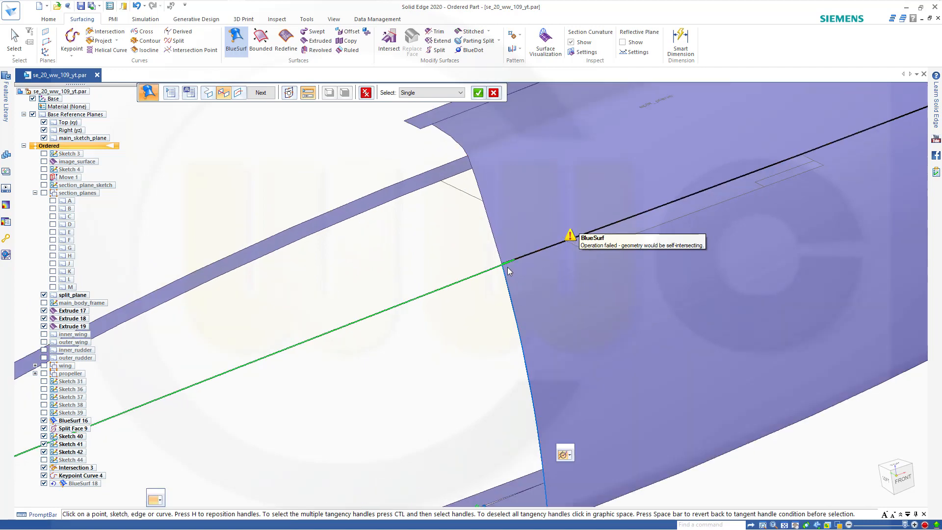
scroll(510, 270, up, 1)
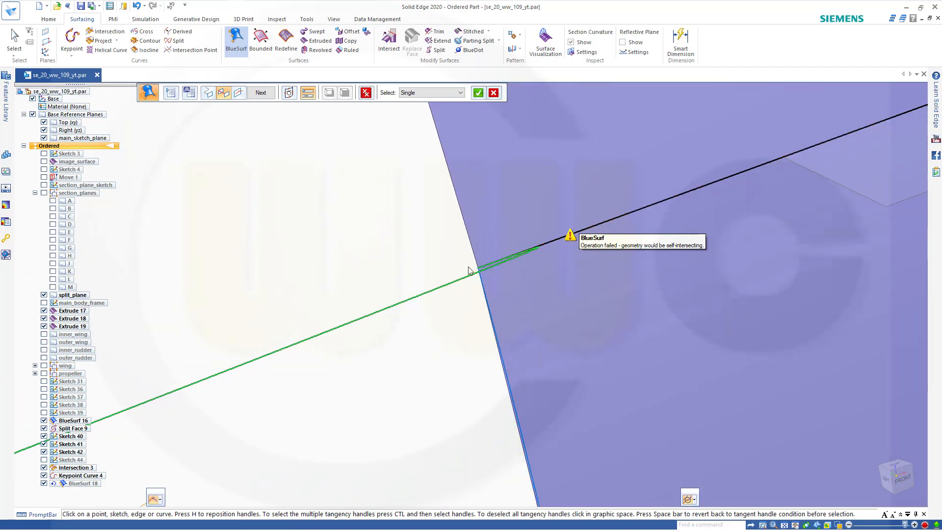
scroll(406, 240, down, 4)
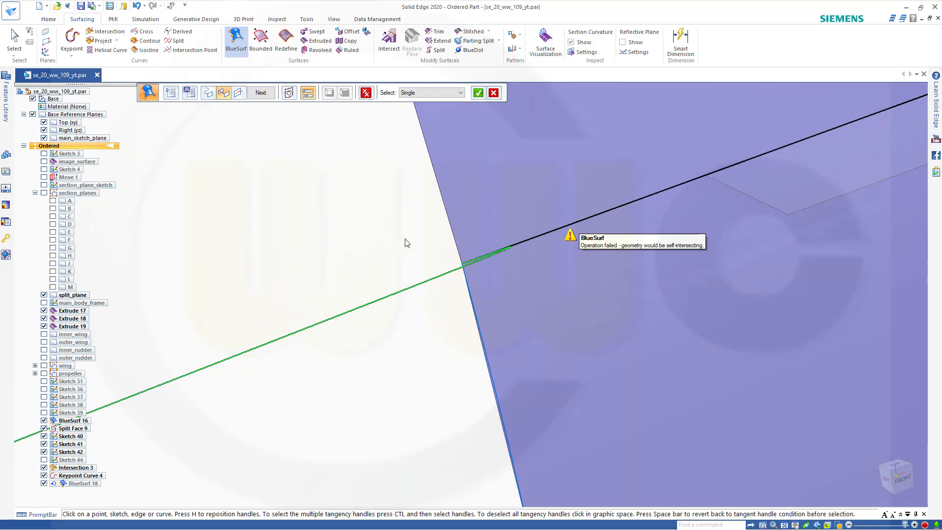
click(493, 92)
scroll(362, 294, down, 3)
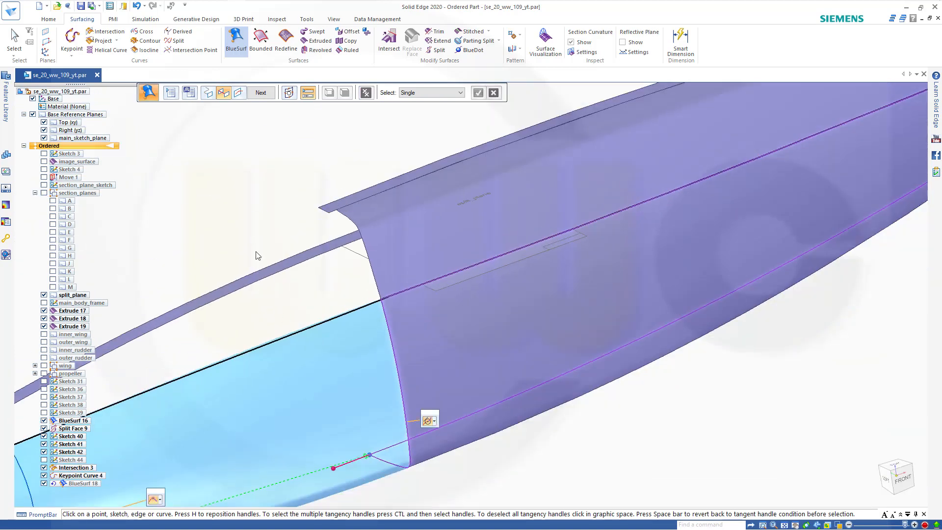
key(Escape)
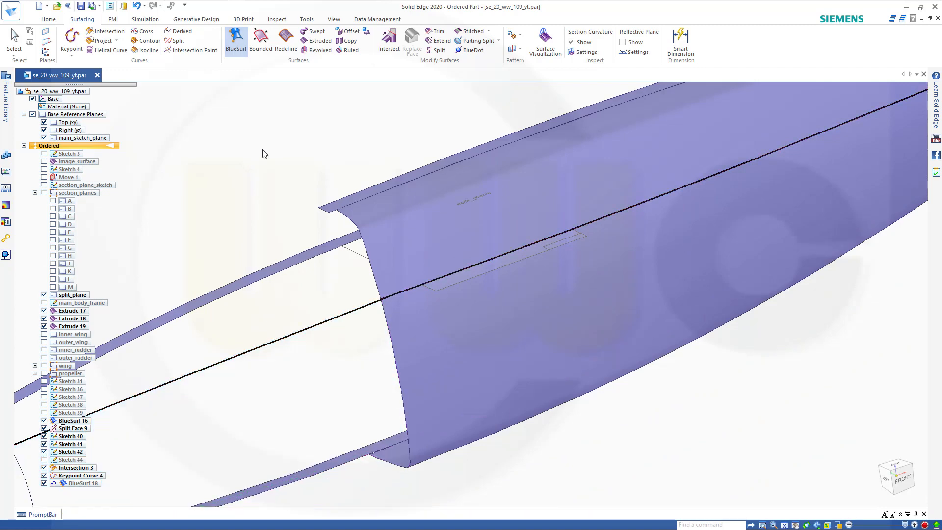
Delete BlueSurf 18.
click(73, 483)
right_click(73, 483)
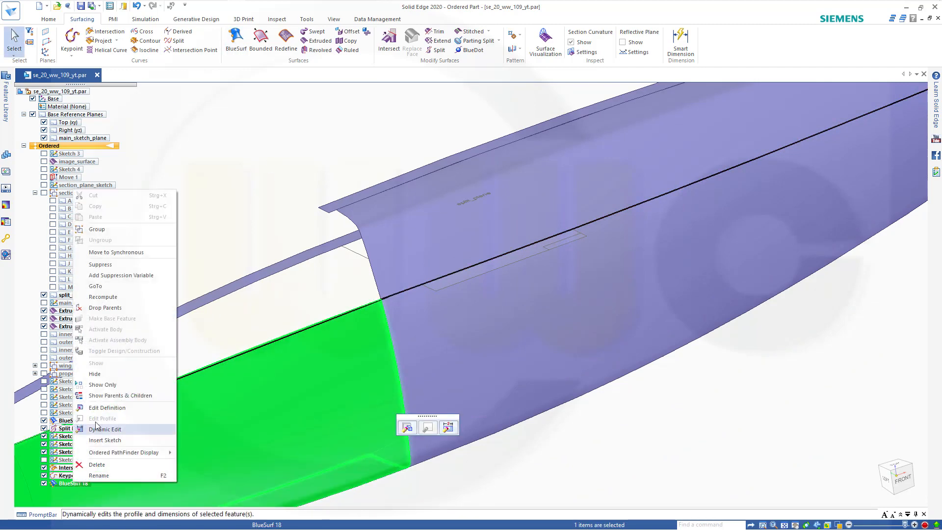
click(101, 465)
scroll(217, 309, down, 2)
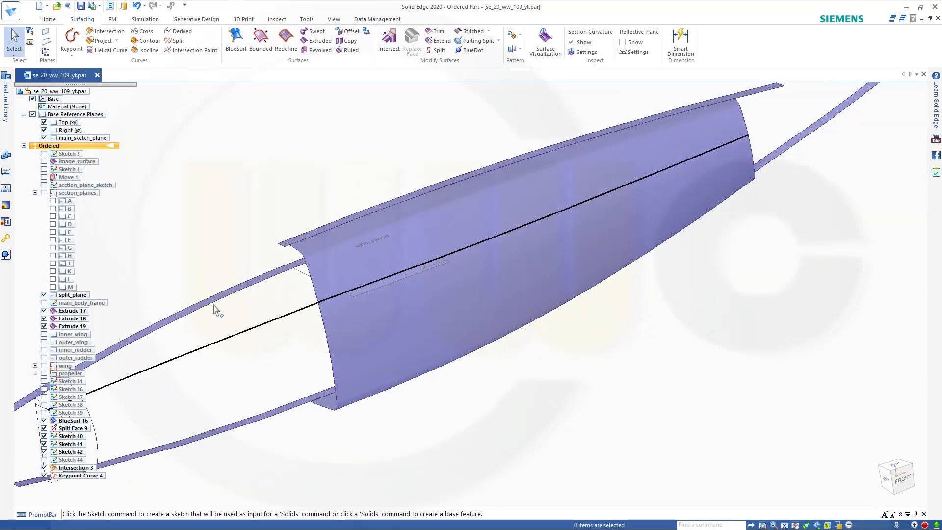
Edit Keypoint Curve 4 and reverse its end tangent at the body edge, with a magnitude value of about -0.895.
click(251, 333)
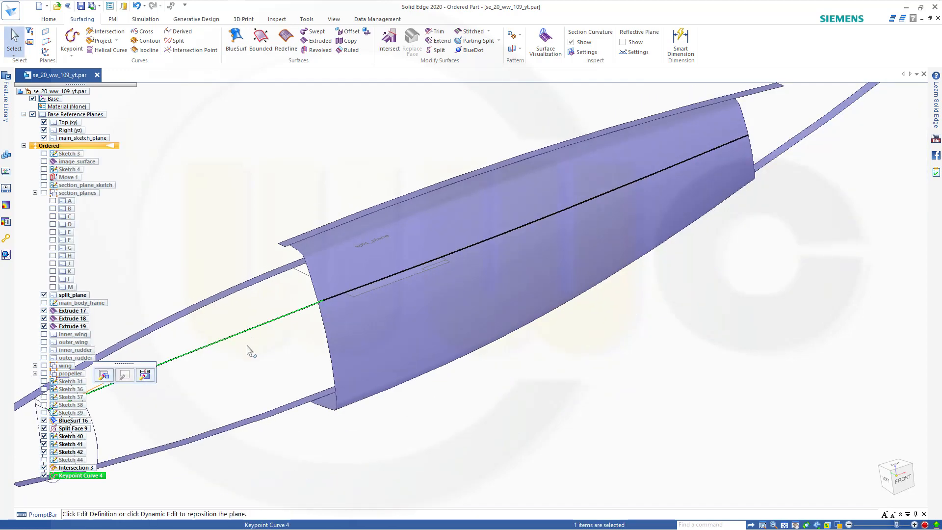
click(103, 376)
scroll(263, 309, down, 2)
scroll(265, 307, up, 4)
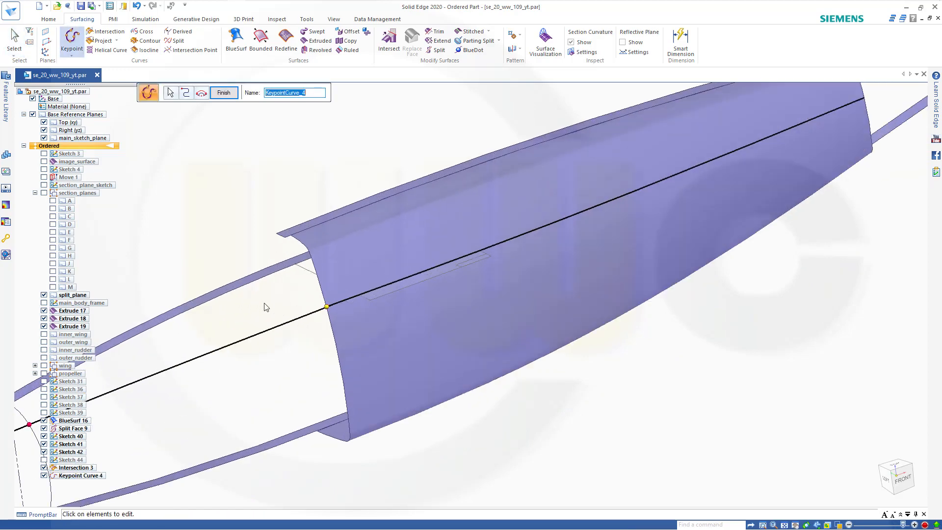
scroll(265, 307, up, 1)
click(186, 93)
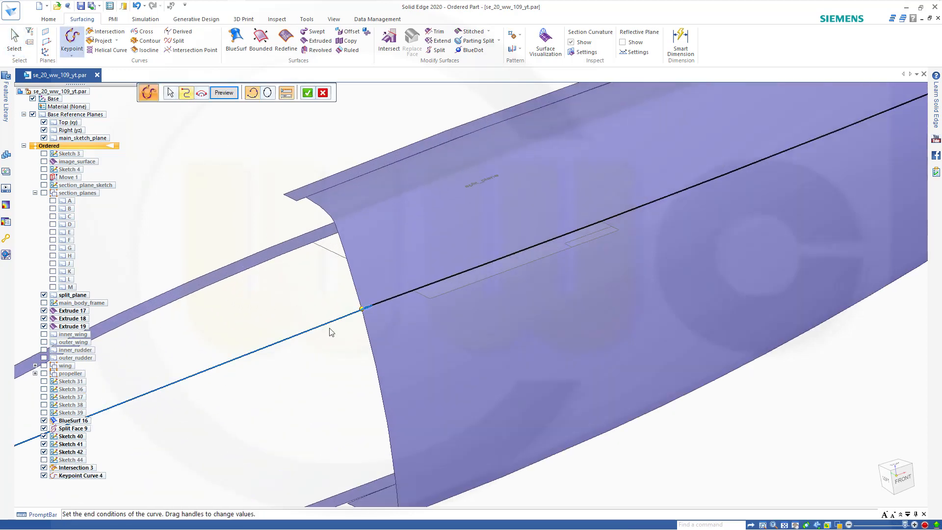
scroll(368, 314, up, 3)
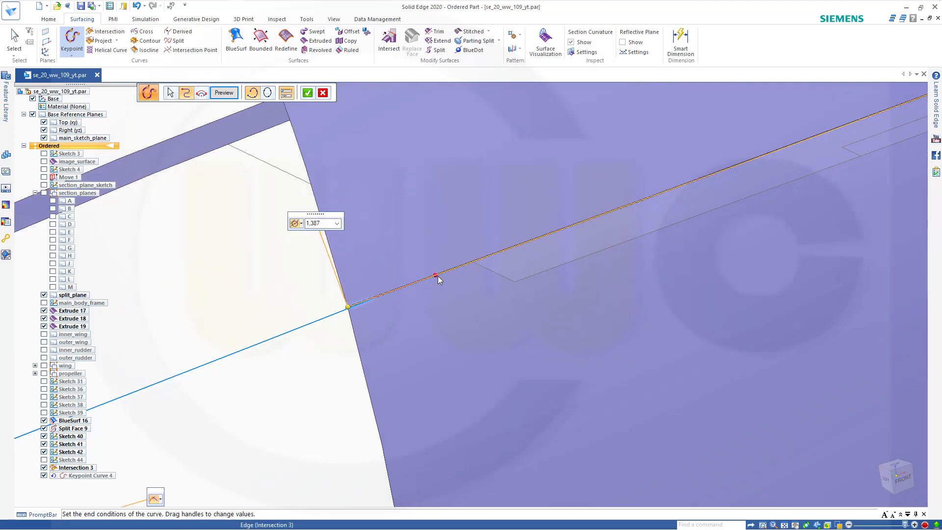
drag(435, 275, 284, 334)
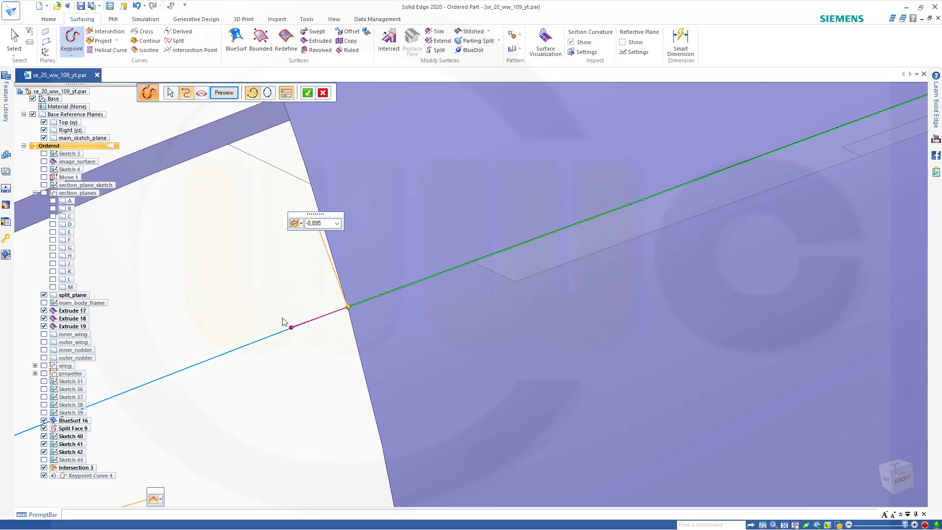
click(226, 94)
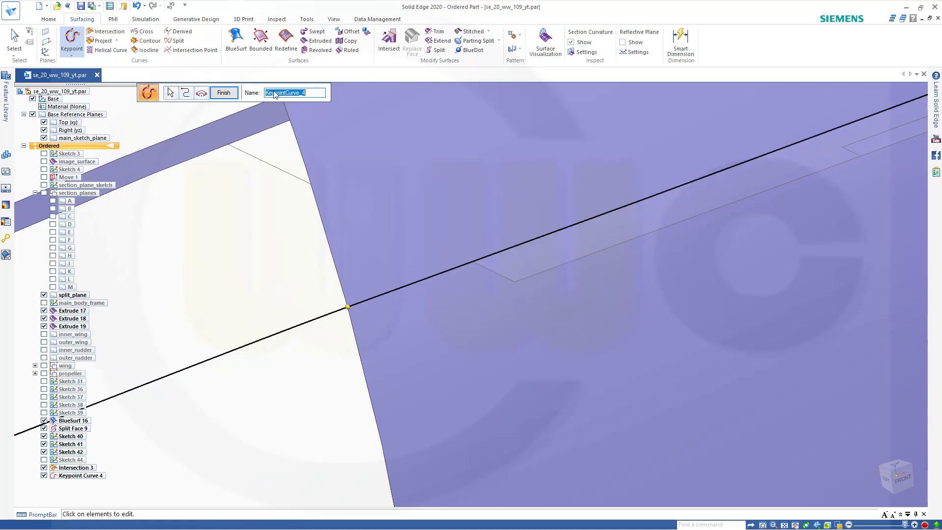
click(227, 94)
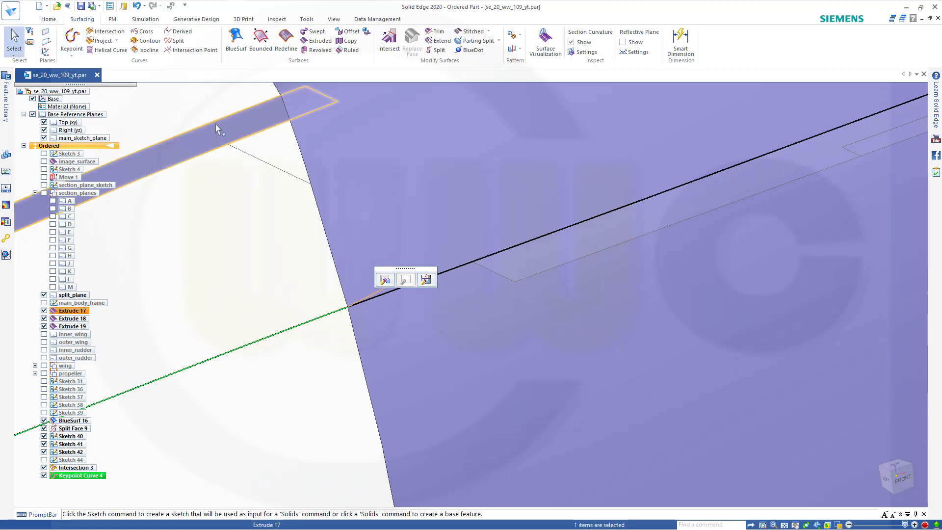
key(Escape)
Start a new BlueSurf with the Sketch 40 arc below the keypoint curve as its first cross section.
scroll(285, 374, down, 4)
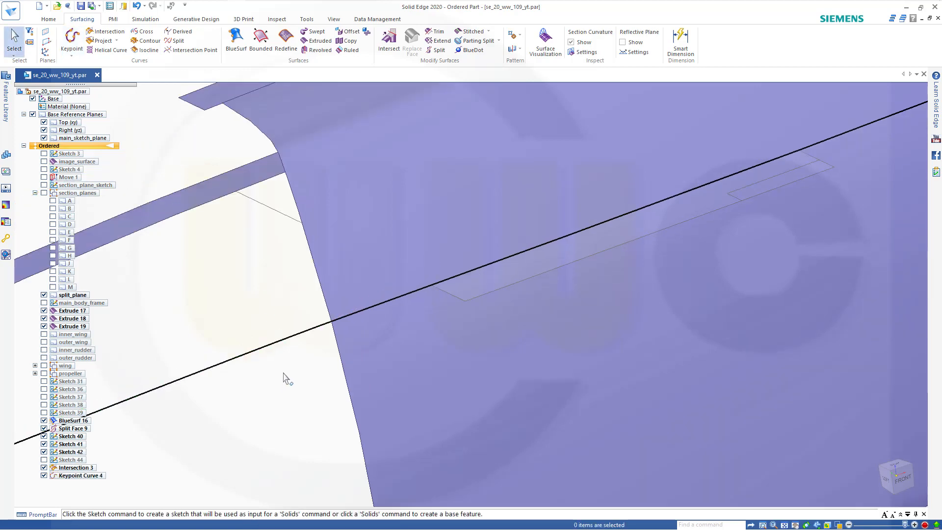
scroll(287, 380, down, 4)
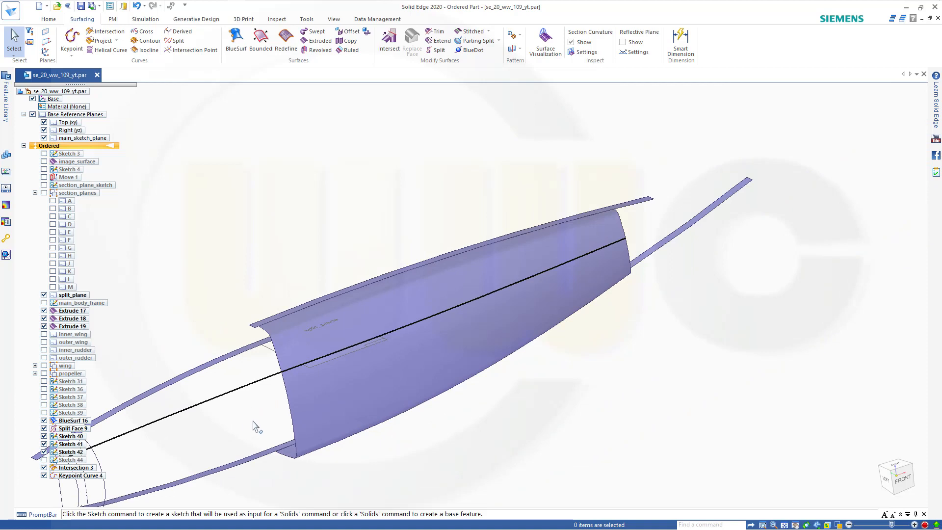
shift+middle_drag(252, 425, 374, 385)
scroll(373, 385, up, 1)
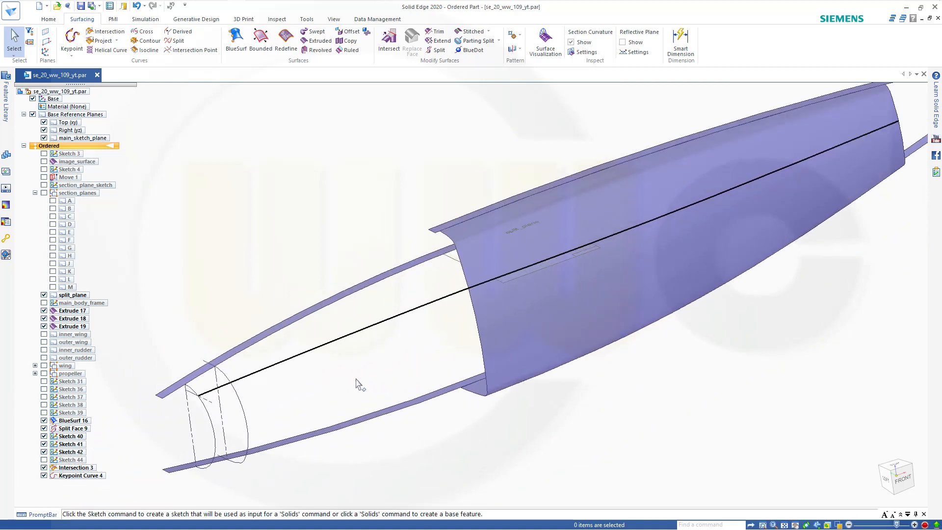
click(237, 37)
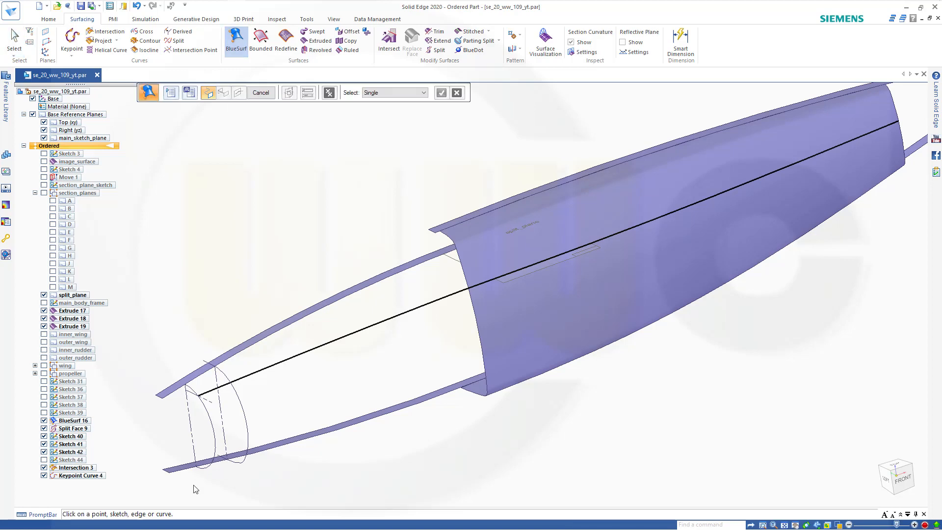
scroll(199, 488, up, 2)
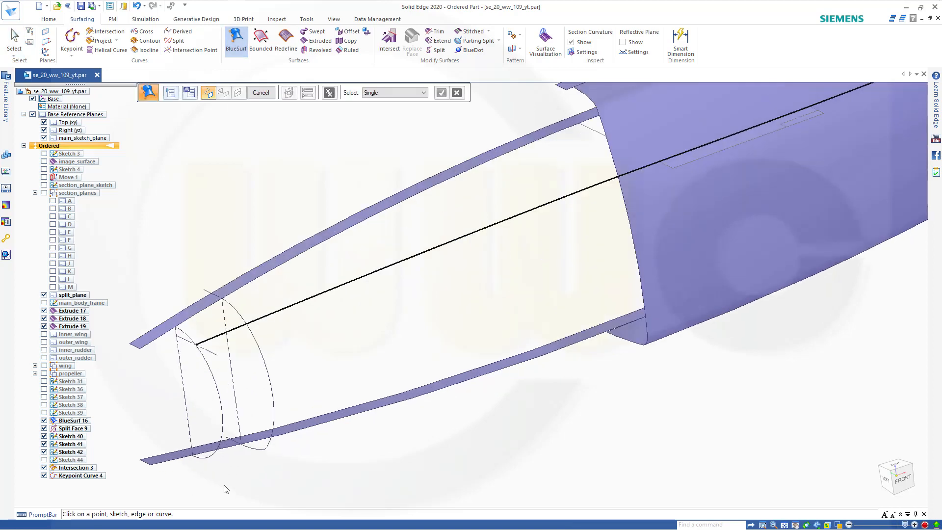
click(210, 458)
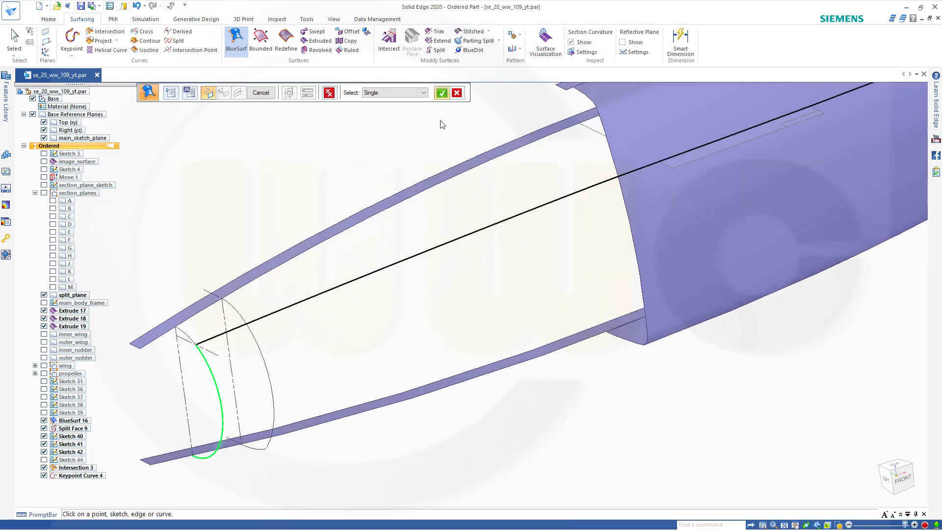
click(441, 93)
Add the bottom, corner and side arcs of Sketch 42 below the keypoint curve as the second cross section.
scroll(246, 451, up, 2)
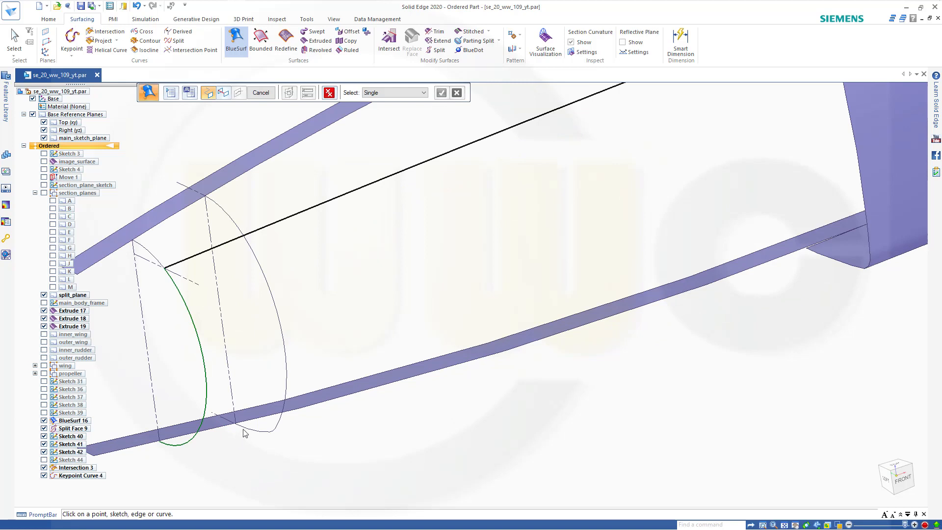
click(247, 431)
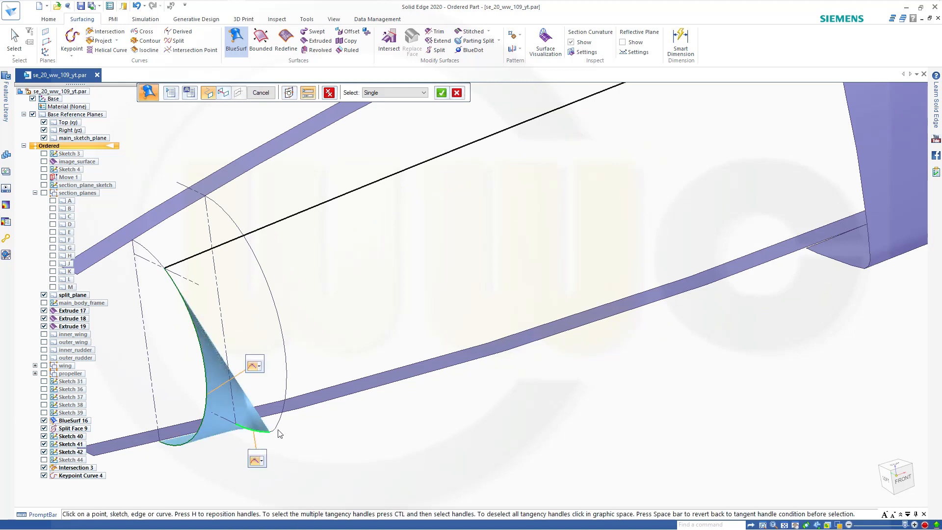
click(273, 432)
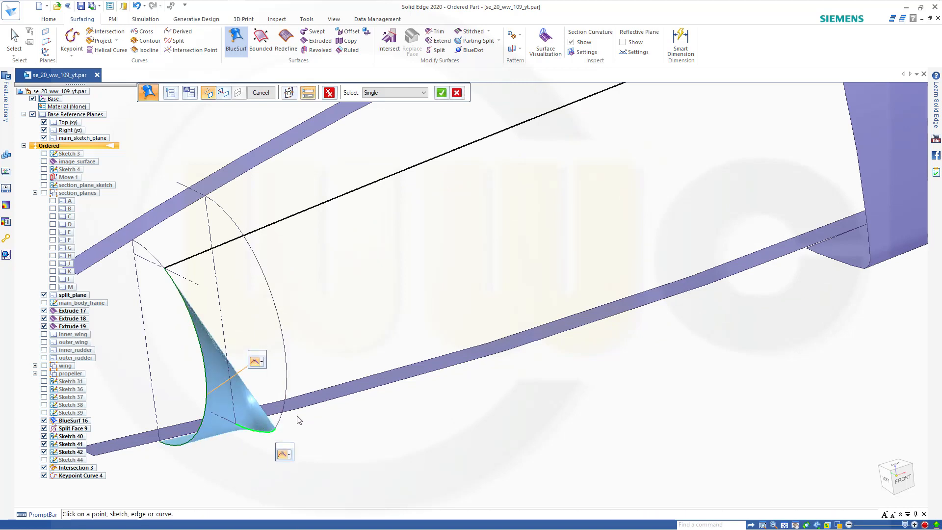
click(282, 426)
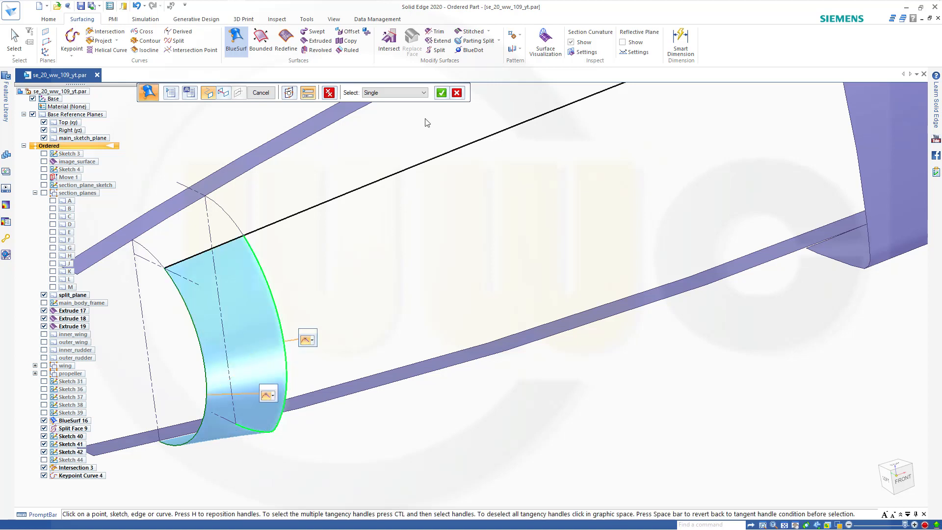
click(441, 94)
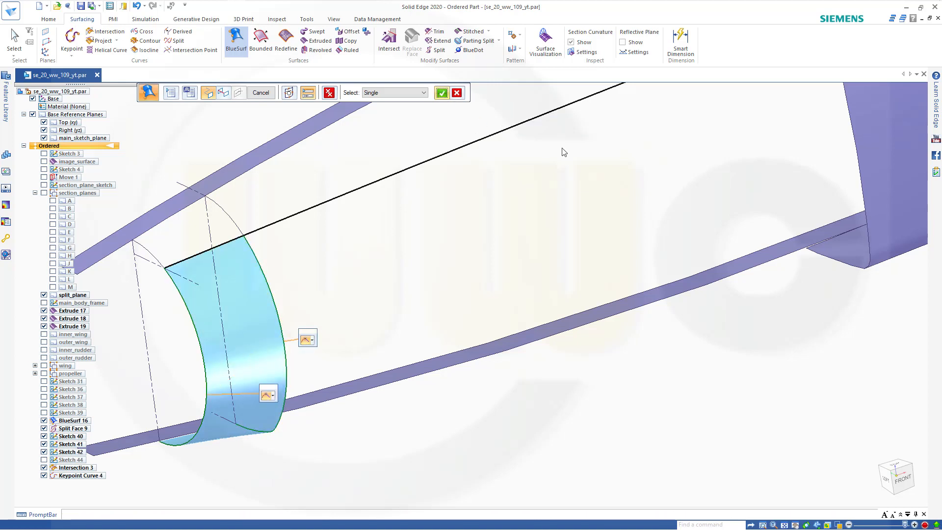
Add the body surface's lower front edge as the third cross section and create the BlueSurf.
click(827, 264)
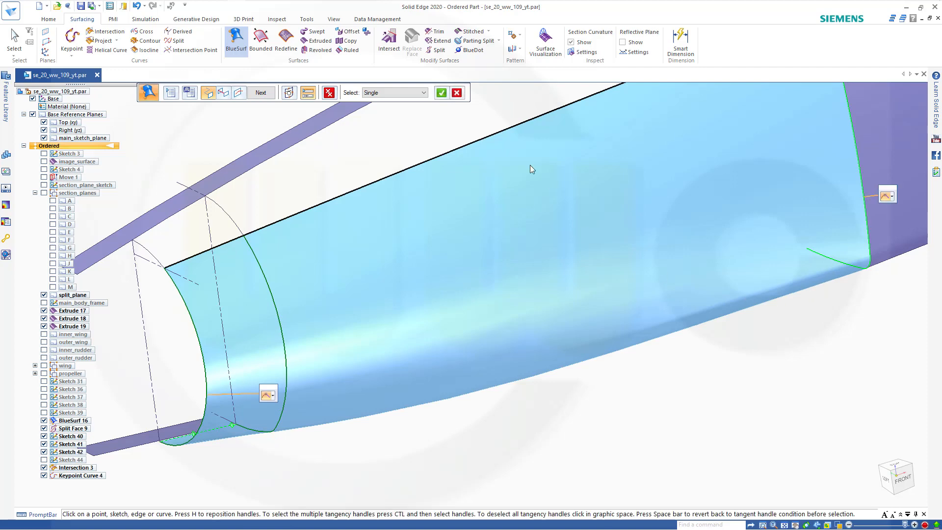
click(441, 98)
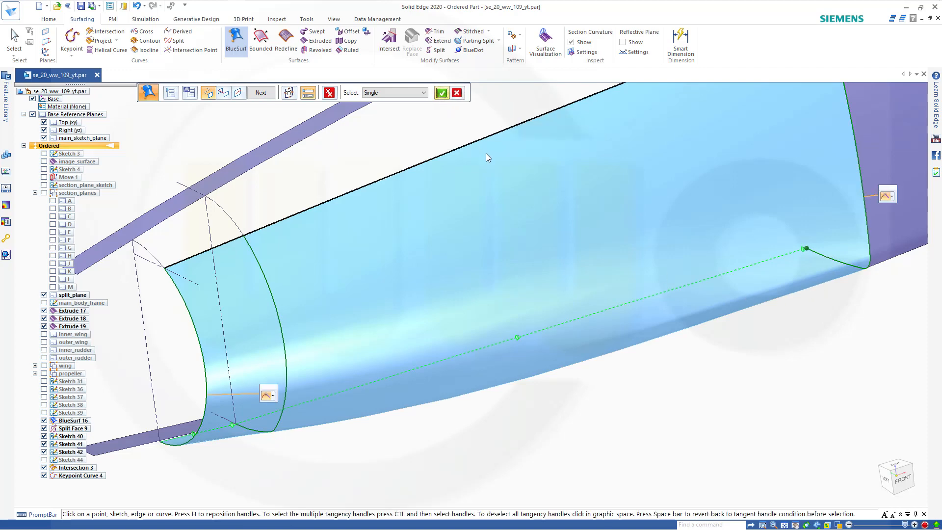
scroll(491, 156, down, 4)
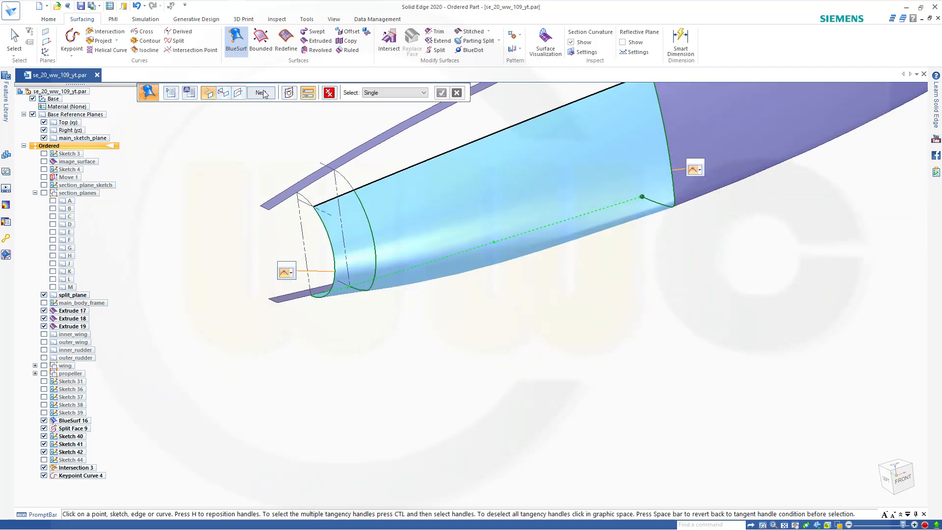
click(261, 93)
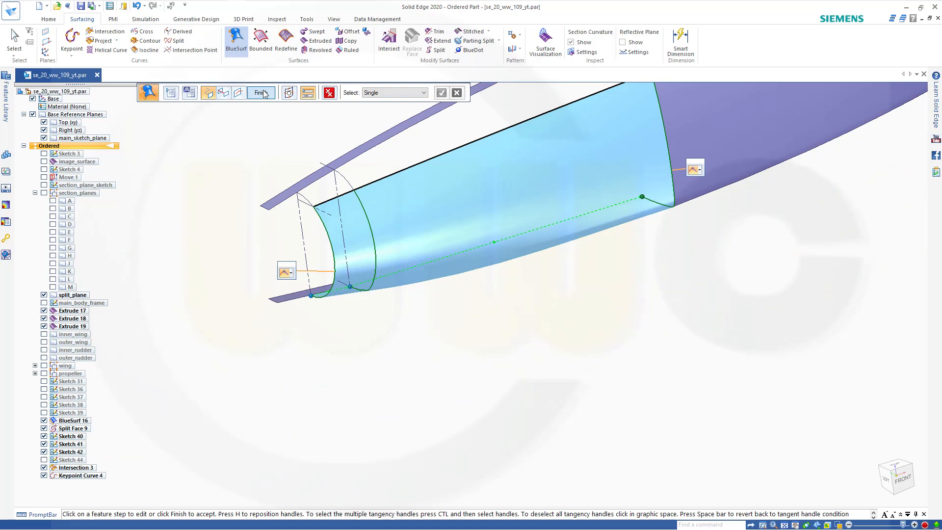
Add Keypoint Curve 4 along the surface's upper edge as the first guide curve of the BlueSurf.
click(223, 93)
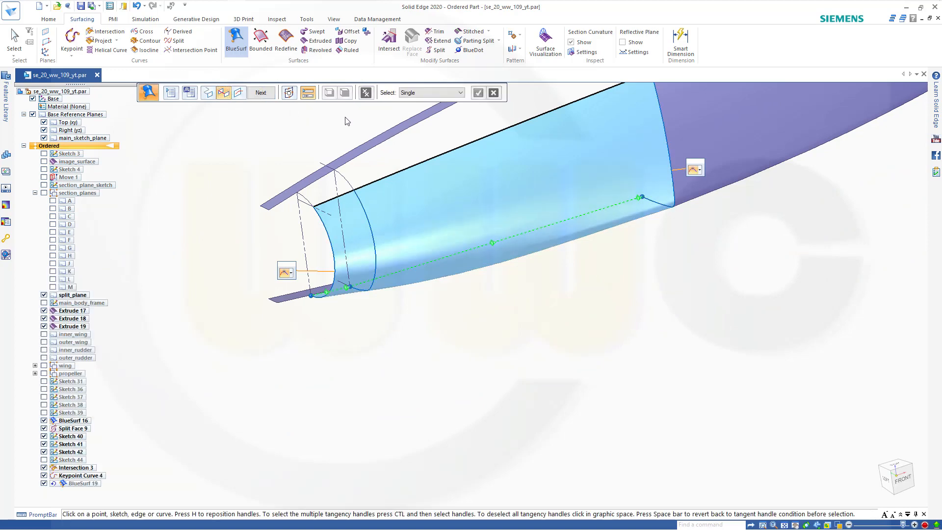
click(382, 179)
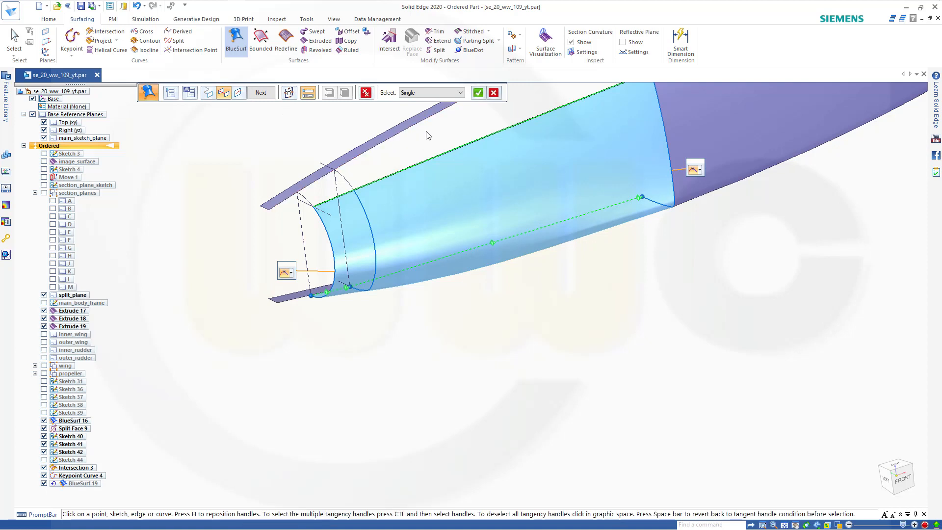
click(479, 93)
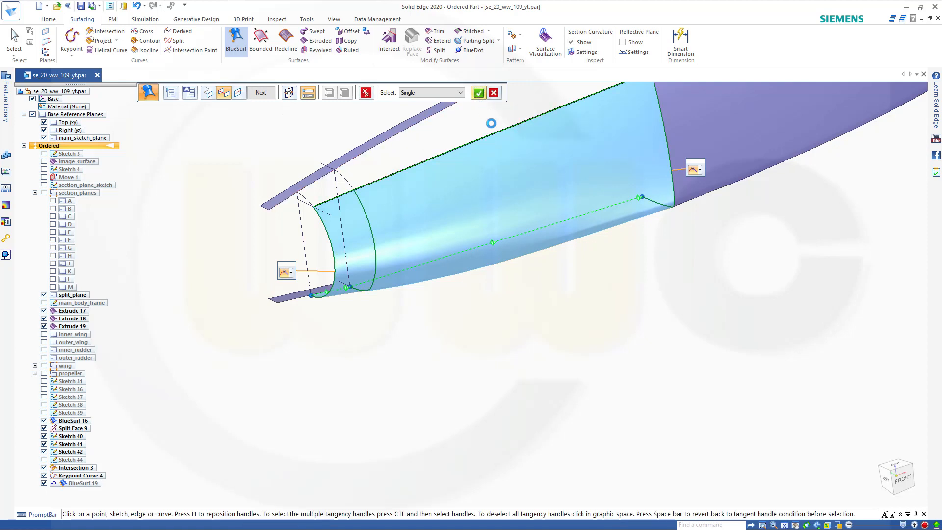
Add the lower edge of the extruded strip beneath the body as the second guide curve and finish the BlueSurf.
scroll(388, 329, up, 1)
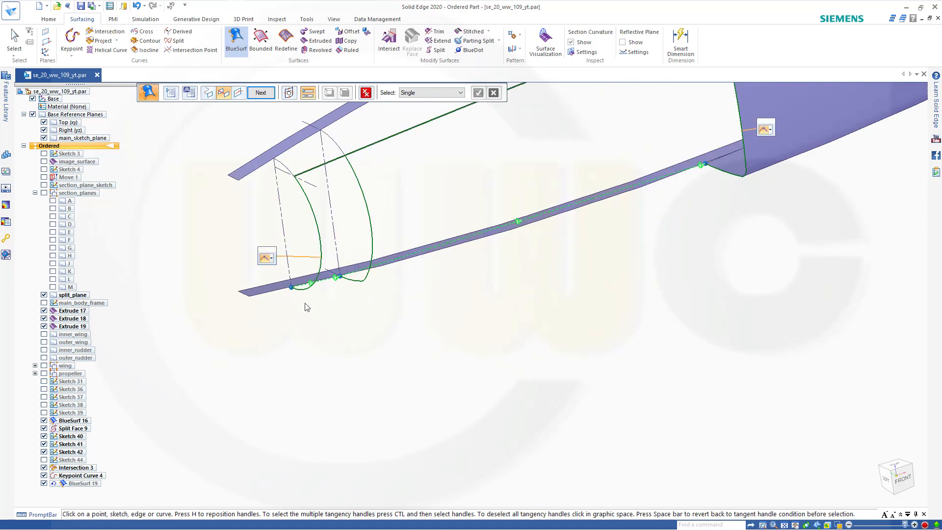
click(268, 294)
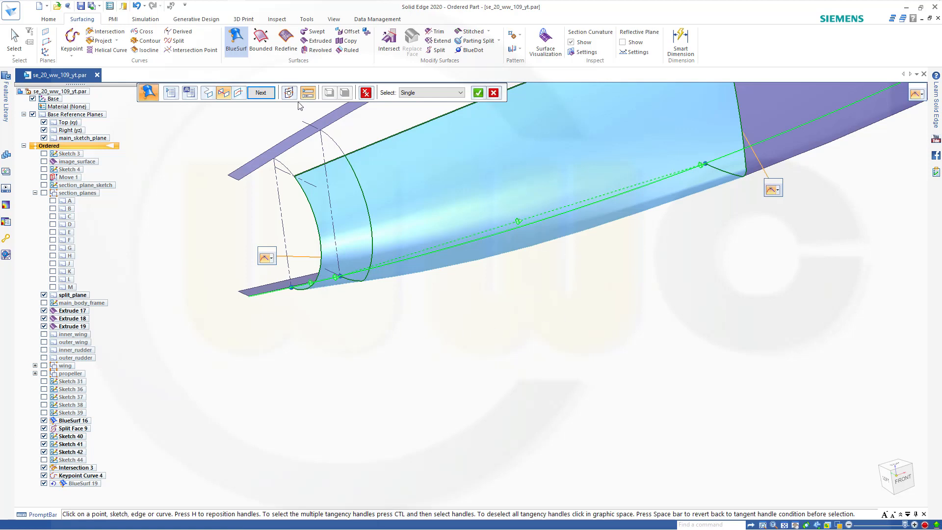
click(479, 93)
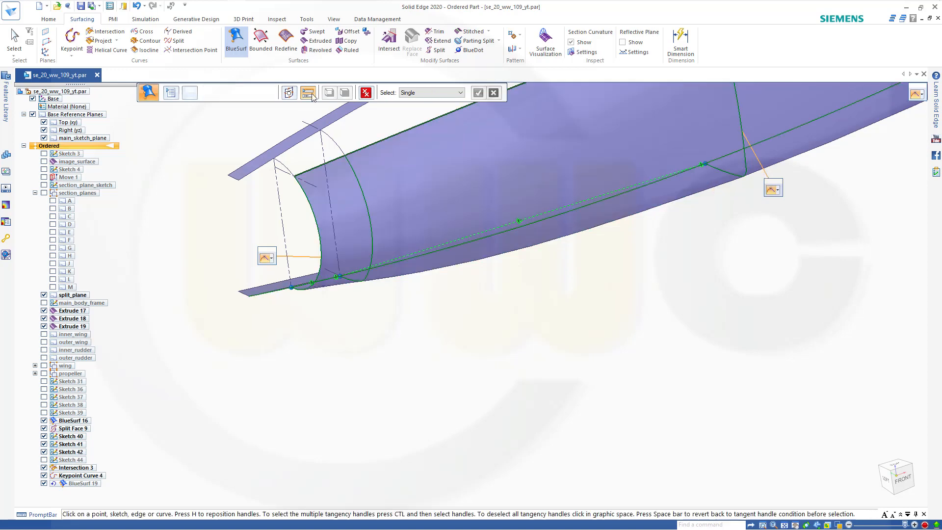
click(260, 93)
click(260, 94)
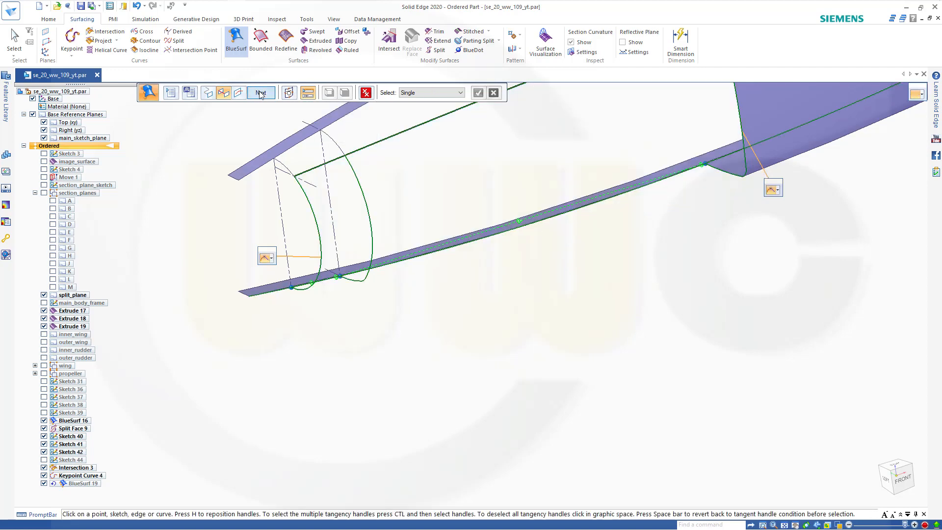
click(260, 93)
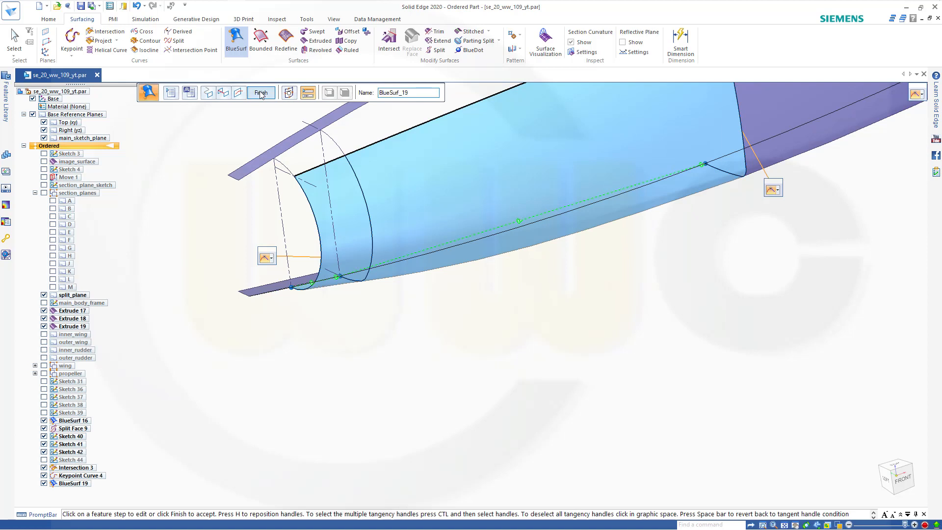
click(260, 93)
Hide Keypoint Curve 4.
scroll(475, 269, down, 4)
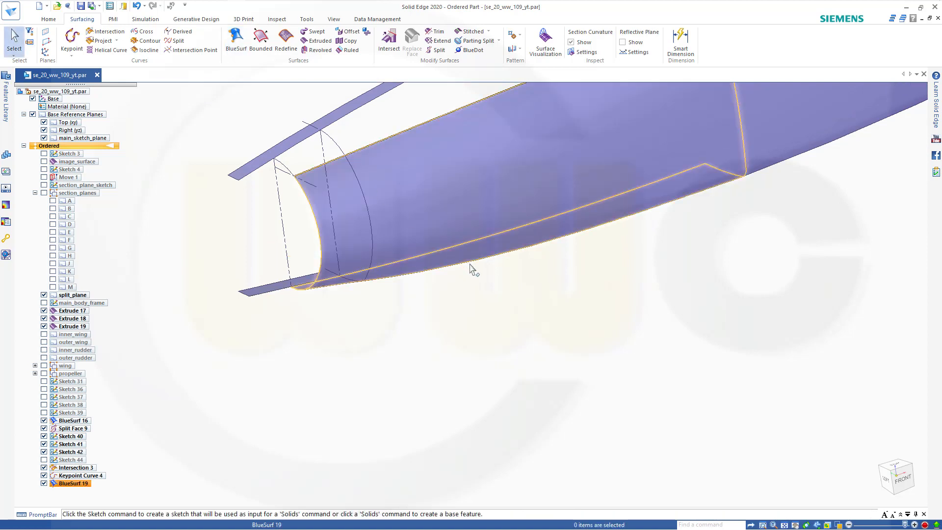
shift+middle_drag(571, 265, 549, 362)
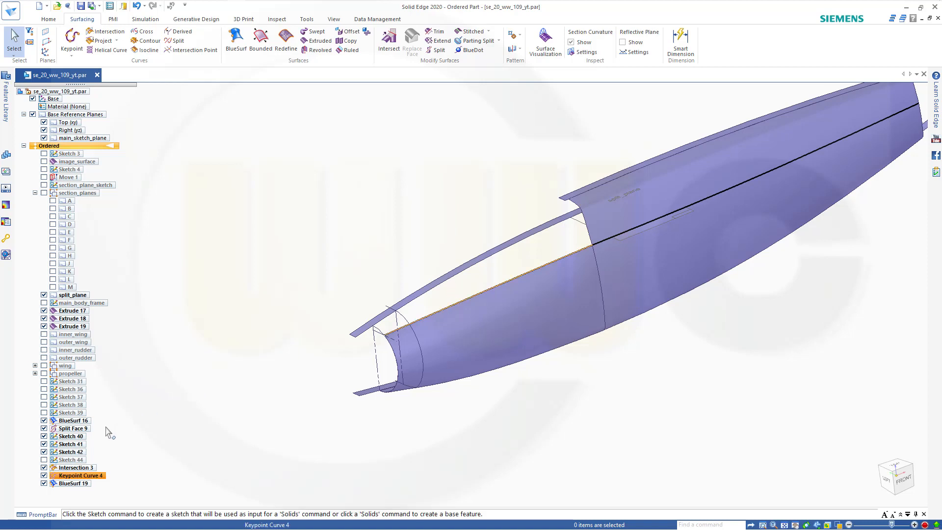
click(43, 476)
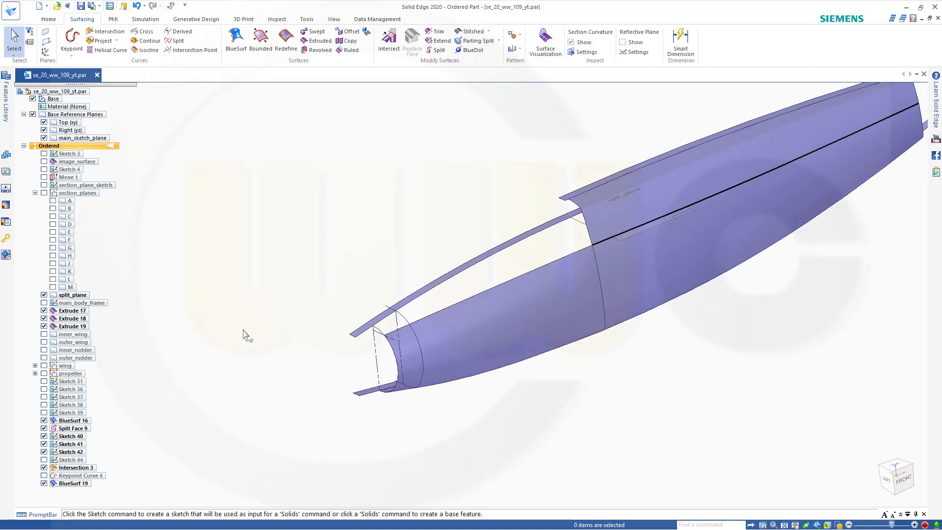
Start a new BlueSurf with the upper arcs of Sketch 40 and Sketch 42, above the lower surface, as the first two cross sections.
scroll(513, 248, up, 2)
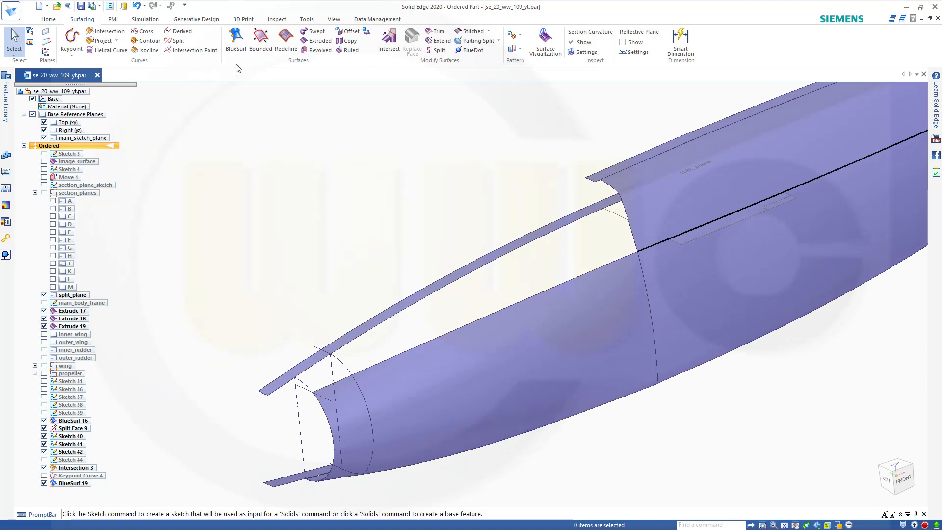
click(240, 40)
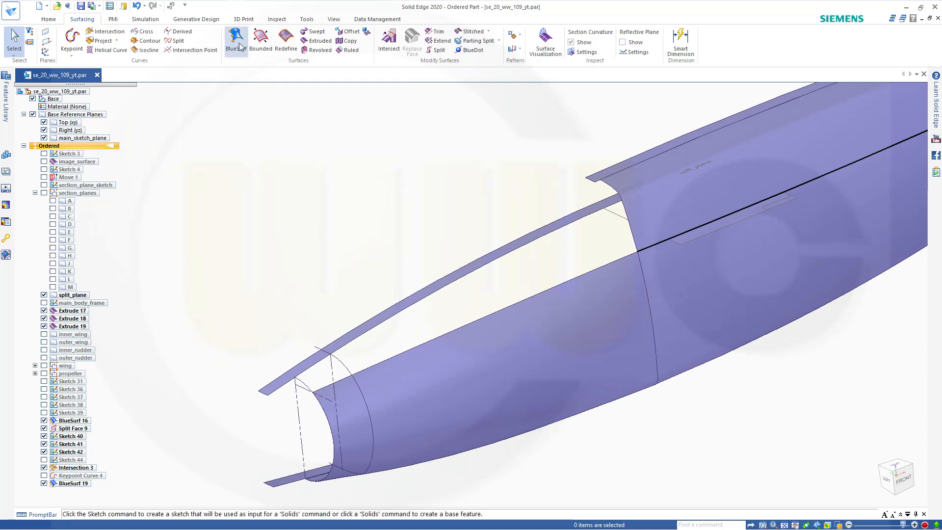
click(304, 385)
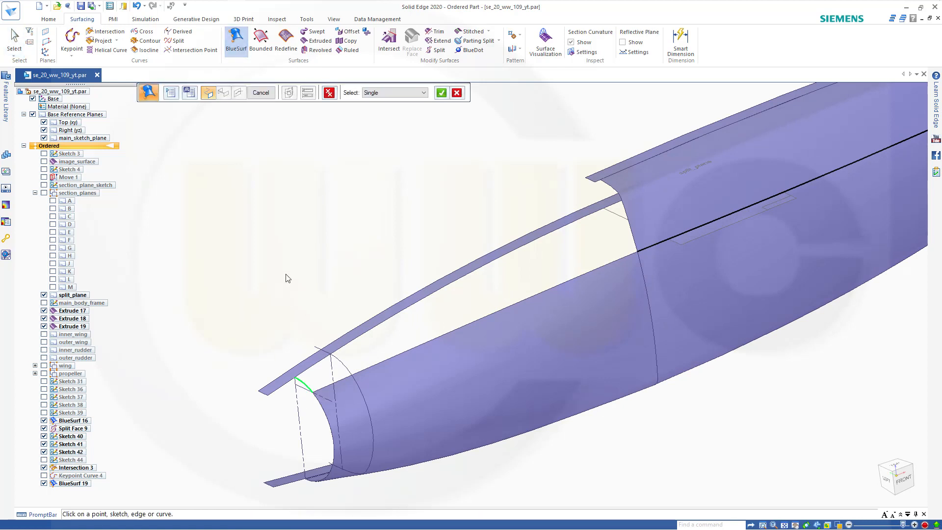
click(441, 93)
scroll(350, 371, up, 2)
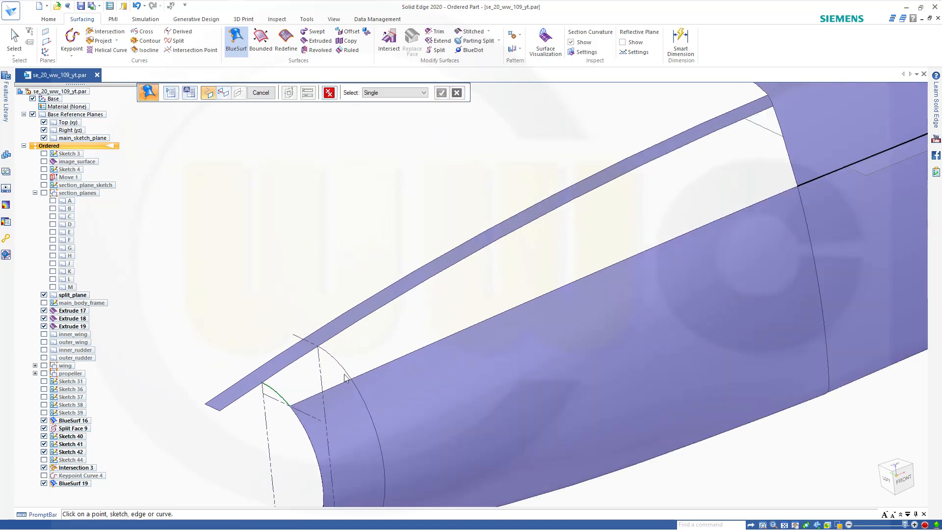
click(348, 377)
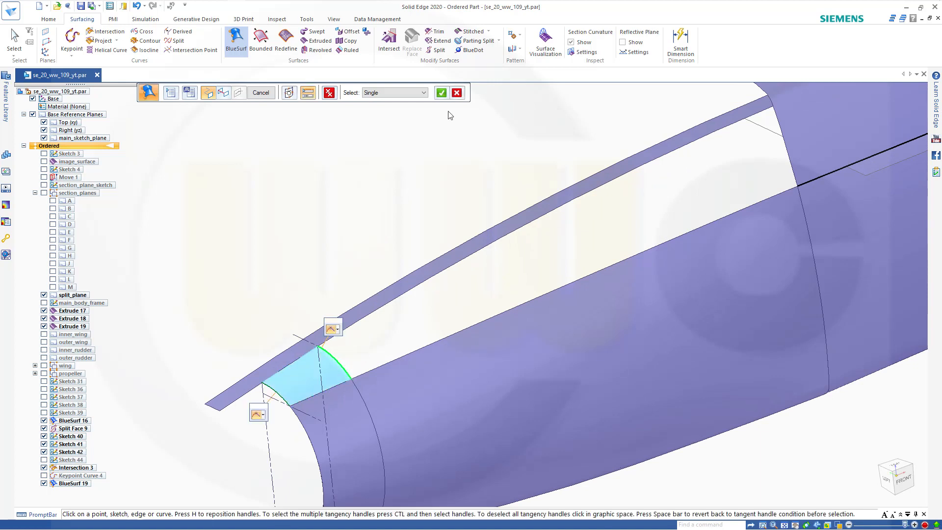
click(440, 93)
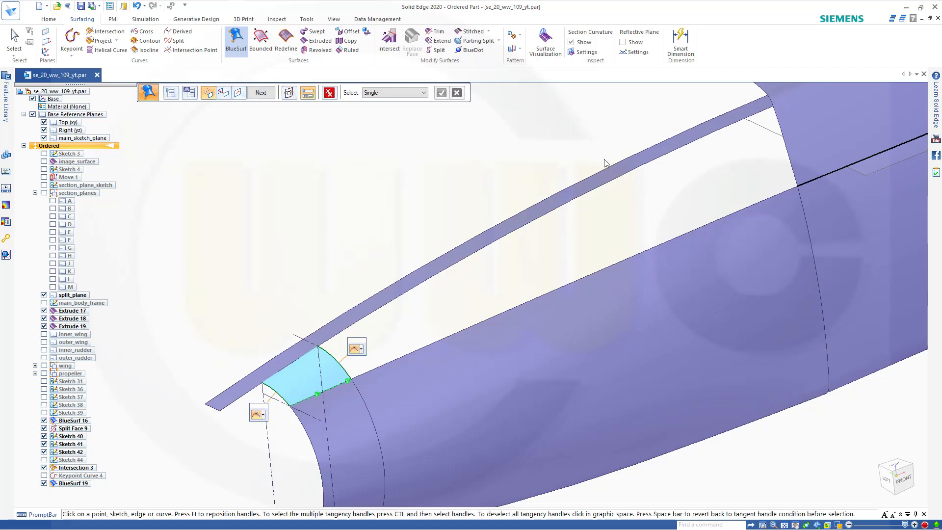
Show Sketch 44 and hide Split Face 9 and BlueSurf 16 to expose the rear section arcs.
scroll(682, 181, down, 3)
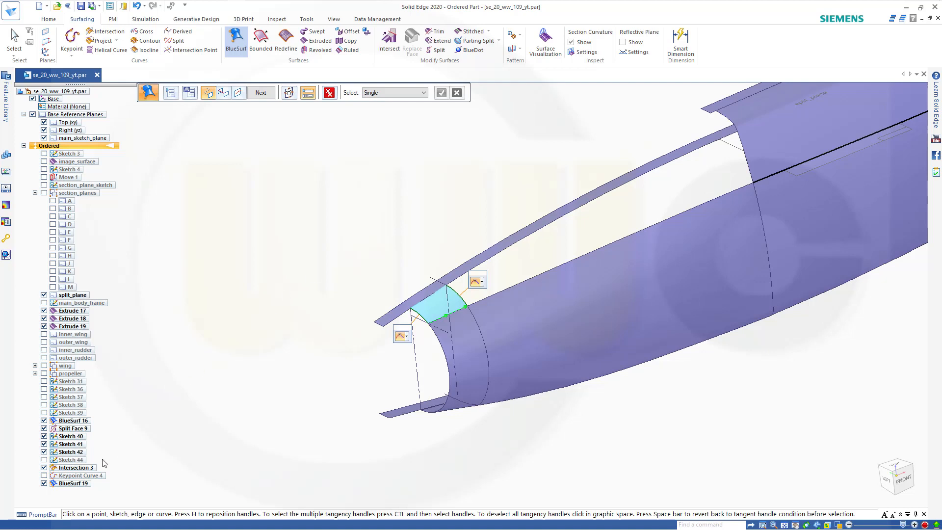
click(44, 460)
scroll(748, 191, up, 2)
click(753, 188)
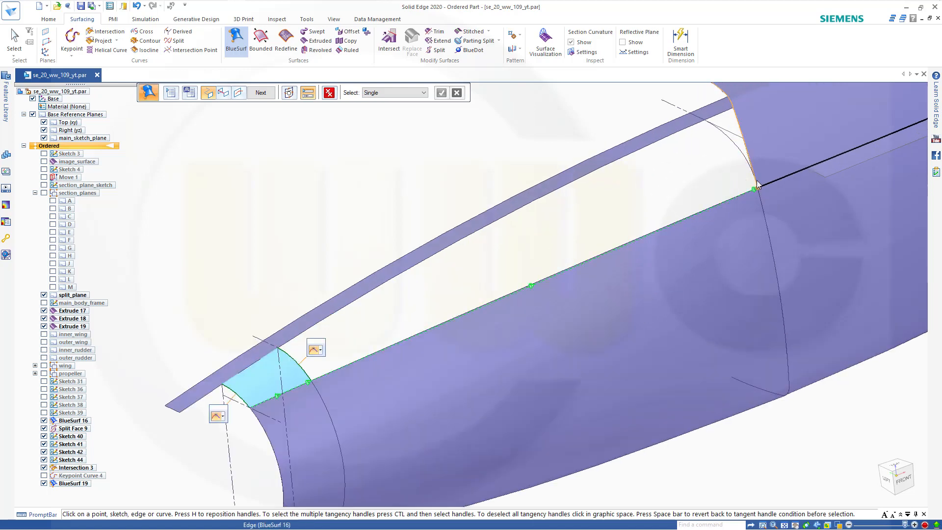
scroll(754, 174, up, 2)
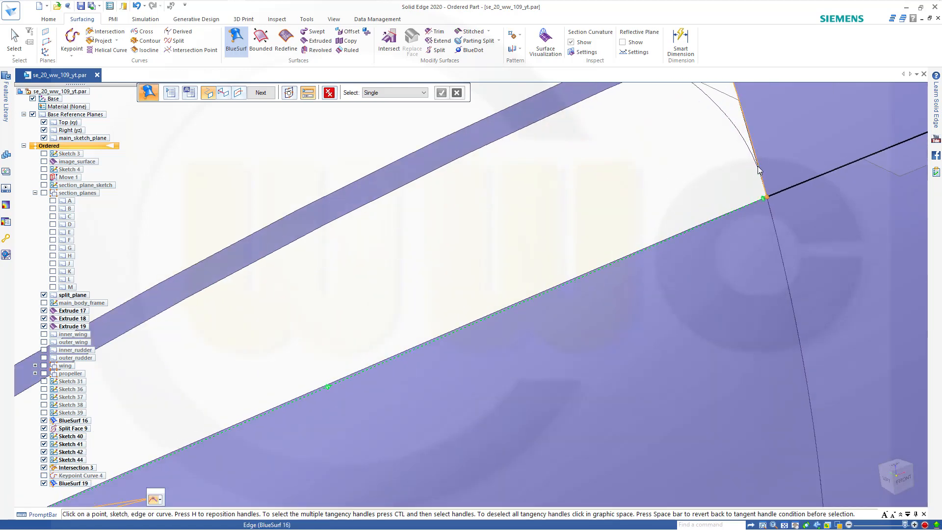
scroll(754, 167, up, 2)
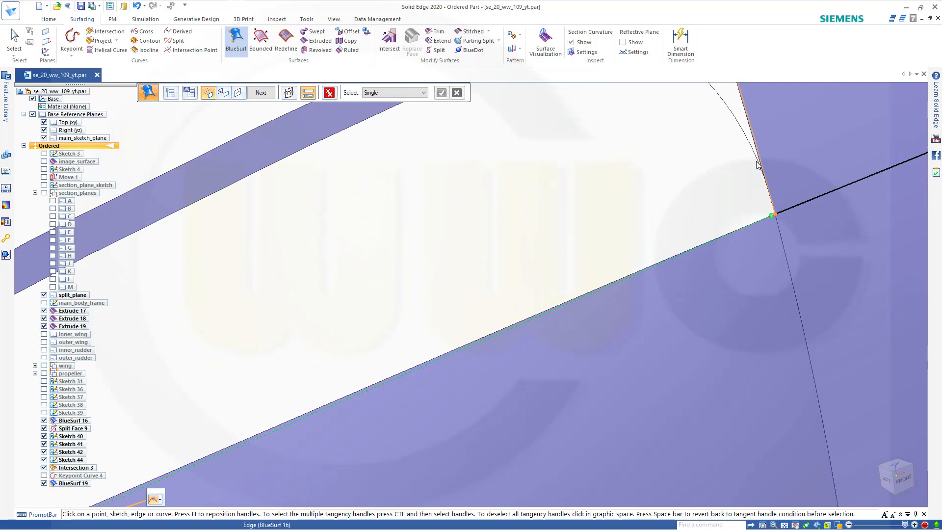
scroll(756, 157, down, 5)
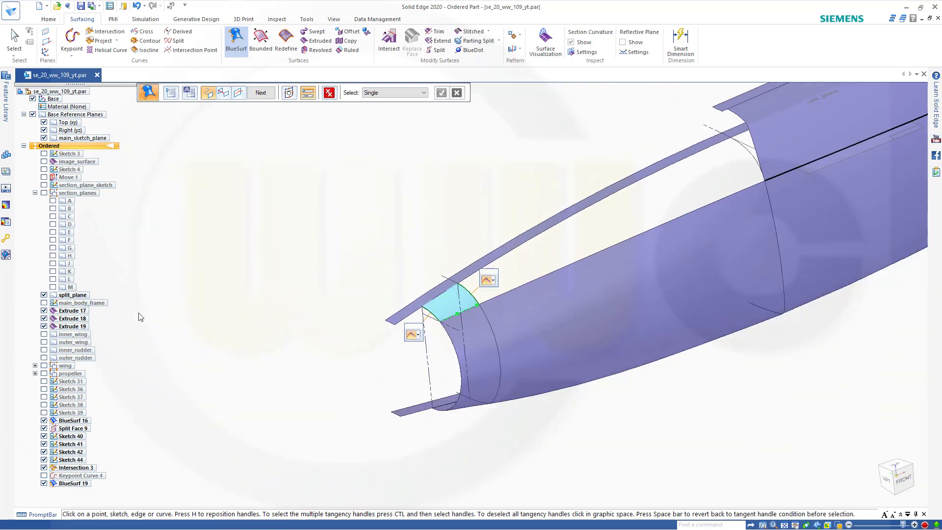
click(44, 428)
click(44, 421)
Add the two upper arcs of Sketch 44 as the third cross section and create the upper BlueSurf.
scroll(739, 168, up, 2)
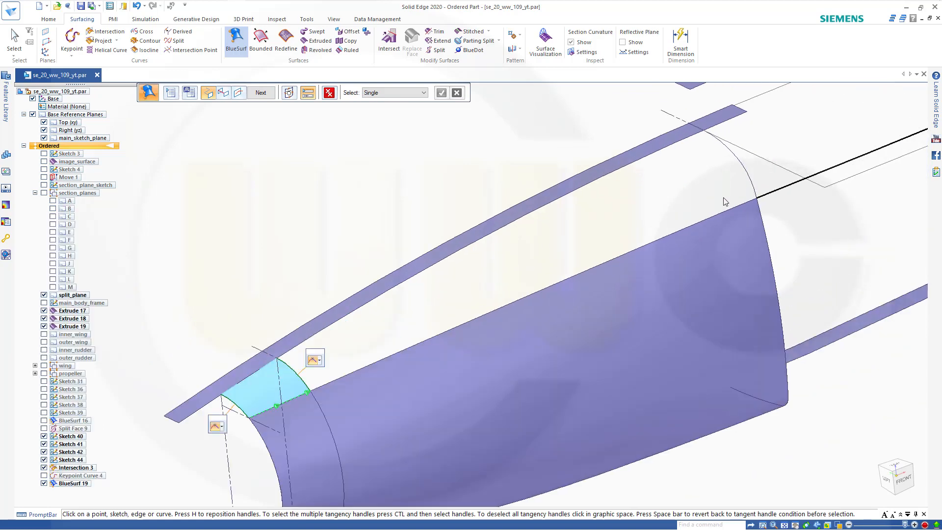
click(745, 201)
click(754, 190)
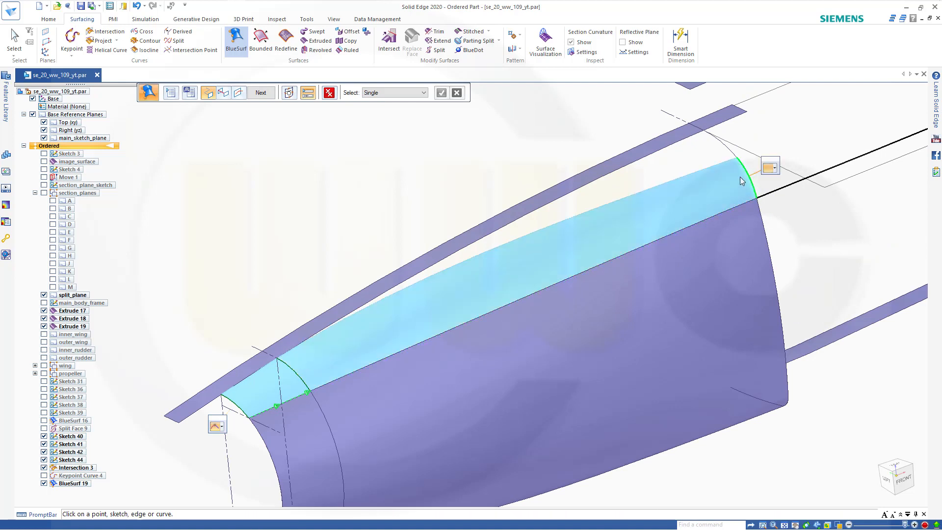
click(727, 150)
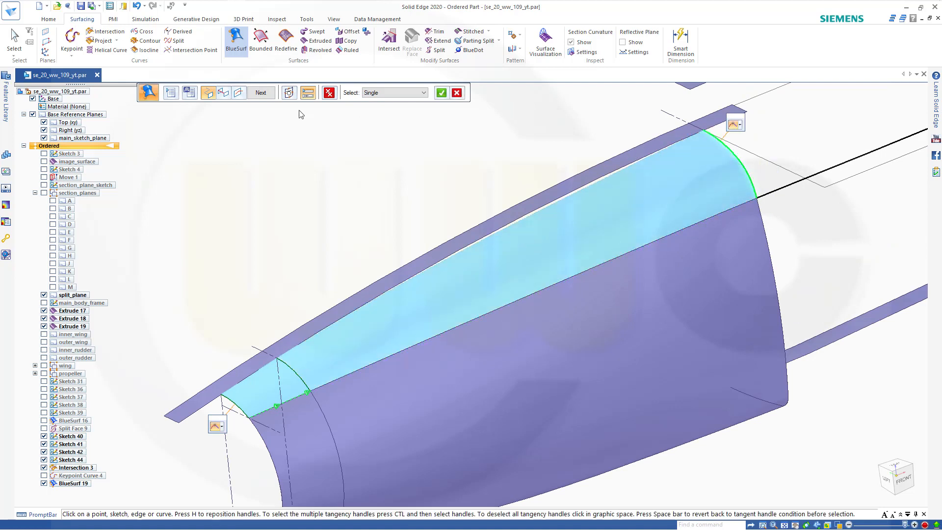
click(441, 94)
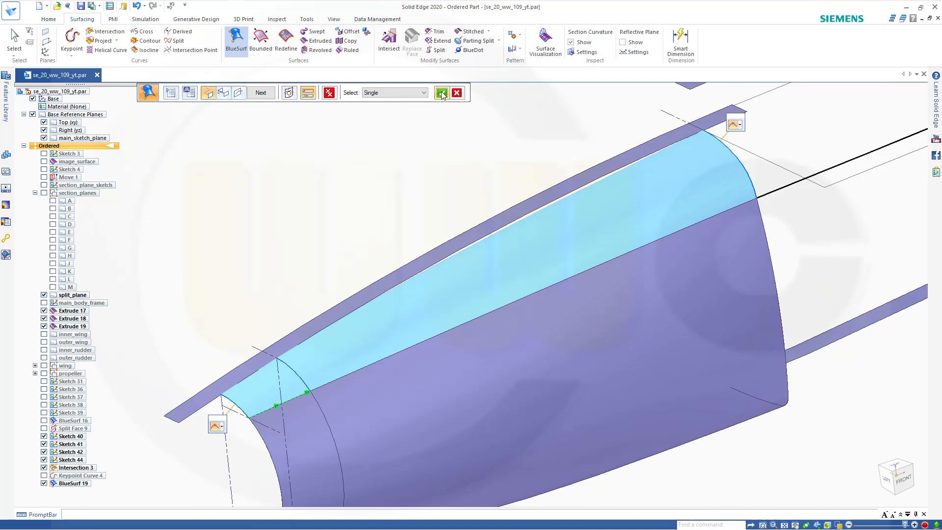
click(261, 93)
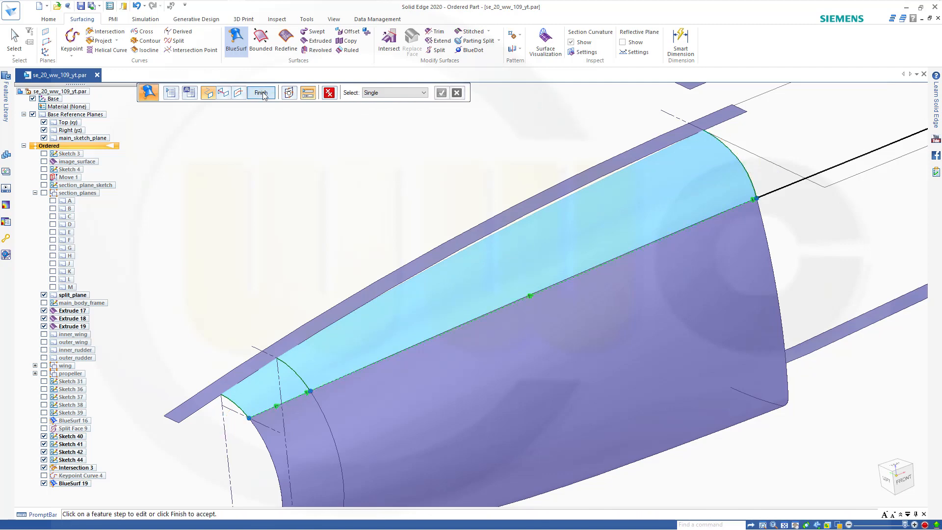
Add the lower edge of the upper extruded strip as the first guide curve and try the Tangent Continuous condition on it.
click(224, 93)
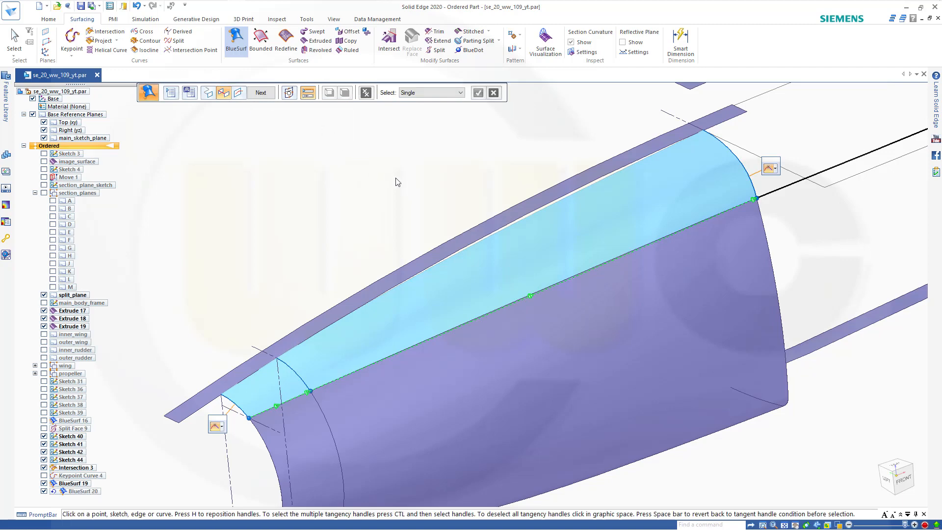
click(467, 247)
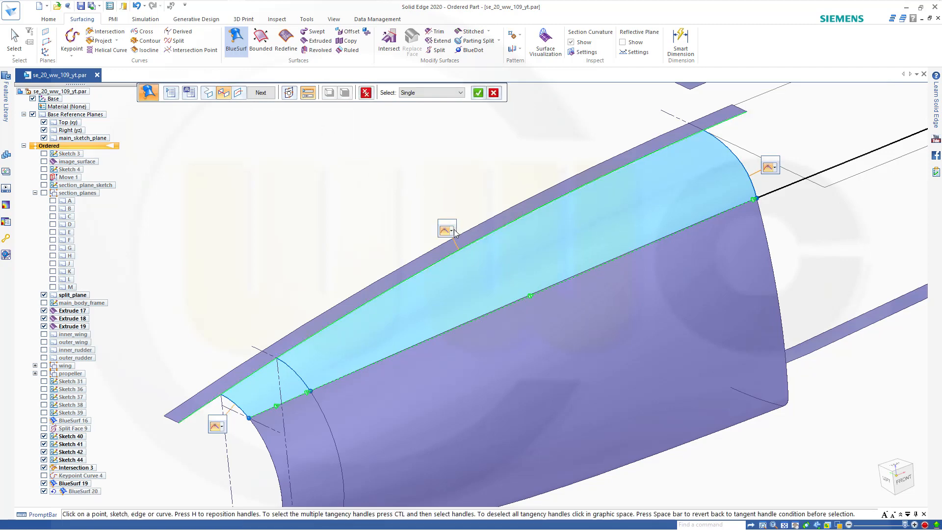
click(453, 232)
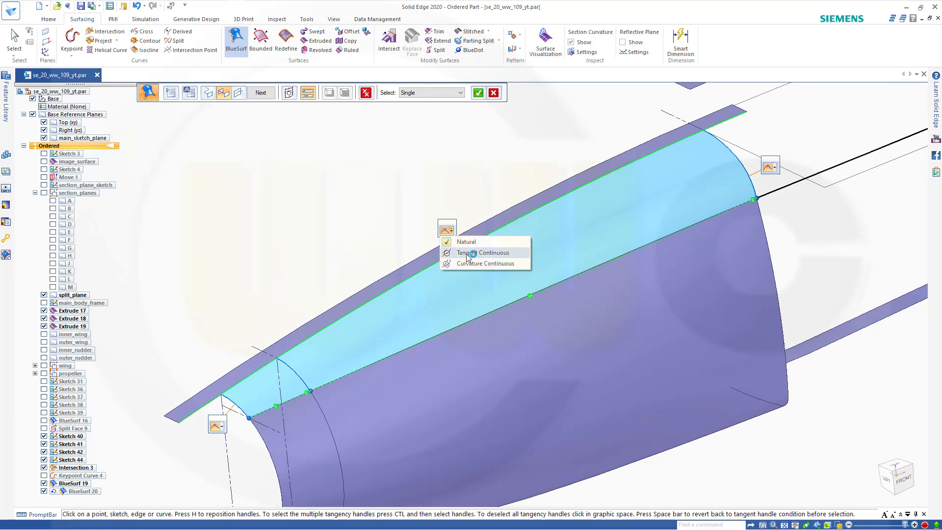
click(462, 252)
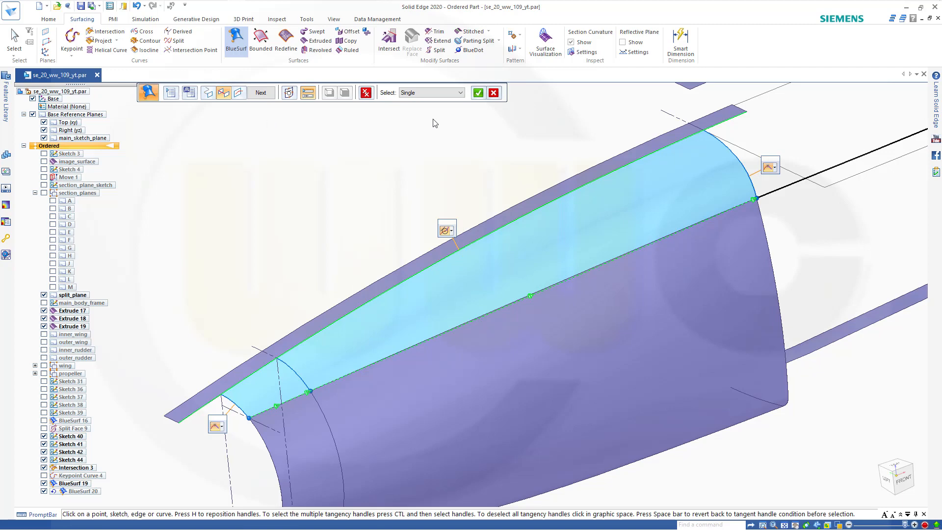
click(481, 96)
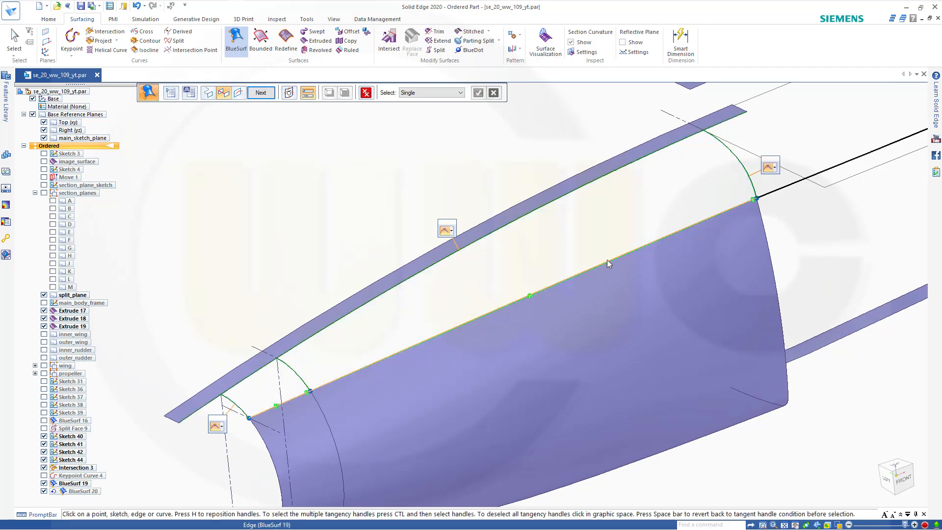
Try the lower surface's top edge as the second guide curve with Tangent Continuous, and finish the upper BlueSurf.
click(608, 260)
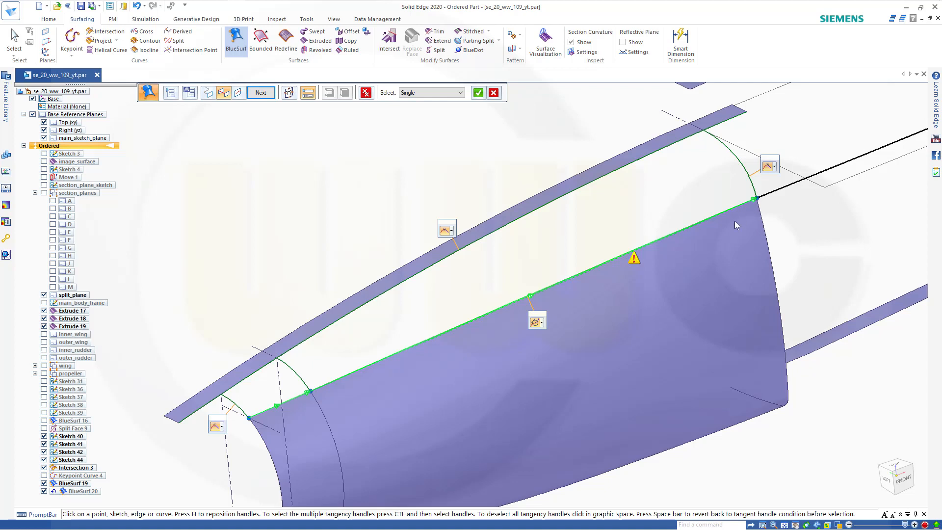
click(541, 324)
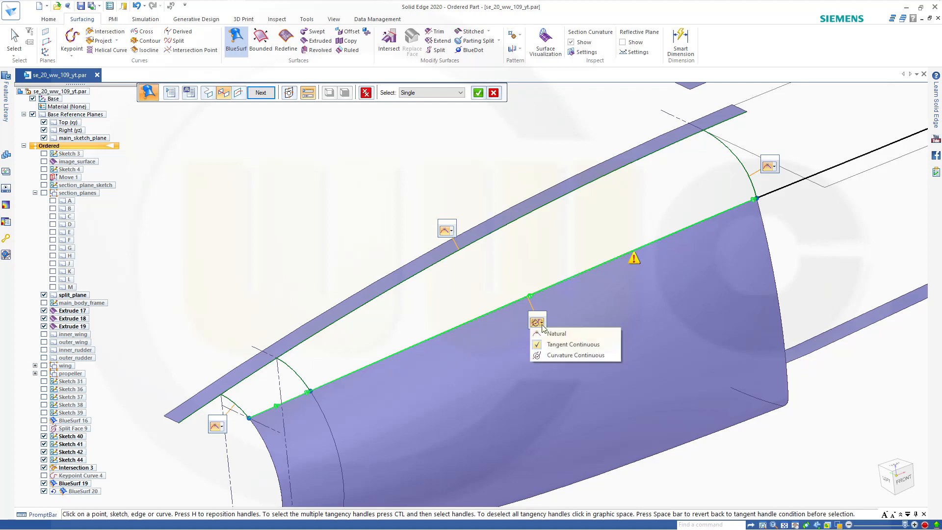
click(506, 138)
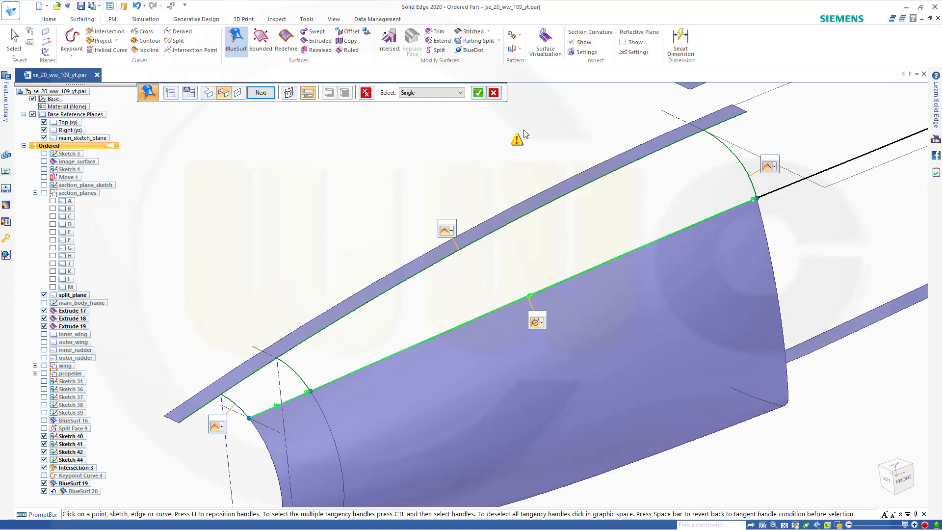
mouse_move(524, 131)
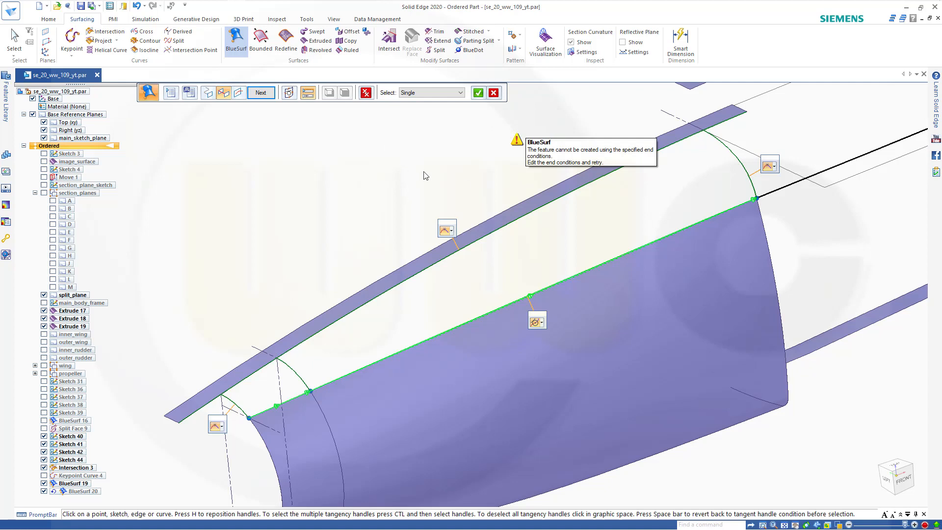
click(261, 93)
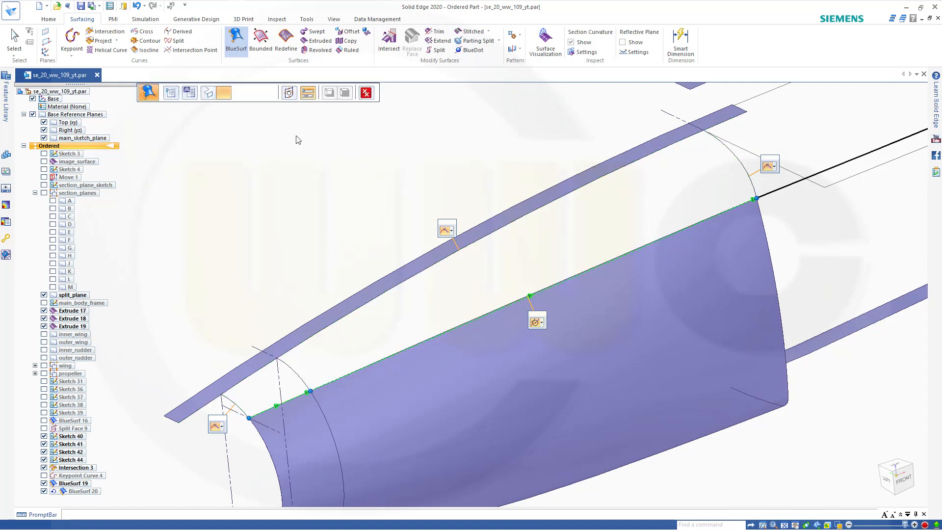
click(262, 94)
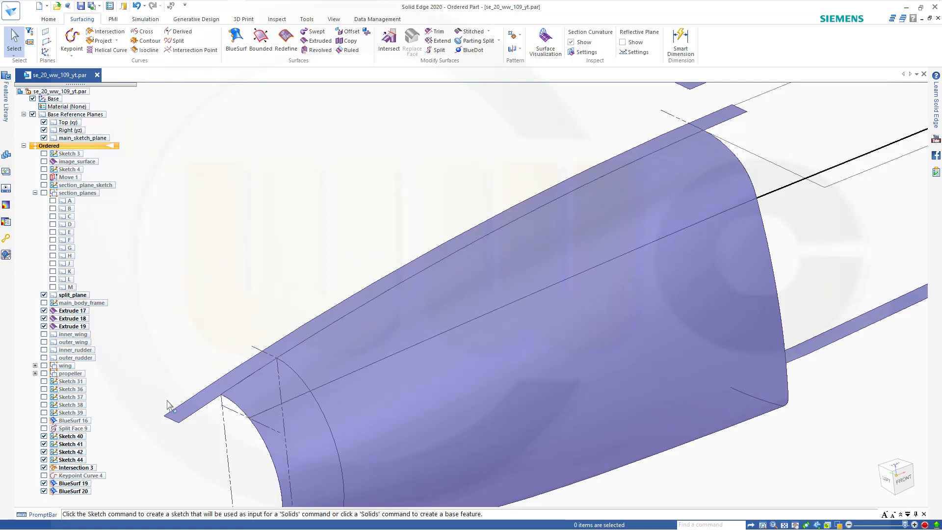
Edit the Sketch 44 profile to make its upper arc tangent to the long side curve, and finish the sketch.
click(60, 459)
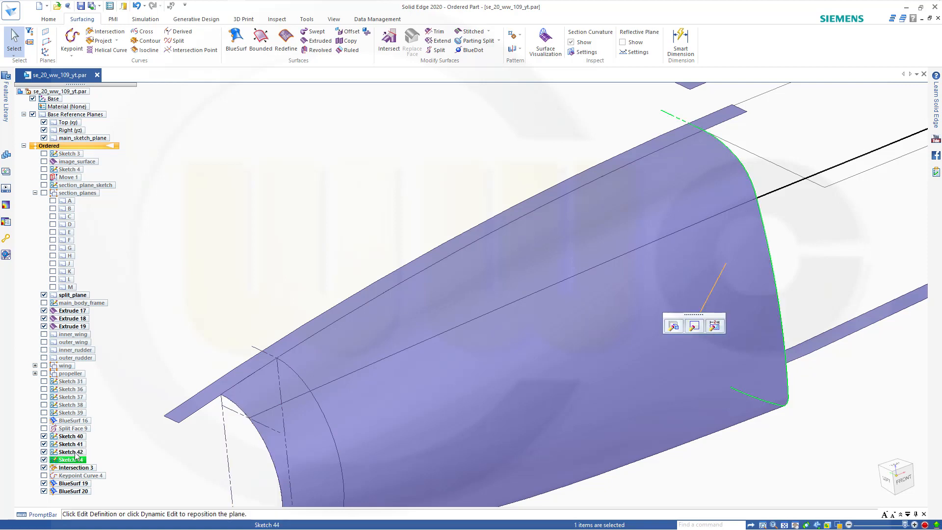
click(693, 326)
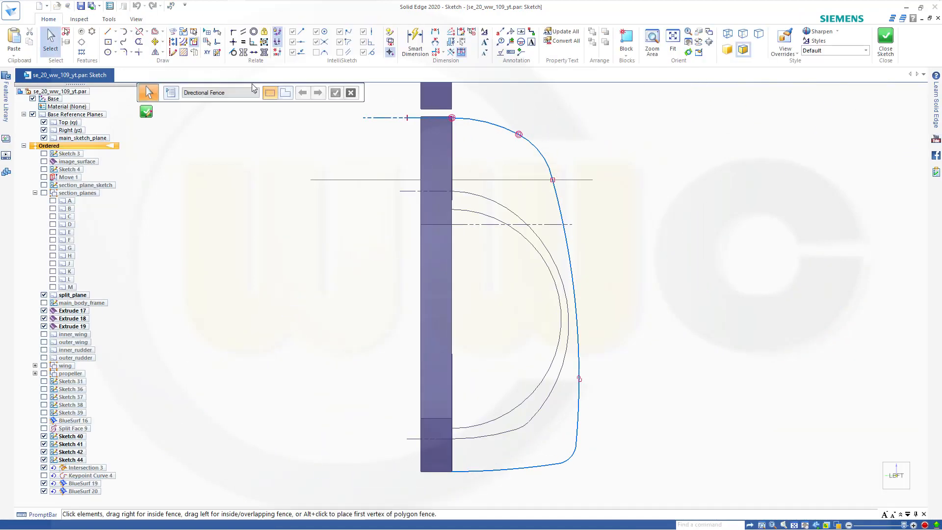
click(233, 52)
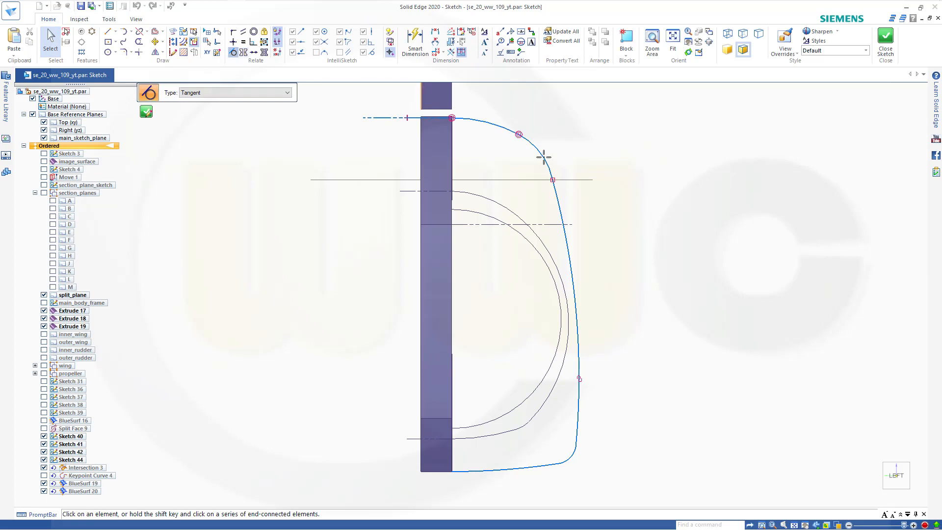
click(556, 190)
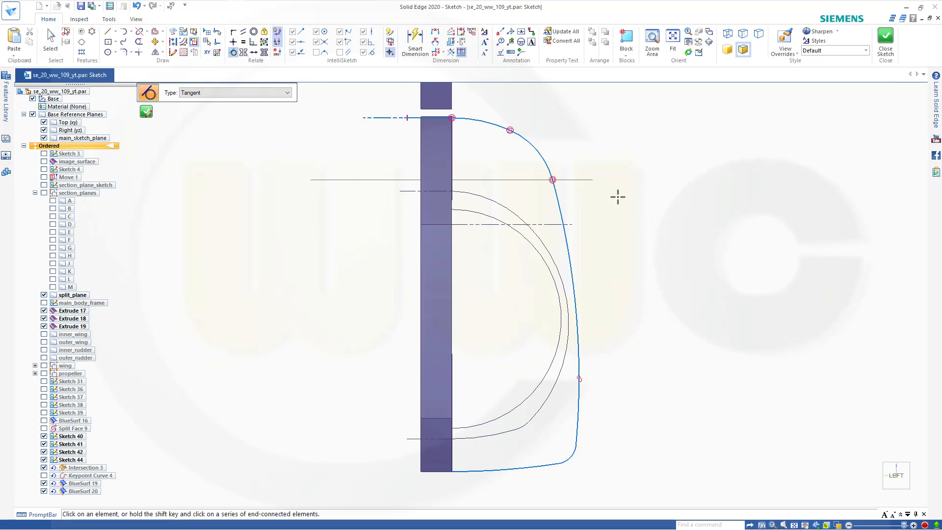
click(883, 46)
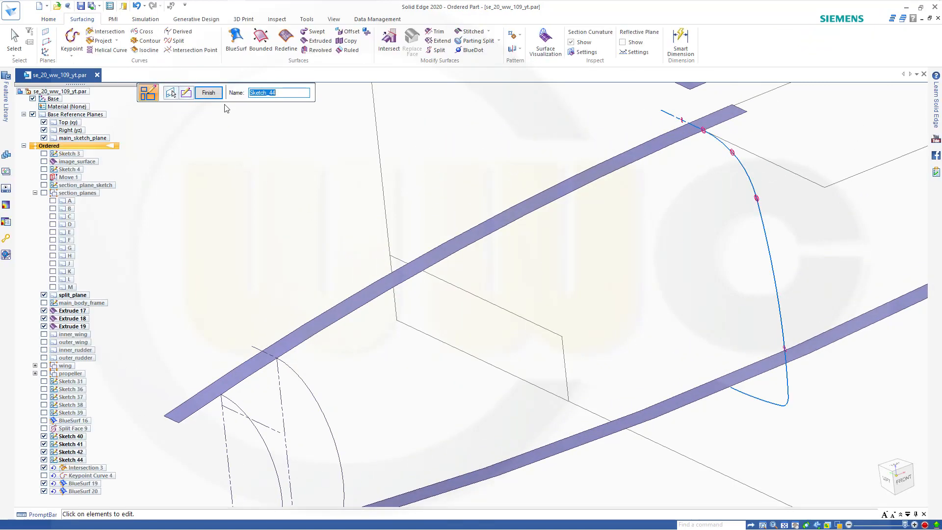
click(209, 93)
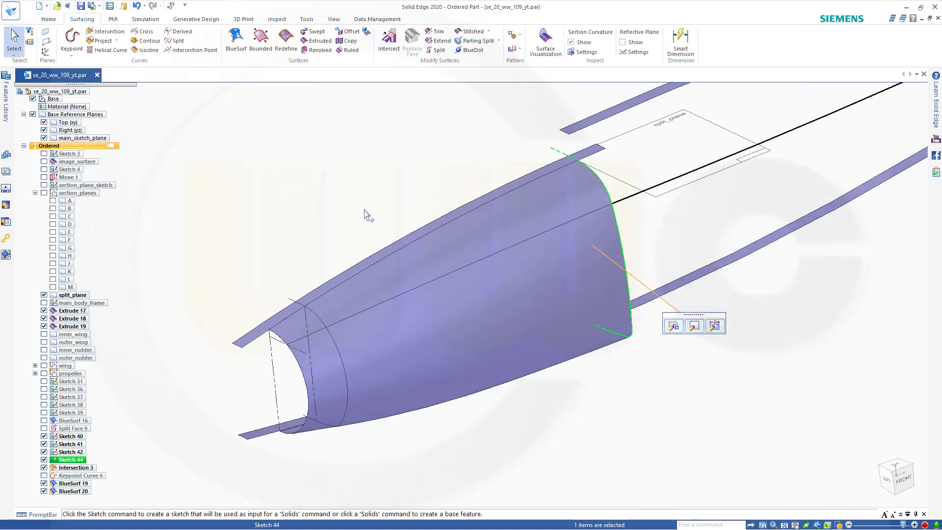
scroll(365, 164, down, 1)
key(Escape)
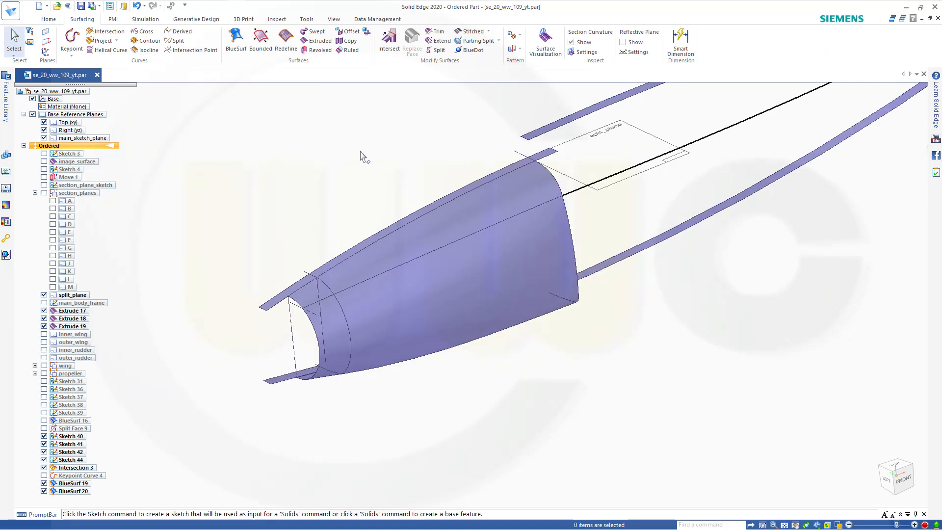
scroll(364, 157, up, 1)
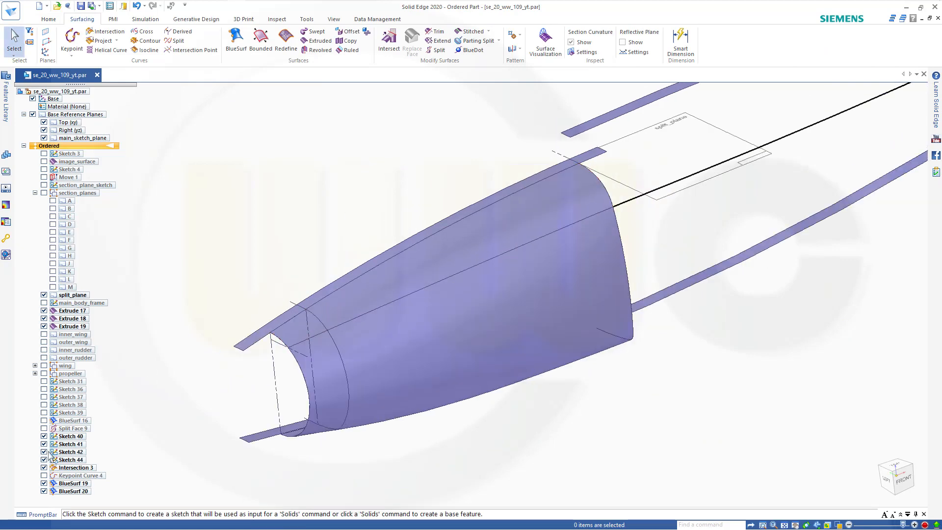
Edit BlueSurf 20 to add the lower surface's top edge as a Tangent Continuous guide curve, and finish the feature.
click(67, 491)
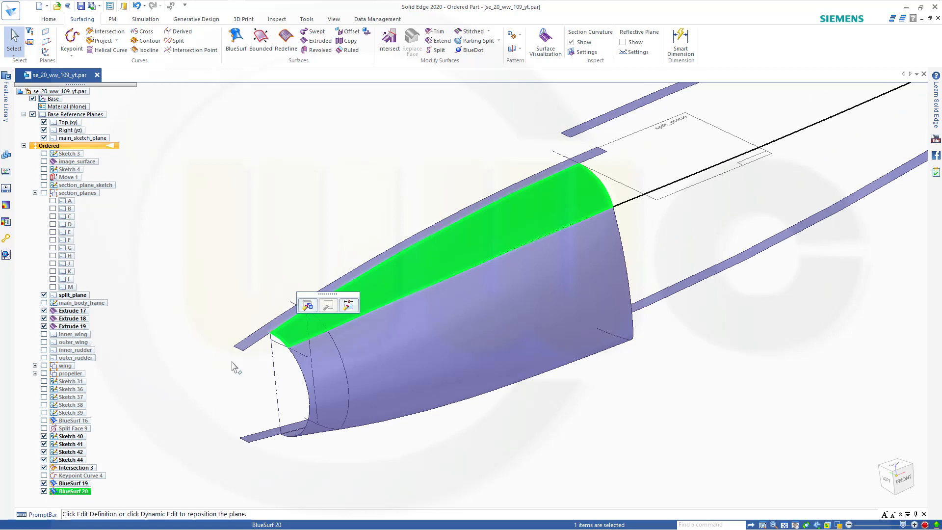
click(307, 305)
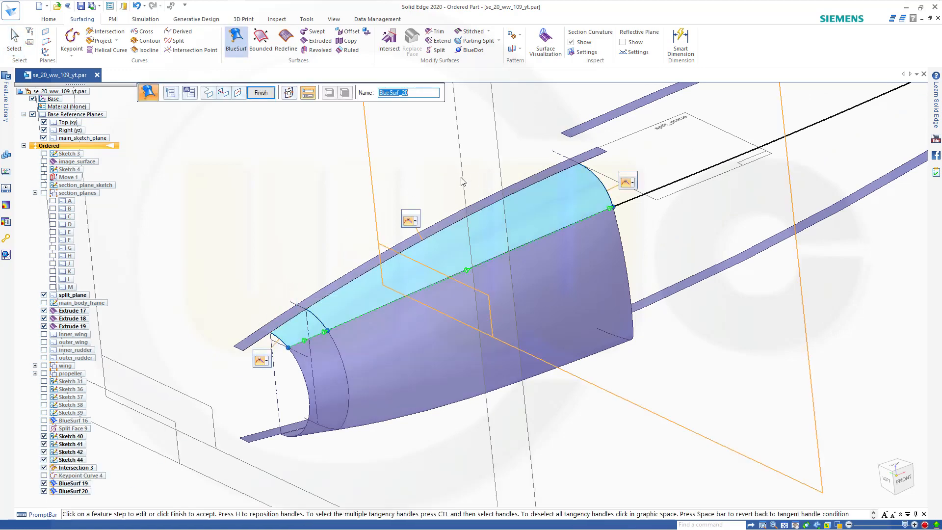
scroll(463, 181, down, 1)
click(422, 163)
scroll(422, 163, up, 1)
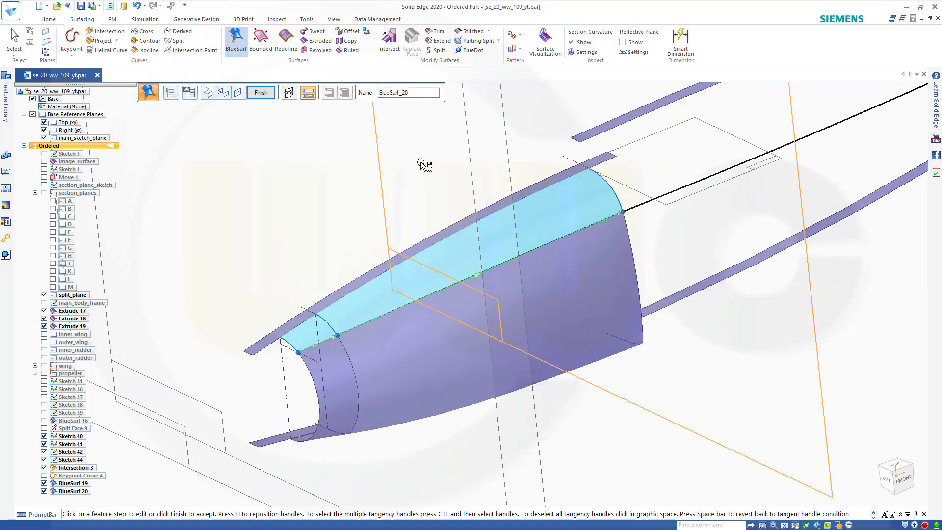
mouse_move(424, 233)
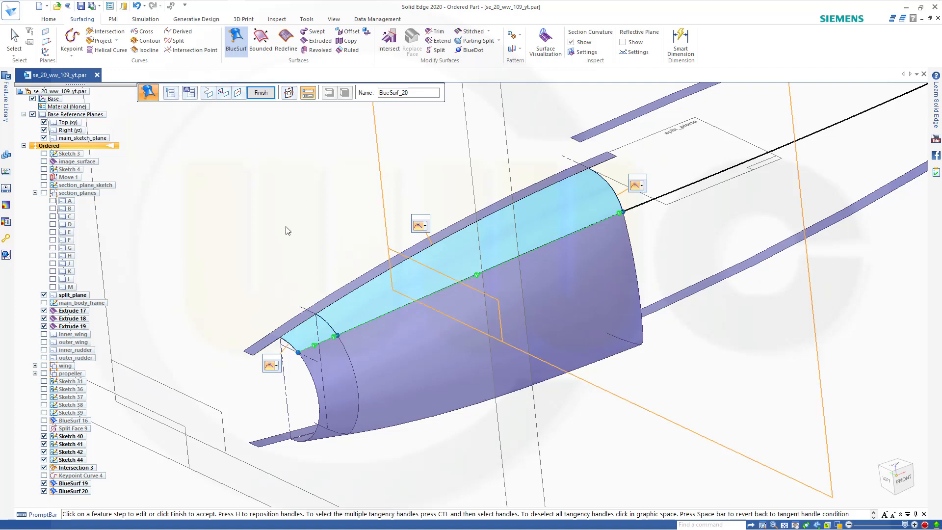
click(223, 94)
click(386, 313)
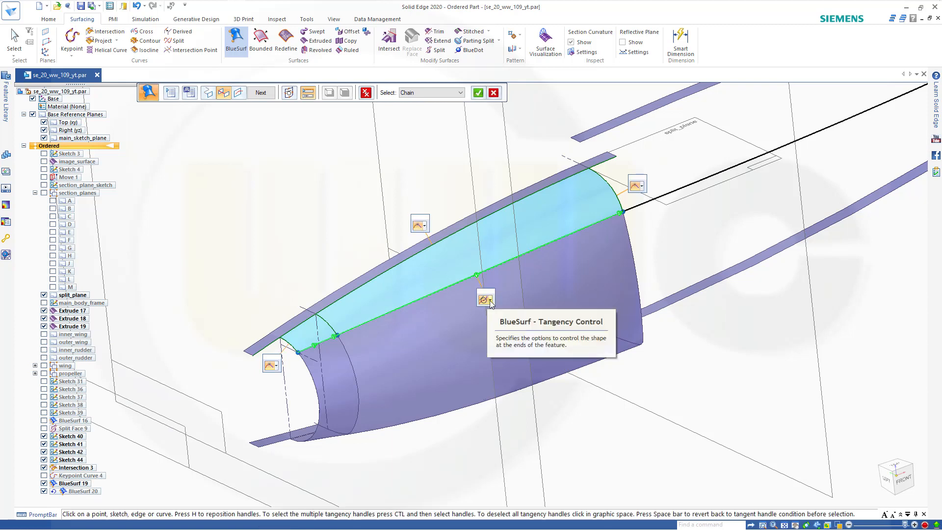
click(490, 300)
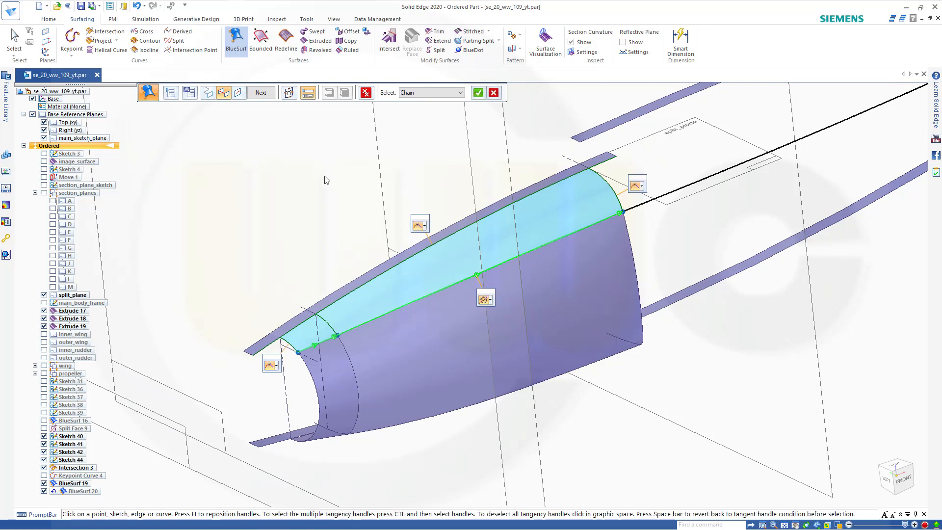
click(480, 93)
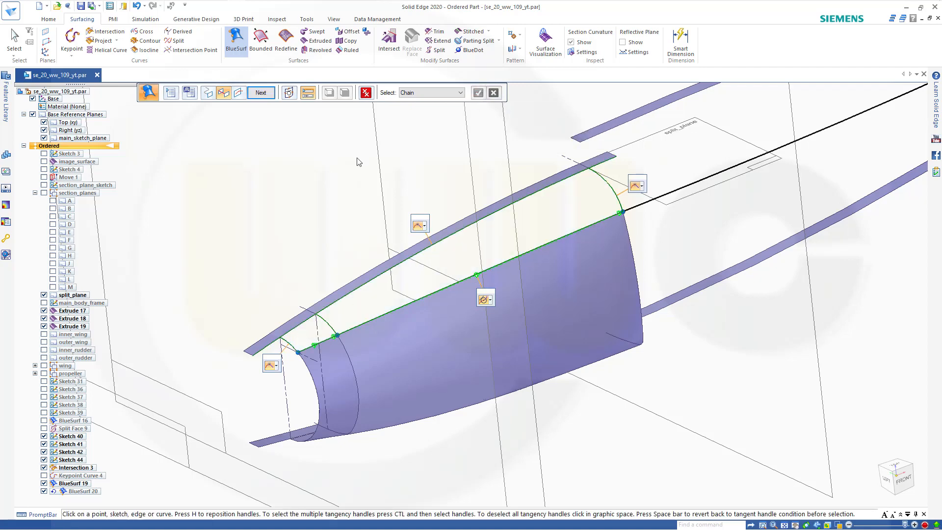
click(261, 93)
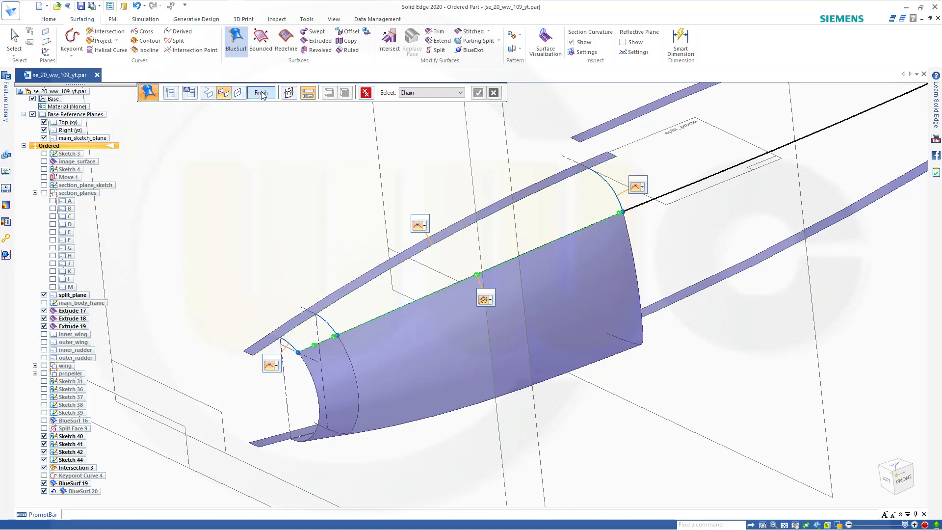
click(261, 93)
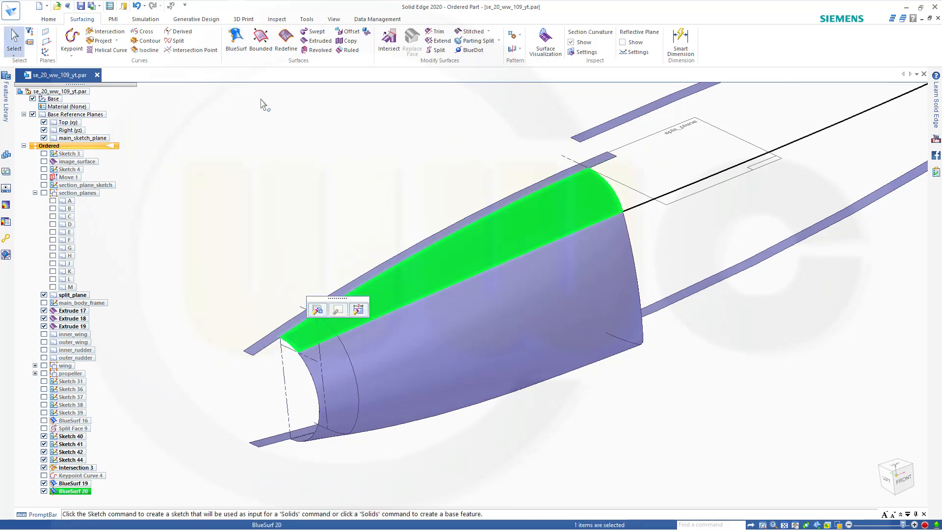
click(306, 167)
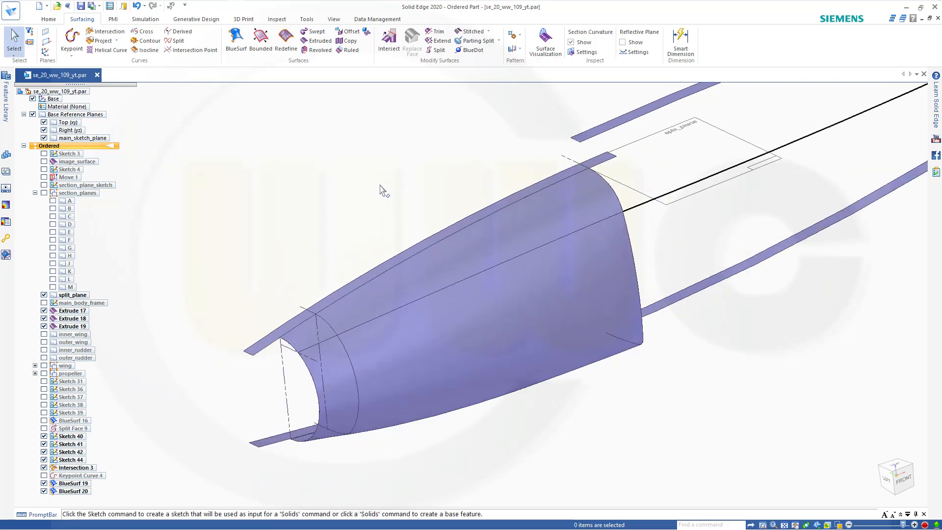
Show BlueSurf 16 and Split Face 9, and hide Intersection 3.
middle_drag(378, 191, 362, 197)
scroll(362, 209, down, 3)
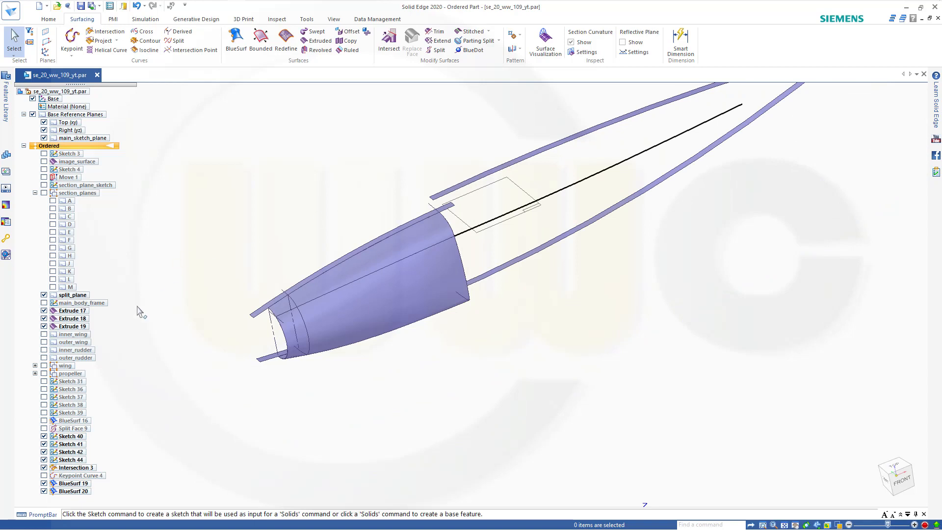
click(44, 428)
scroll(488, 341, down, 1)
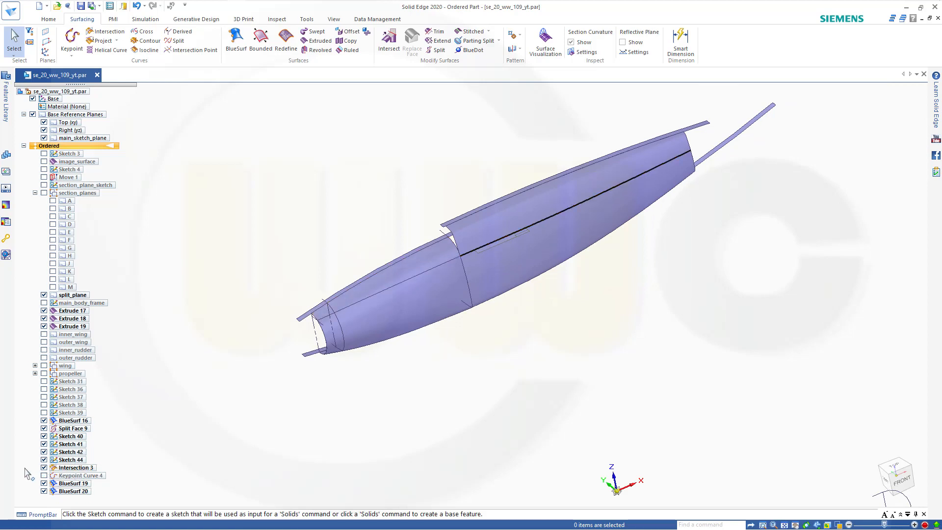
click(44, 467)
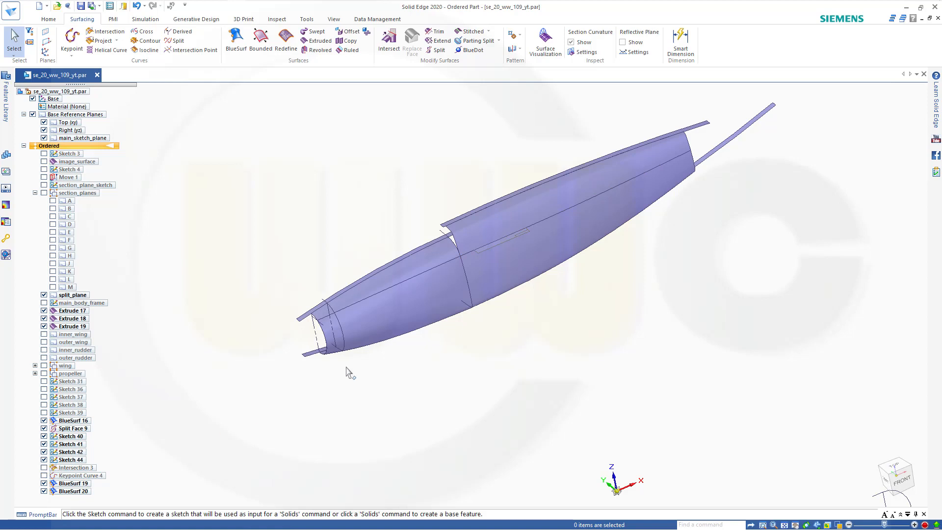
Extend the rear edge of the front upper strip surface a short distance past the junction with the rear body.
middle_drag(346, 372, 328, 263)
scroll(437, 245, down, 1)
scroll(441, 246, up, 3)
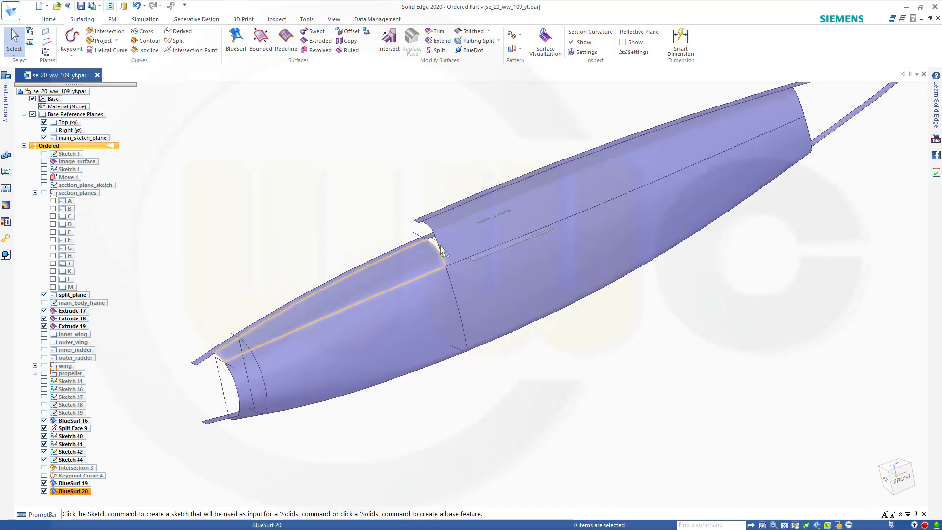
scroll(440, 246, up, 2)
shift+middle_drag(442, 266, 410, 275)
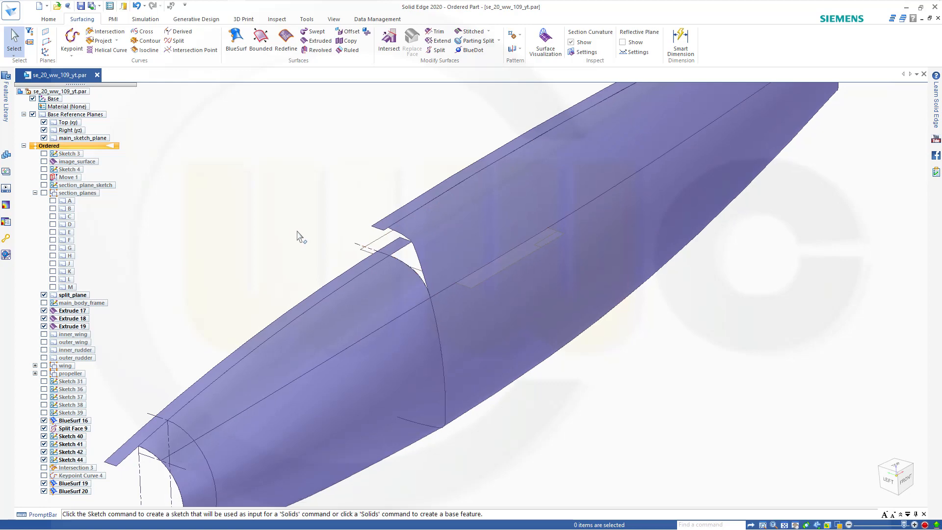
shift+middle_drag(298, 232, 614, 392)
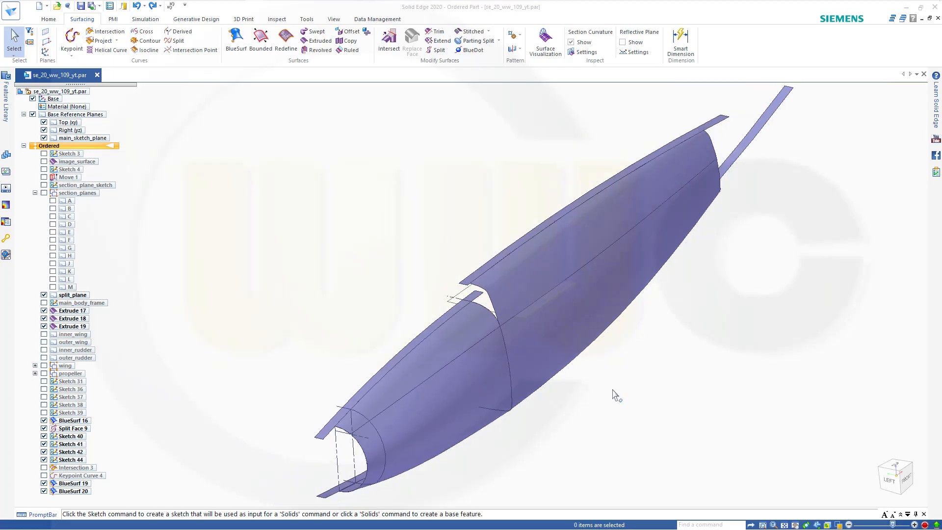
scroll(537, 336, up, 5)
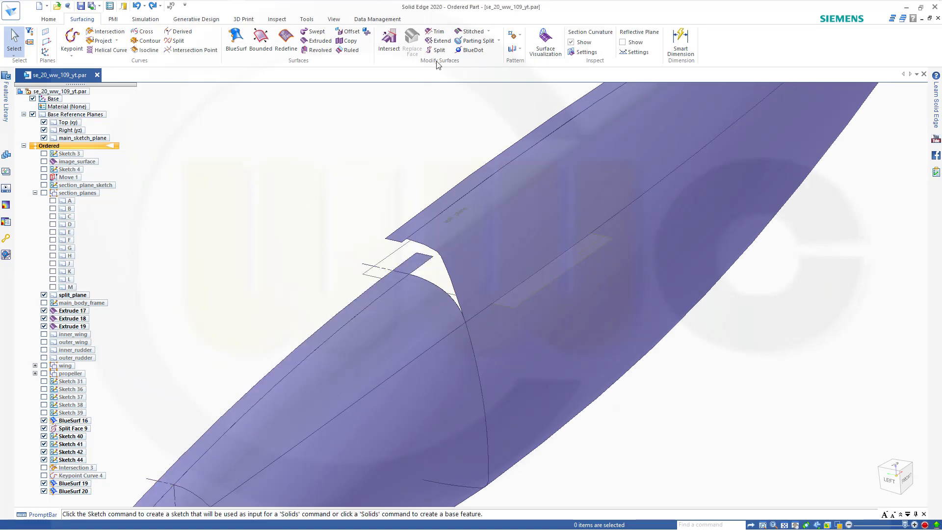
click(437, 40)
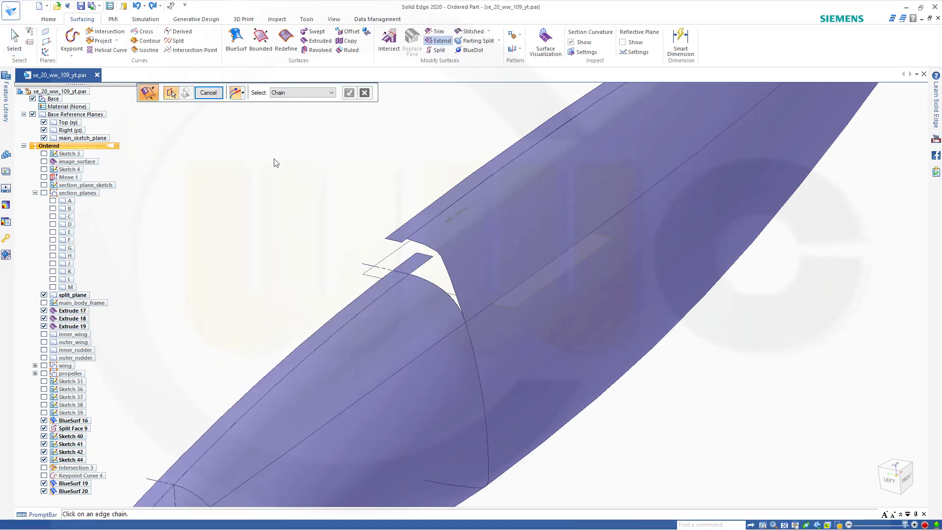
click(426, 253)
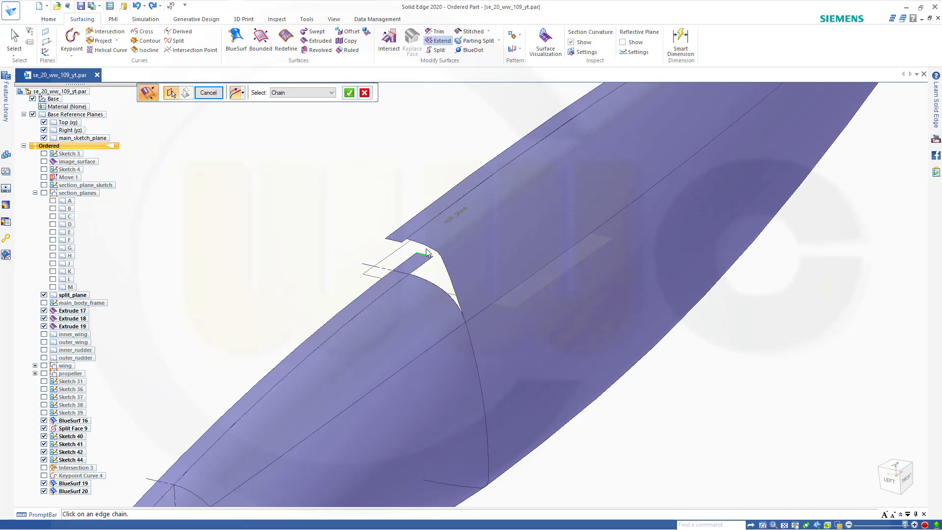
click(349, 93)
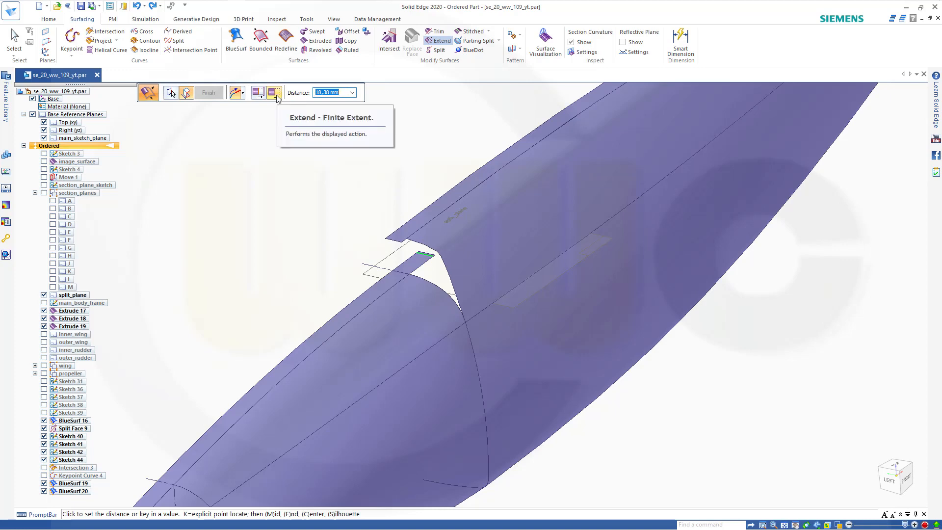
middle_drag(298, 201, 379, 216)
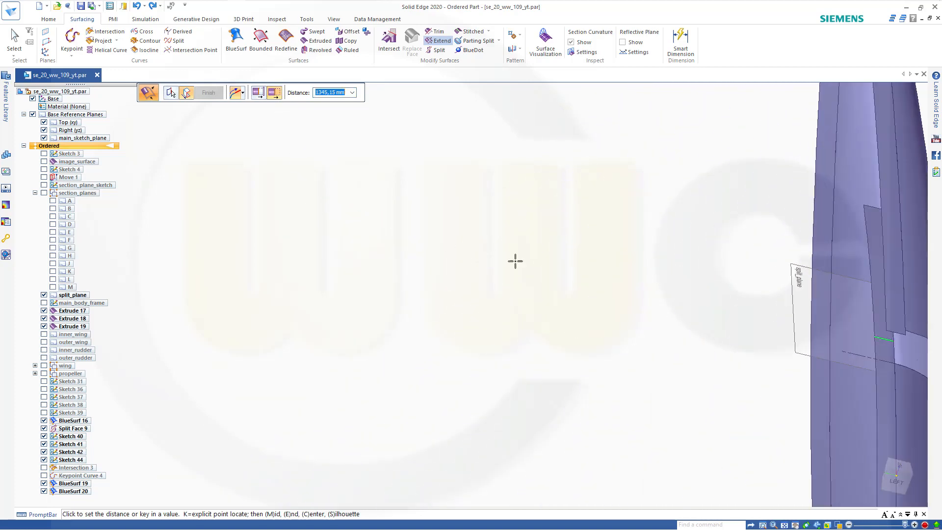
click(863, 297)
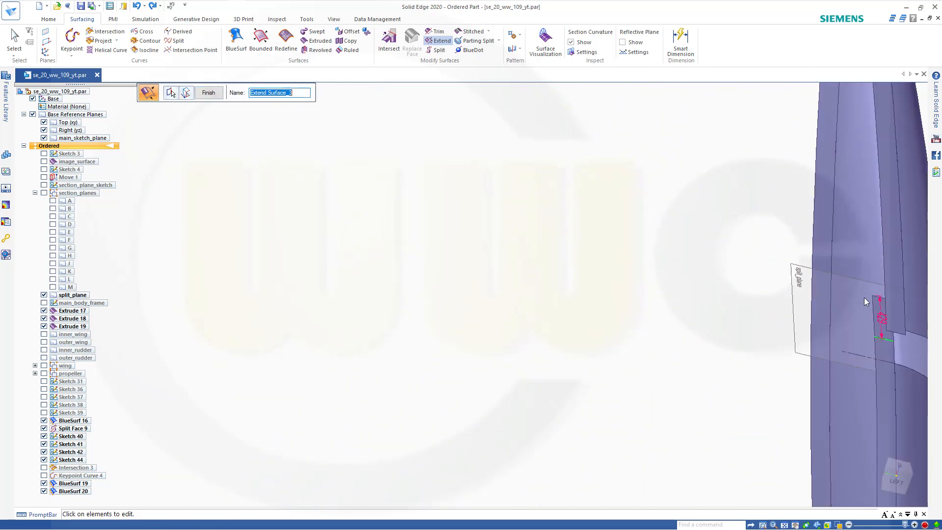
click(208, 93)
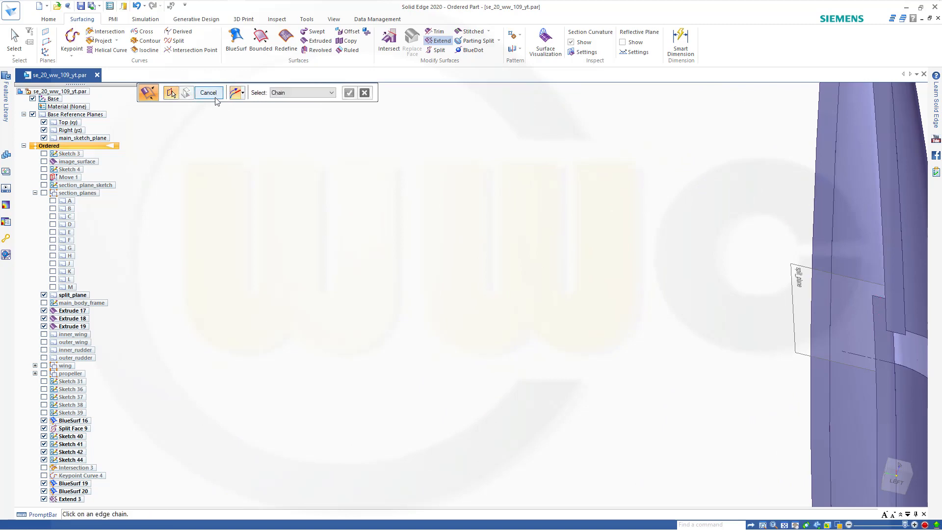
key(Escape)
Show image_surface, and hide Split Face 9 and the strip surfaces Extrude 17, Extrude 18 and Extrude 19.
middle_drag(487, 290, 376, 264)
scroll(411, 232, down, 4)
middle_drag(434, 226, 347, 138)
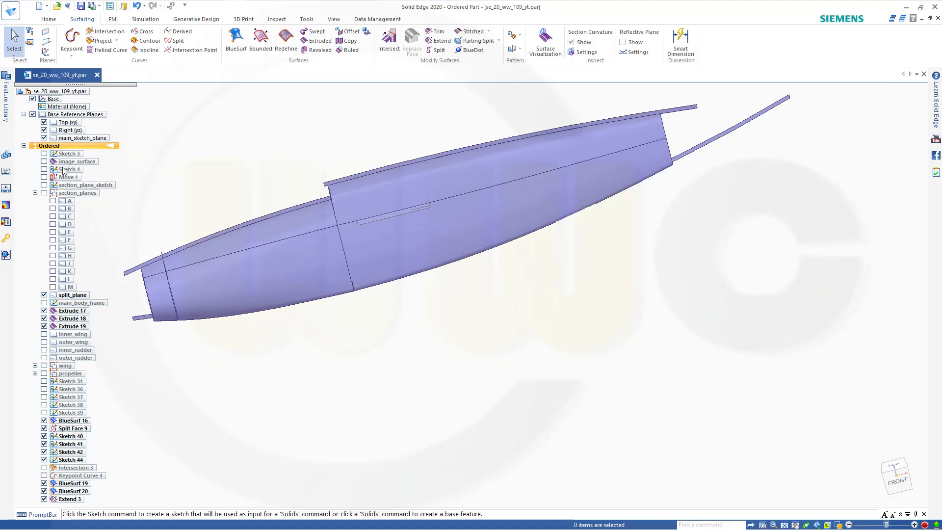
click(44, 161)
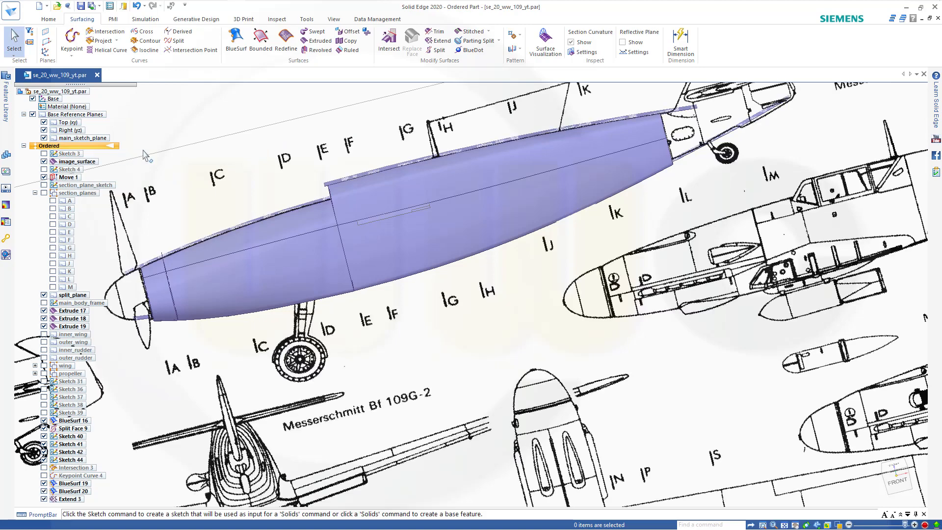
scroll(187, 157, down, 1)
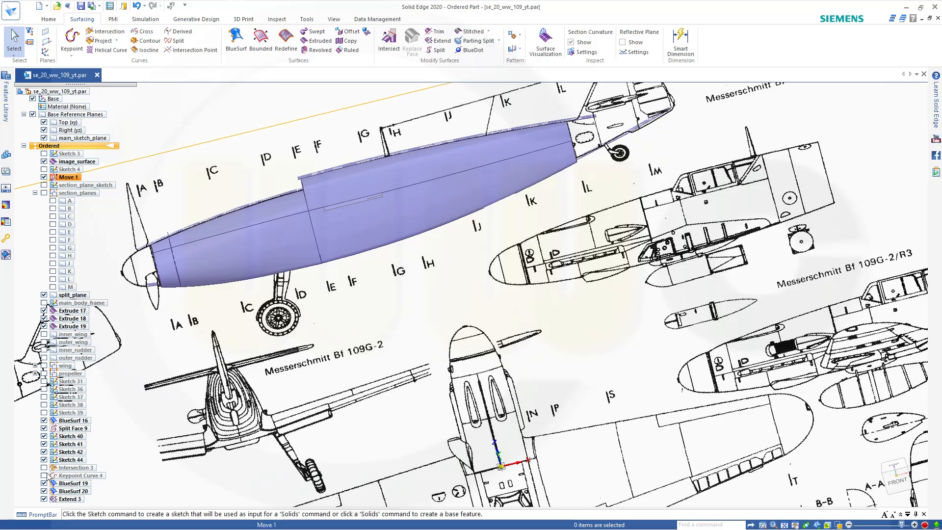
click(44, 428)
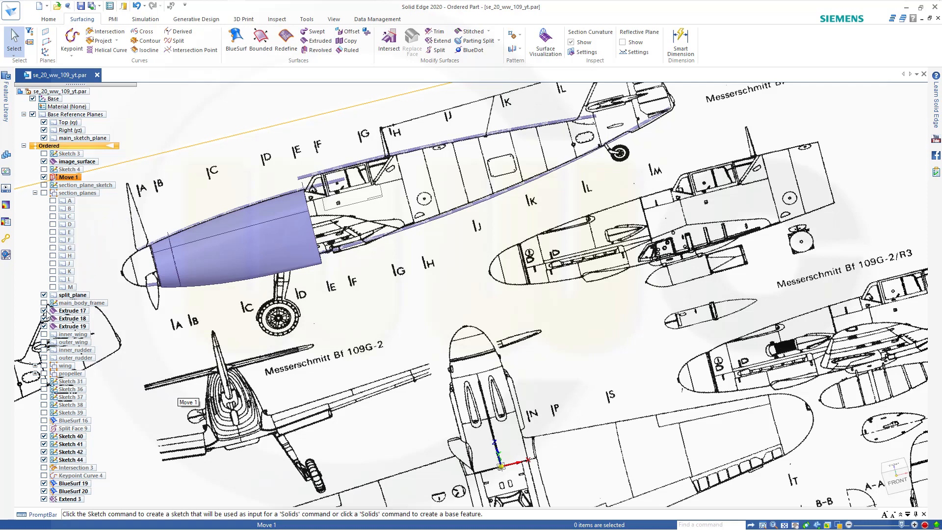
click(44, 311)
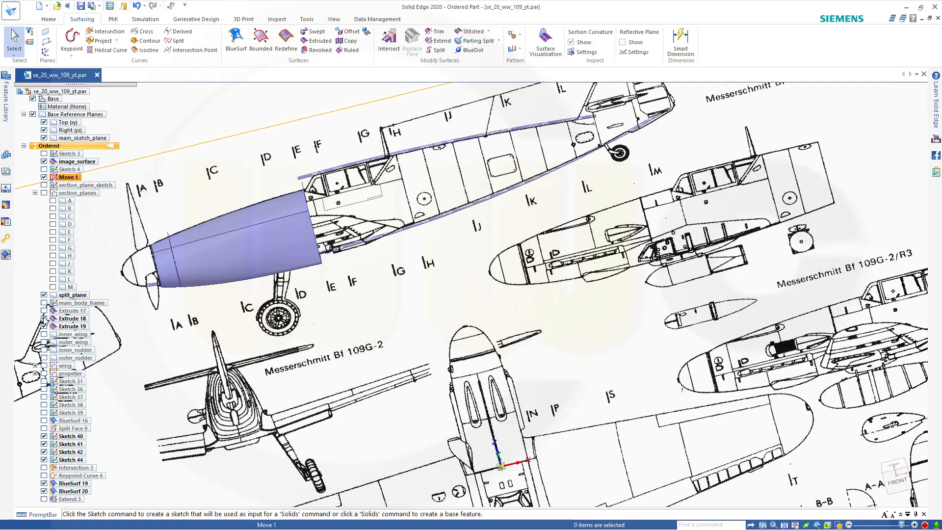
click(44, 318)
click(44, 326)
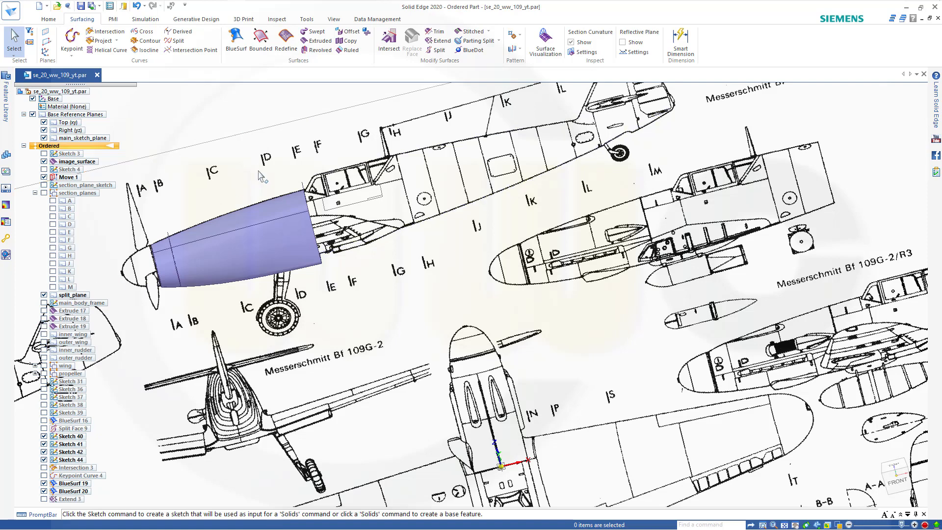
Start a sketch on main_sketch_plane, and hide BlueSurf 19 and BlueSurf 20 to expose the blueprint side view.
click(48, 19)
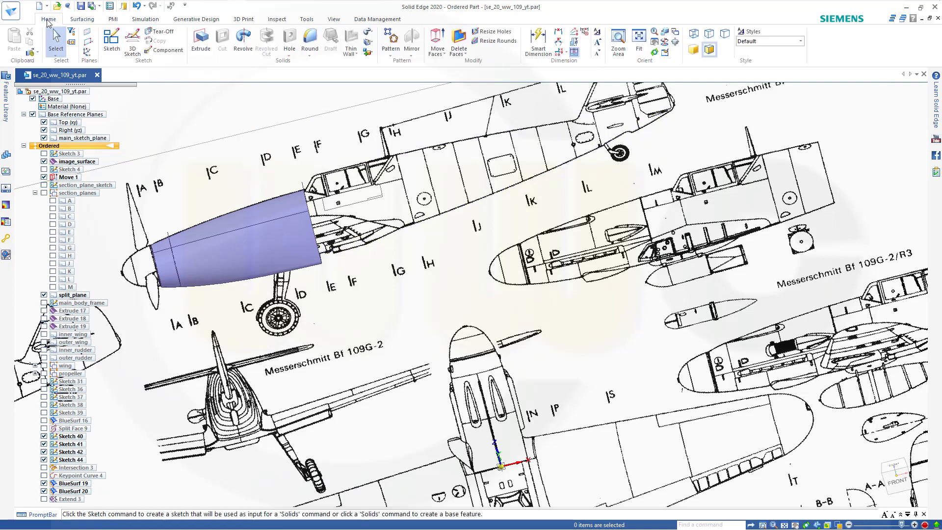
click(111, 40)
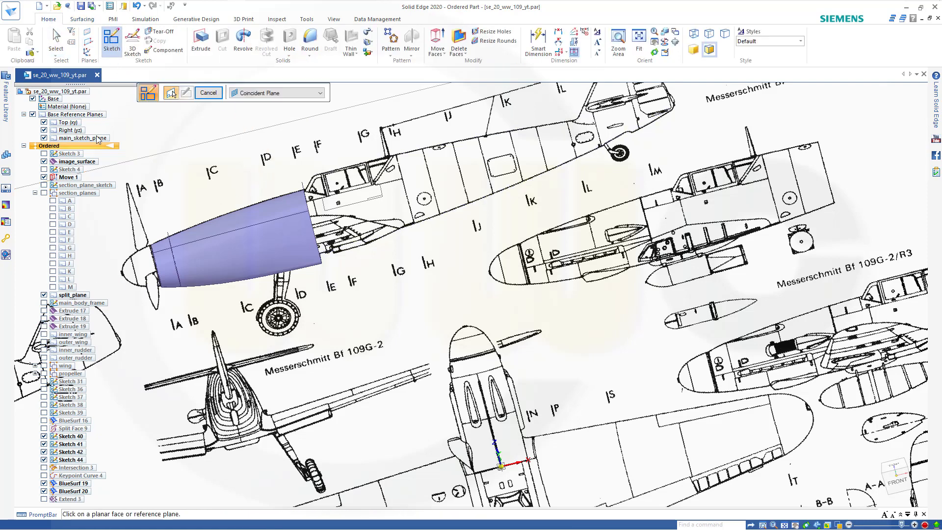
click(83, 138)
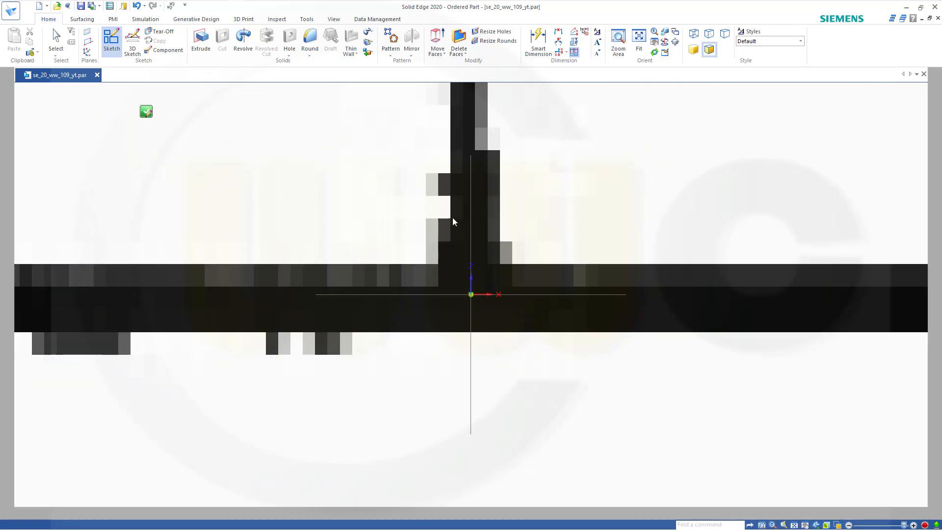
scroll(471, 216, down, 10)
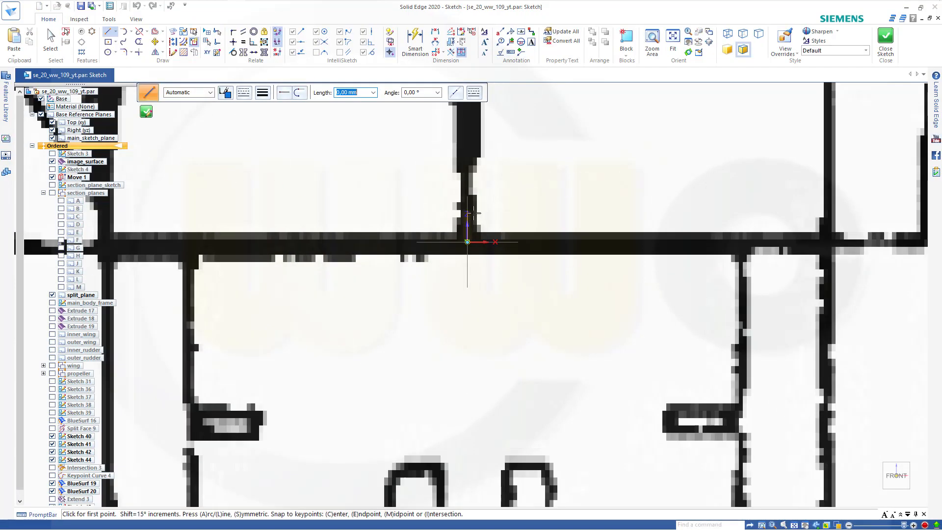
mouse_move(433, 195)
shift+middle_down()
mouse_move(552, 525)
mouse_move(579, 525)
shift+middle_up()
scroll(524, 212, down, 3)
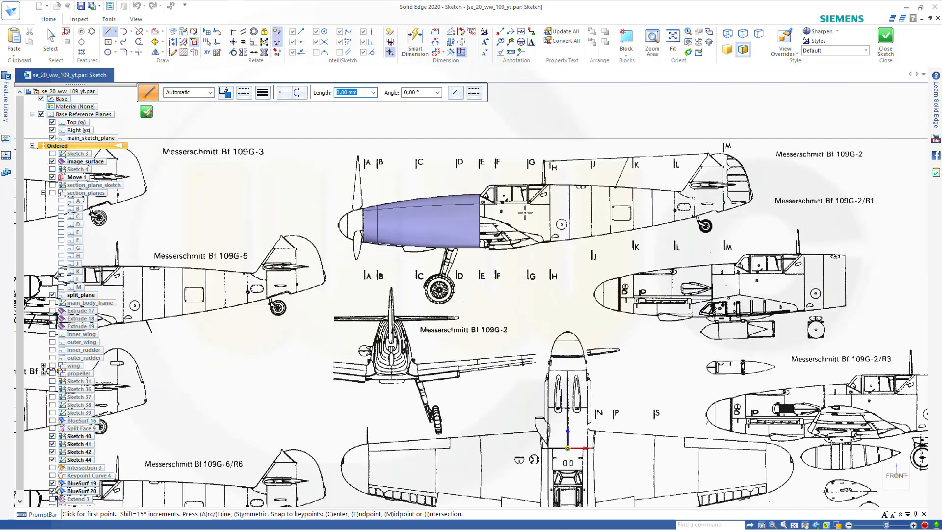
scroll(472, 162, up, 1)
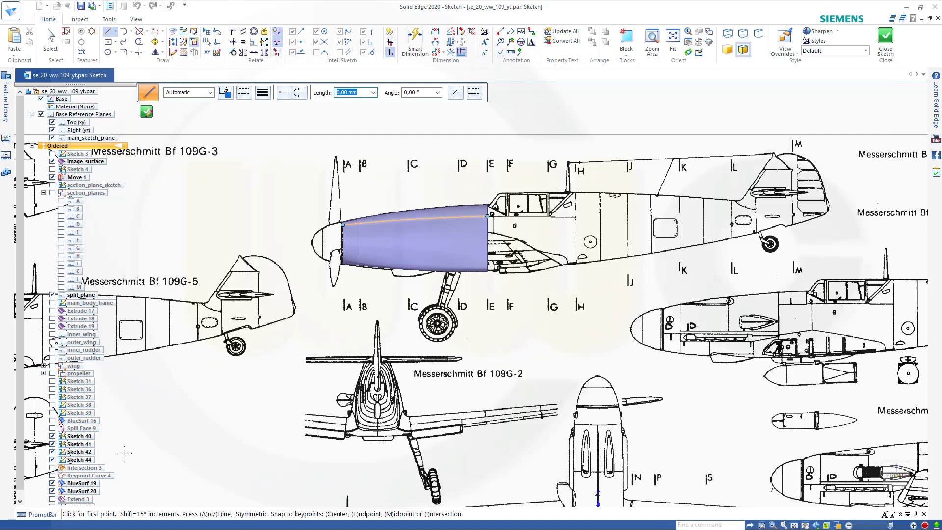
click(52, 483)
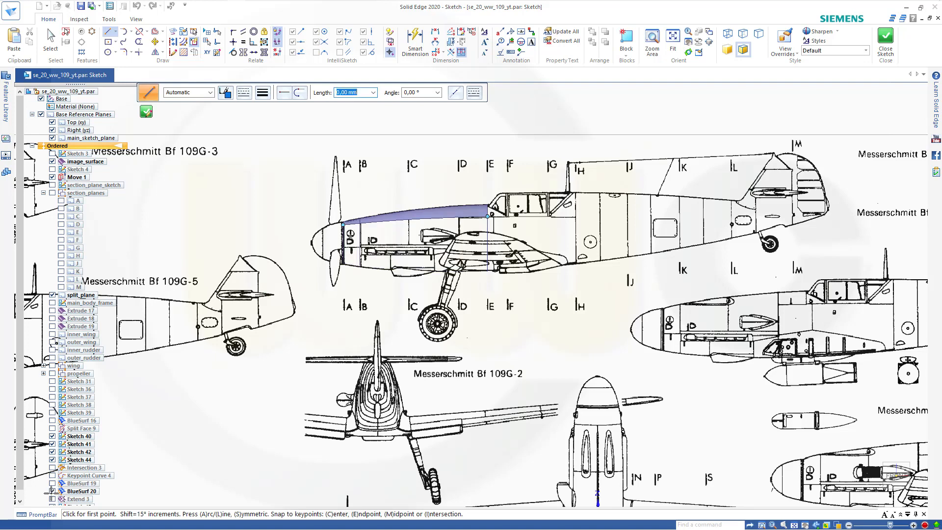
click(52, 491)
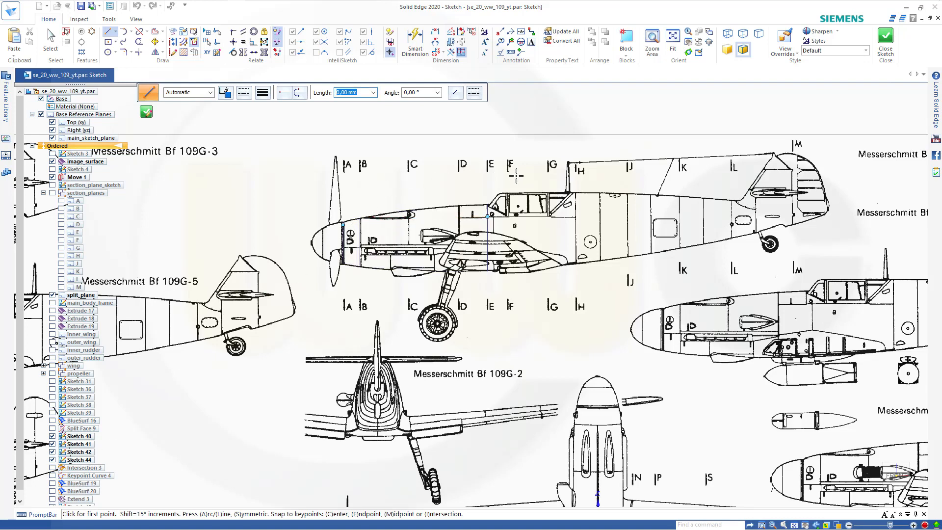
Draw the open canopy outline as connected lines: vertical front, sloping line about 371 mm long, horizontal sill, and rear line about 743 mm at 45°.
scroll(515, 175, down, 2)
scroll(506, 184, up, 6)
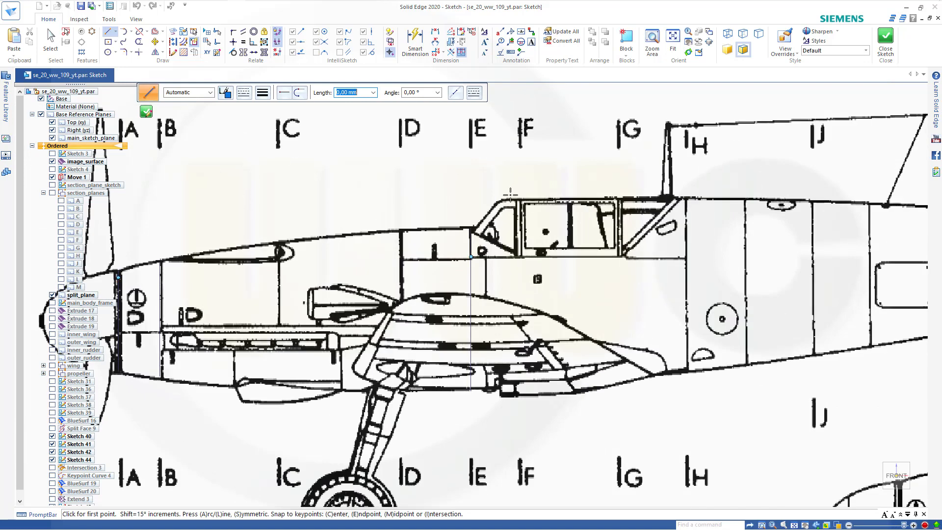
key(Escape)
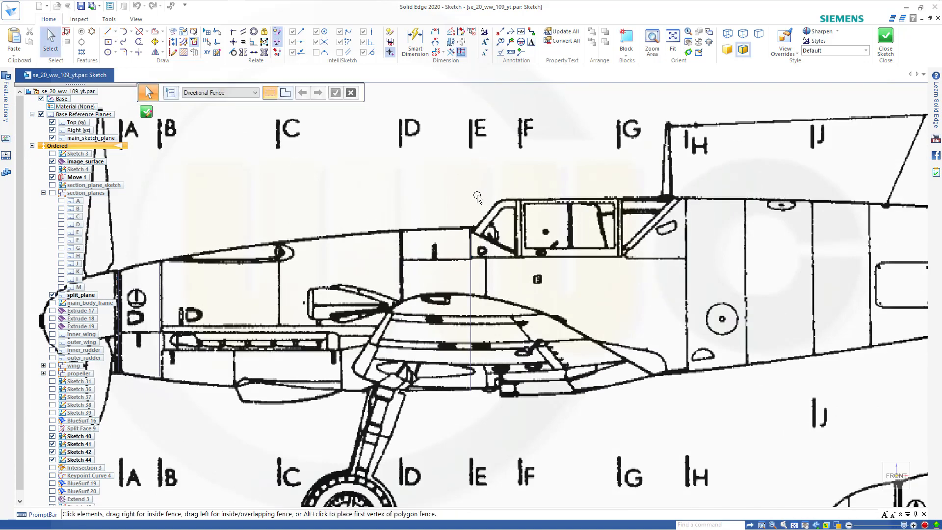
key(l)
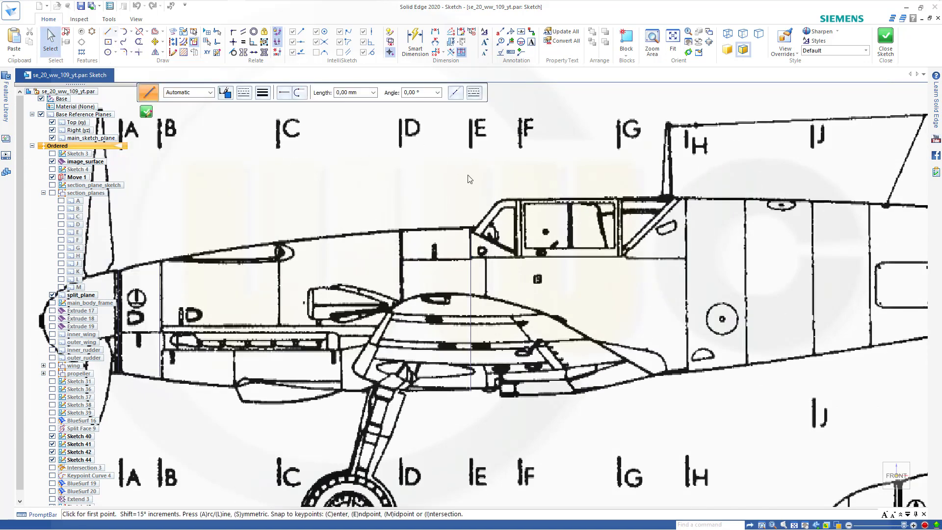
click(477, 189)
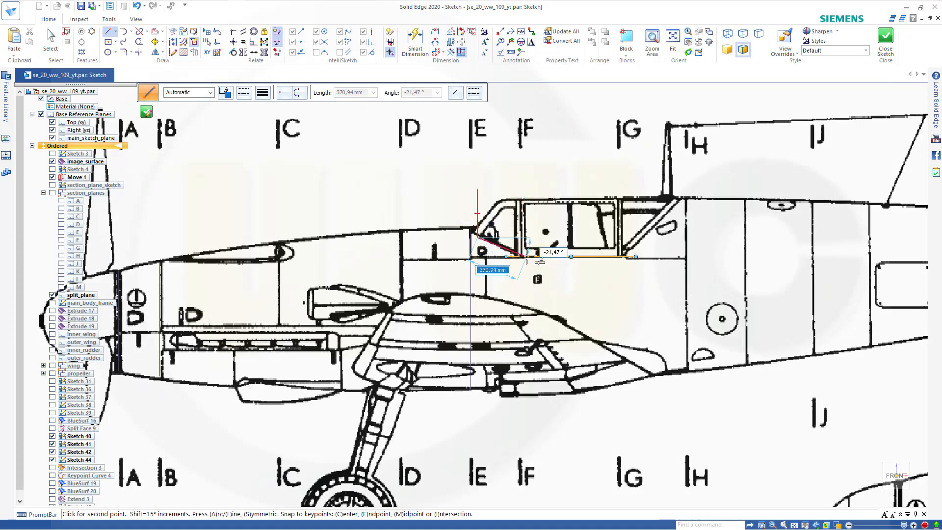
click(516, 256)
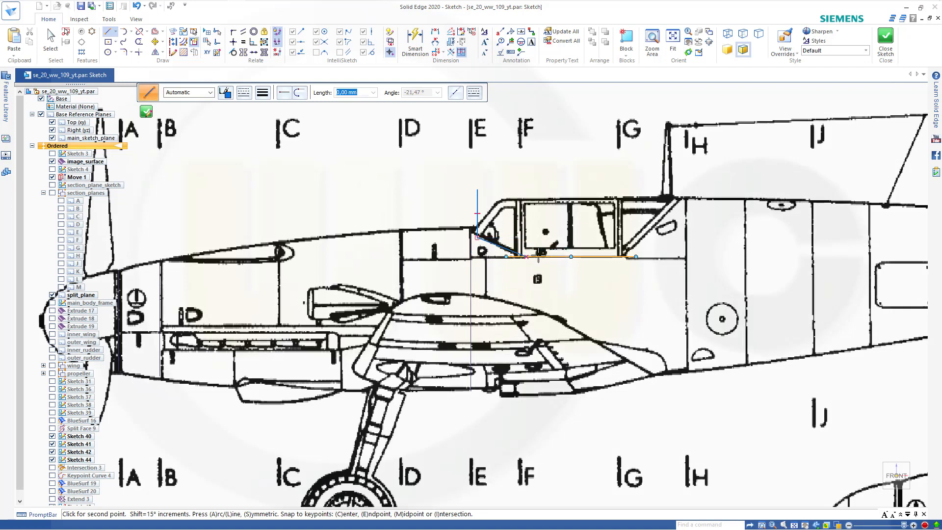
click(623, 255)
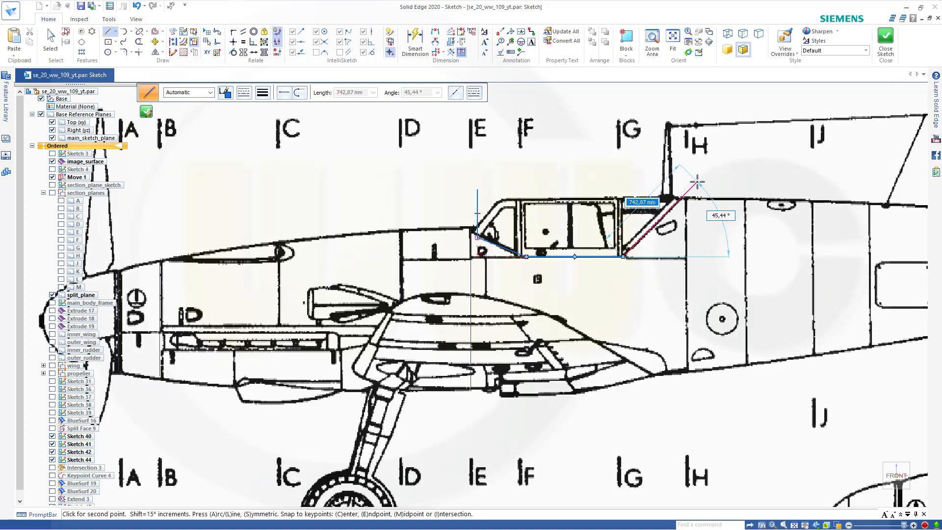
click(697, 182)
key(Escape)
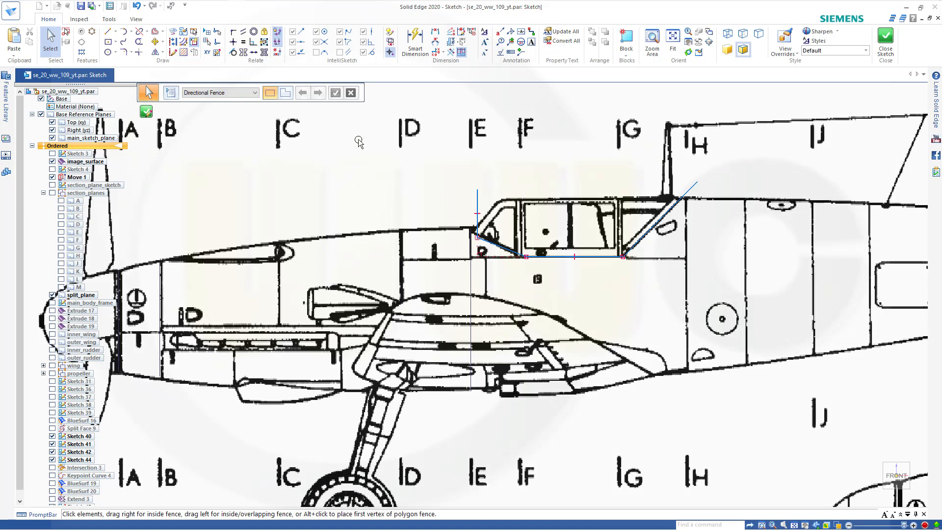
click(253, 52)
click(478, 199)
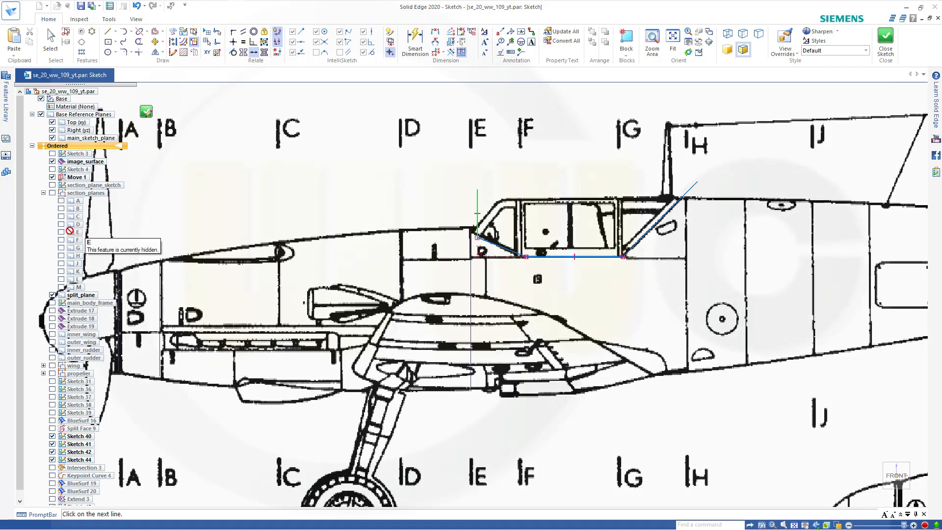
key(Escape)
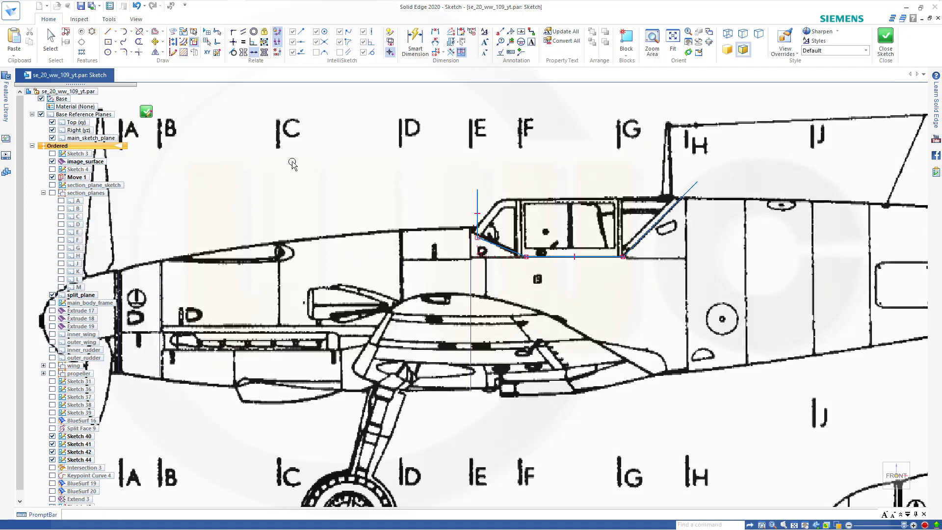
Show section plane E and connect the upper end of the canopy outline's vertical front line to it.
click(60, 232)
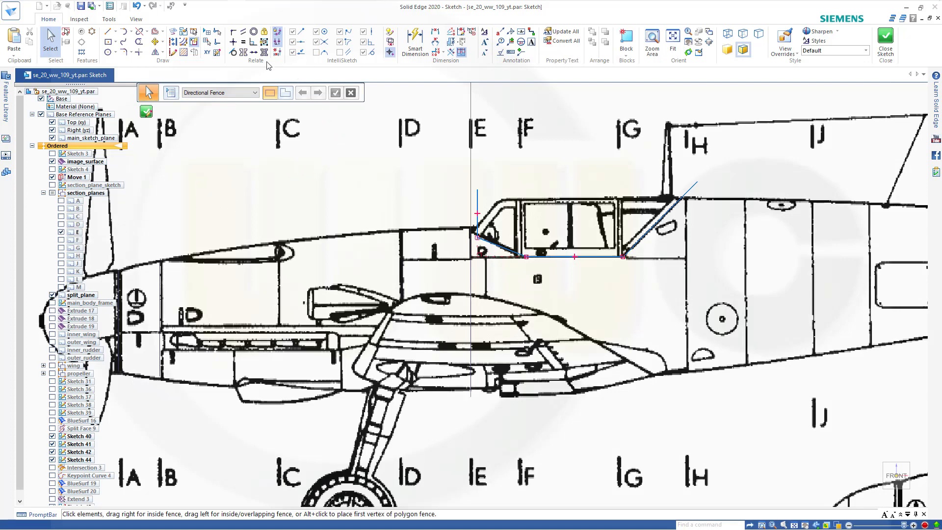
click(233, 31)
click(477, 191)
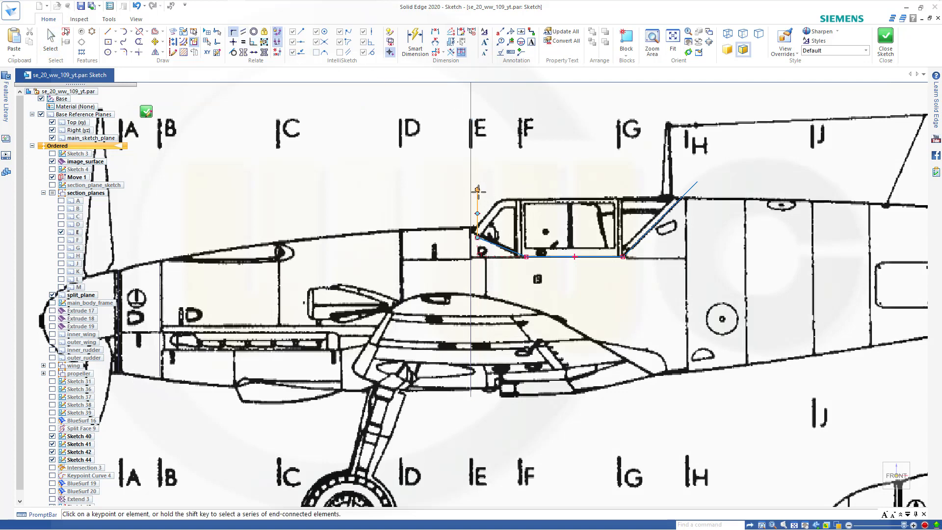
click(469, 201)
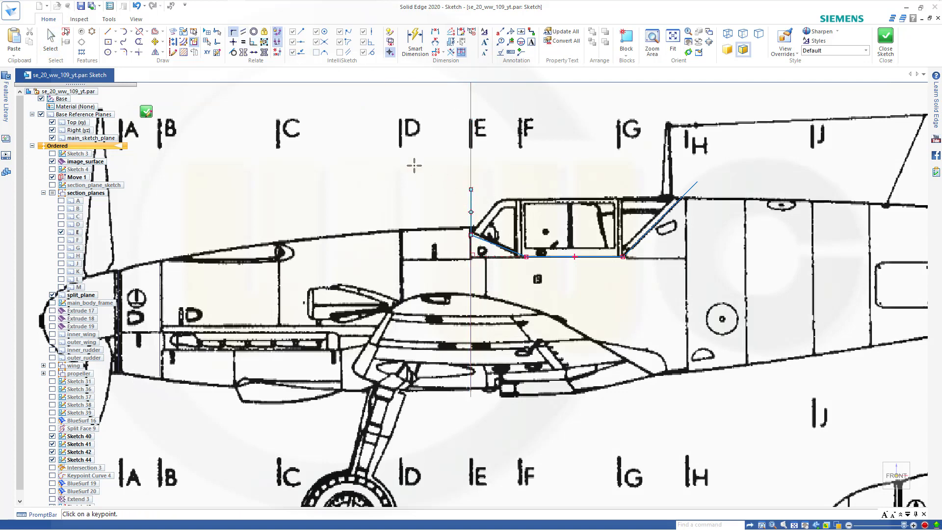
key(Escape)
Shift the corner between the sloping line and the sill slightly forward, making the sloping line about 394 mm long at about -21.5°.
scroll(548, 283, down, 1)
scroll(549, 284, up, 3)
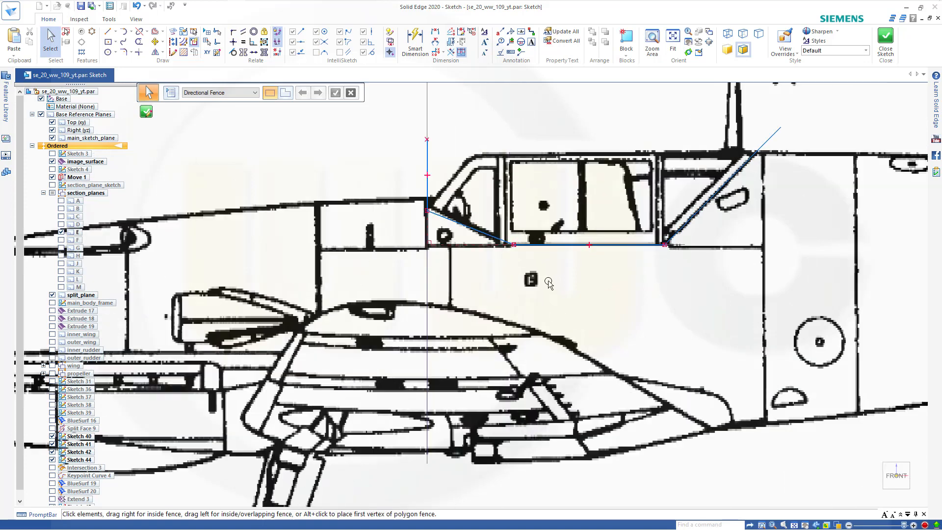
scroll(535, 268, up, 1)
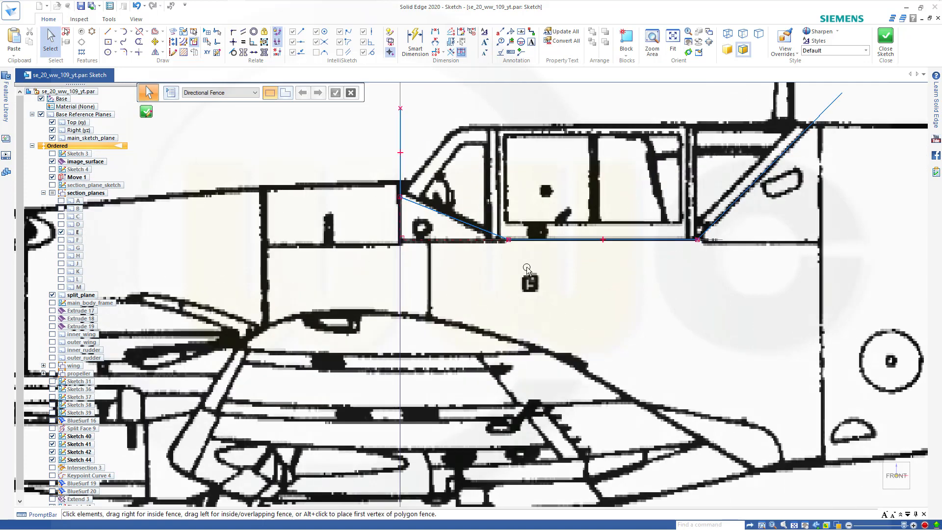
click(509, 241)
click(483, 240)
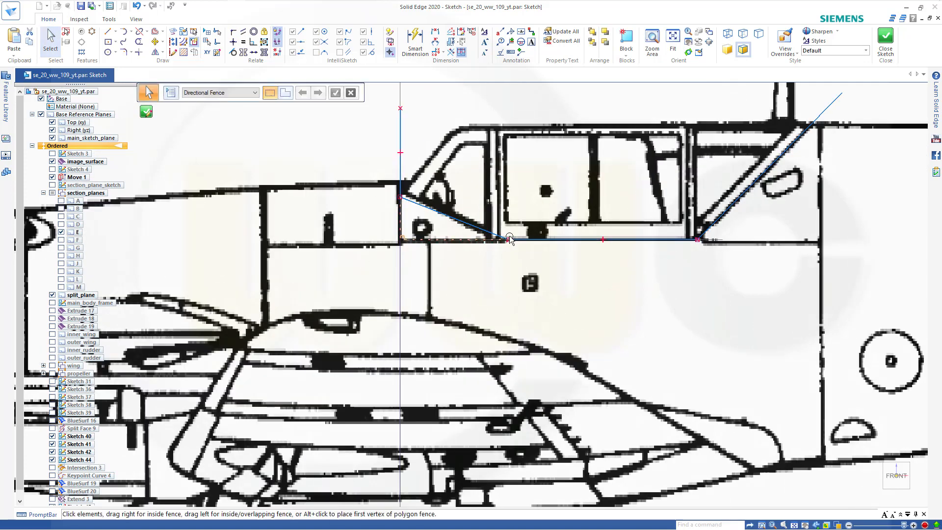
click(509, 240)
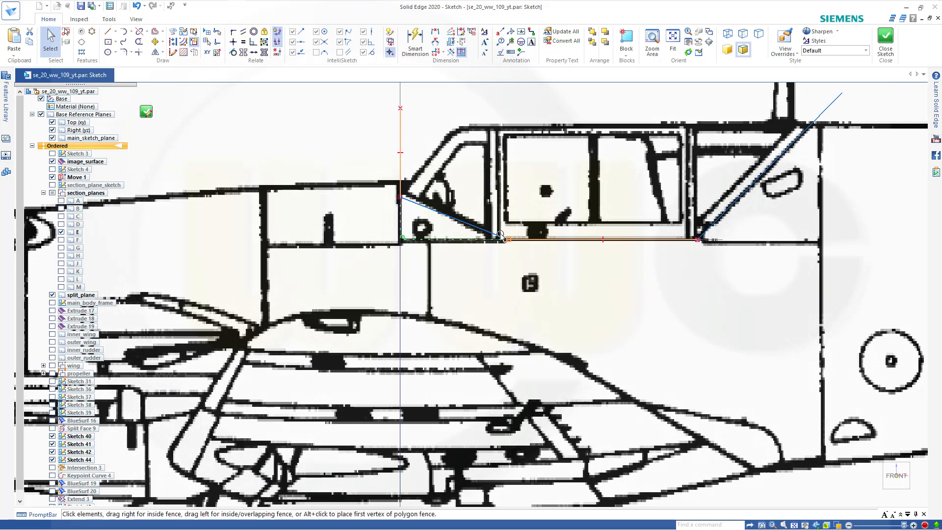
click(493, 233)
drag(493, 234, 480, 231)
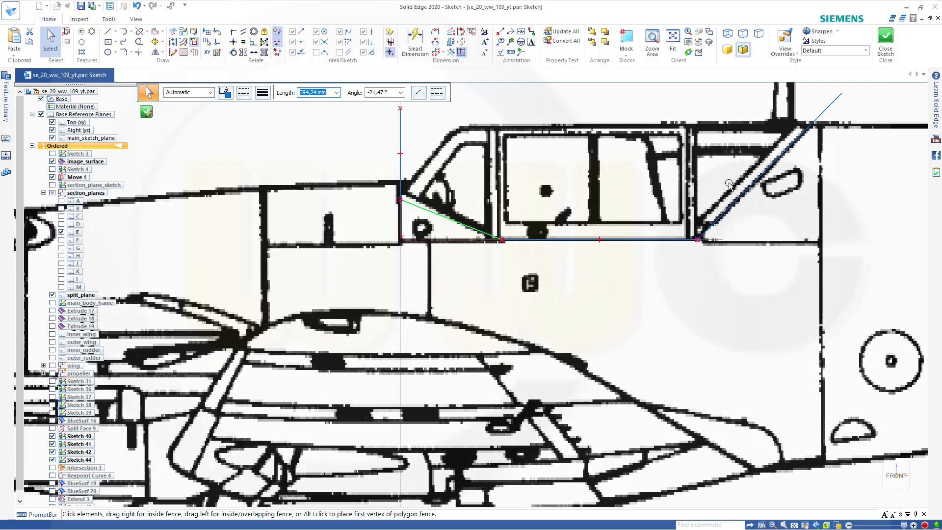
scroll(729, 185, down, 2)
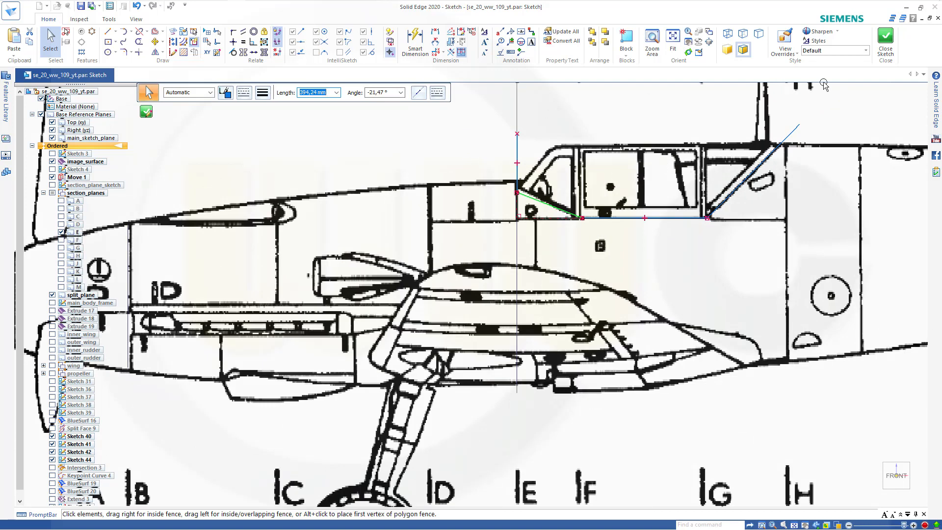
Close and finish the canopy outline sketch, and hide image_surface.
click(885, 42)
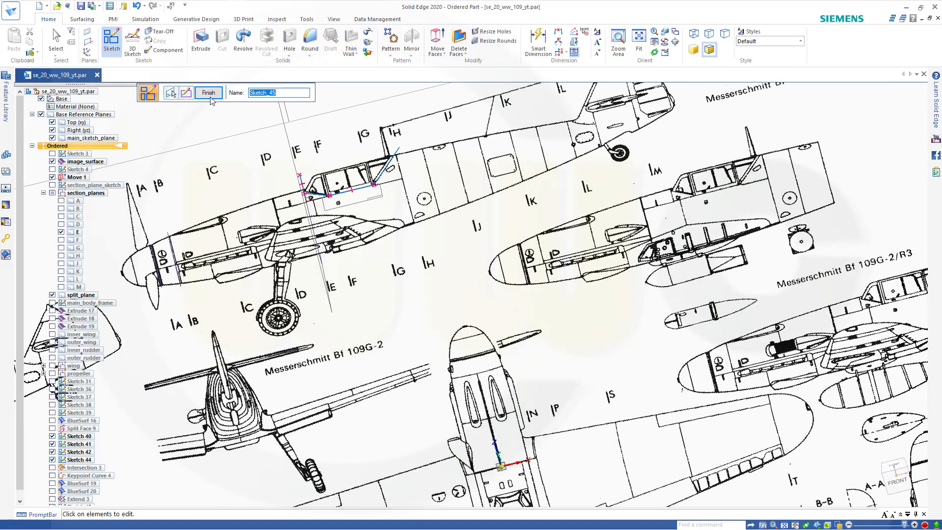
click(208, 93)
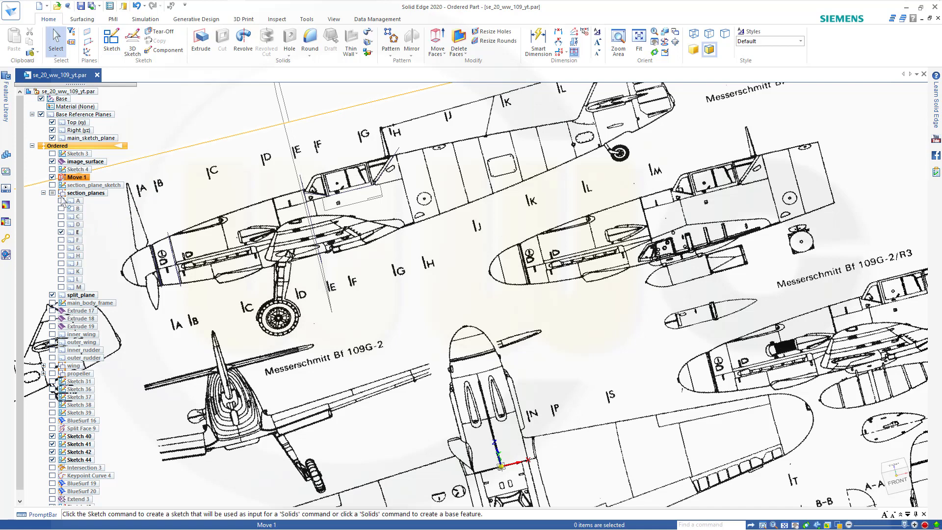
click(52, 162)
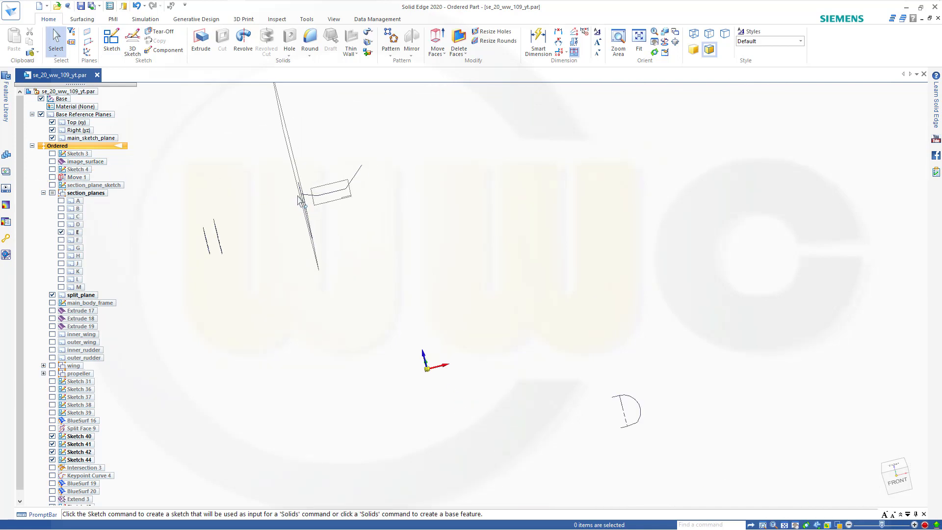
Hide Sketch 40, Sketch 41, Sketch 42 and Sketch 44, leaving the canopy outline sketch shown.
mouse_move(260, 252)
middle_down()
mouse_move(281, 280)
mouse_move(339, 309)
mouse_move(410, 298)
middle_up()
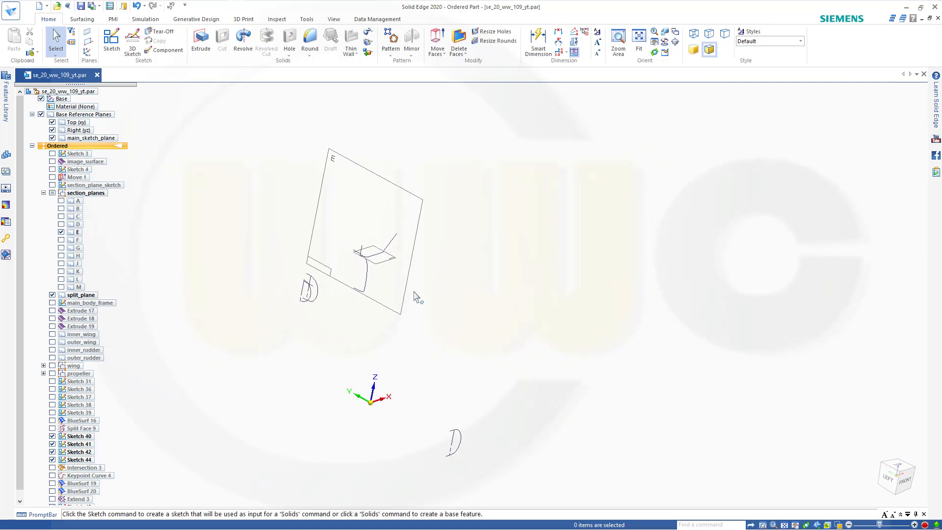
scroll(402, 291, up, 2)
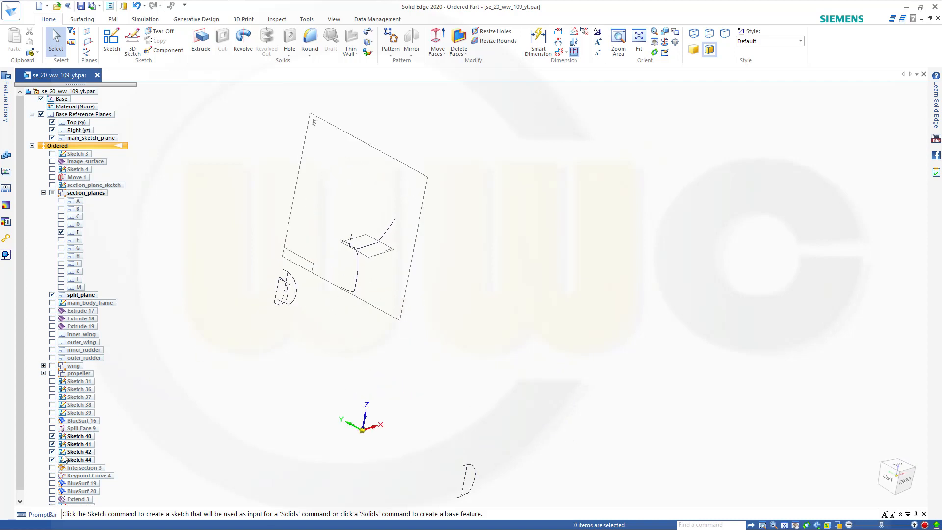
click(52, 460)
click(52, 452)
click(52, 444)
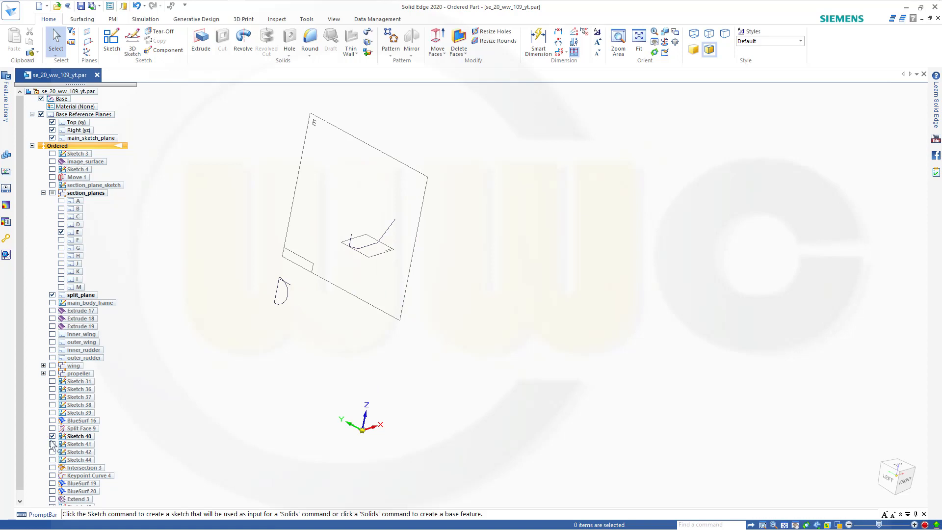
click(52, 436)
Extrude the canopy outline chain as a surface 500 mm to one side, toward the modelled body half.
click(82, 19)
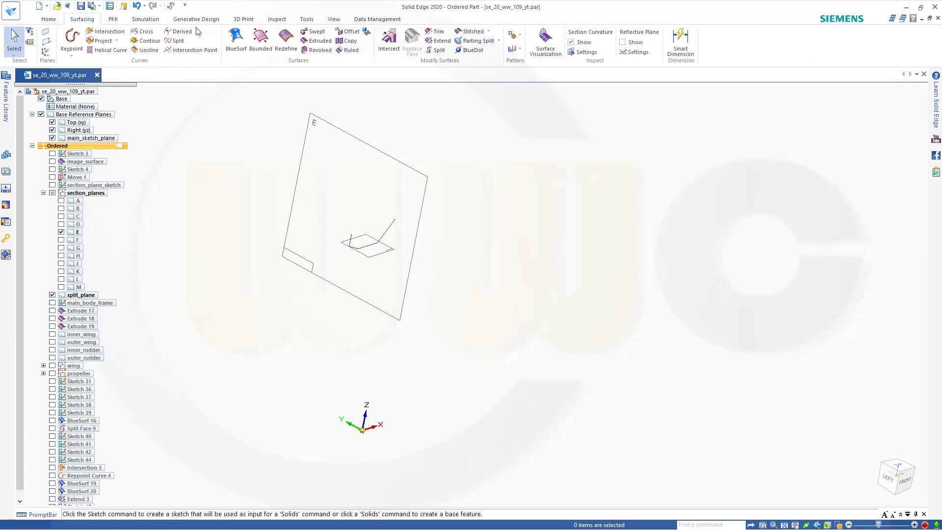
click(332, 44)
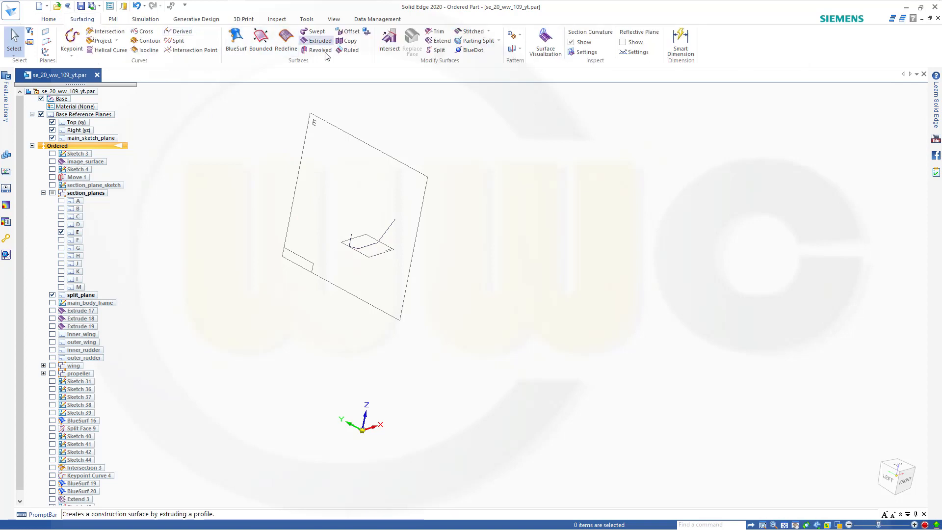
click(387, 235)
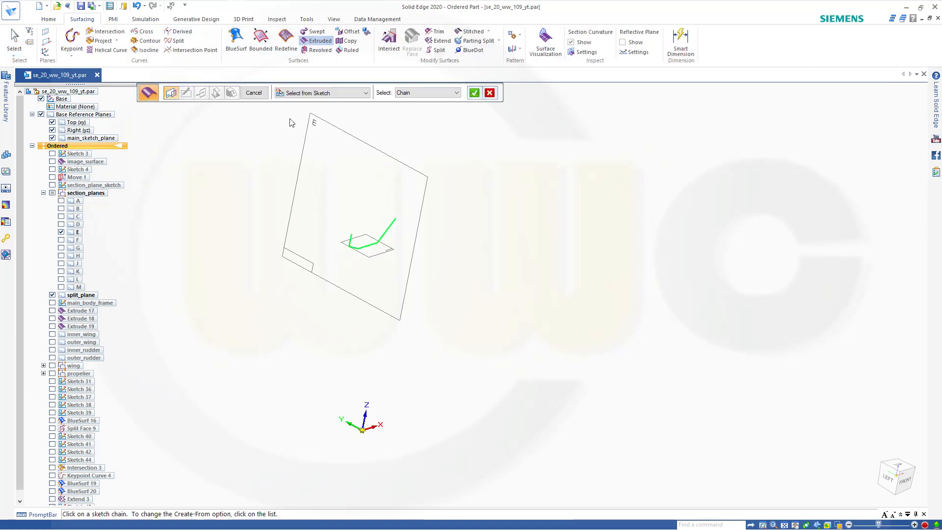
right_click(262, 136)
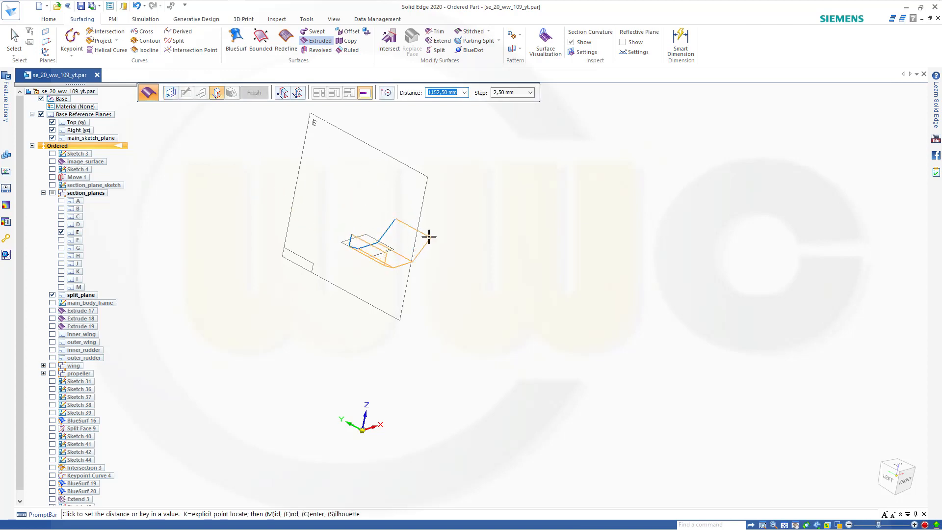
text(500)
key(Tab)
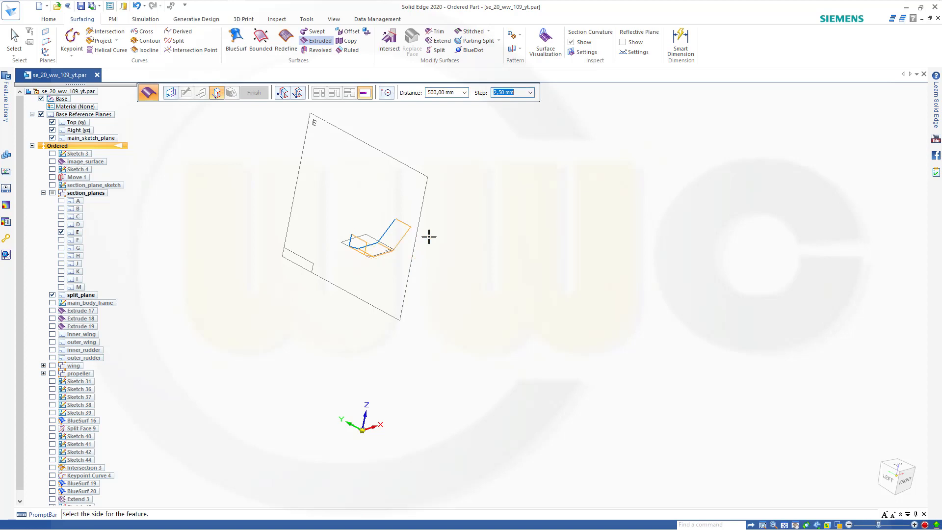
click(489, 246)
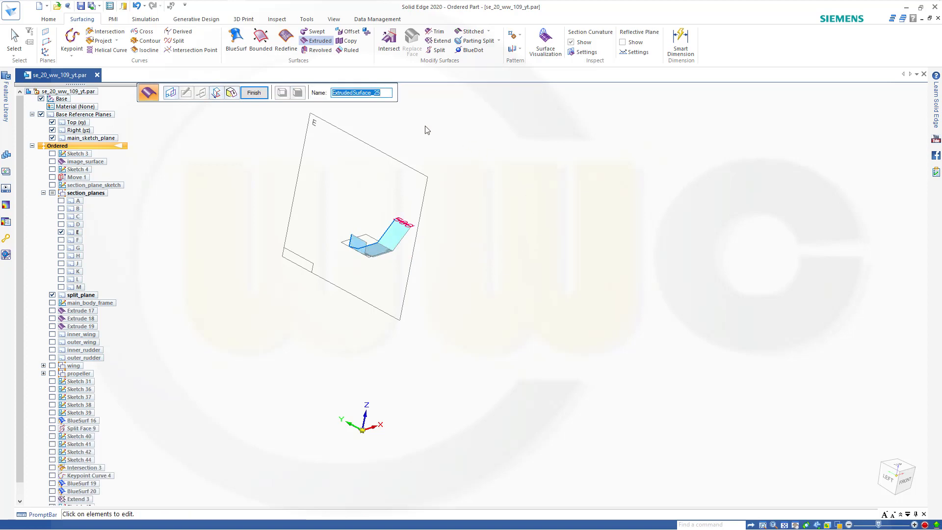
click(253, 95)
key(Escape)
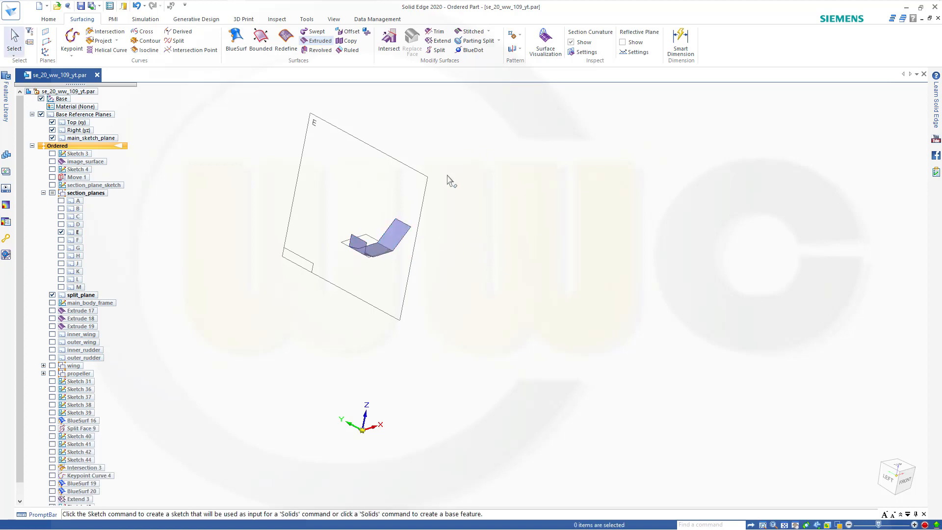
Show the rear body surface with Split Face 9 together with the extruded canopy surface.
scroll(194, 328, down, 1)
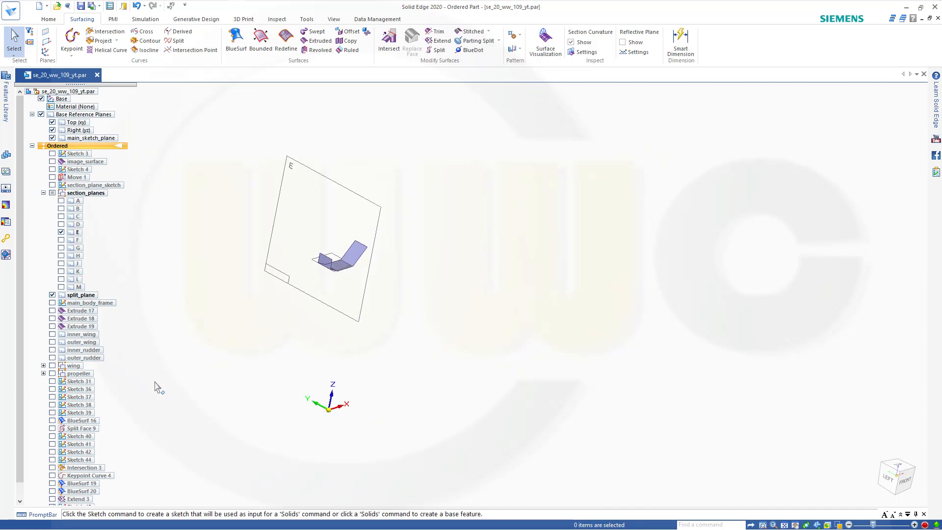
scroll(138, 409, up, 1)
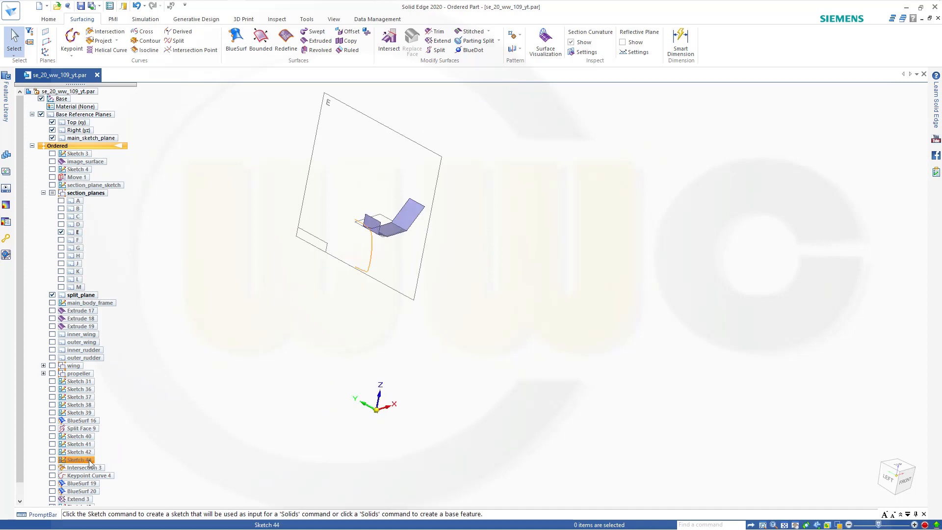
scroll(78, 470, down, 1)
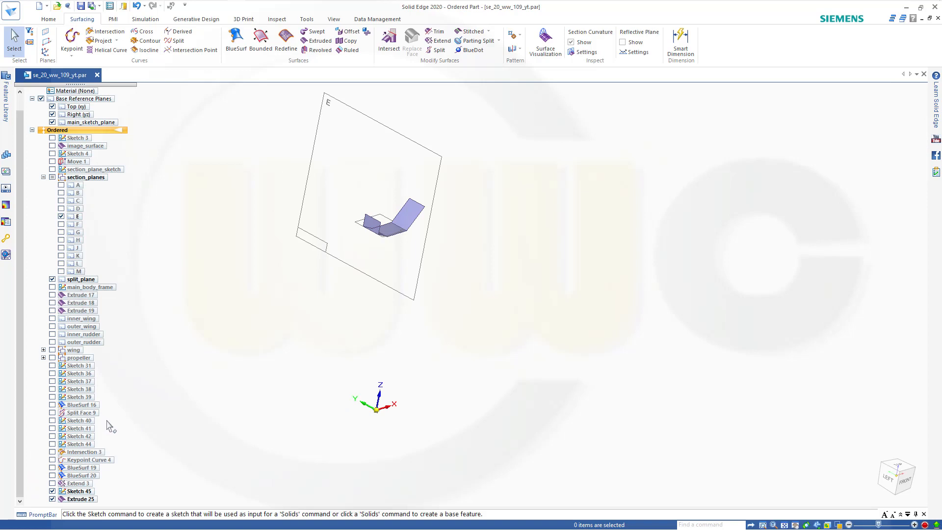
click(52, 412)
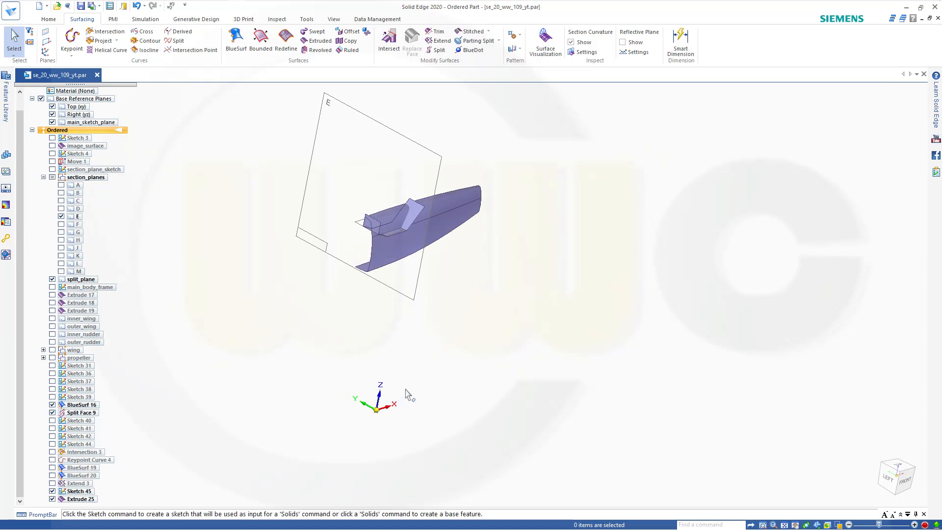
middle_drag(475, 289, 393, 159)
scroll(392, 159, up, 2)
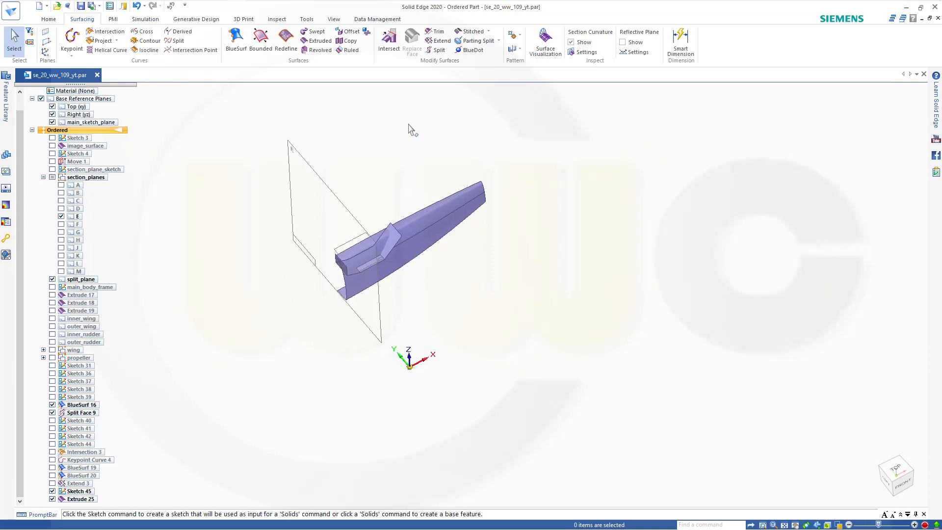
Trim the rear body surface with the whole extruded canopy body, removing the region inside the canopy outline, and finish the trim.
click(437, 31)
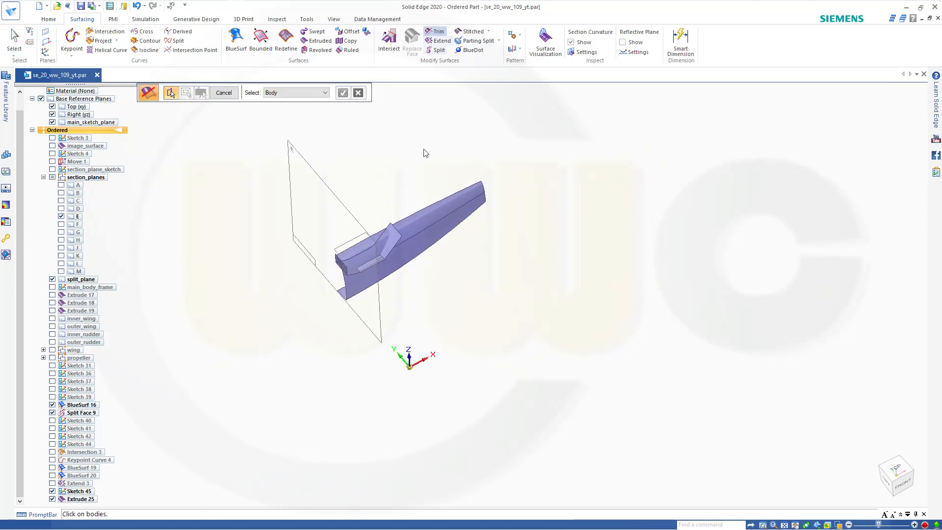
scroll(403, 233, up, 4)
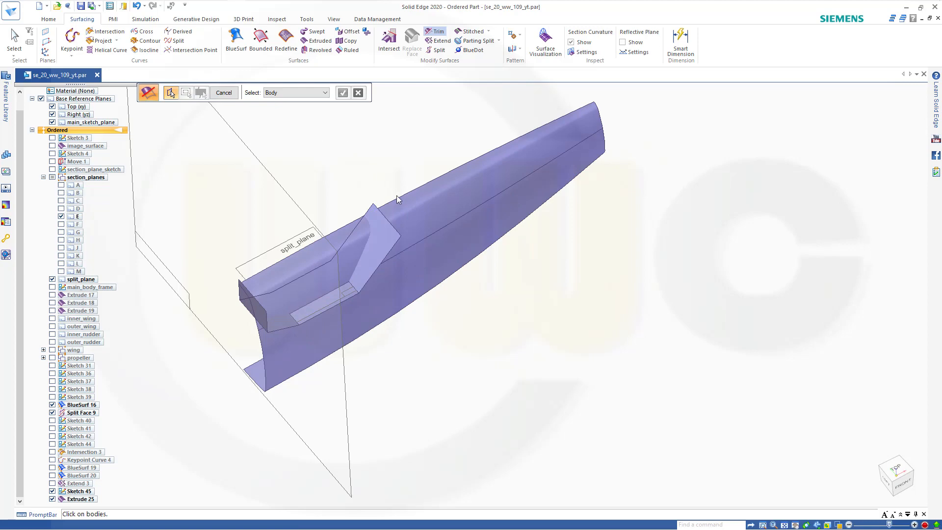
click(429, 222)
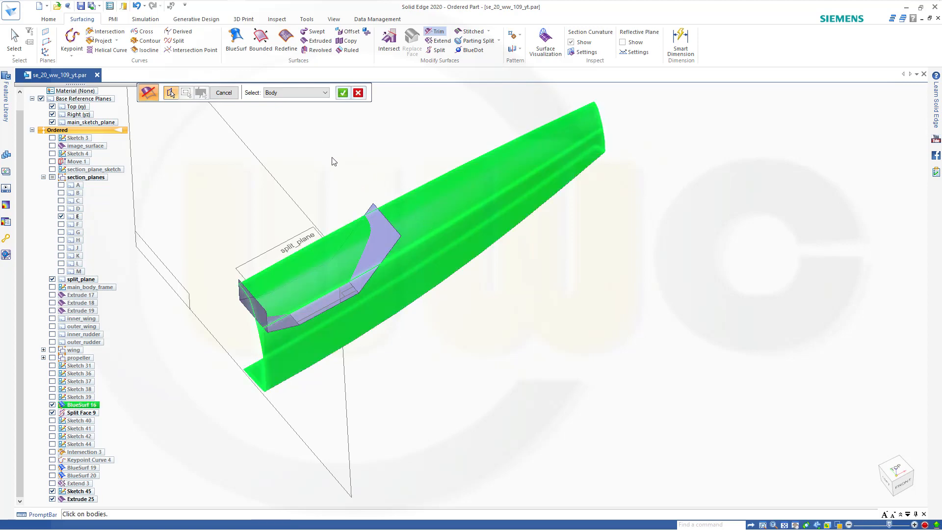
click(343, 93)
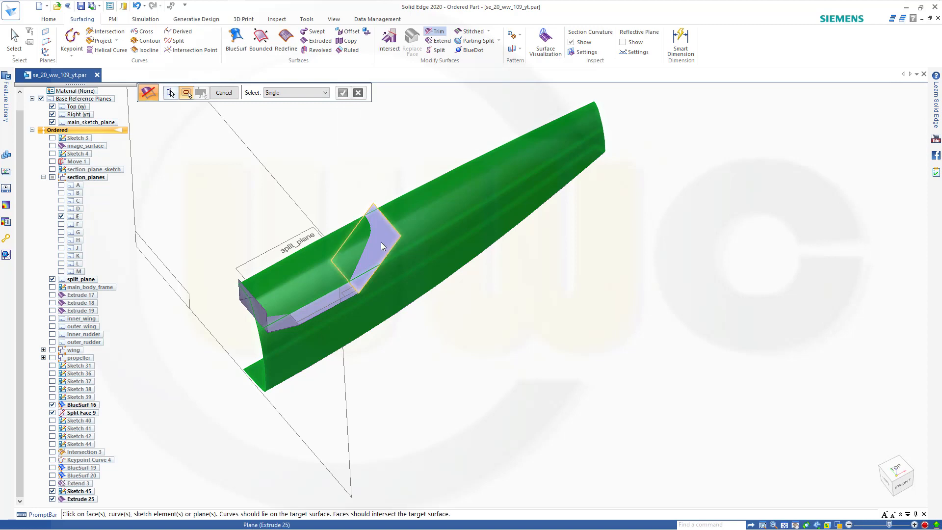
click(325, 92)
click(274, 112)
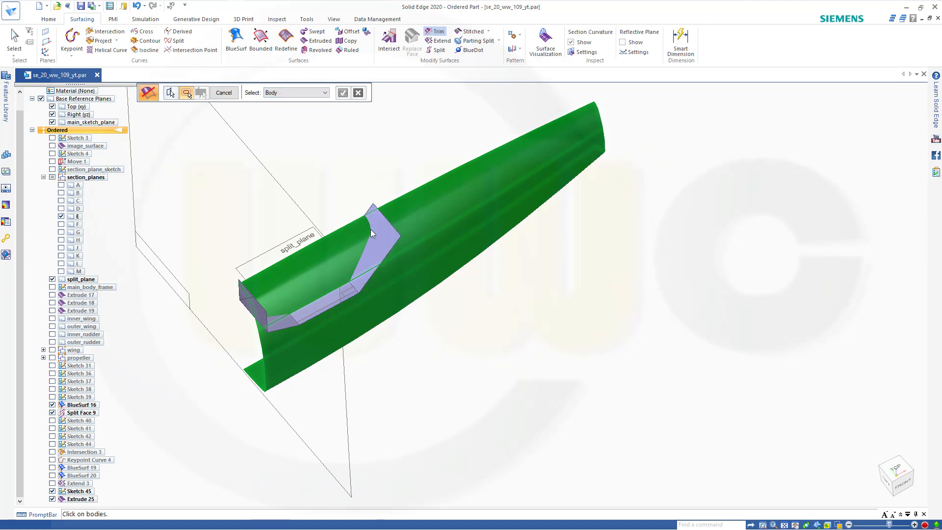
click(379, 241)
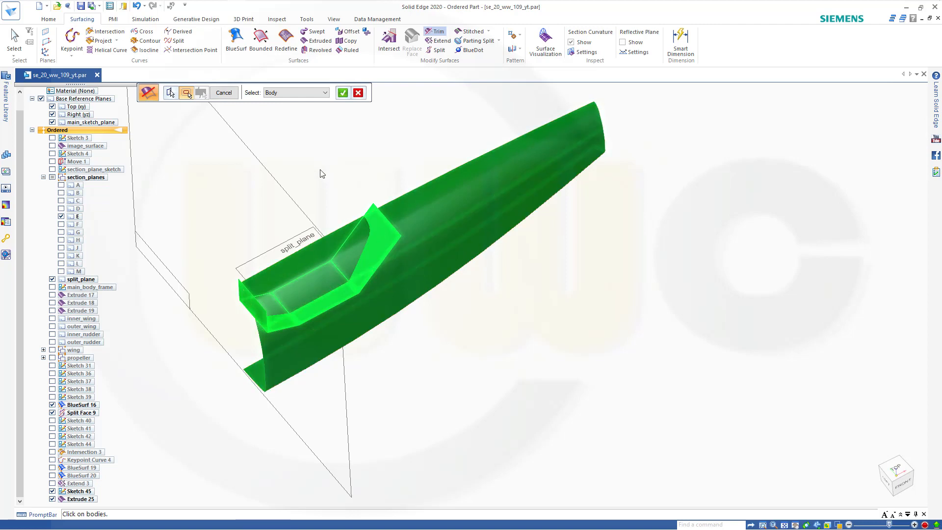
click(342, 94)
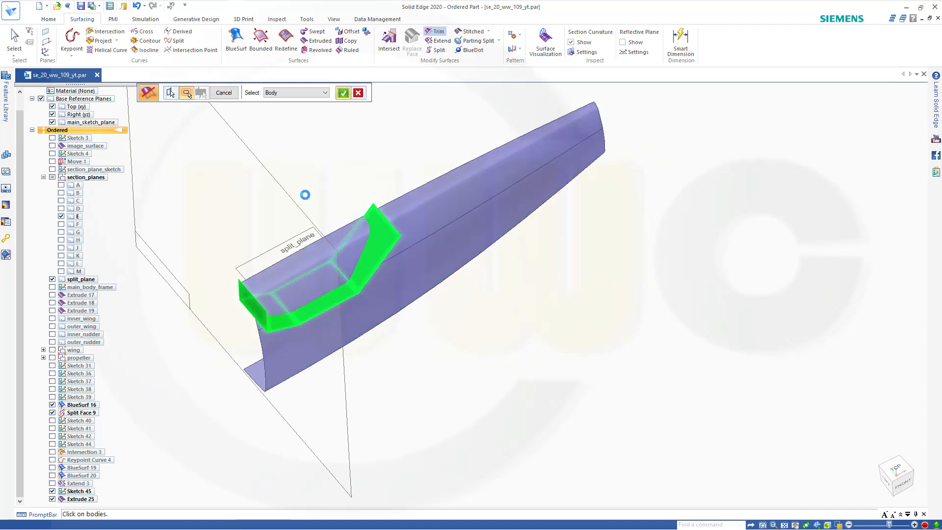
click(299, 279)
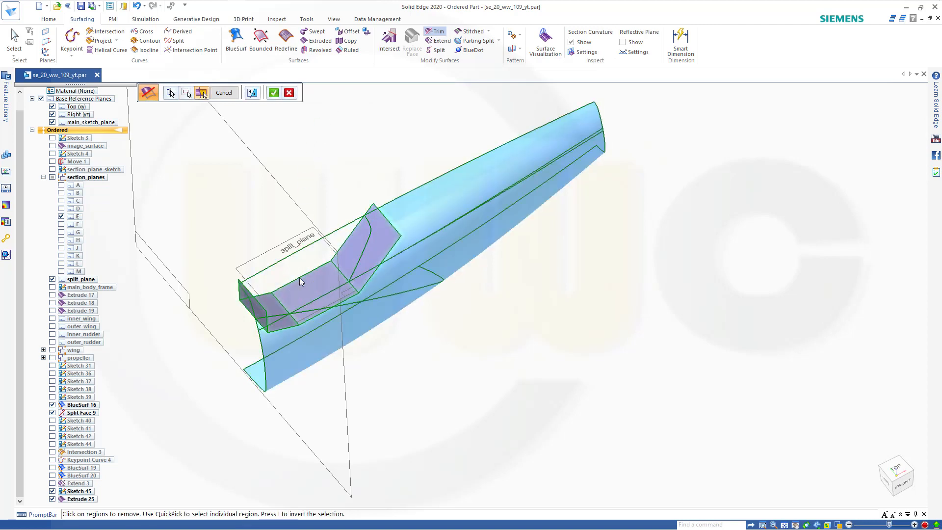
click(274, 93)
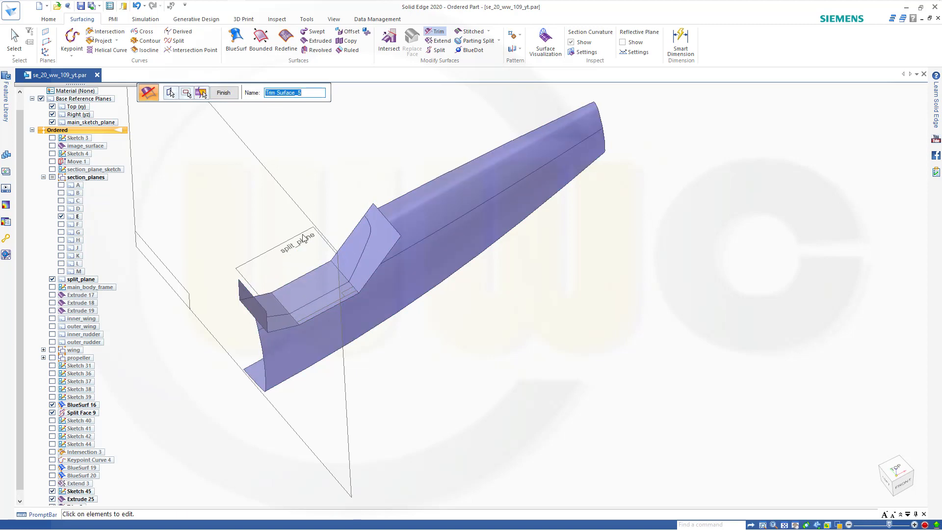
shift+middle_drag(255, 260, 337, 301)
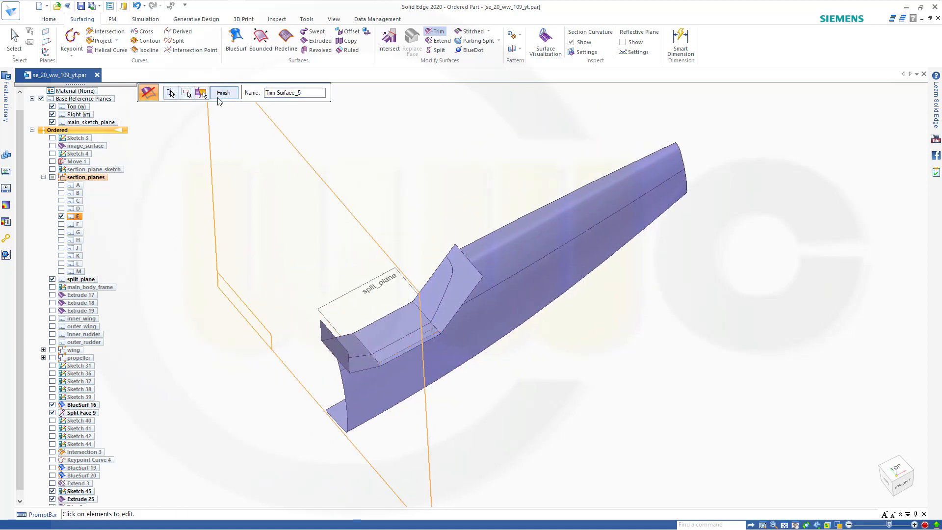
click(223, 93)
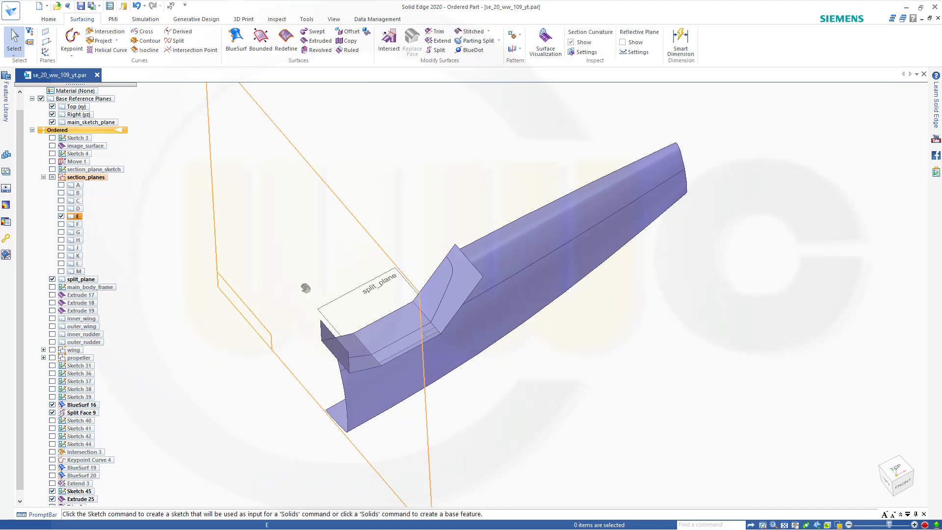
Hide the Extrude 25 canopy surface, leaving the trimmed rear body shown.
middle_drag(267, 301, 275, 225)
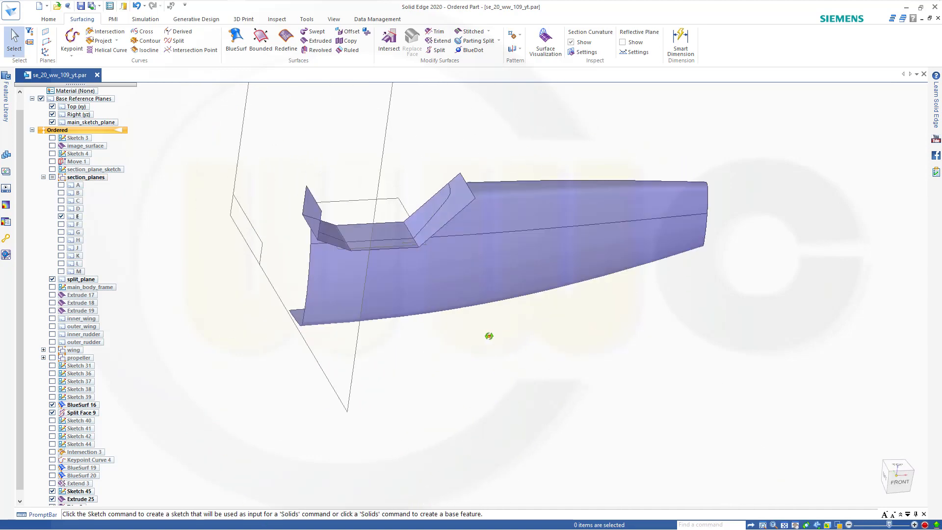
middle_drag(489, 336, 506, 281)
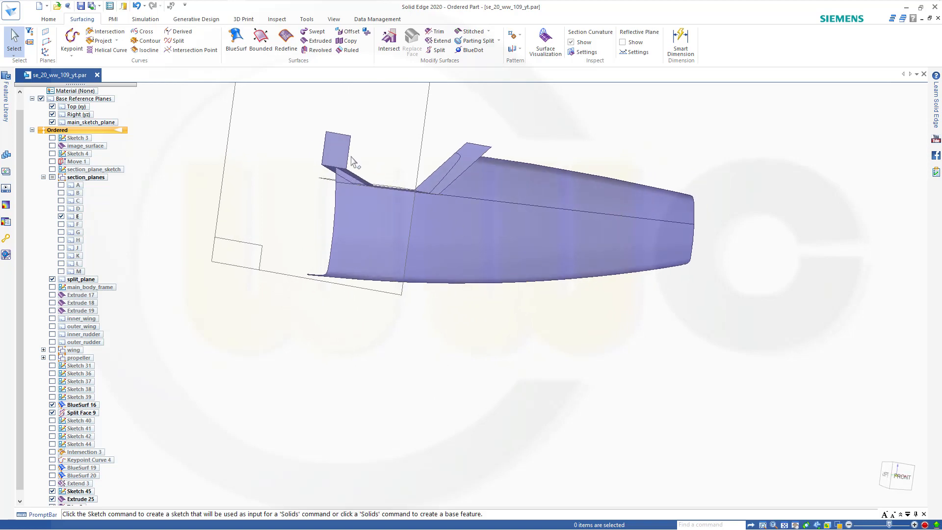
scroll(119, 429, down, 2)
scroll(66, 491, up, 1)
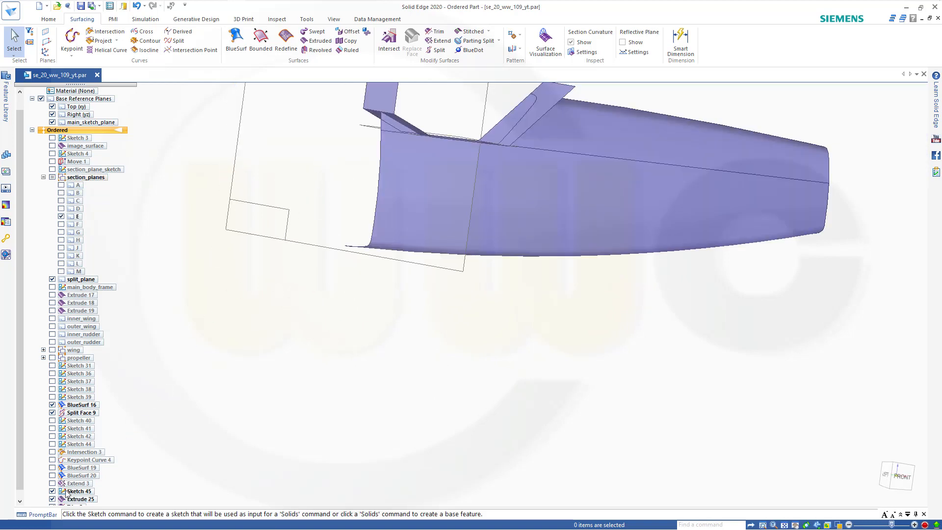
click(52, 498)
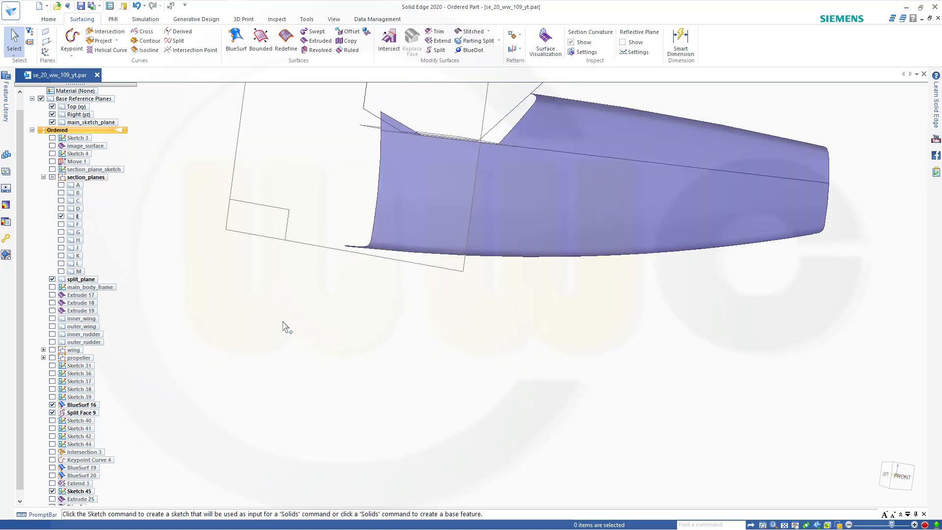
scroll(283, 323, up, 2)
middle_drag(291, 230, 284, 275)
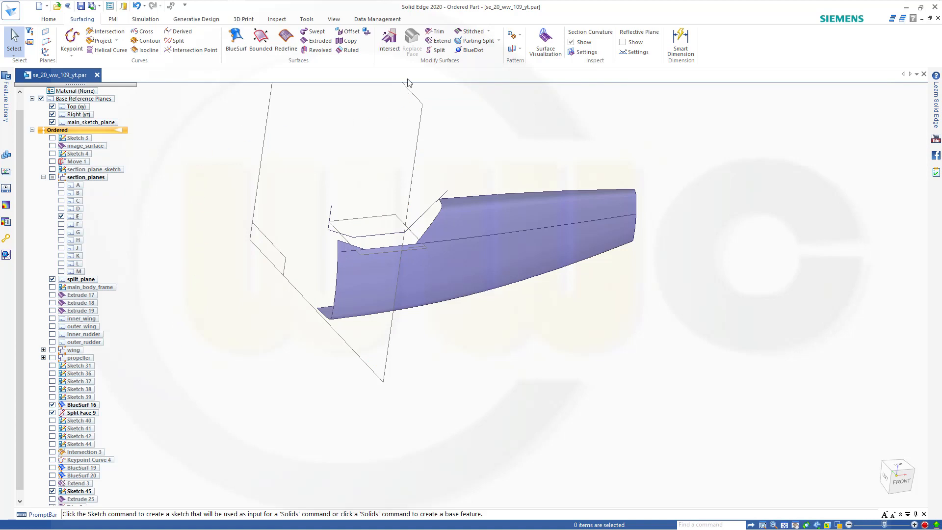
Trim the rear body with split_plane, removing the small leftover region above the plane at the front of the canopy opening.
click(439, 32)
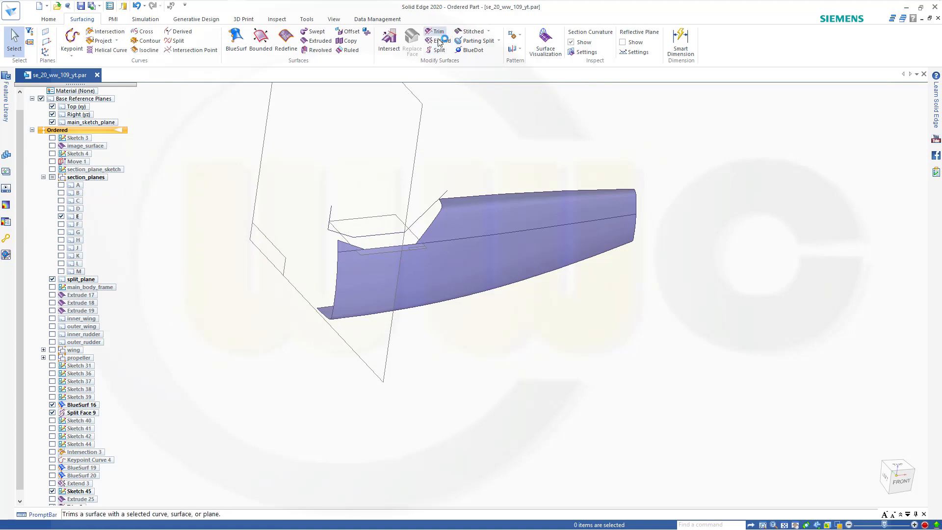
click(440, 265)
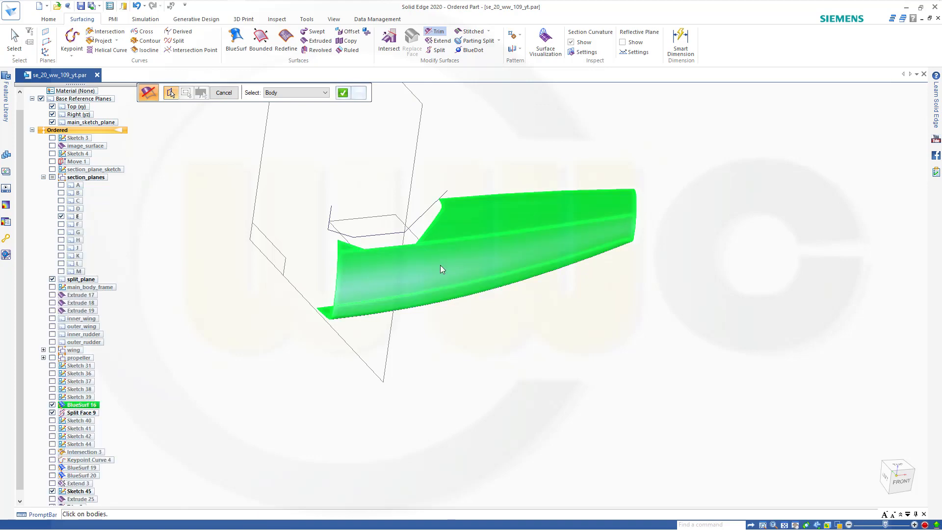
click(342, 93)
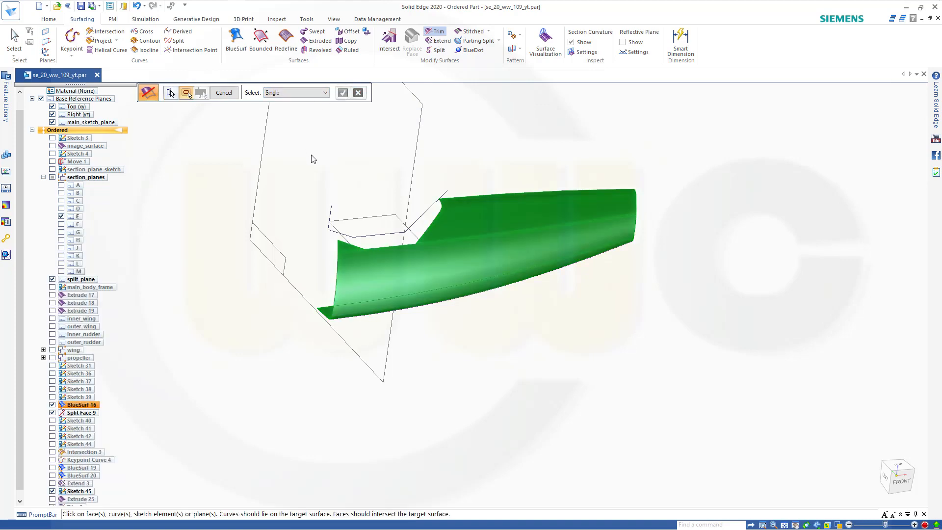
click(348, 223)
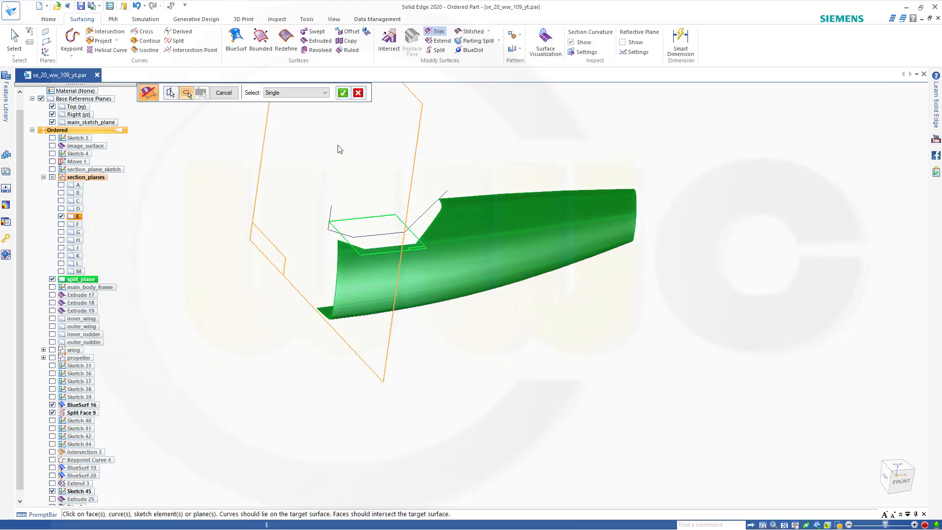
click(343, 93)
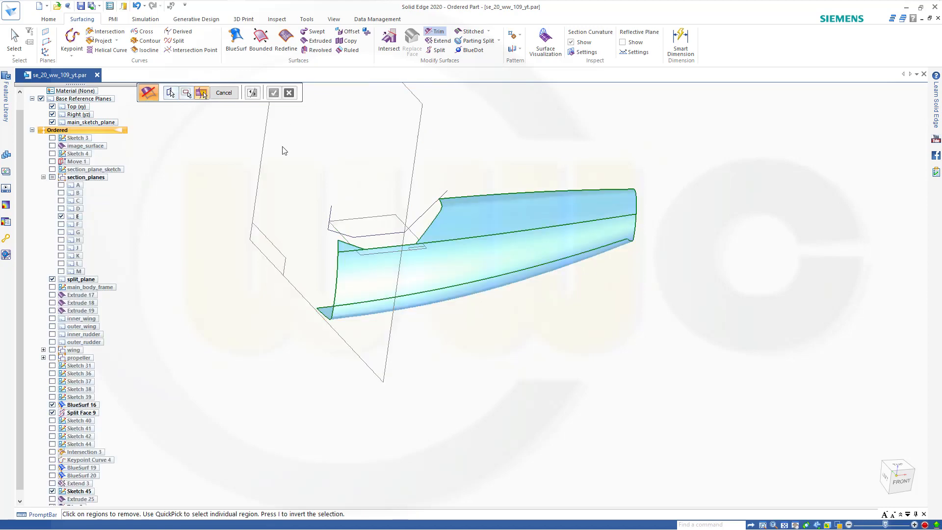
click(344, 249)
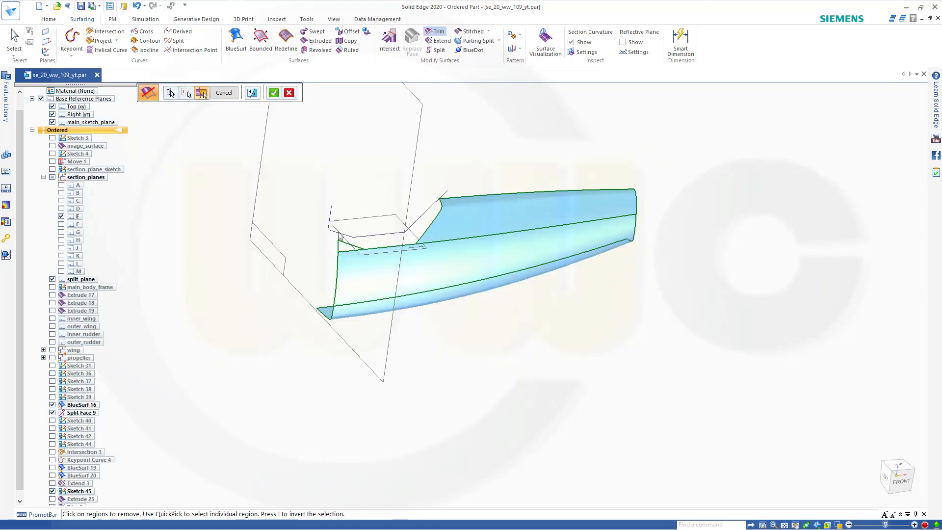
click(273, 94)
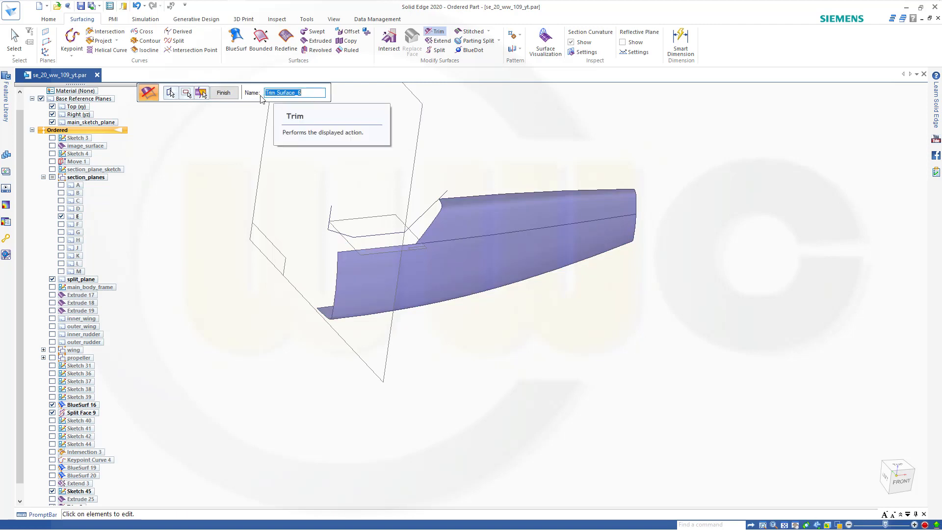
click(223, 93)
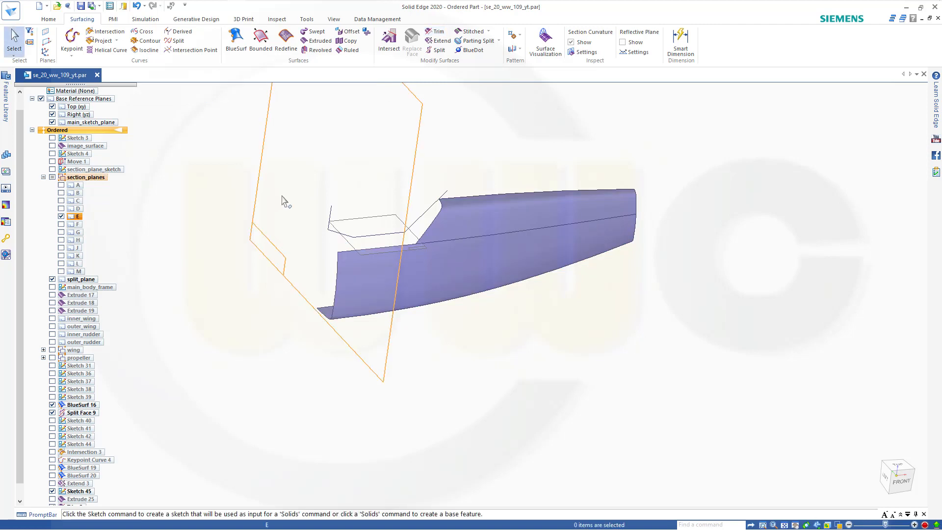
Show the Extrude 17 surface along the front body's upper edge, keeping Extrude 18 hidden.
scroll(283, 197, down, 3)
middle_drag(406, 310, 380, 327)
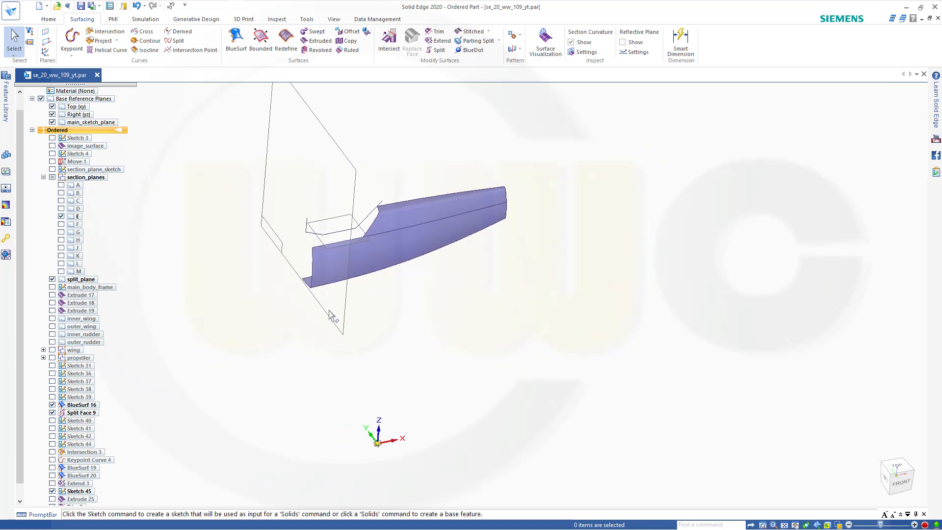
shift+middle_drag(275, 309, 355, 337)
mouse_move(499, 367)
middle_down()
mouse_move(508, 362)
mouse_move(494, 351)
middle_up()
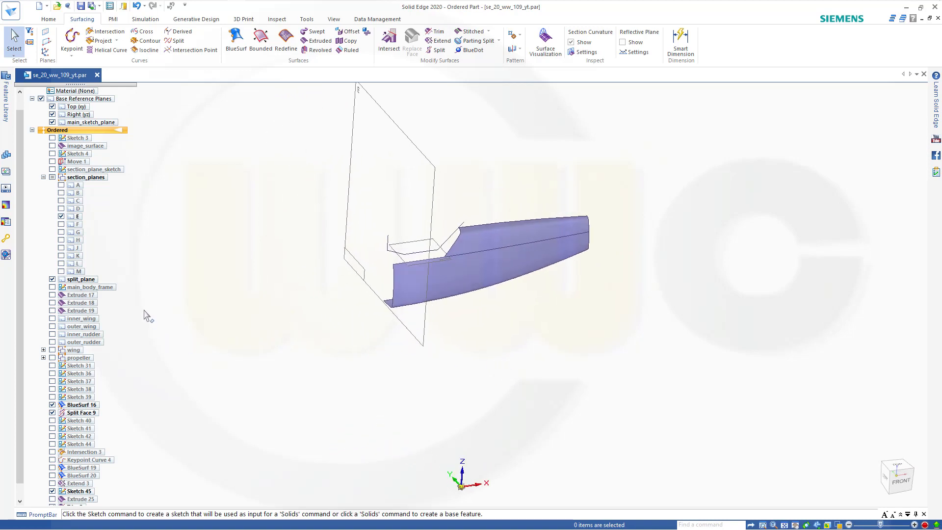
scroll(150, 353, up, 2)
scroll(149, 362, down, 2)
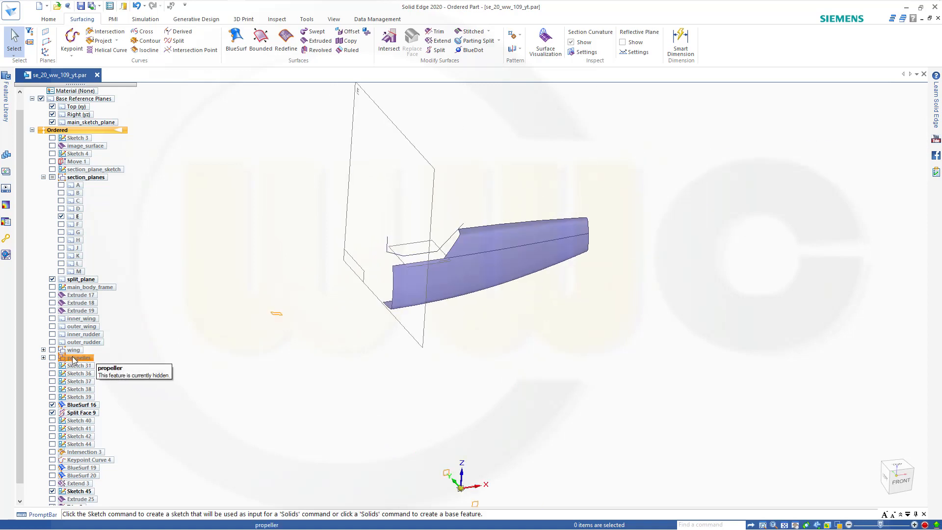
click(52, 303)
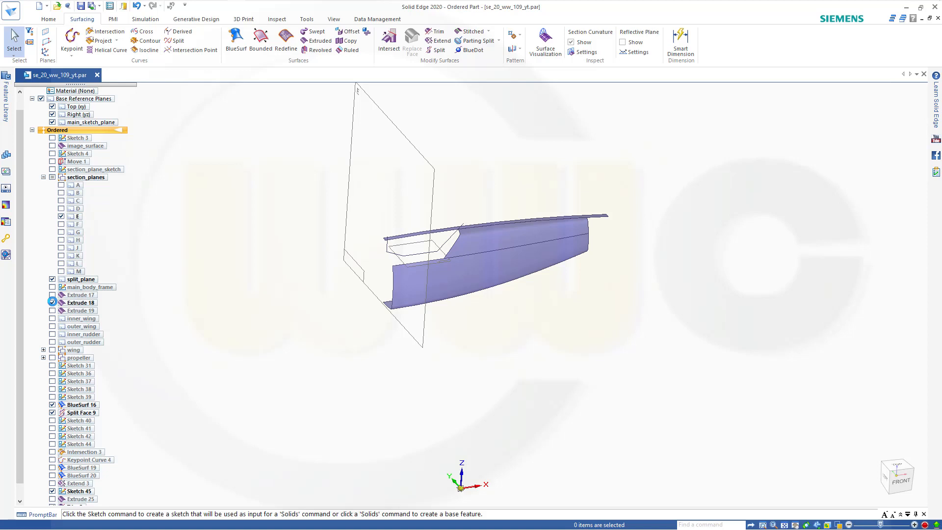
click(52, 303)
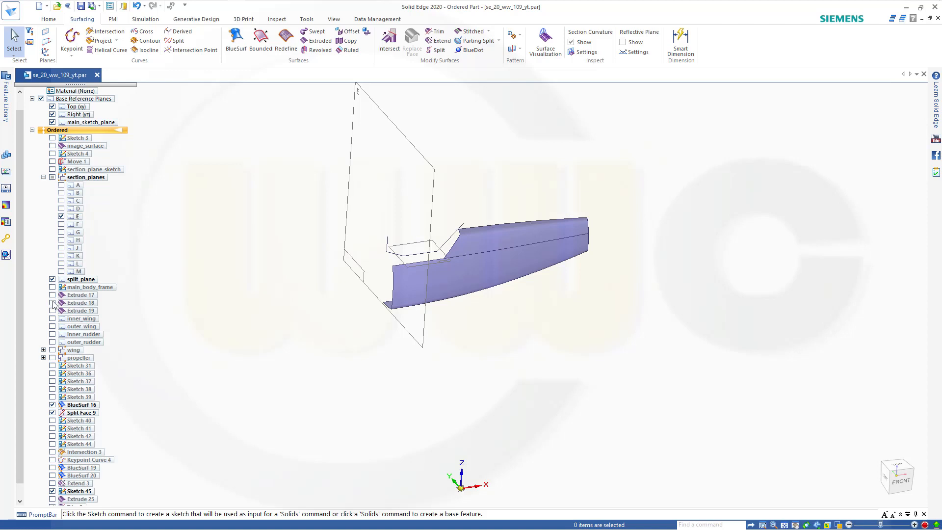
click(52, 295)
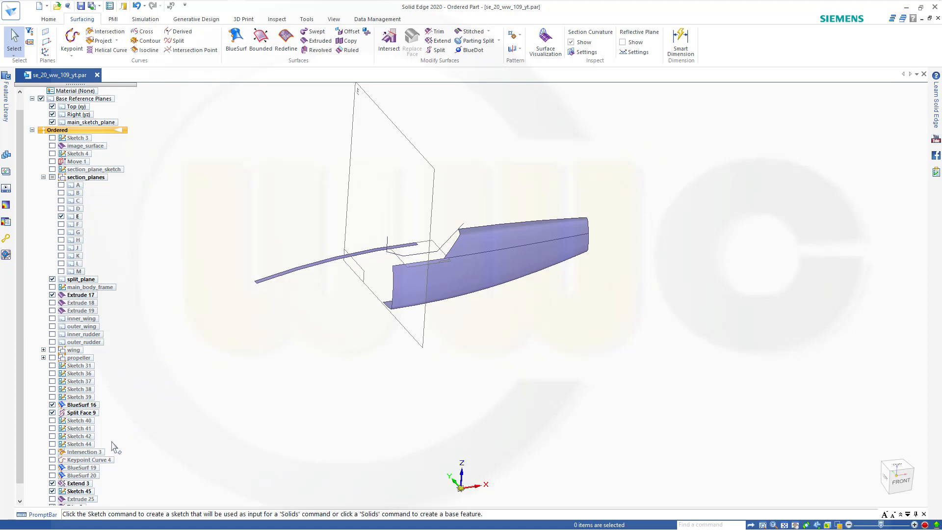
Show the front body surfaces BlueSurf 20 and BlueSurf 19 together with the trimmed rear body.
scroll(112, 442, down, 2)
scroll(112, 442, up, 1)
scroll(73, 459, down, 1)
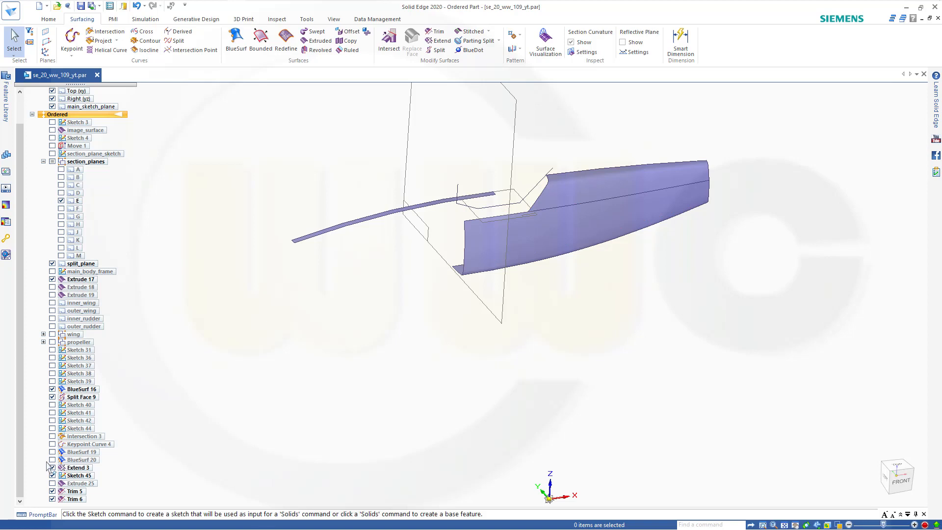
click(52, 459)
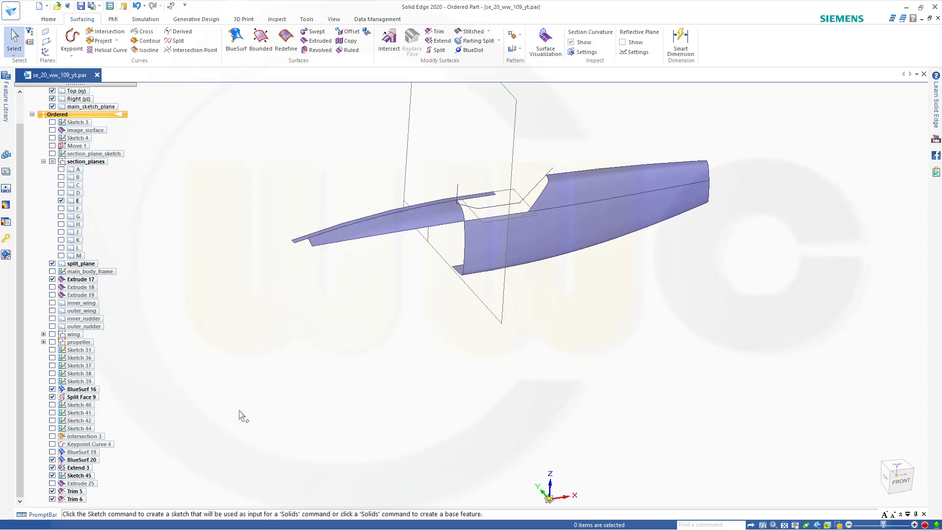
click(52, 452)
scroll(381, 155, up, 3)
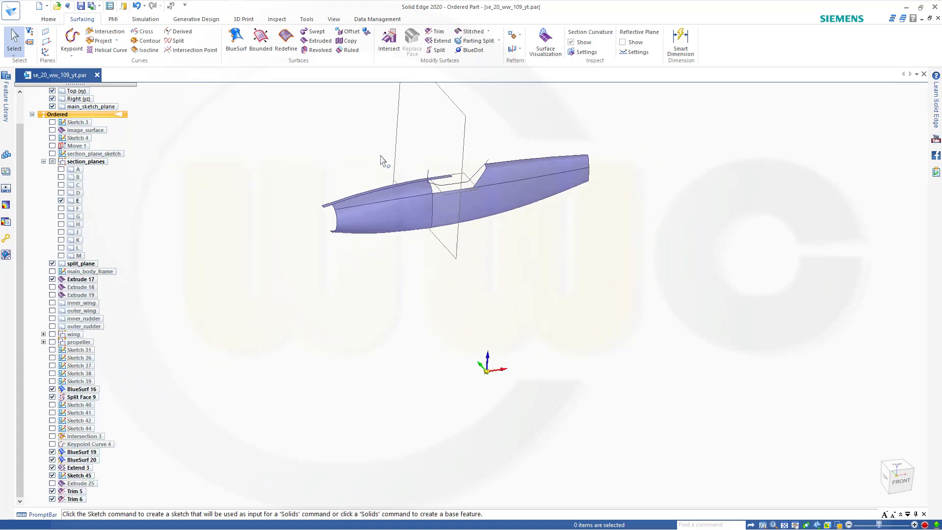
scroll(381, 196, up, 2)
mouse_move(407, 194)
middle_down()
mouse_move(391, 214)
mouse_move(395, 202)
middle_up()
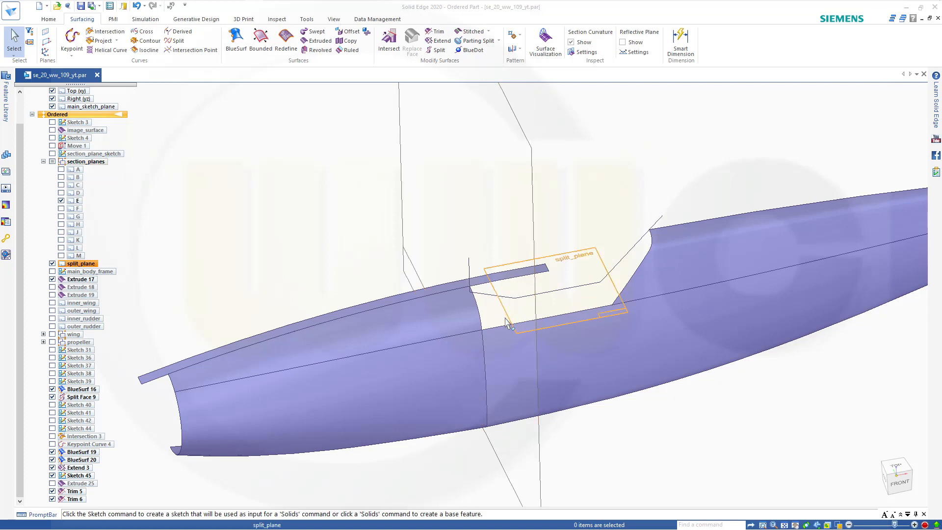
click(316, 31)
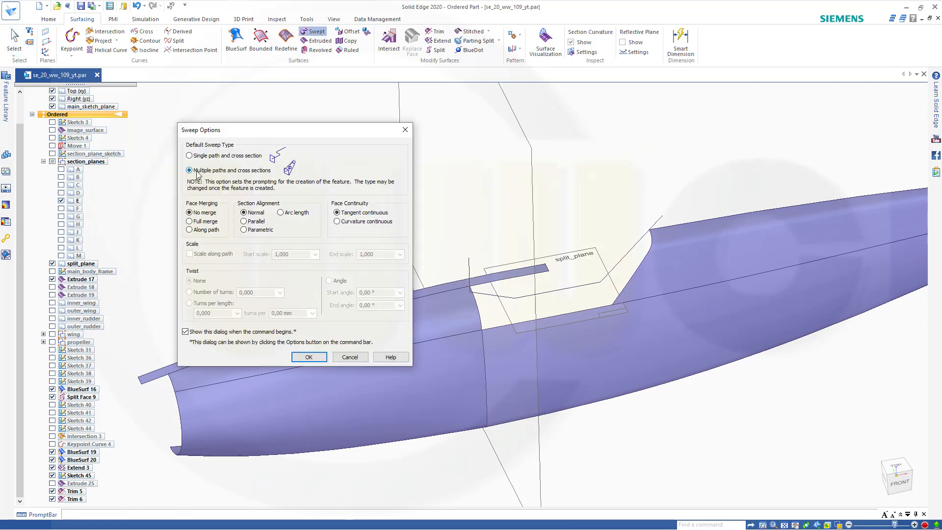
click(308, 357)
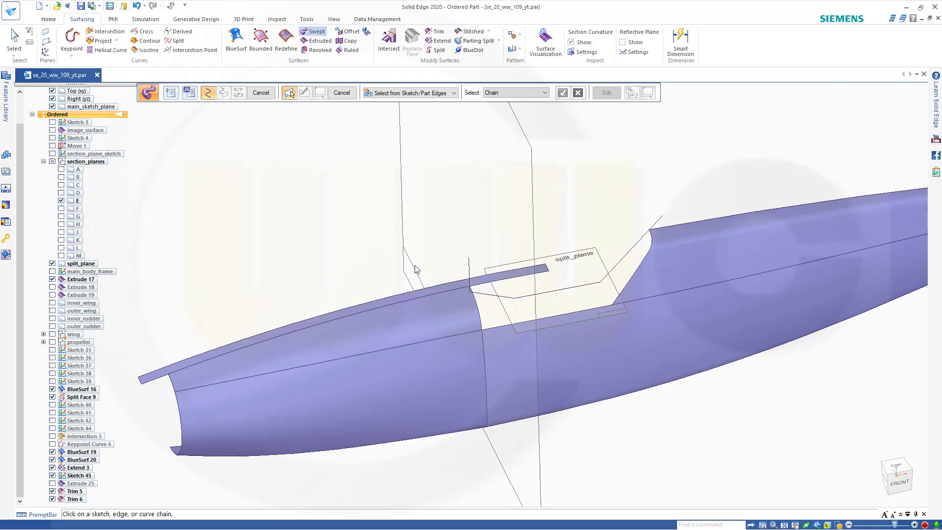
click(261, 93)
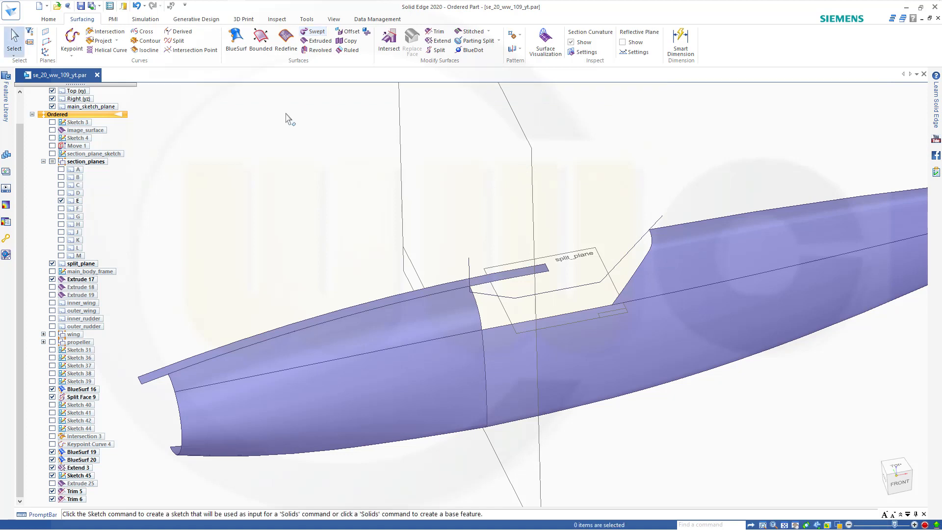
Split the Extrude 17 face along section plane E and hide that plane.
click(436, 49)
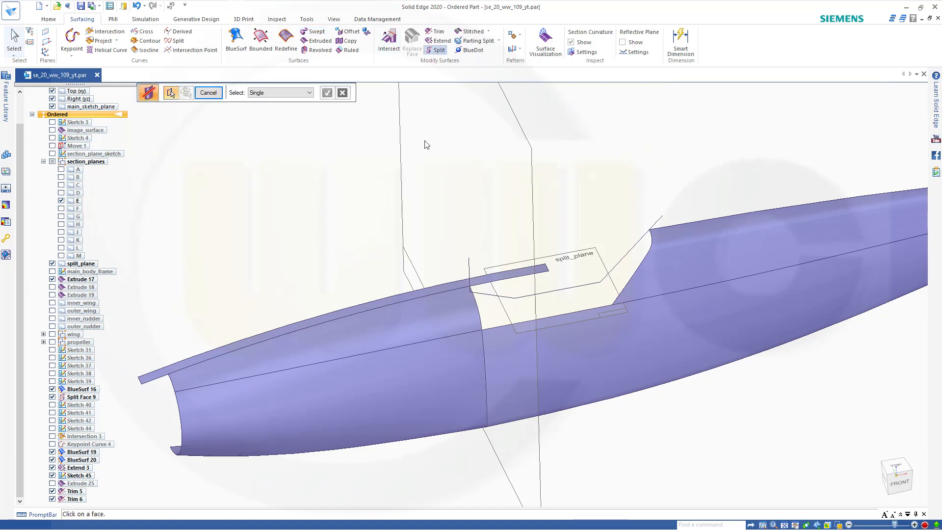
click(454, 284)
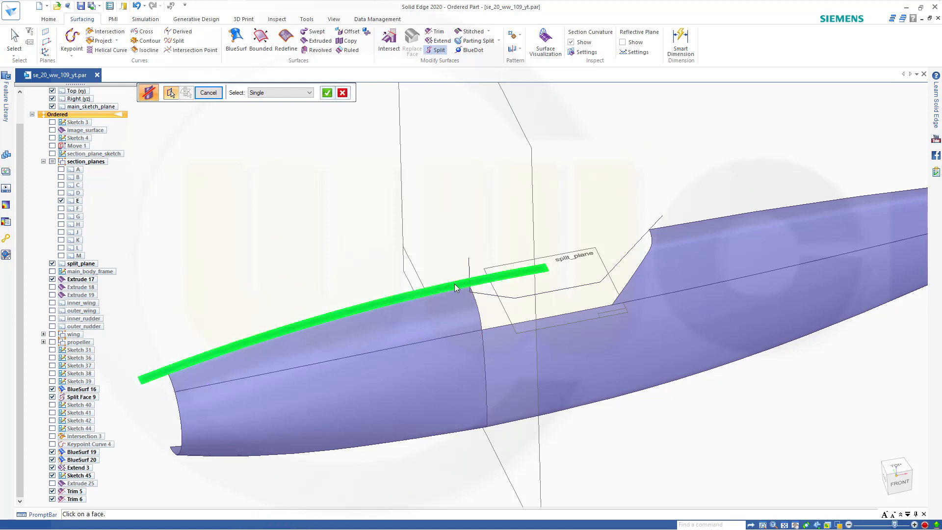
click(328, 93)
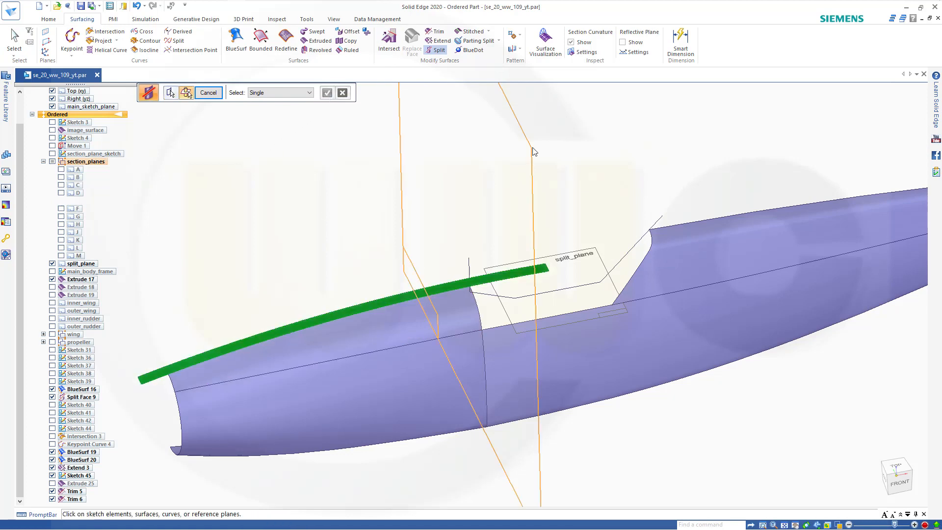
click(535, 164)
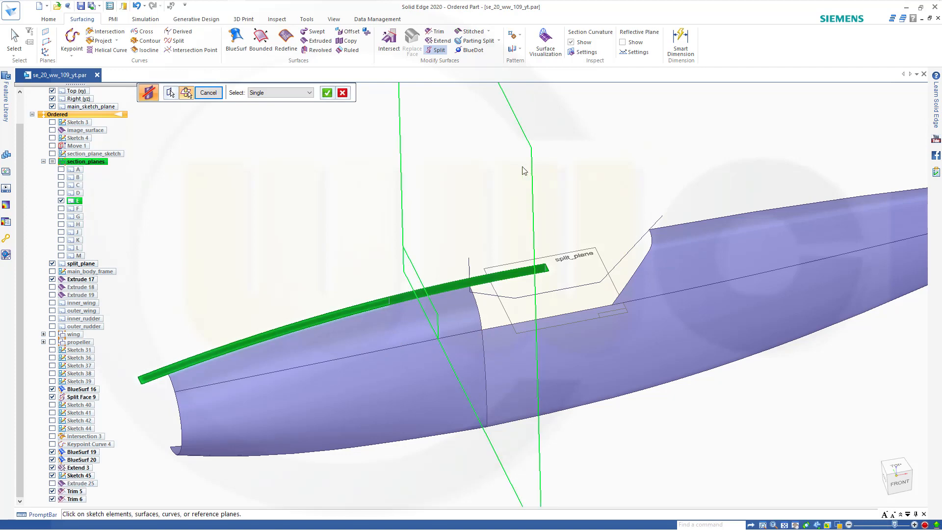
click(328, 93)
click(218, 95)
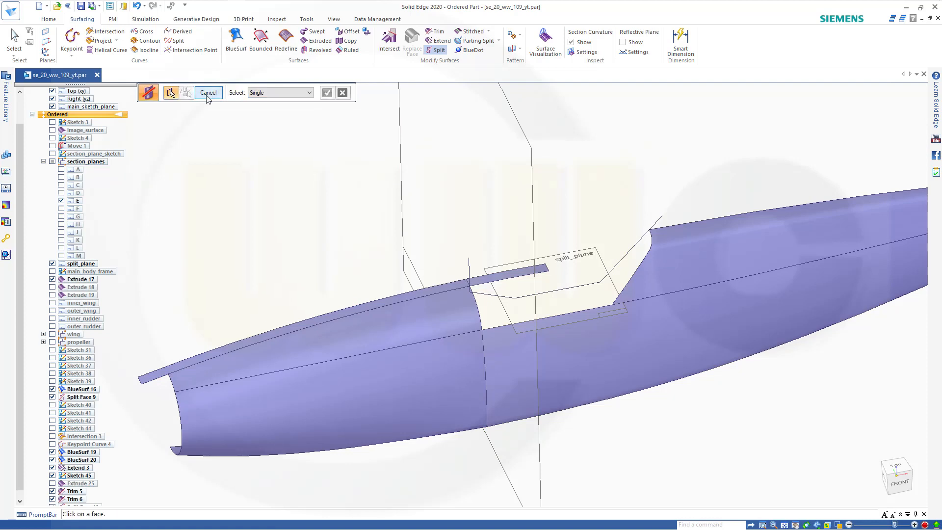
click(208, 93)
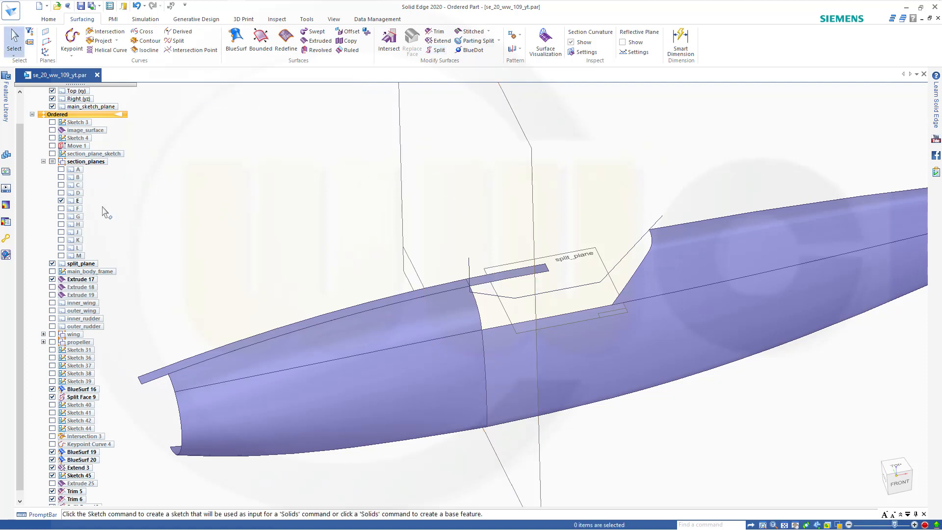
click(61, 201)
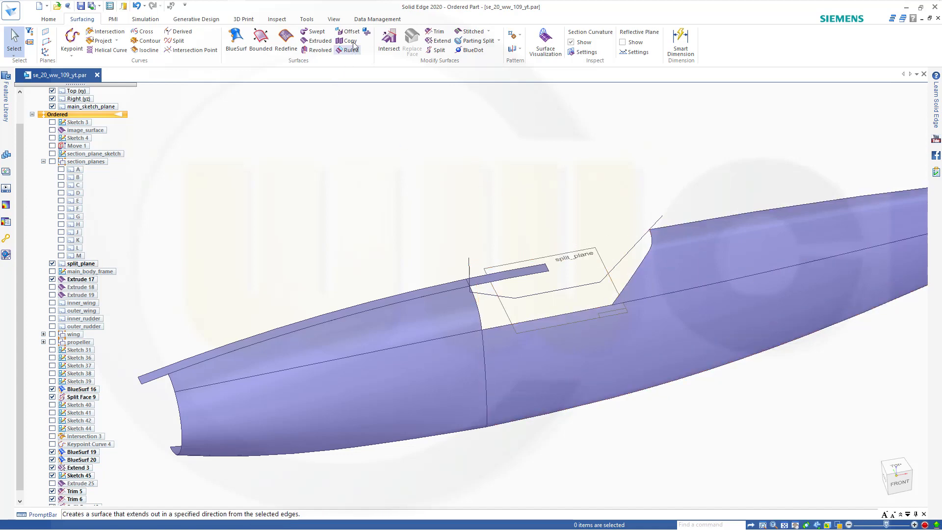
Begin a swept surface with multiple paths, using the split Extrude 17 lower edge and the rear body's opening edge as single-edge paths.
click(317, 32)
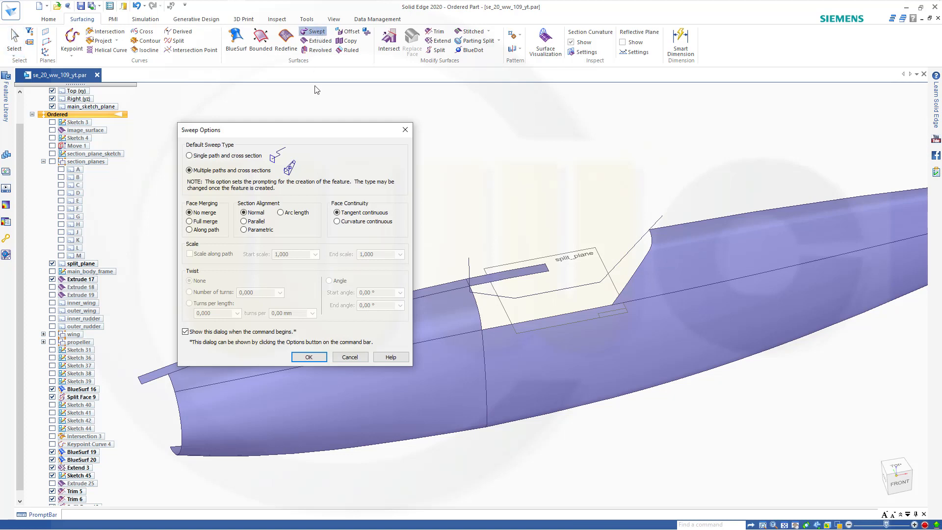
click(309, 357)
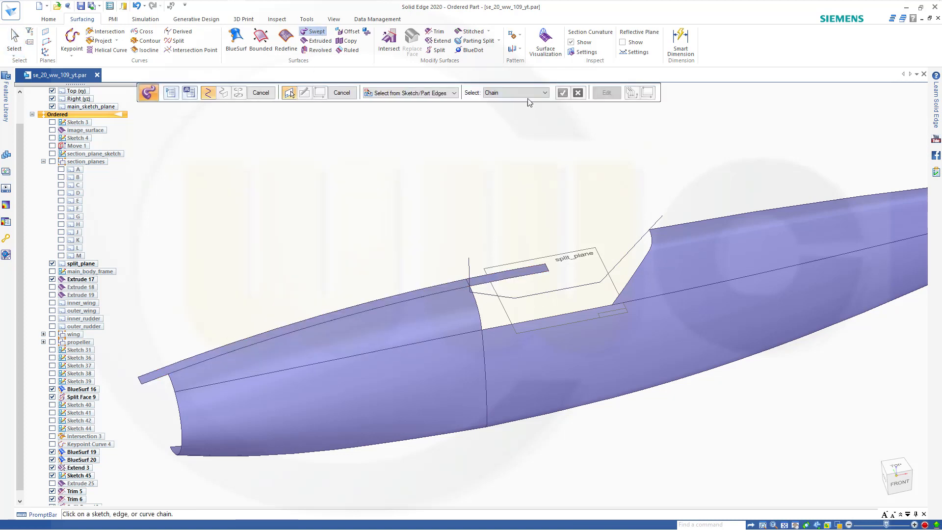
click(544, 93)
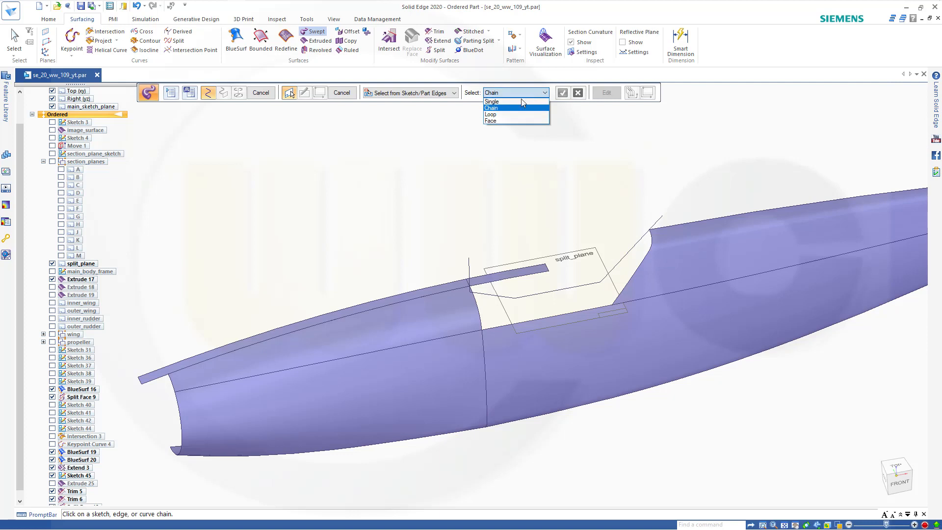
click(491, 102)
click(512, 275)
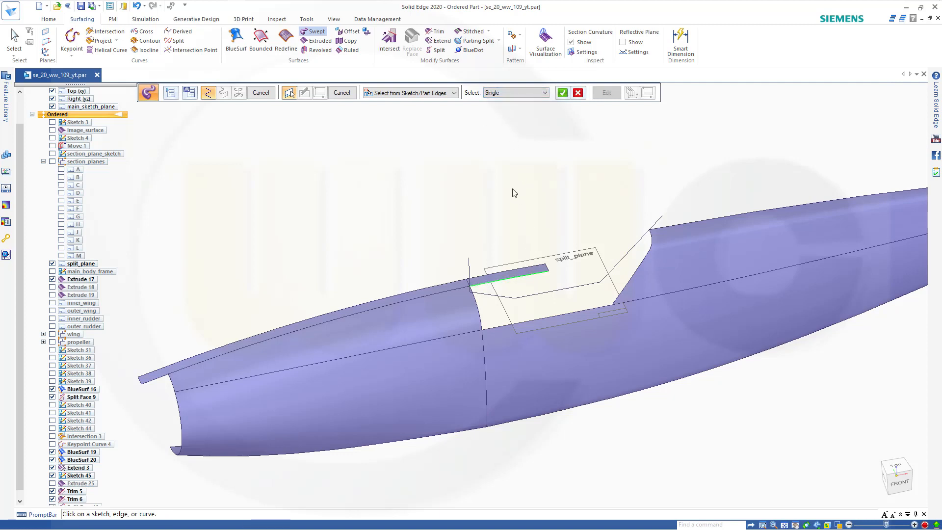
click(563, 93)
click(505, 325)
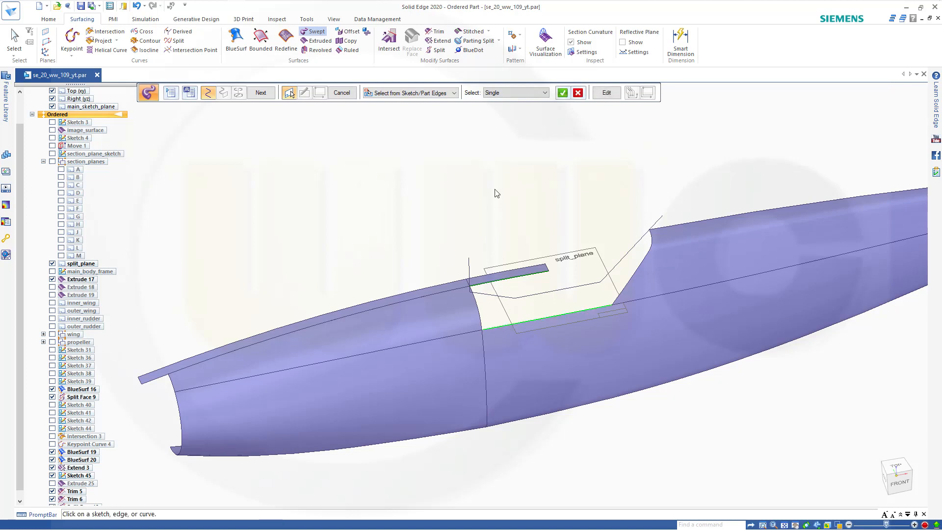
click(563, 93)
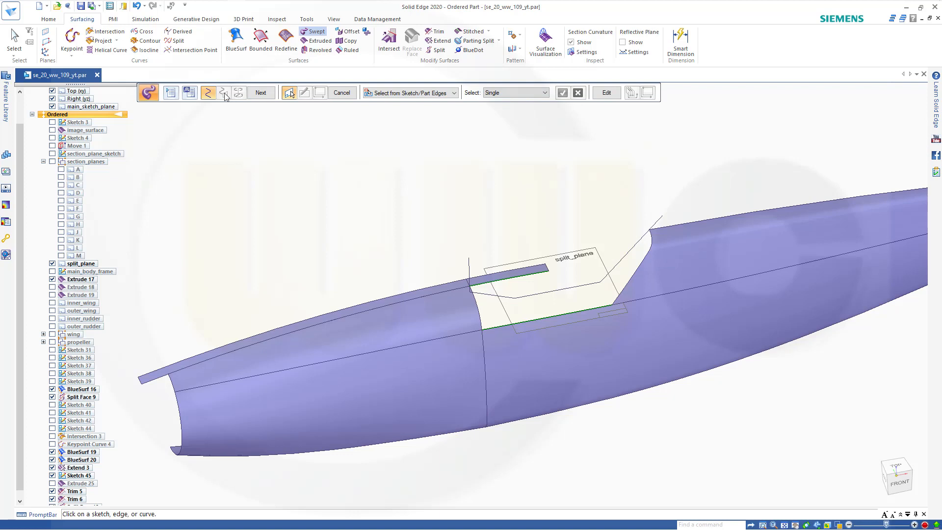
Use the front body's curved end edge at the opening as the cross section and complete the swept surface.
click(264, 95)
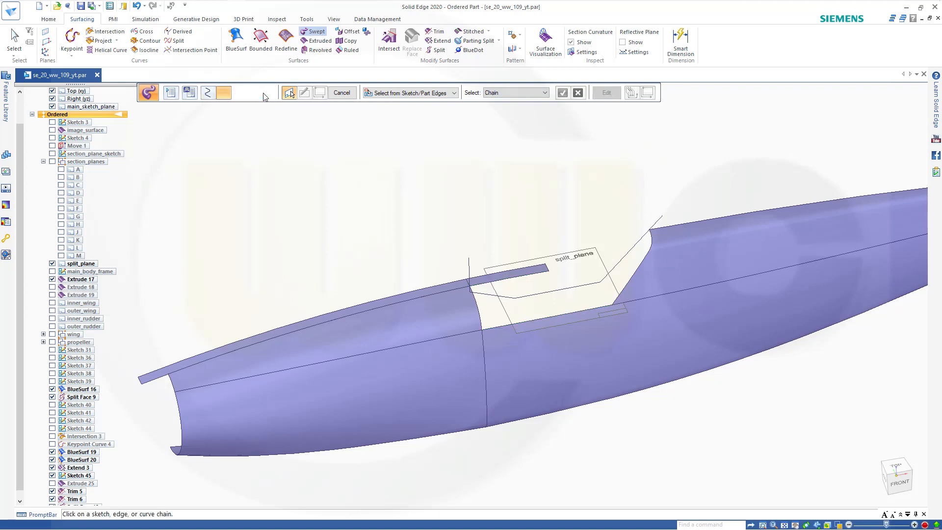
click(480, 308)
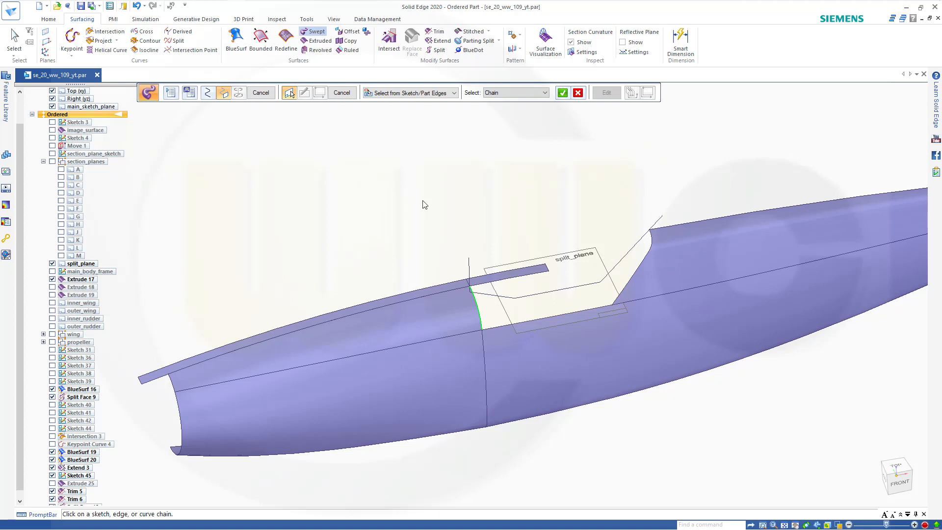
click(564, 99)
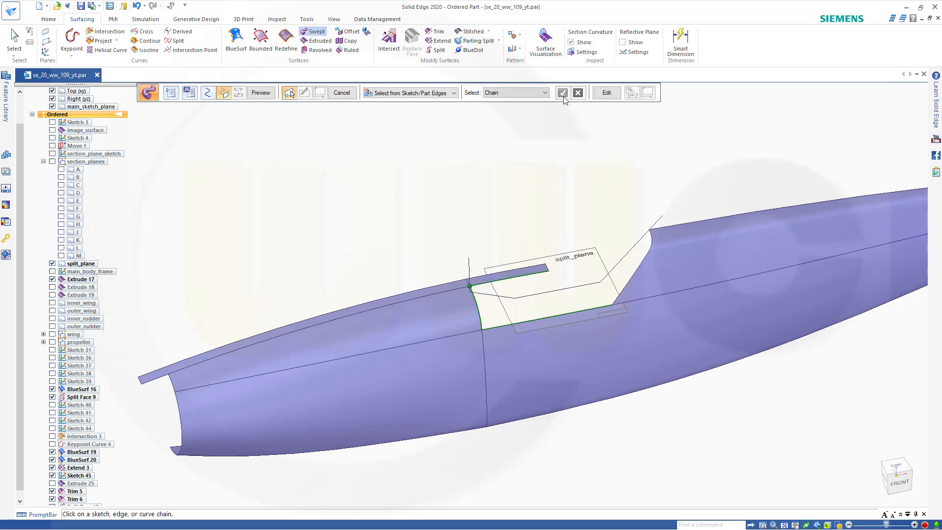
click(260, 92)
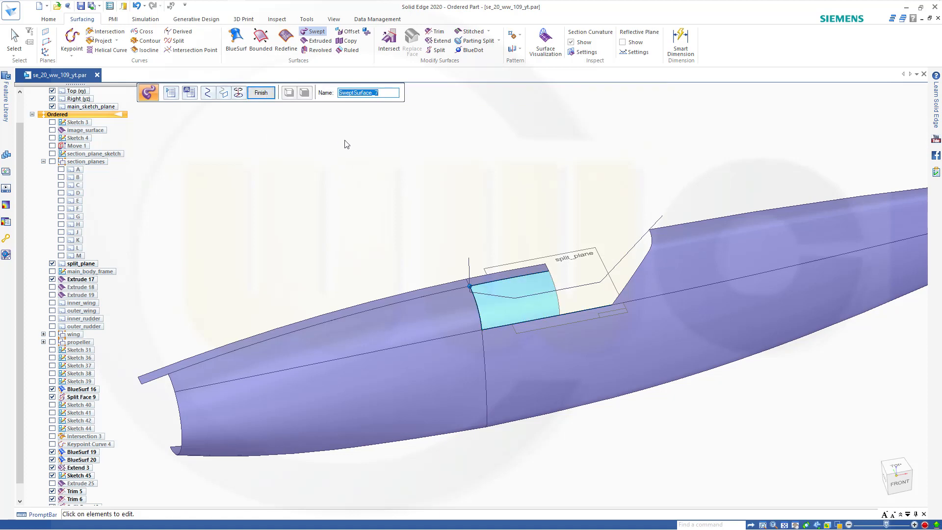
click(266, 97)
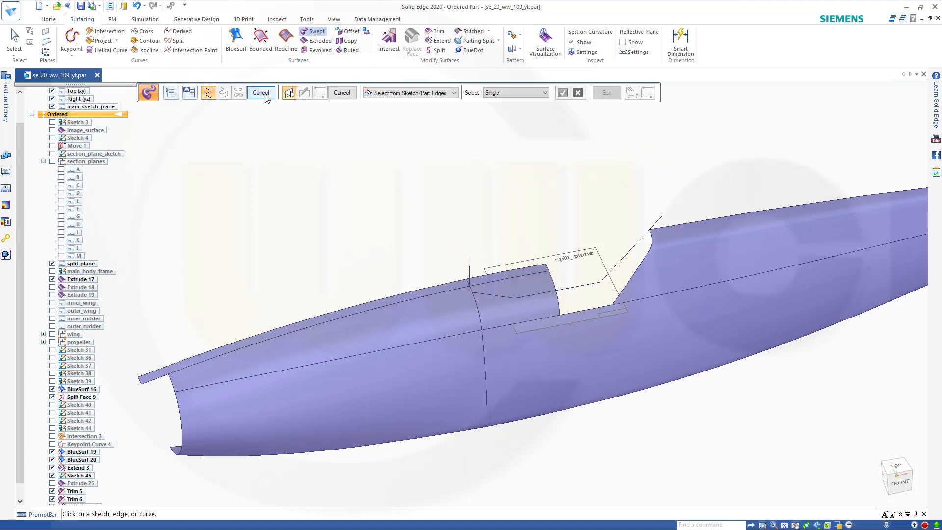
click(263, 96)
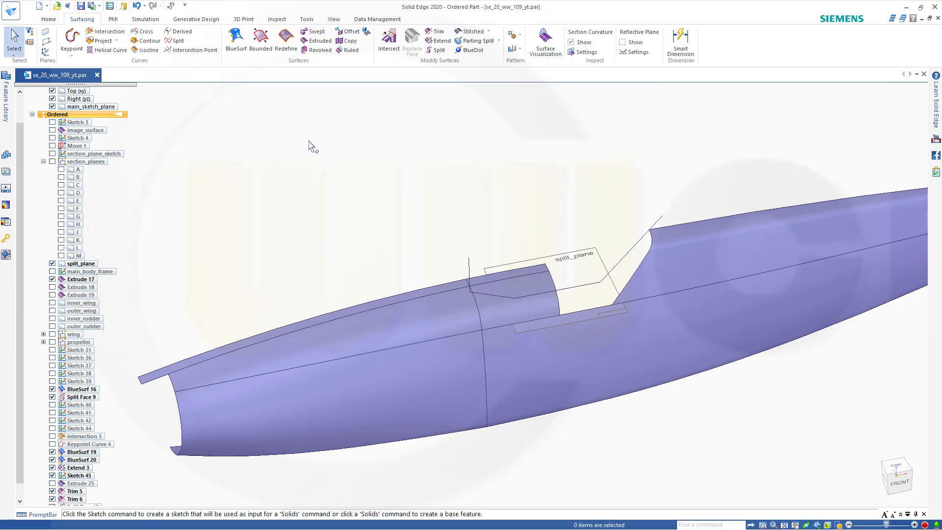
Show the Extrude 25 canopy surface across the new swept surface.
click(52, 483)
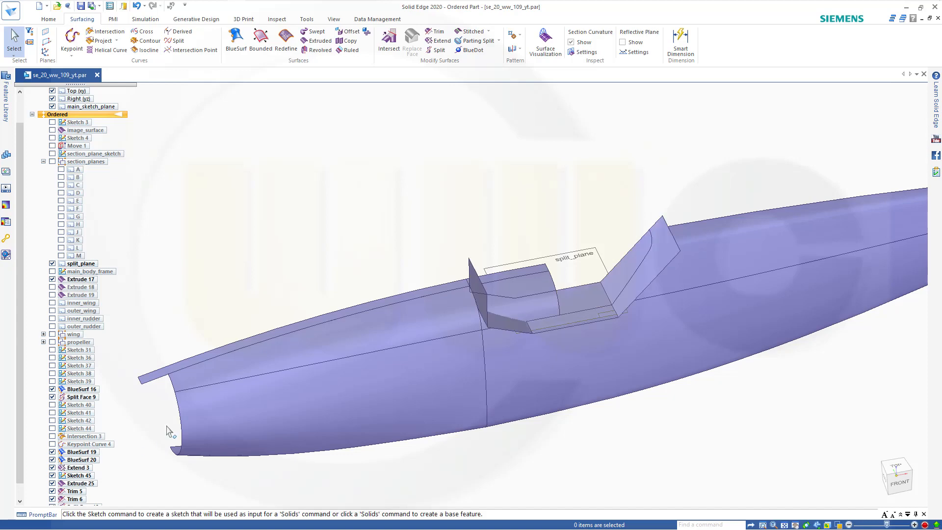
middle_drag(422, 240, 411, 200)
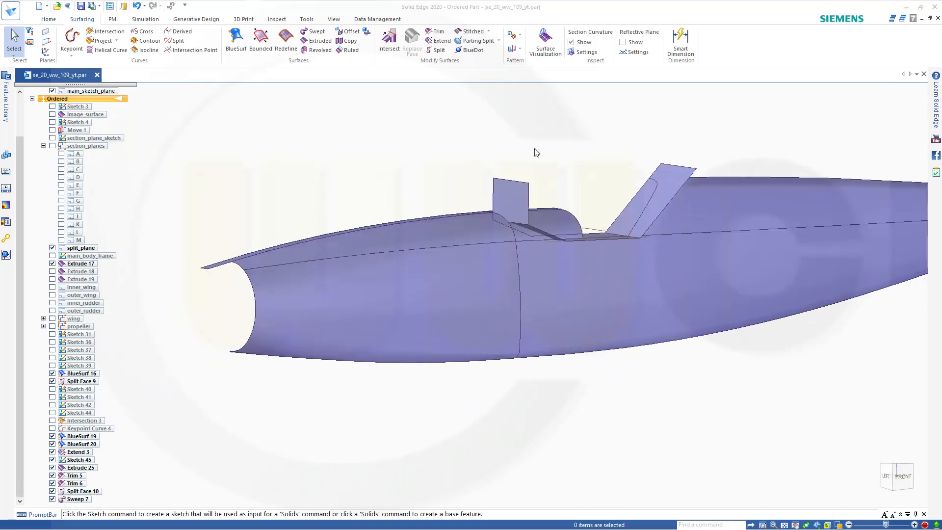
middle_drag(536, 150, 508, 191)
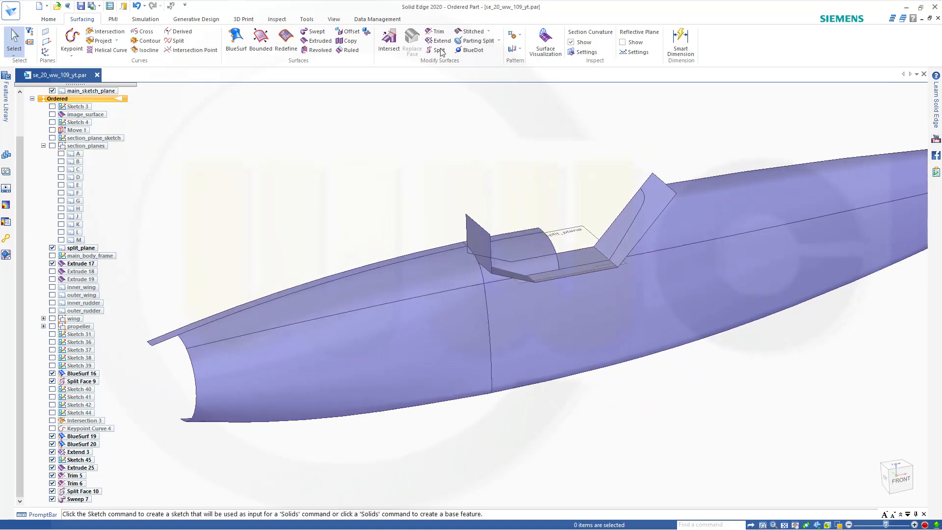
Trim the swept surface with the whole Extrude 25 body, removing the large upper region inside the canopy opening.
click(435, 31)
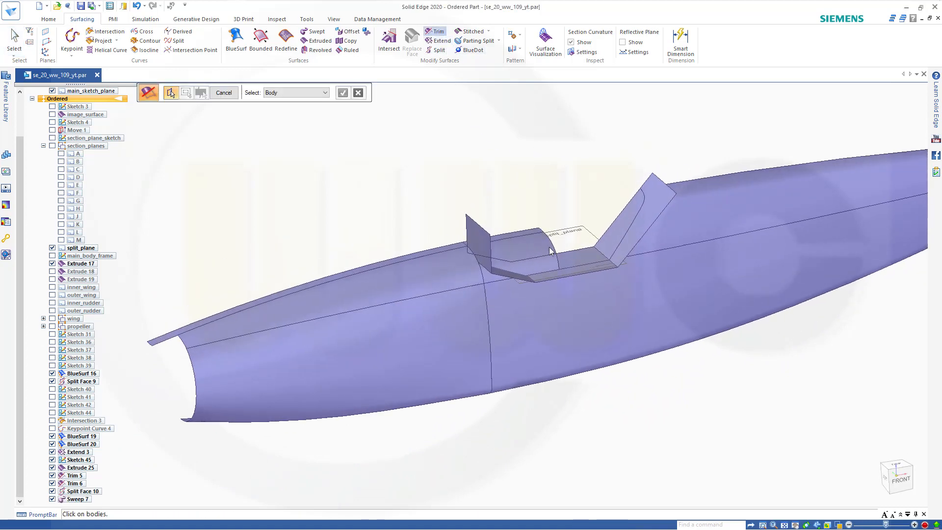
click(528, 251)
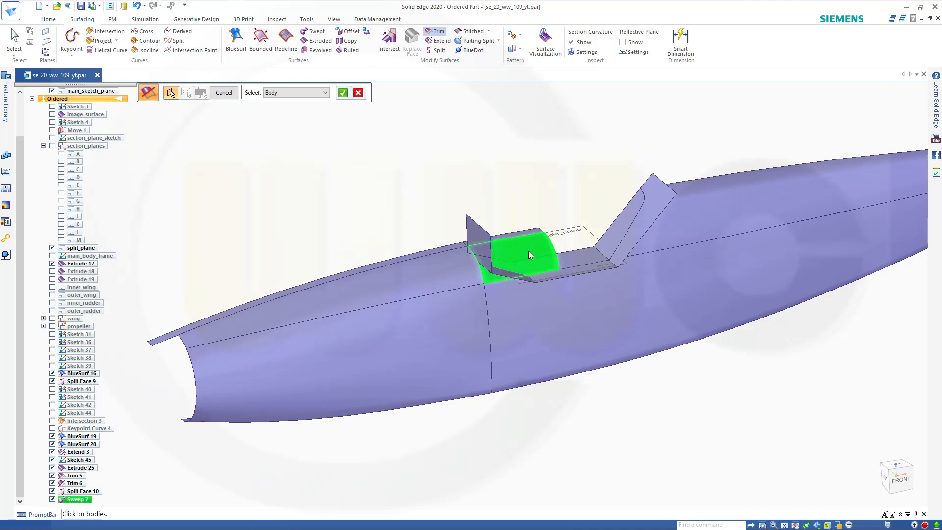
click(344, 93)
click(294, 93)
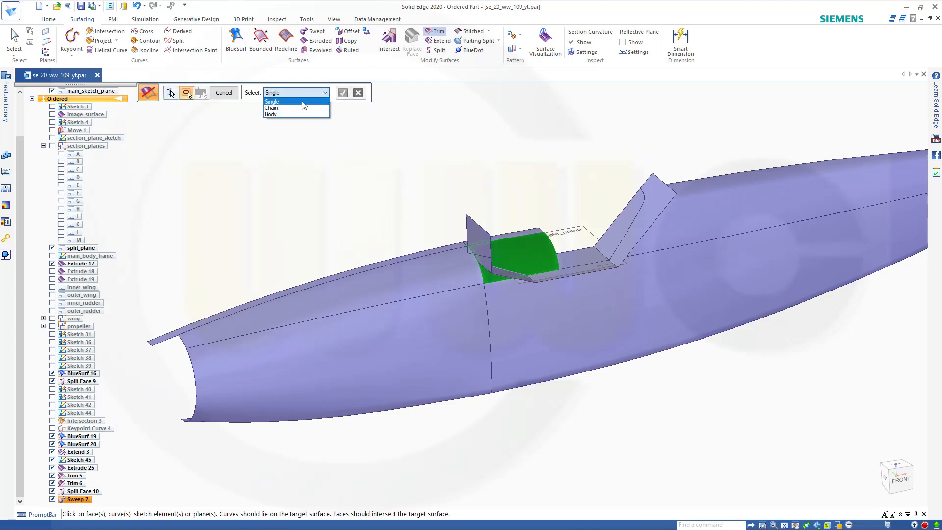
click(271, 114)
click(472, 236)
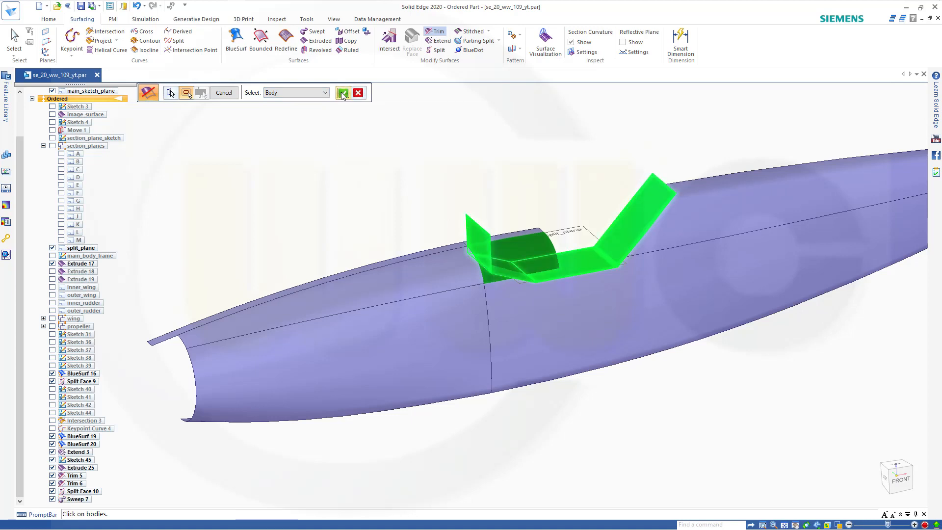
click(342, 94)
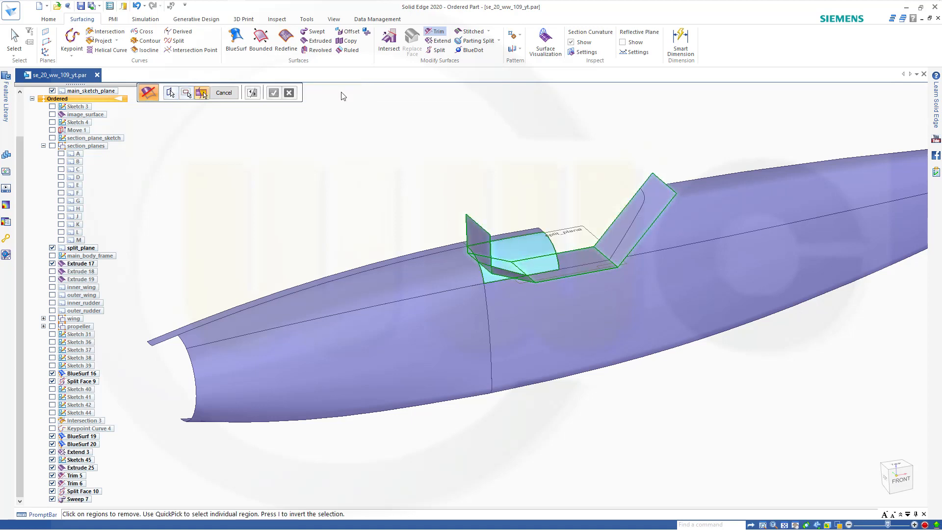
click(527, 251)
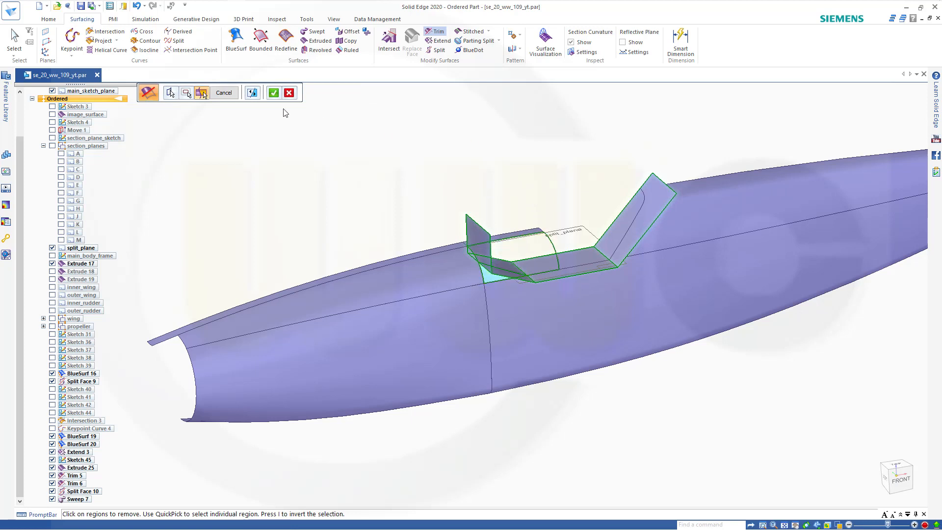
click(273, 93)
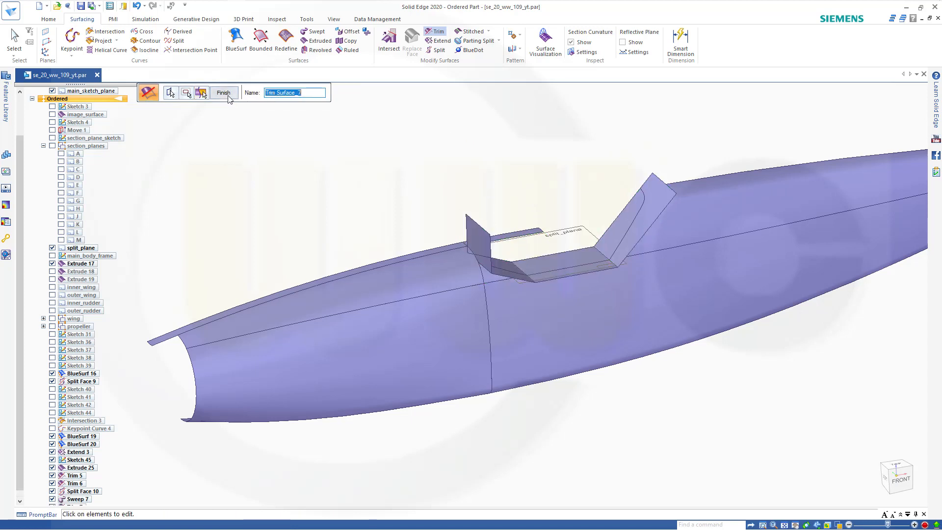
click(226, 96)
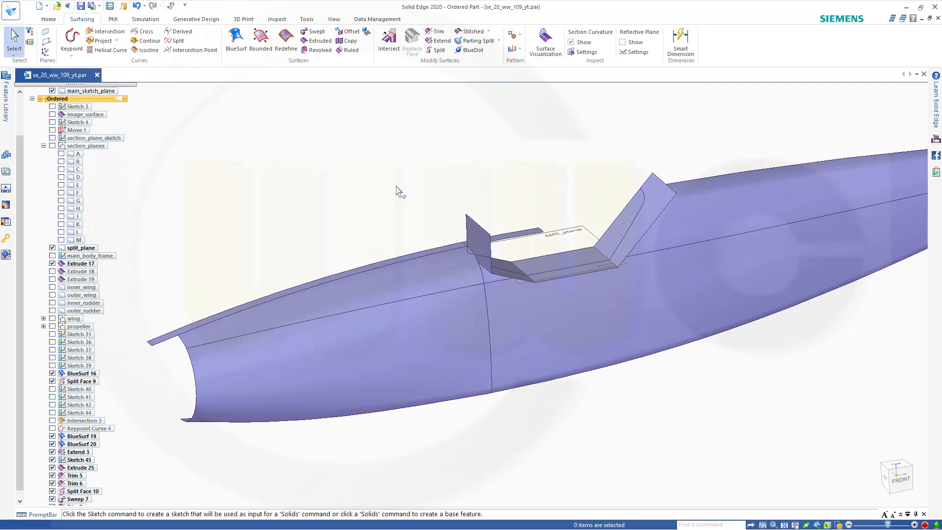
middle_drag(396, 188, 333, 228)
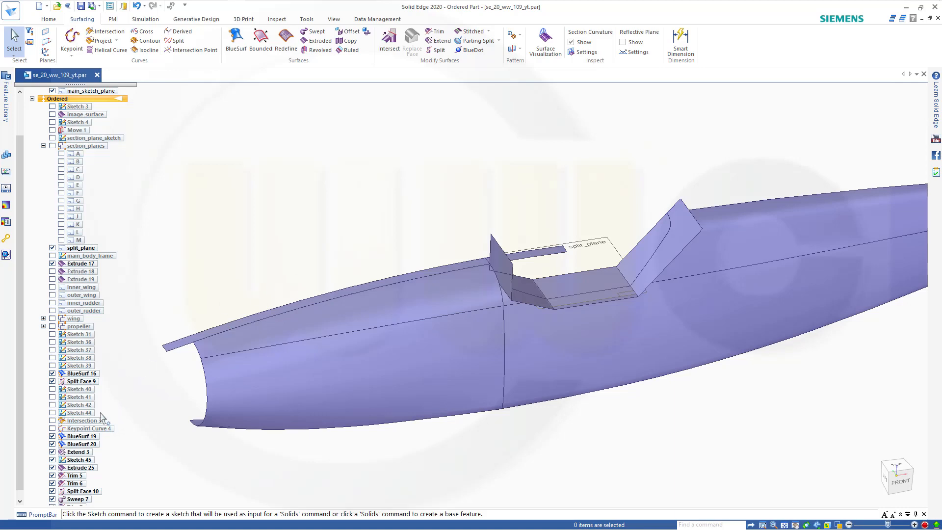
Hide Extrude 17 and begin a stitched surface without healing, picking the upper and lower front body surfaces.
click(52, 264)
mouse_move(382, 204)
middle_down()
mouse_move(367, 145)
mouse_move(385, 211)
middle_up()
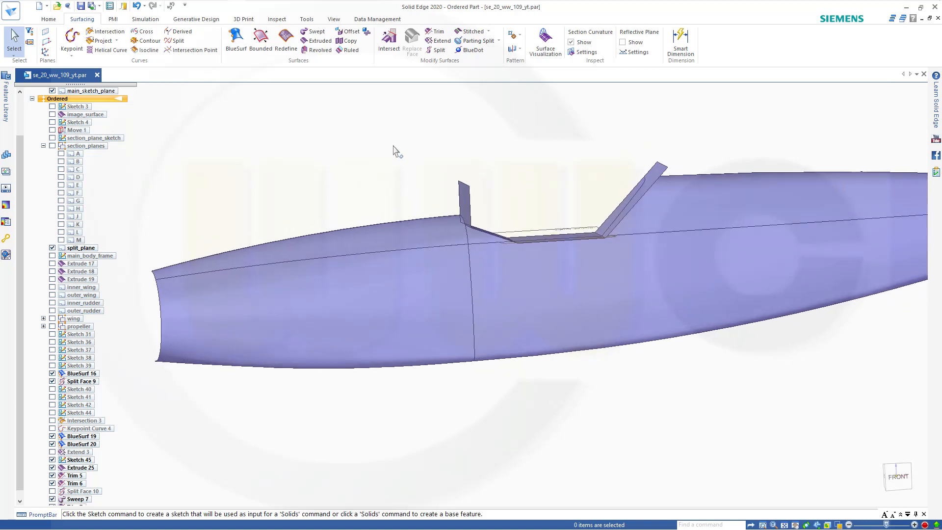
click(469, 32)
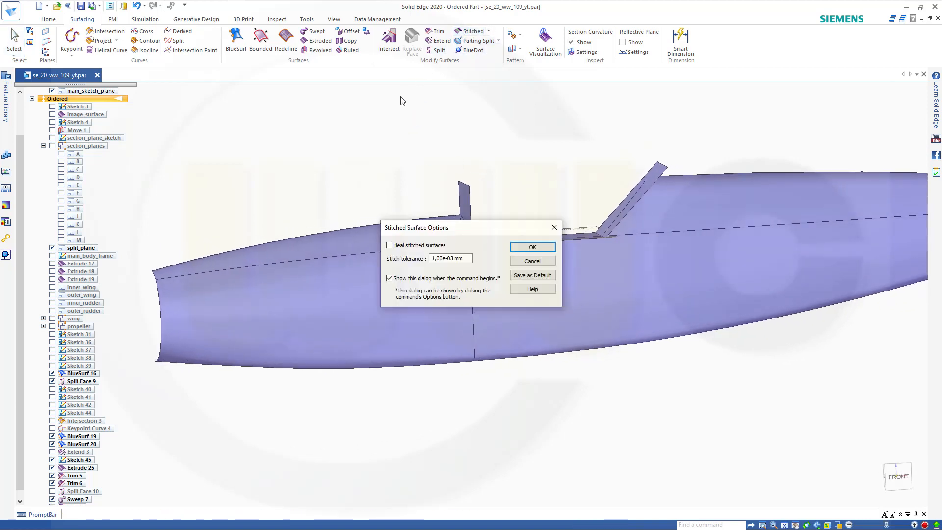
click(532, 247)
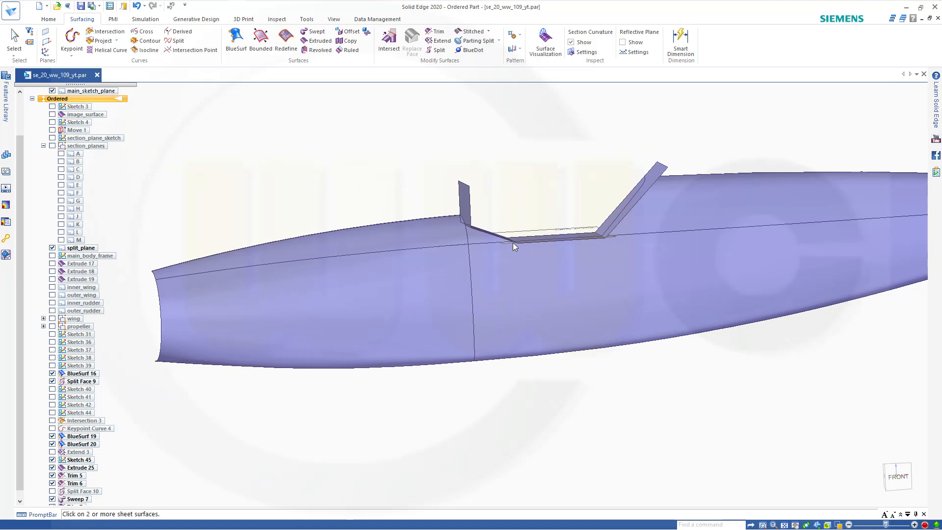
click(393, 235)
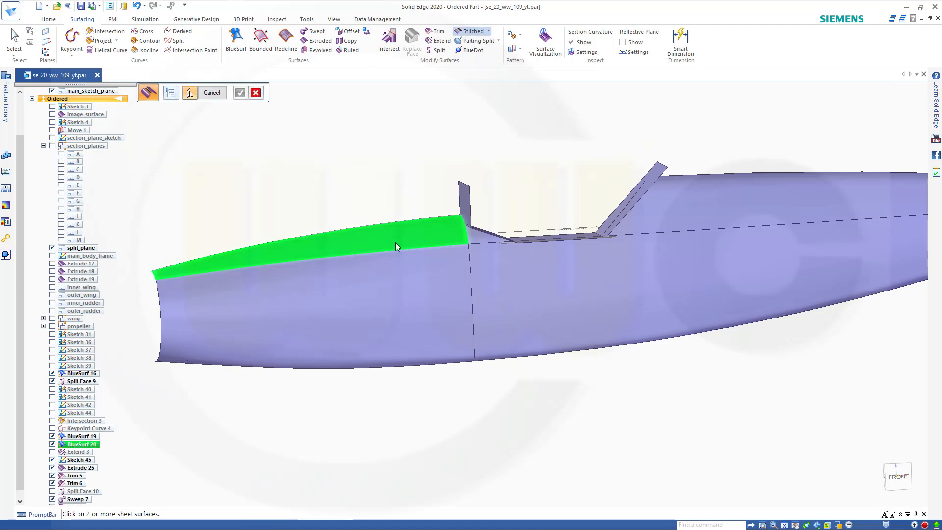
click(402, 300)
Add the rear body and the swept corner surface to the selection and complete the stitched surface.
middle_drag(662, 440, 564, 325)
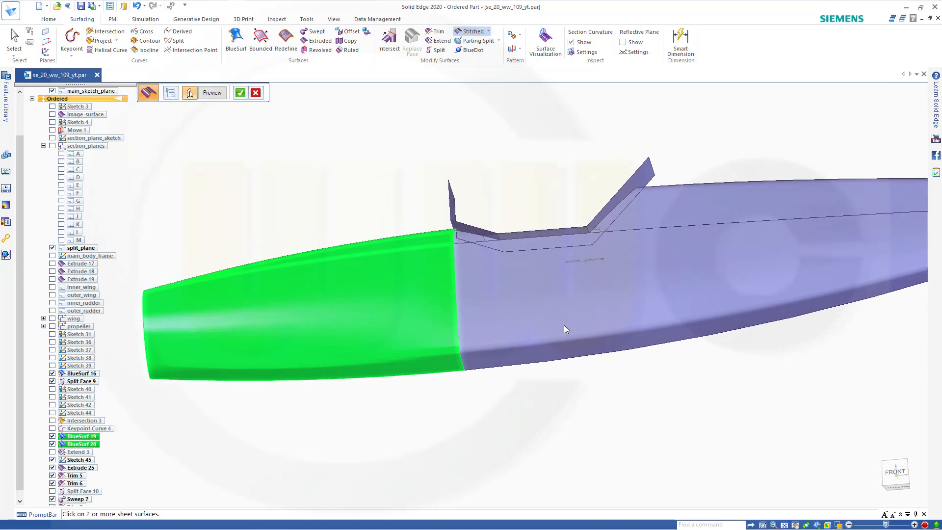
click(547, 307)
middle_drag(614, 412, 478, 257)
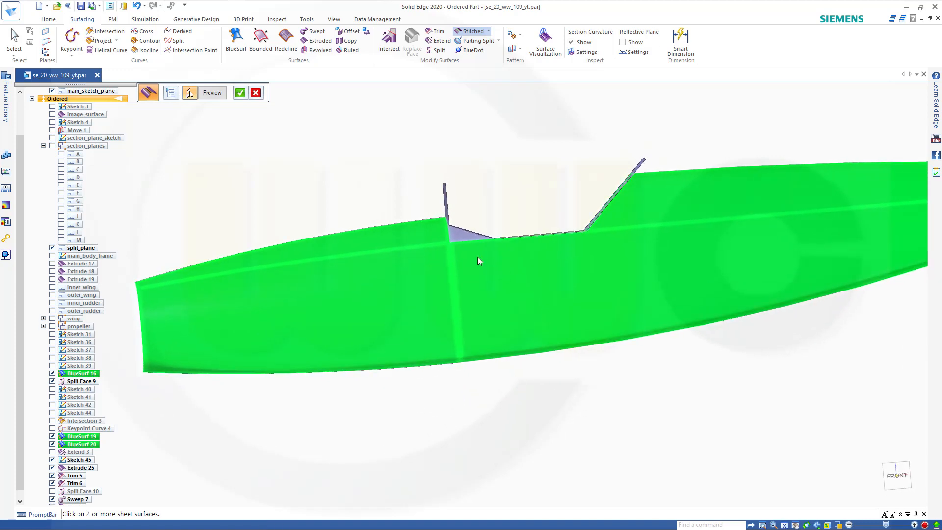
click(457, 235)
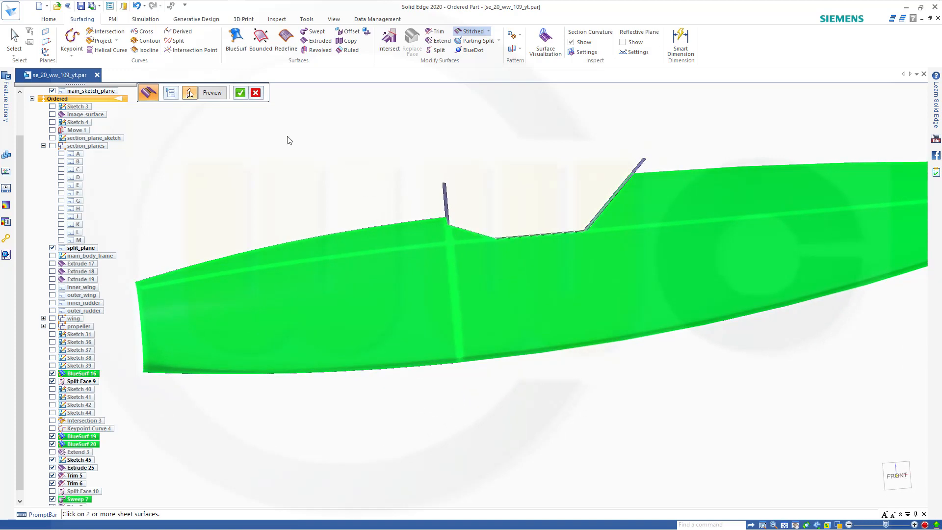
click(218, 92)
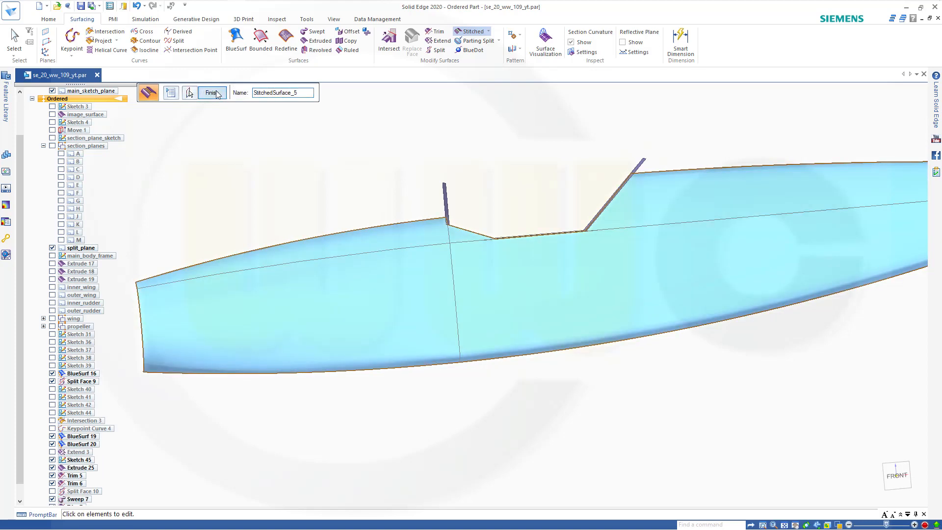
click(211, 93)
click(212, 94)
middle_drag(300, 141, 284, 212)
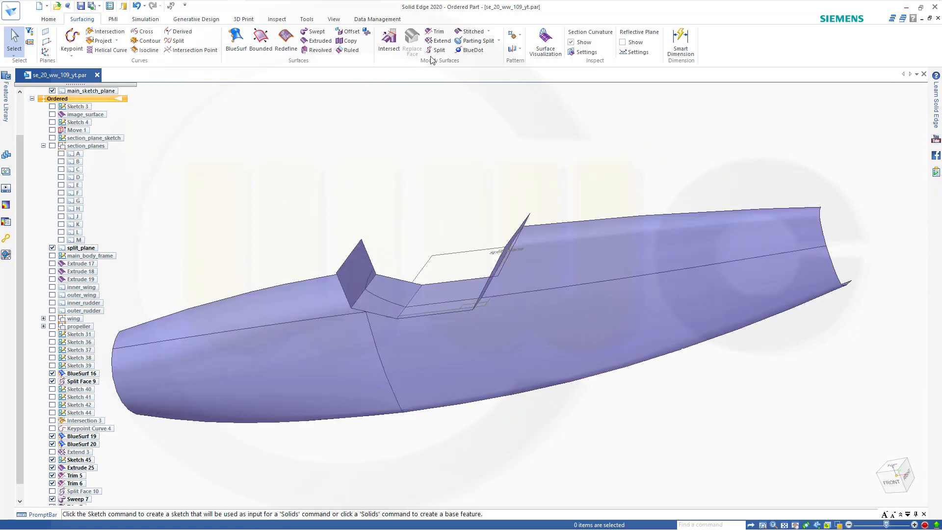
Trim the Extrude 25 canopy surface with the whole stitched aircraft body, removing the region that sticks out beyond the body.
click(436, 32)
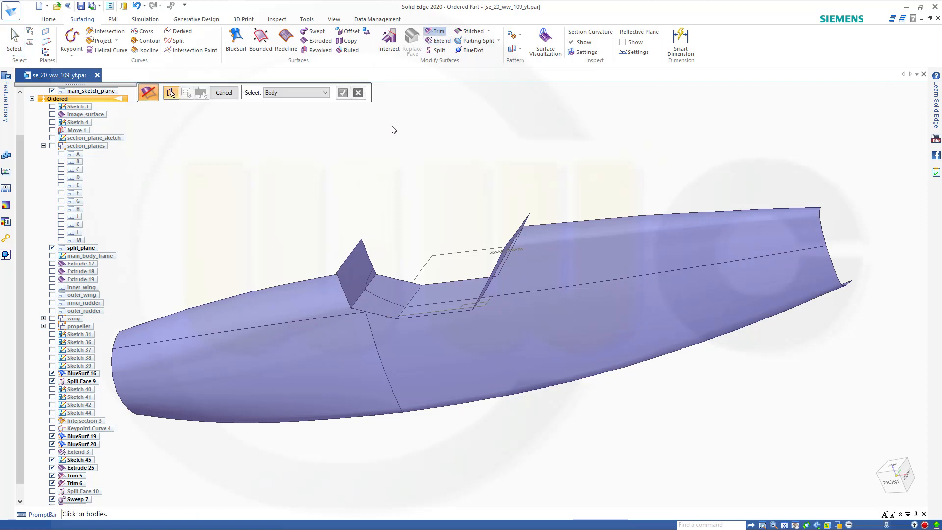
click(353, 263)
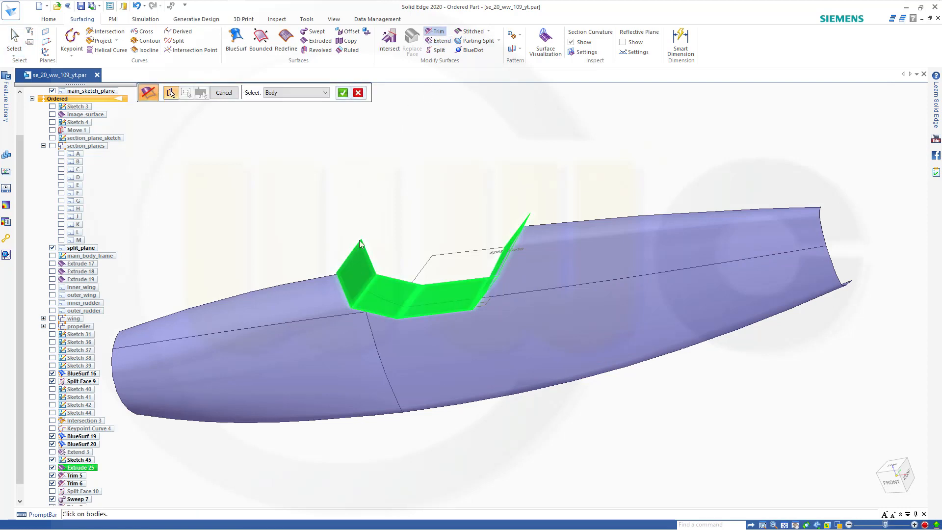
click(342, 95)
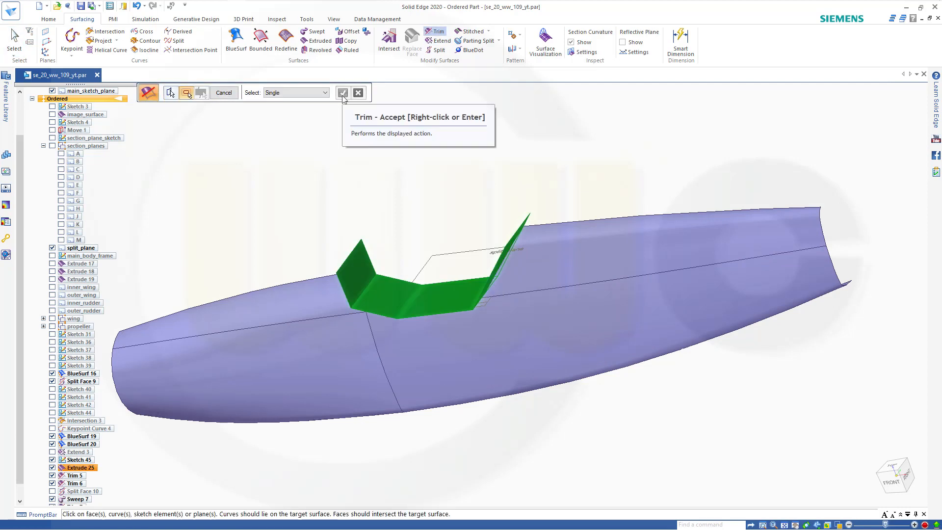
click(323, 93)
click(306, 114)
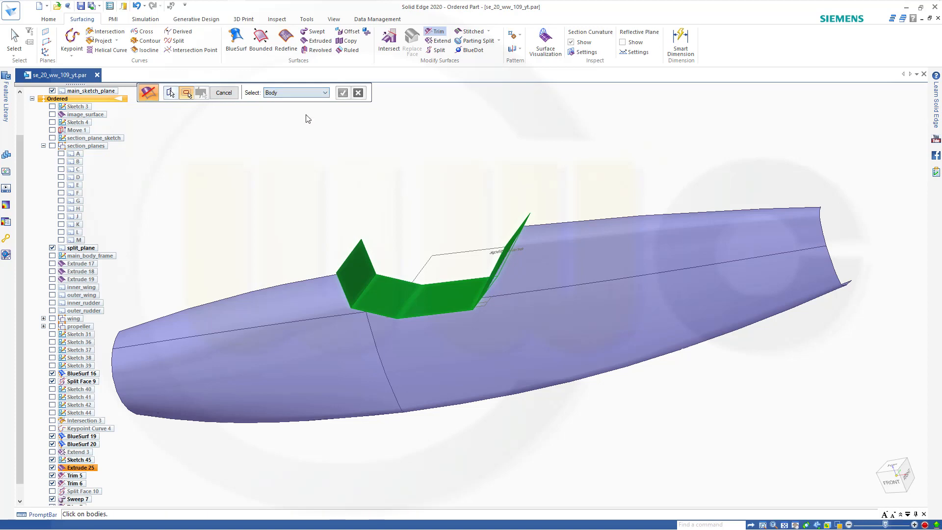
click(298, 349)
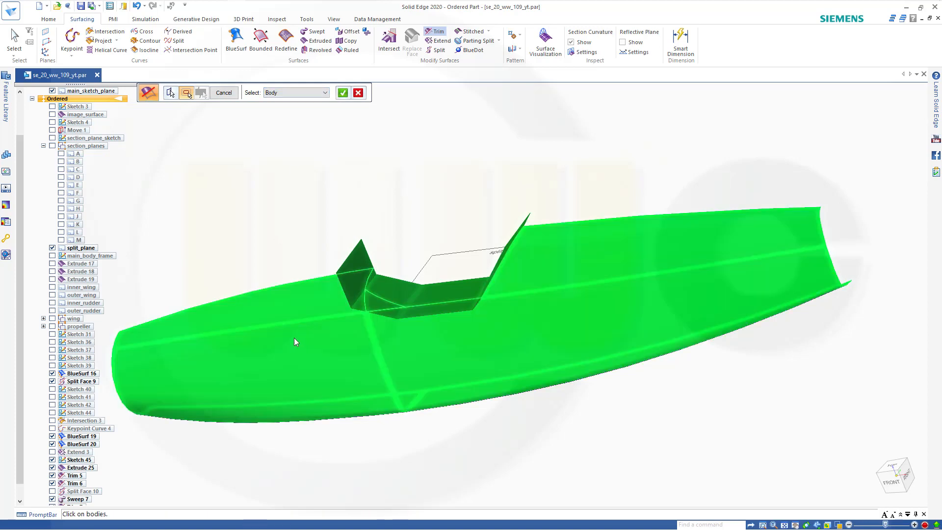
click(343, 93)
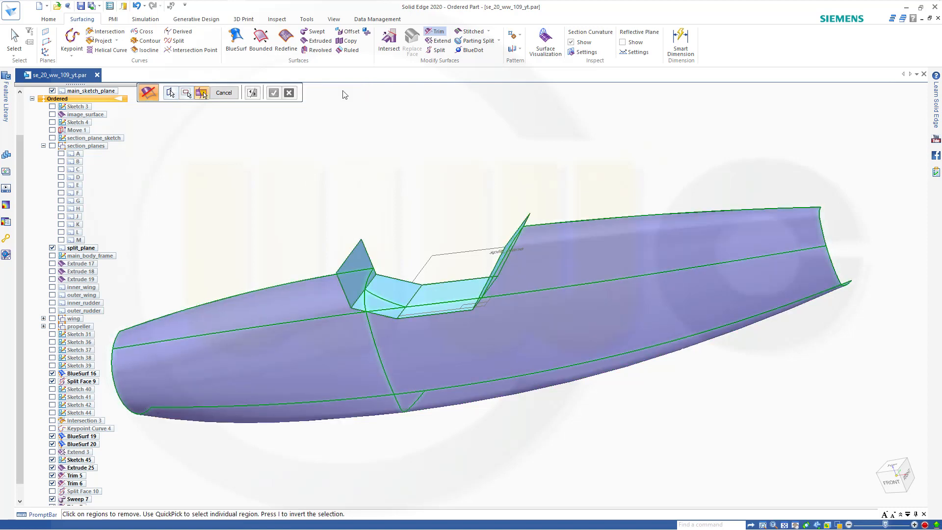
click(348, 284)
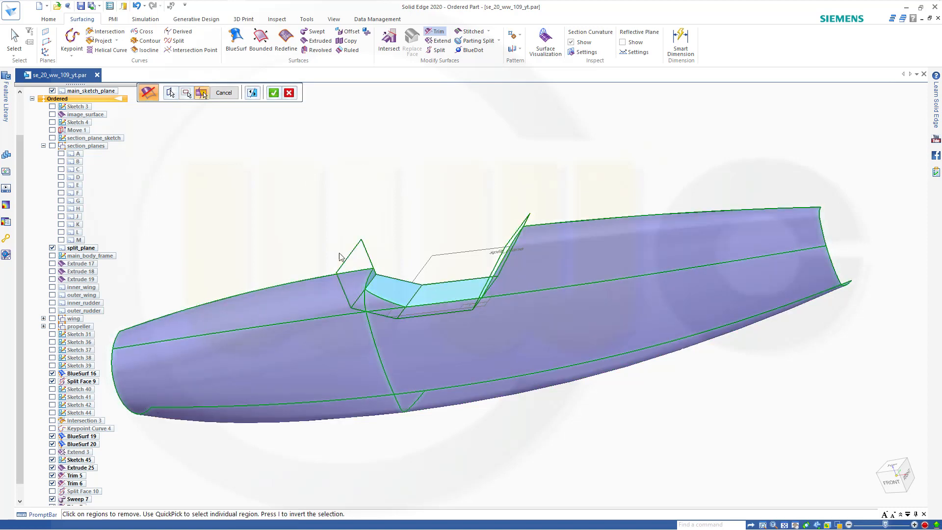
click(273, 93)
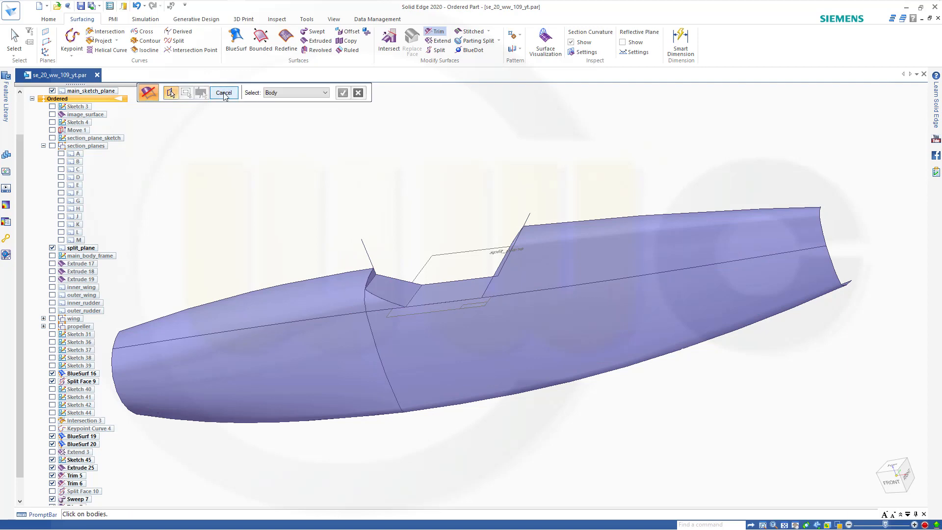
click(224, 93)
middle_drag(275, 151, 356, 199)
middle_drag(403, 177, 466, 183)
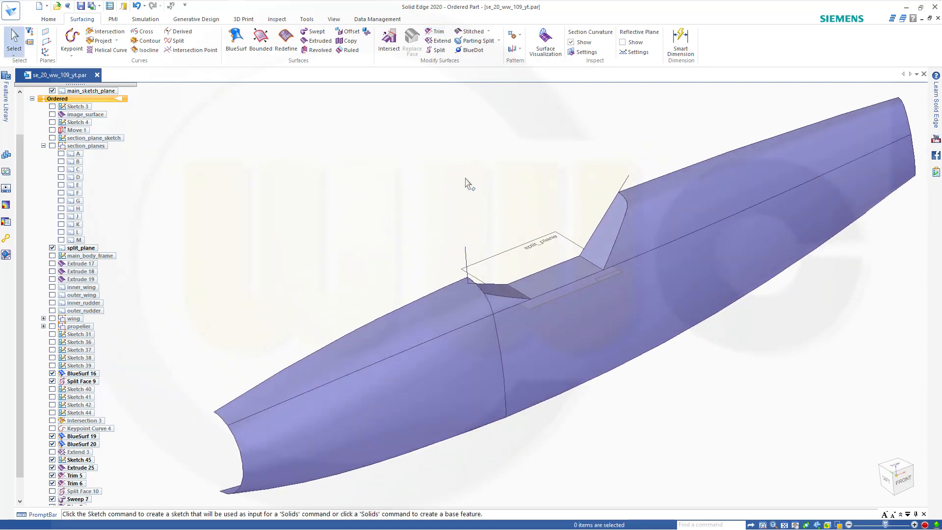
scroll(510, 178, down, 3)
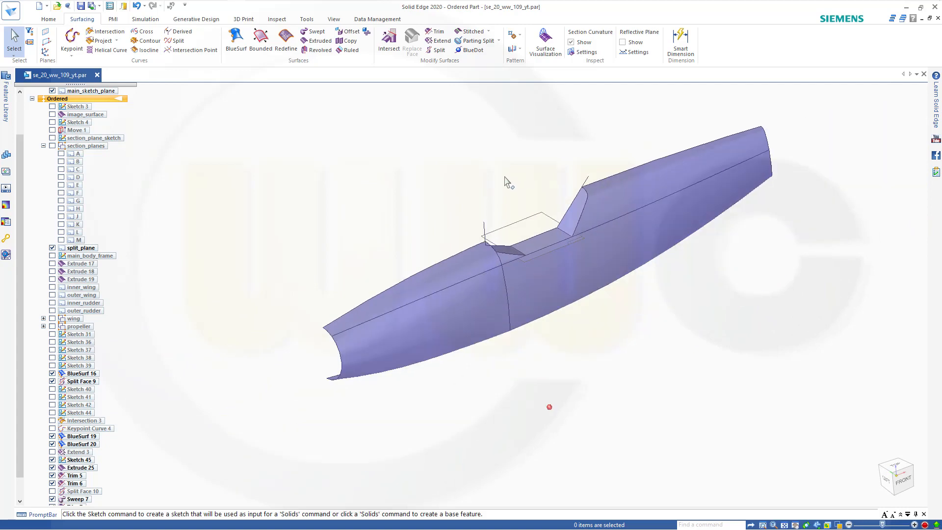